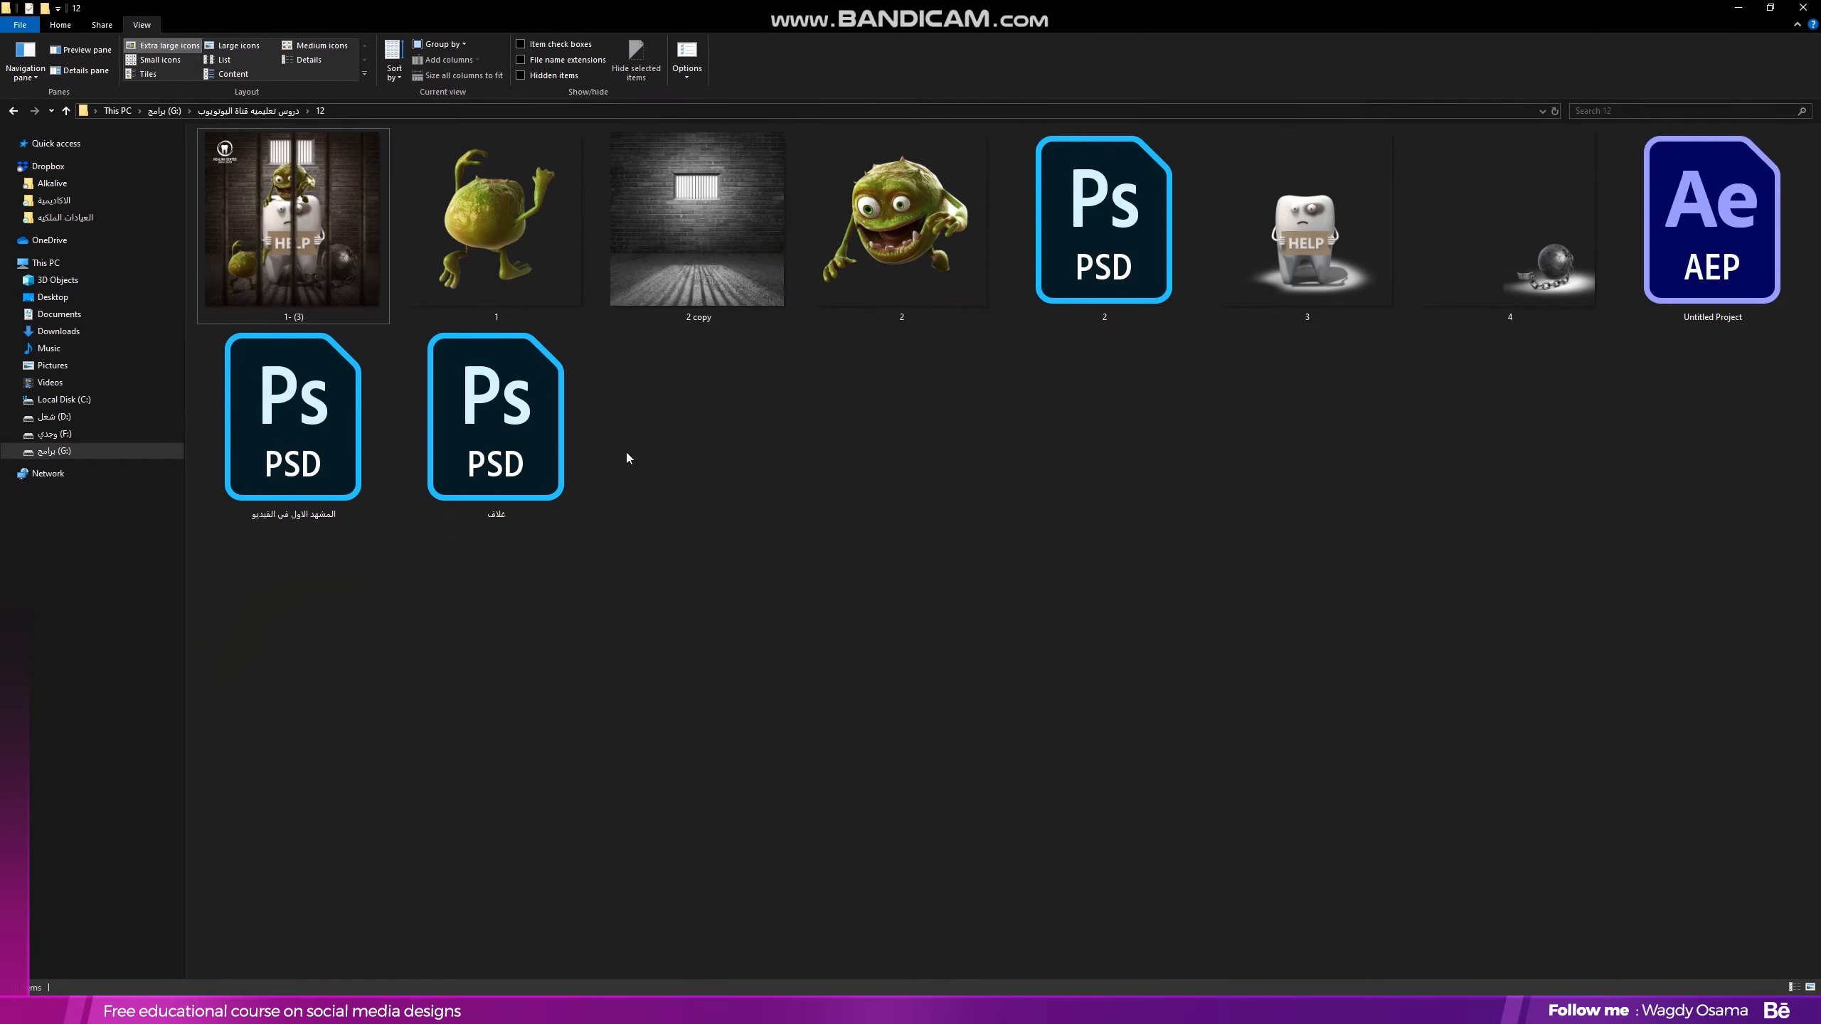
# - Place the prison wall image "2 copy" into the 2.psd document and rasterize its layer
pyautogui.moveTo(697, 215); pyautogui.dragTo(809, 501)
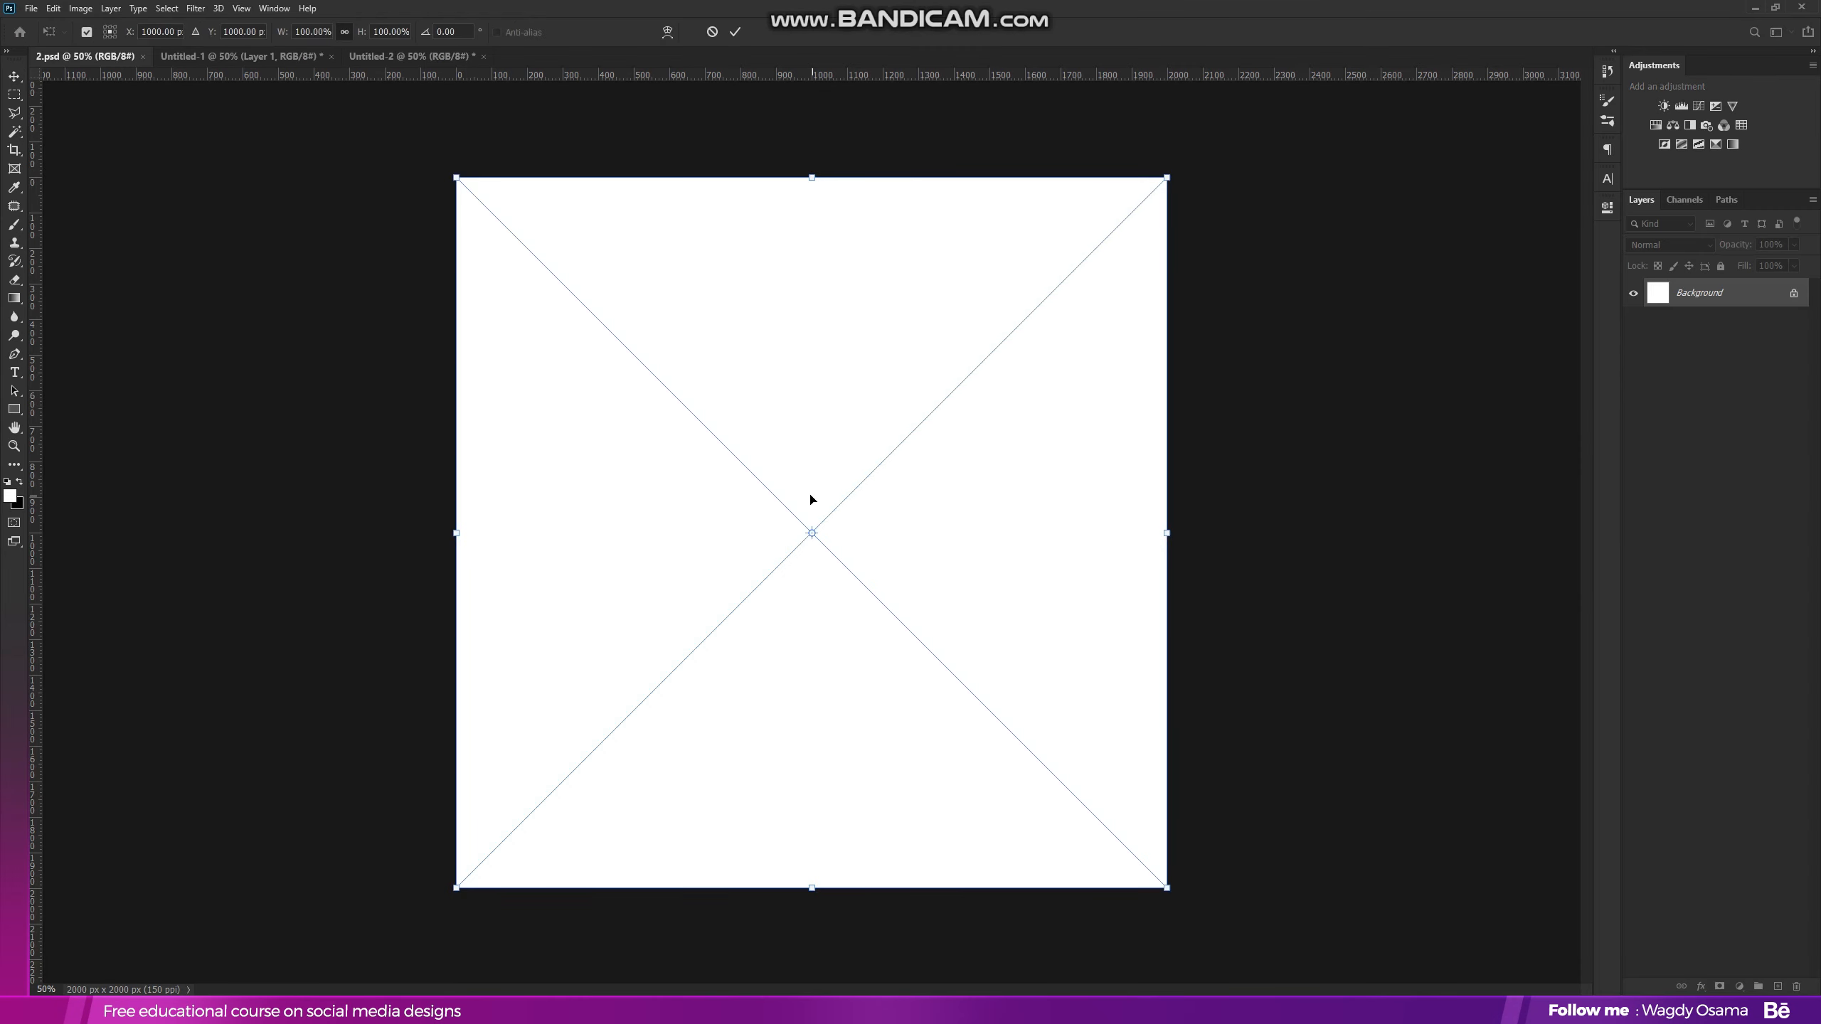
pyautogui.click(735, 31)
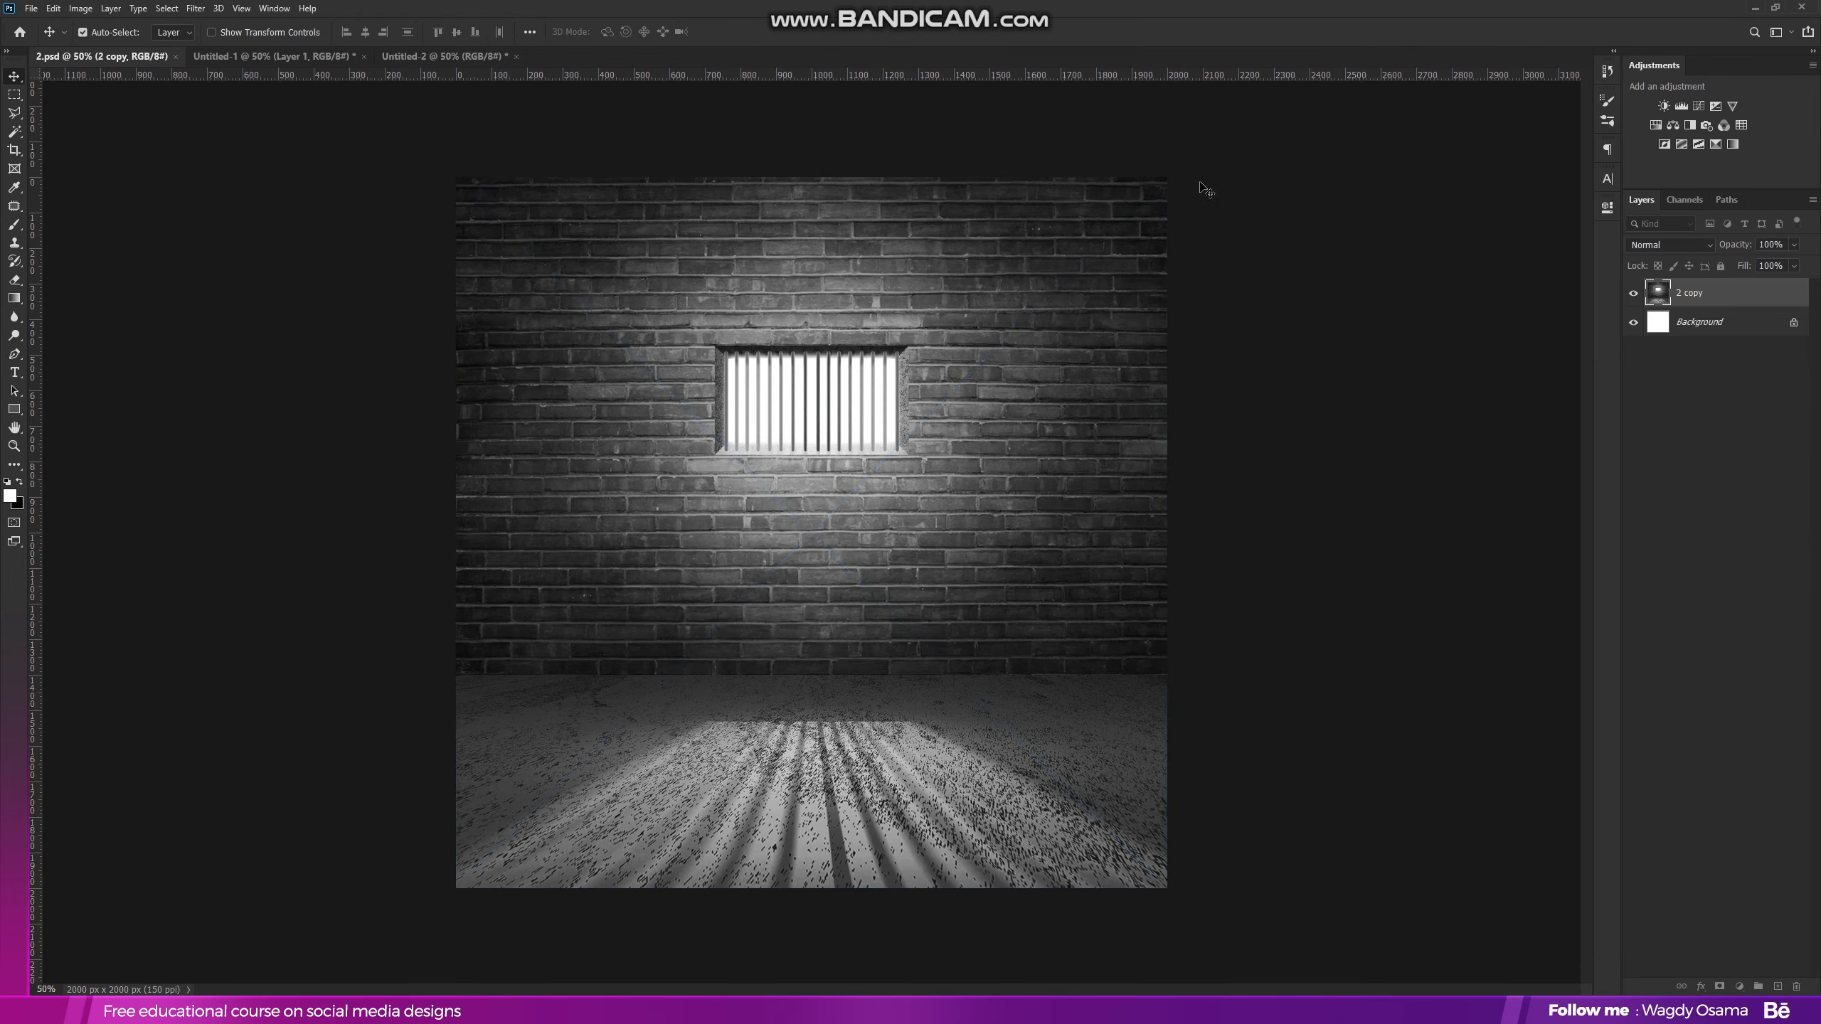
pyautogui.rightClick(1696, 292)
pyautogui.click(1685, 545)
# - Copy the barred window with its surrounding bricks onto a new layer and move the copy up the wall
pyautogui.click(11, 96)
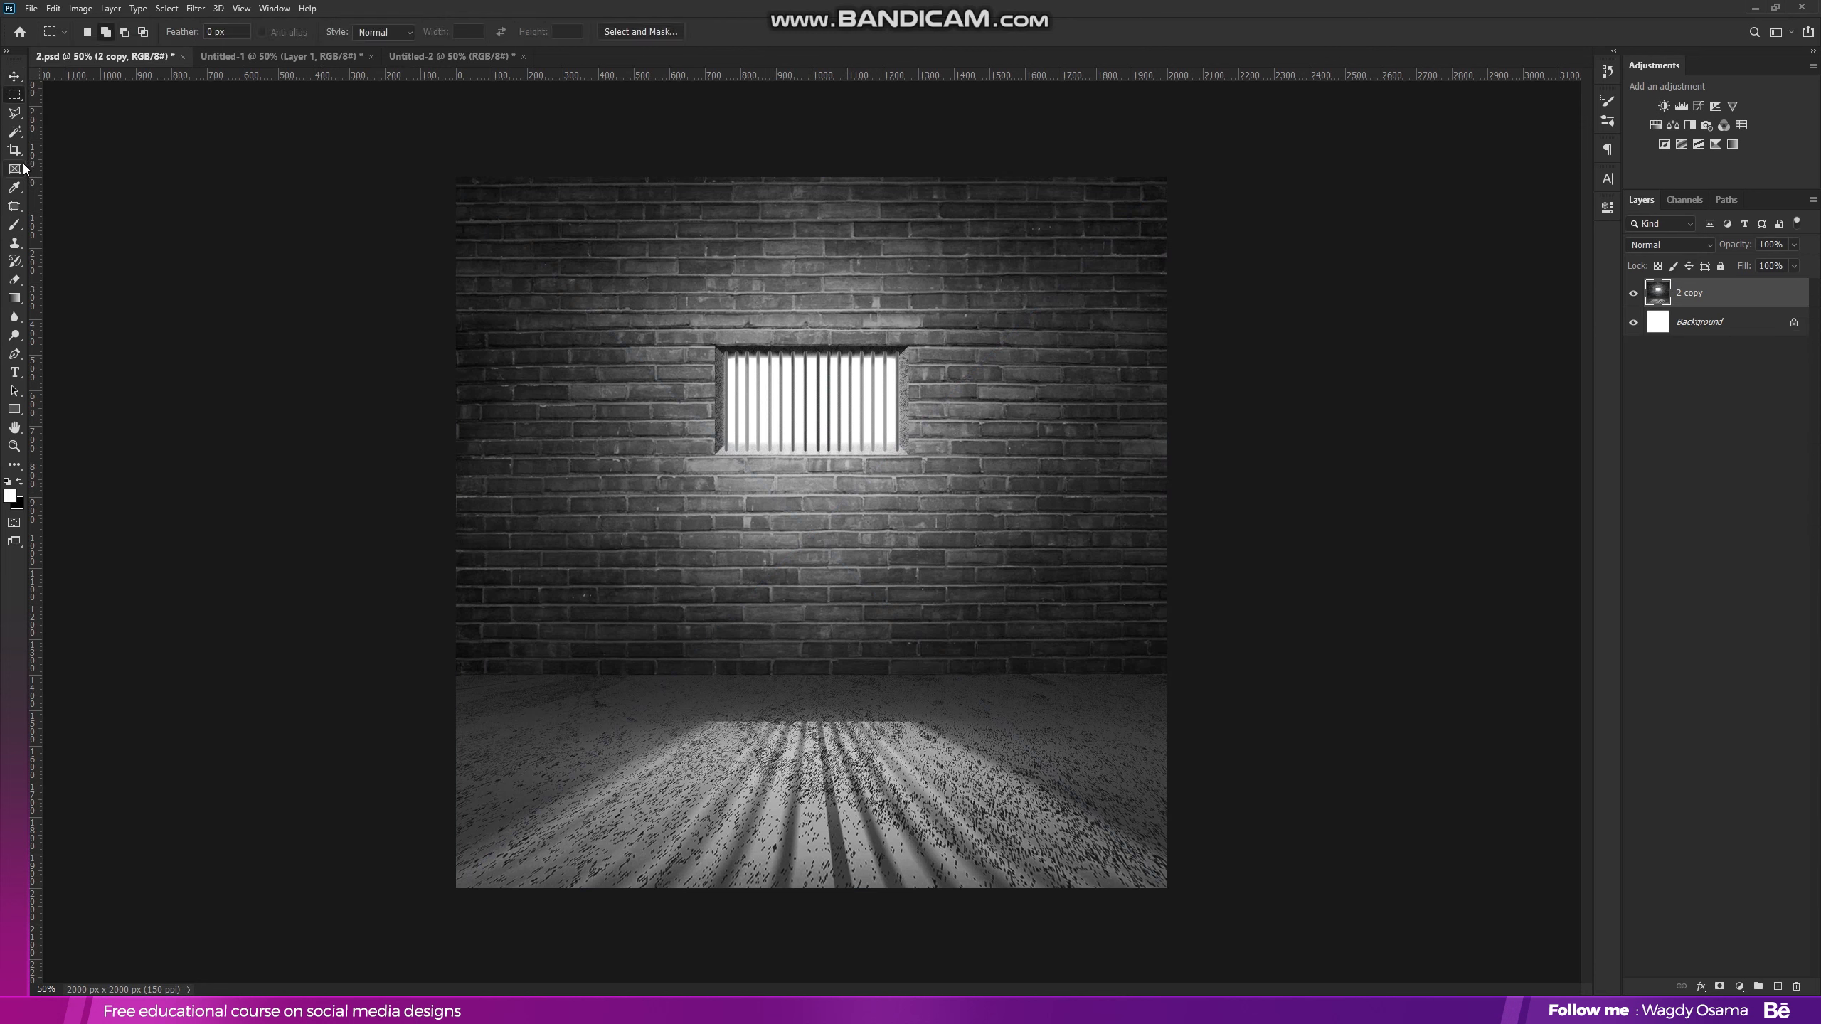
pyautogui.moveTo(698, 327); pyautogui.dragTo(926, 472)
pyautogui.rightClick(870, 405)
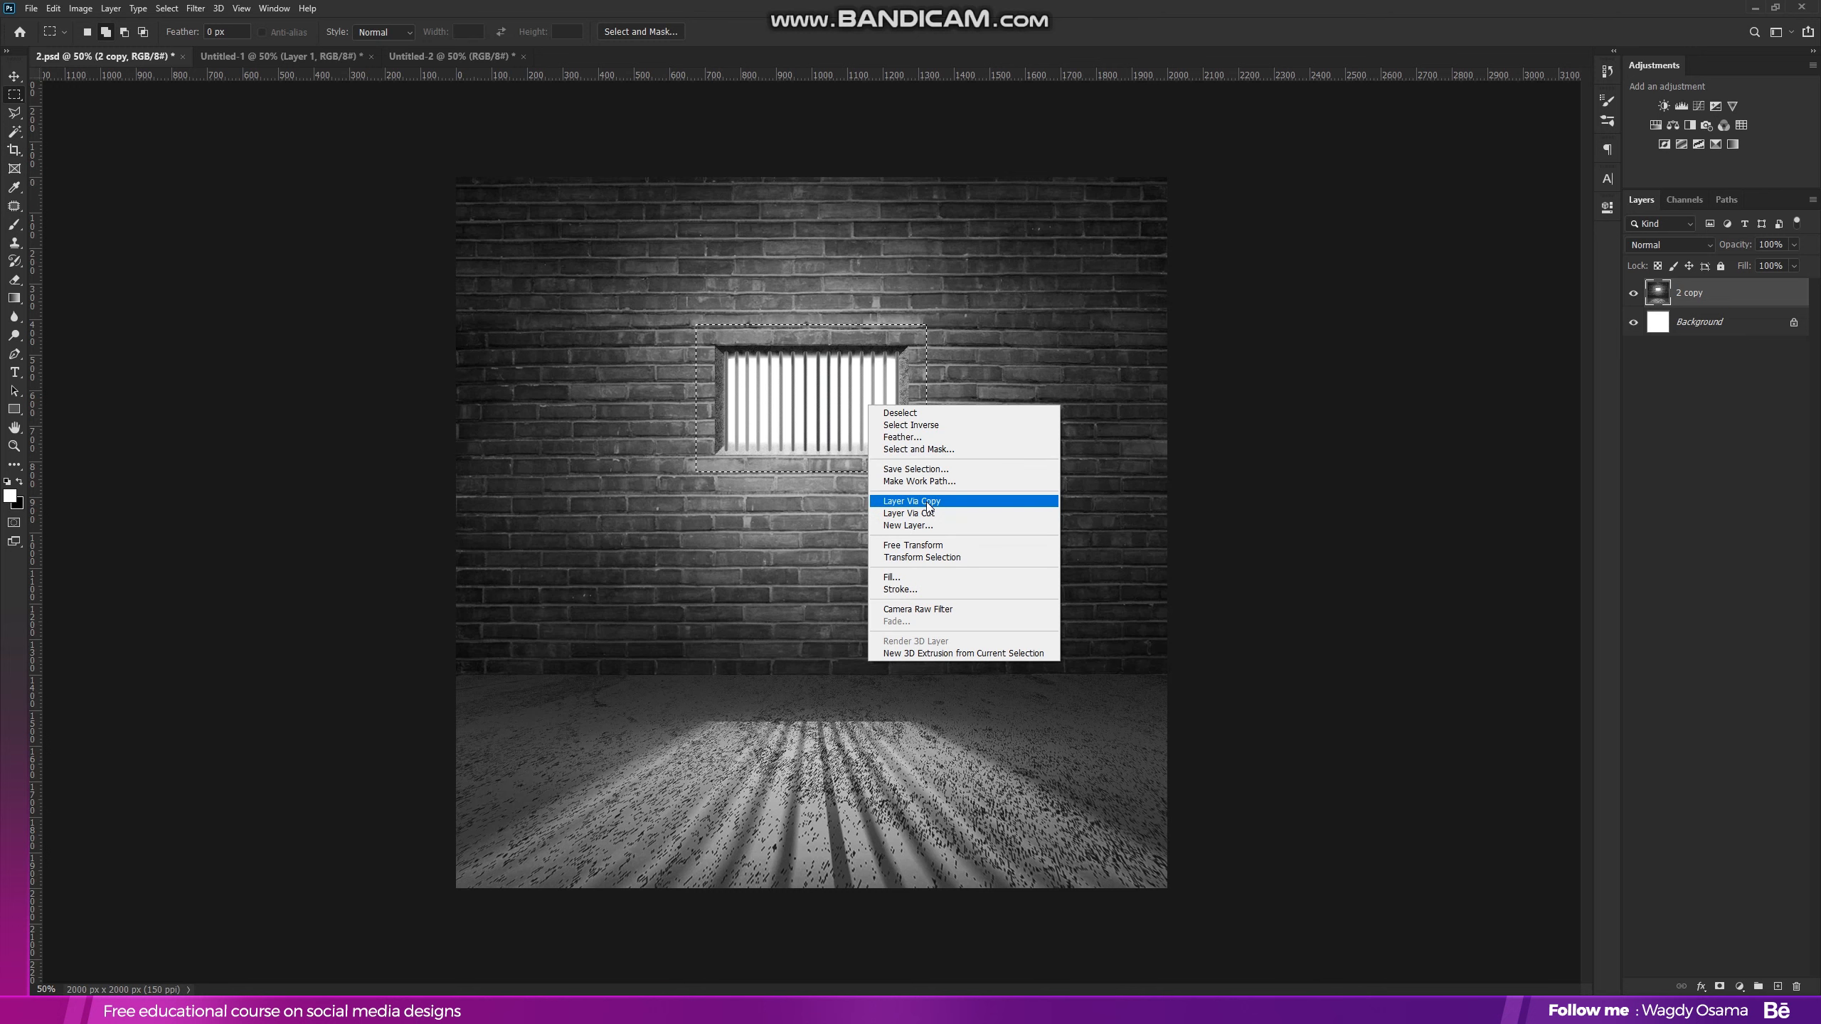
pyautogui.click(911, 514)
pyautogui.click(12, 76)
pyautogui.moveTo(853, 413); pyautogui.dragTo(847, 291)
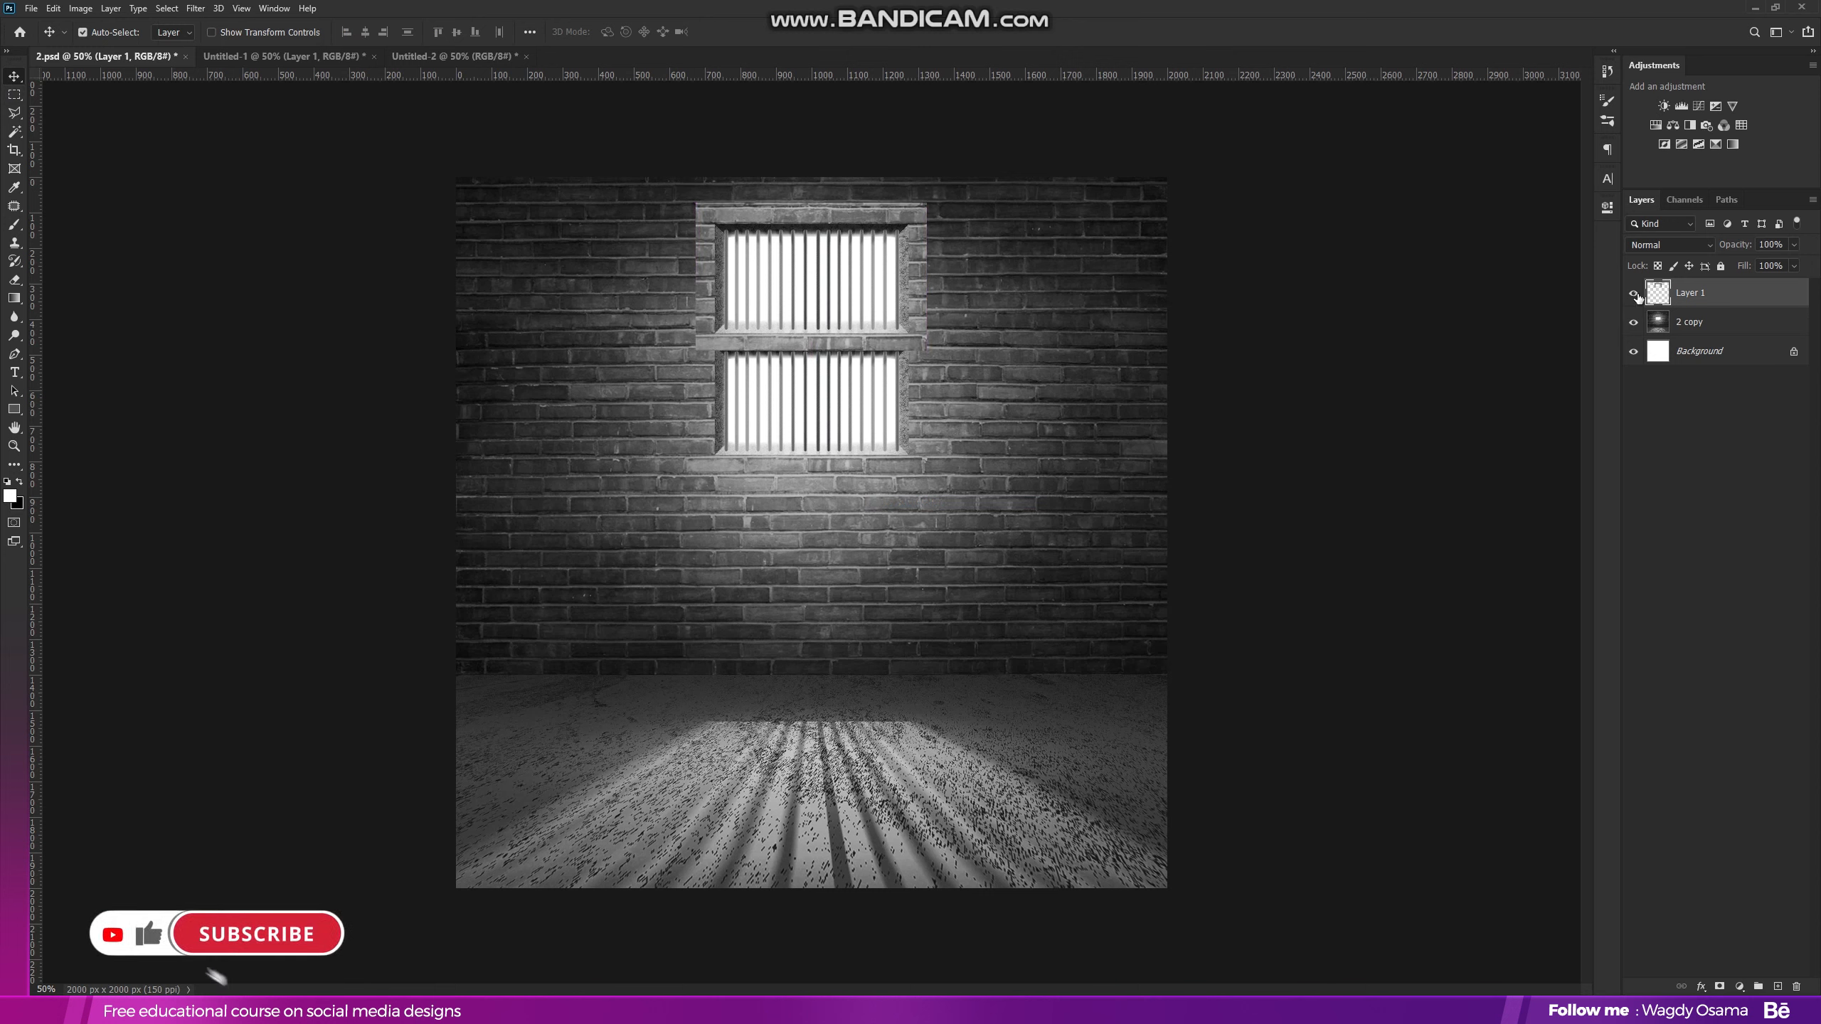
# - Hide the copied window layer and patch out the original window on the 2 copy layer with plain brickwork
pyautogui.click(1634, 293)
pyautogui.click(1721, 321)
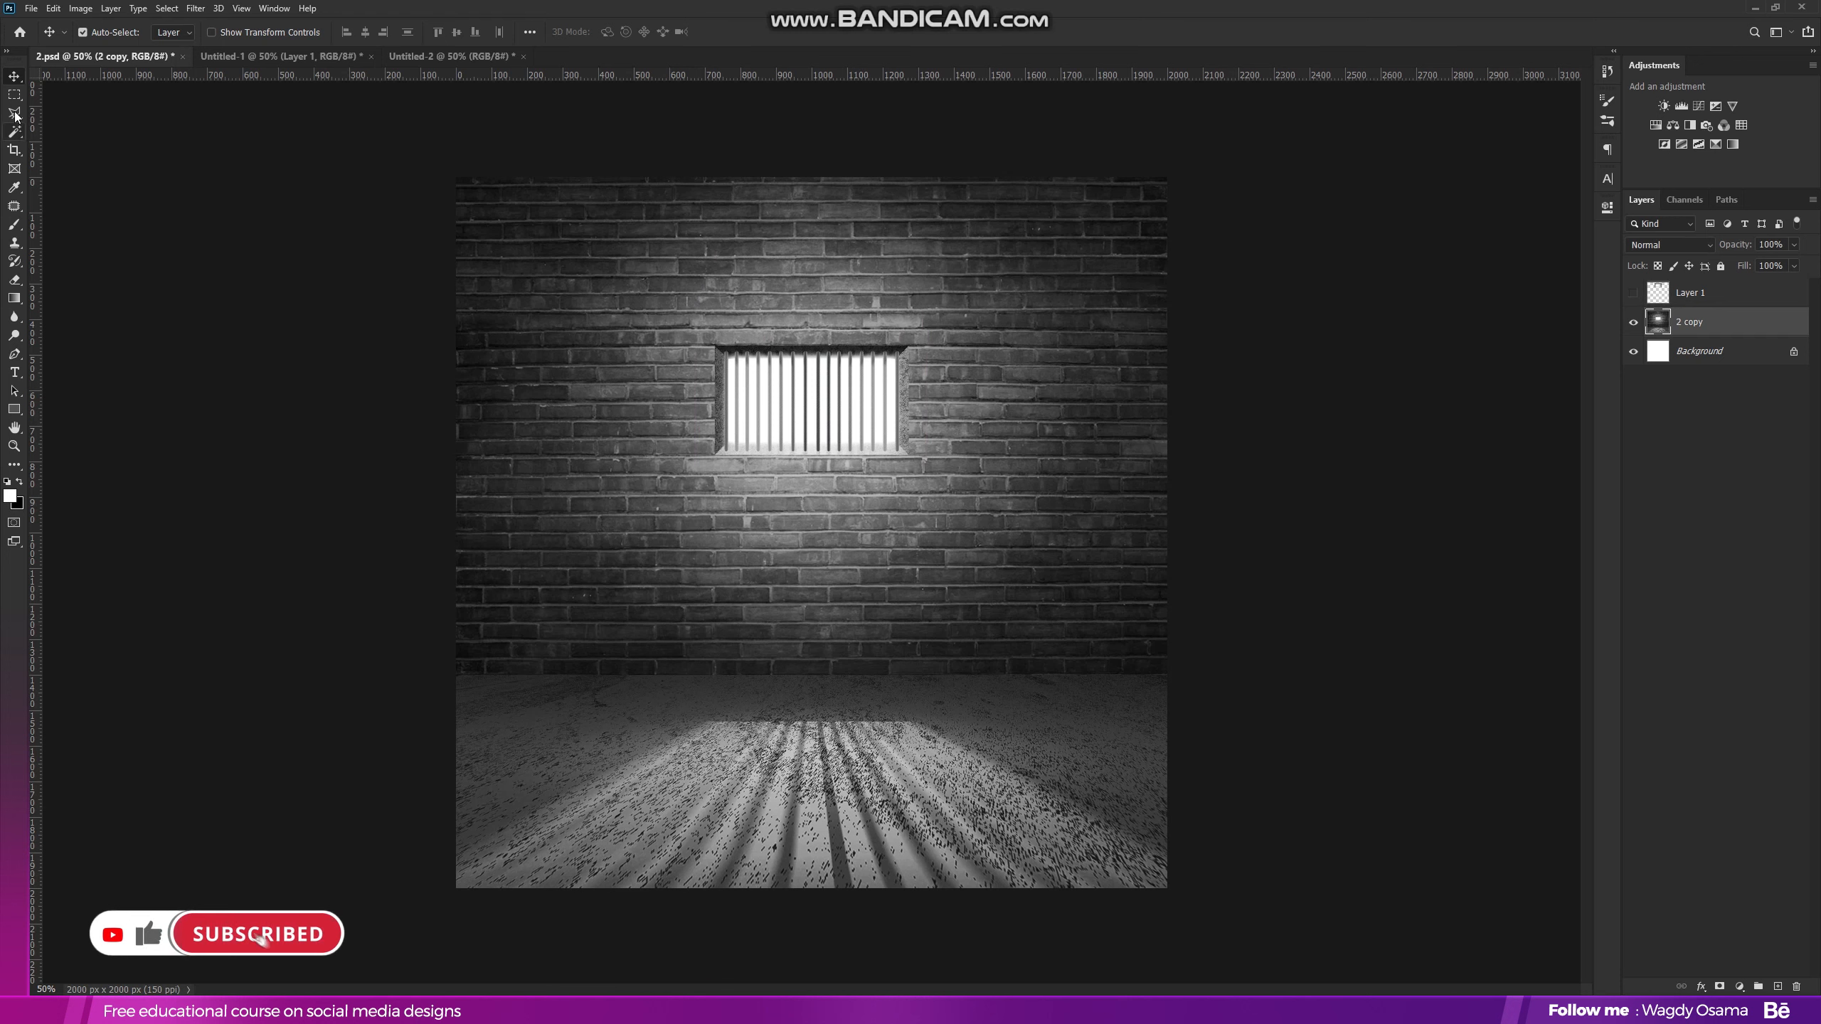
pyautogui.click(16, 206)
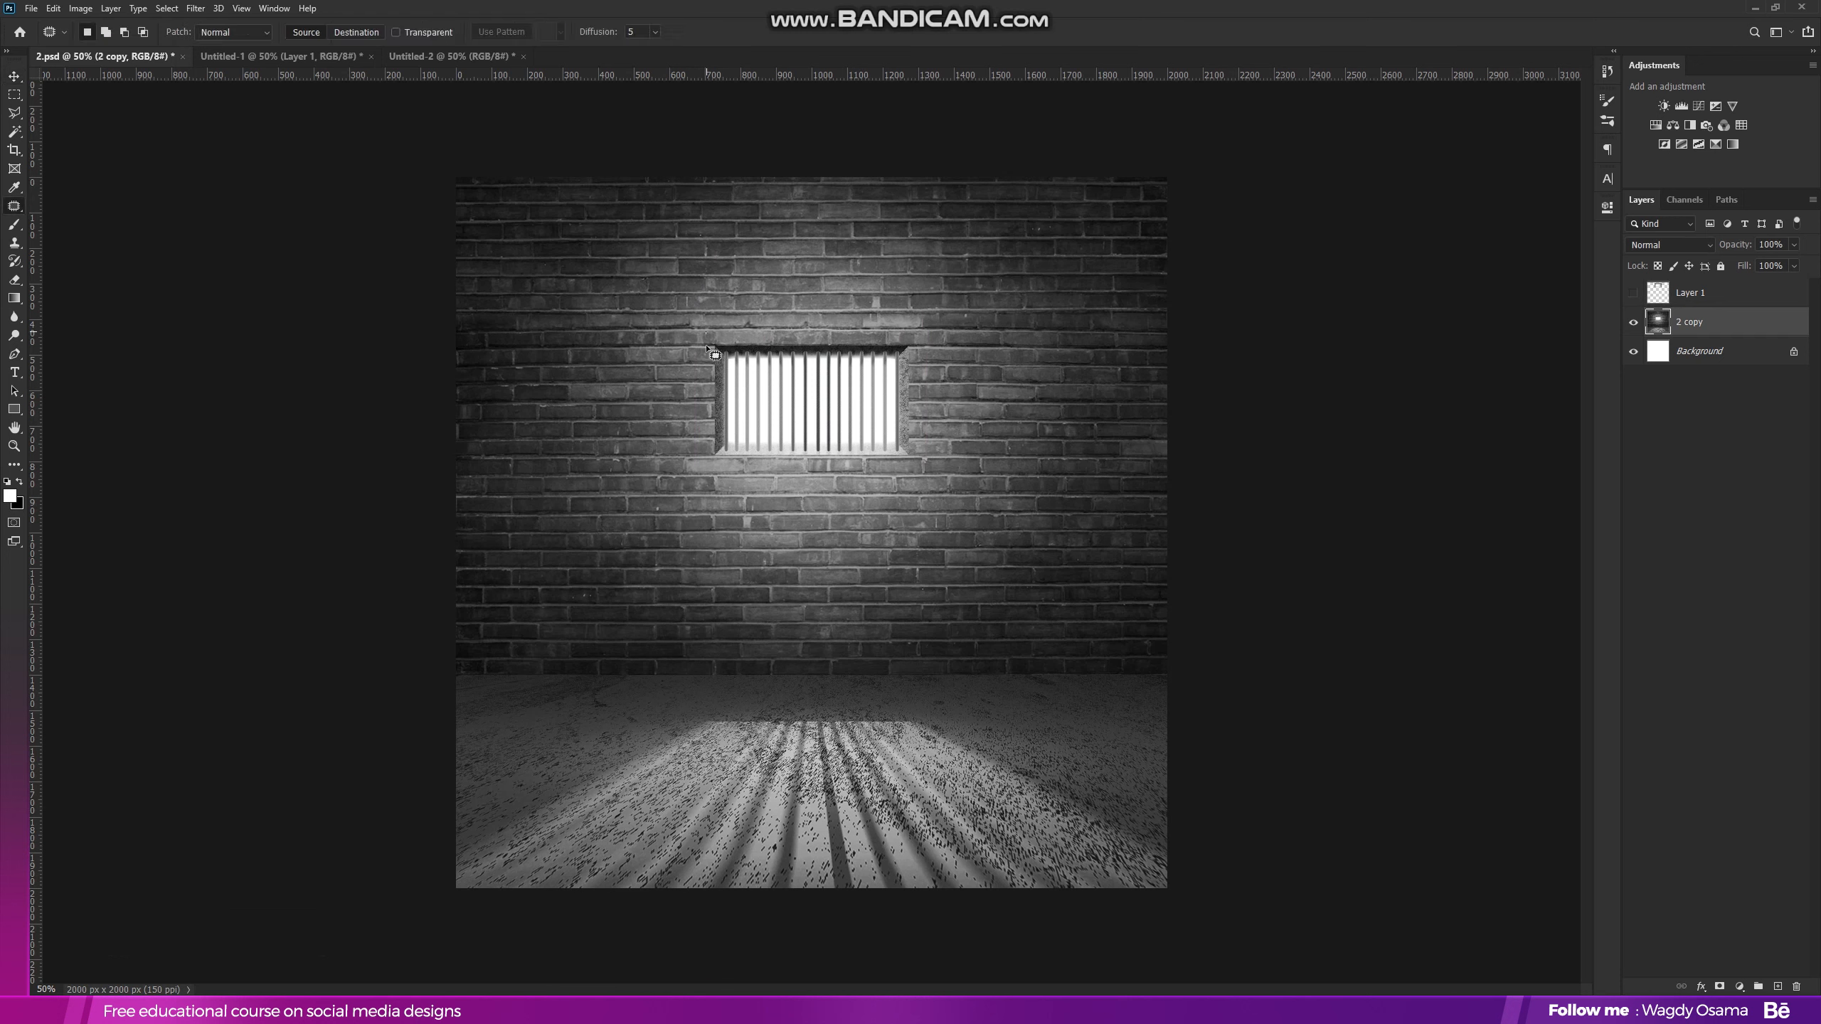
pyautogui.moveTo(709, 467)
pyautogui.mouseDown()
pyautogui.moveTo(911, 458)
pyautogui.moveTo(916, 334)
pyautogui.moveTo(706, 337)
pyautogui.mouseUp()
pyautogui.moveTo(833, 380); pyautogui.dragTo(1011, 367)
pyautogui.hotkey('ctrl', 'd')
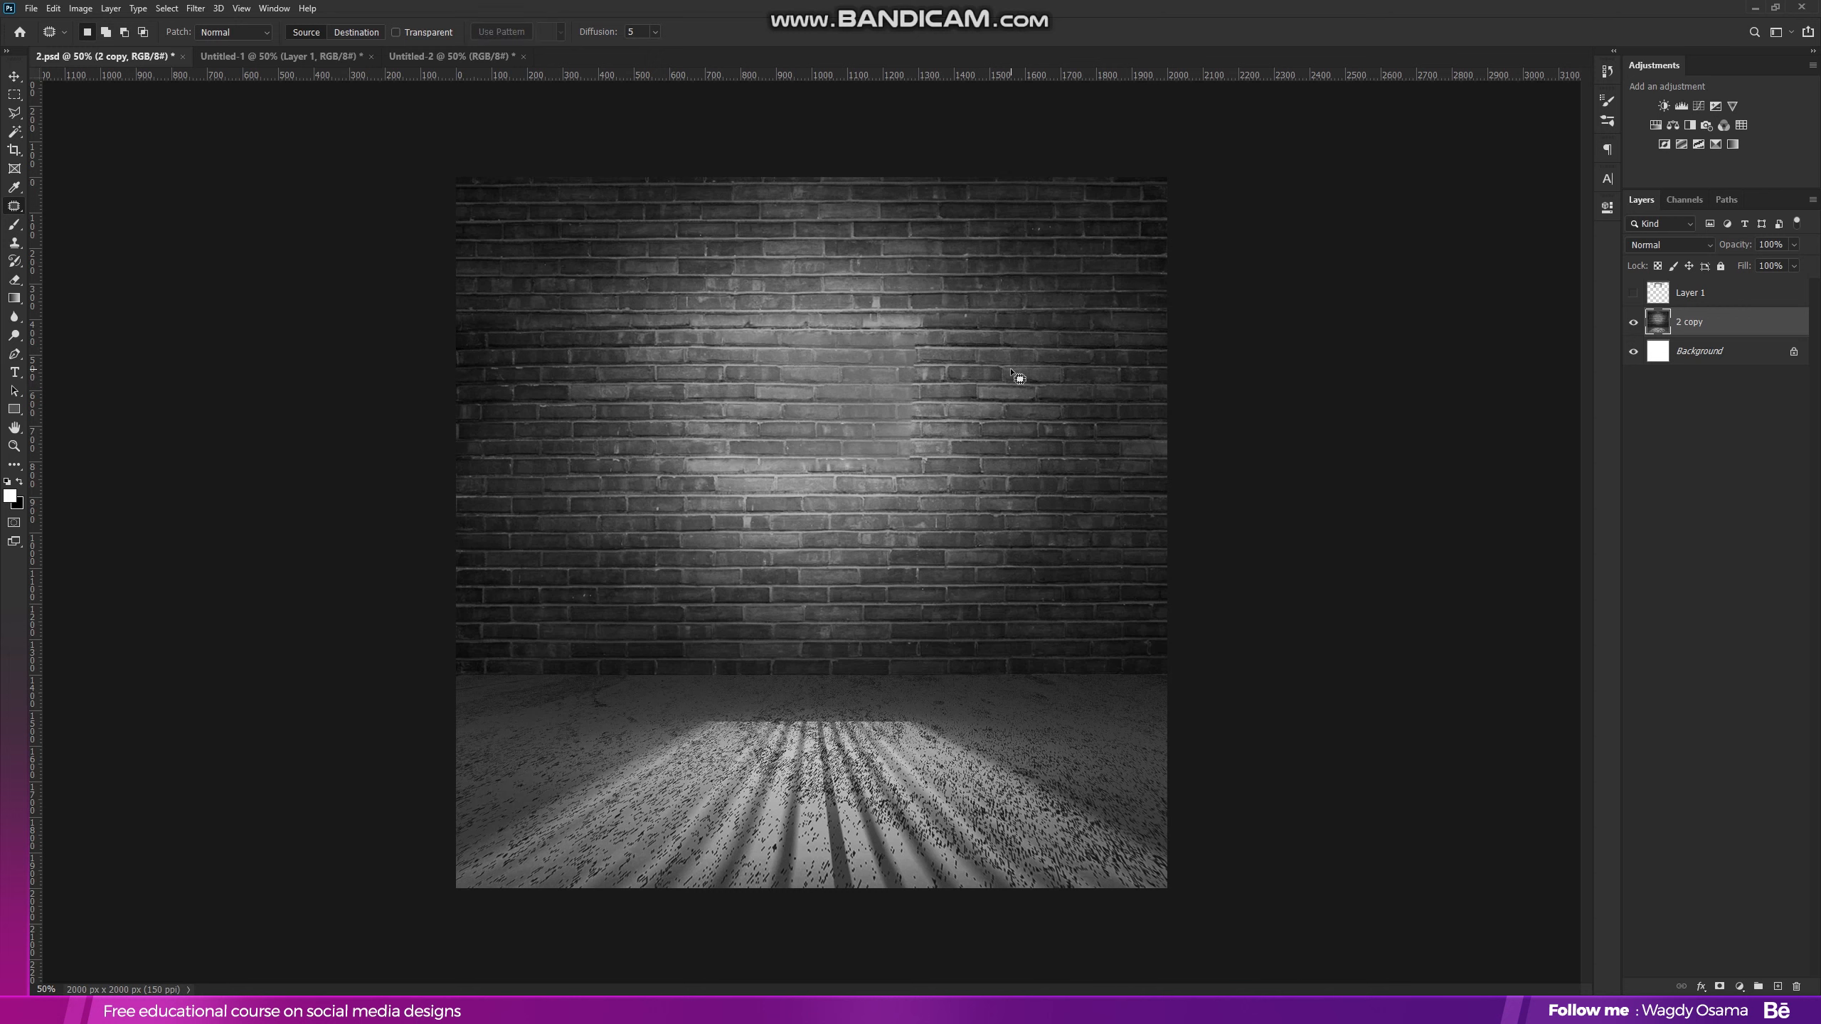
# - Patch the seam at the right edge of the repaired brick area and show the window layer again
pyautogui.moveTo(899, 321)
pyautogui.mouseDown()
pyautogui.moveTo(816, 359)
pyautogui.moveTo(822, 481)
pyautogui.moveTo(944, 451)
pyautogui.moveTo(940, 325)
pyautogui.mouseUp()
pyautogui.moveTo(932, 389); pyautogui.dragTo(991, 390)
pyautogui.hotkey('ctrl', 'd')
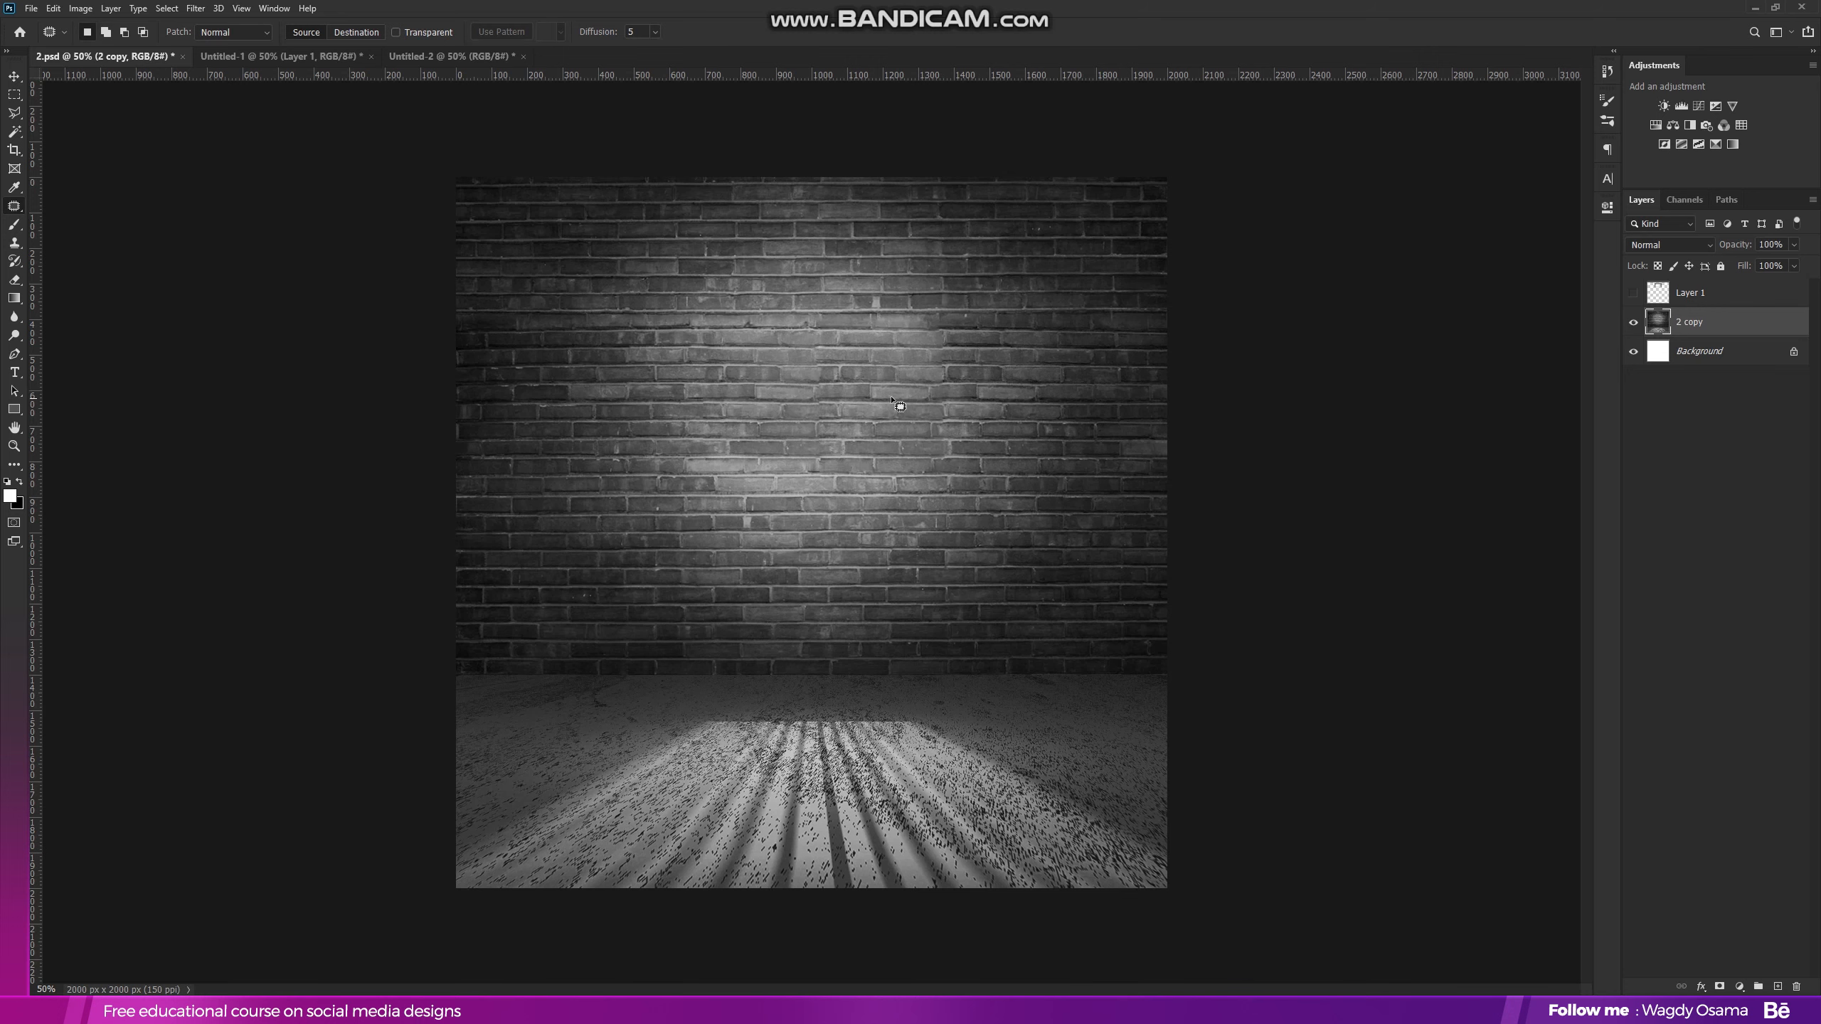
pyautogui.hotkey('ctrl', '-')
pyautogui.hotkey('ctrl', '+')
pyautogui.click(14, 76)
pyautogui.click(1632, 293)
pyautogui.click(1670, 296)
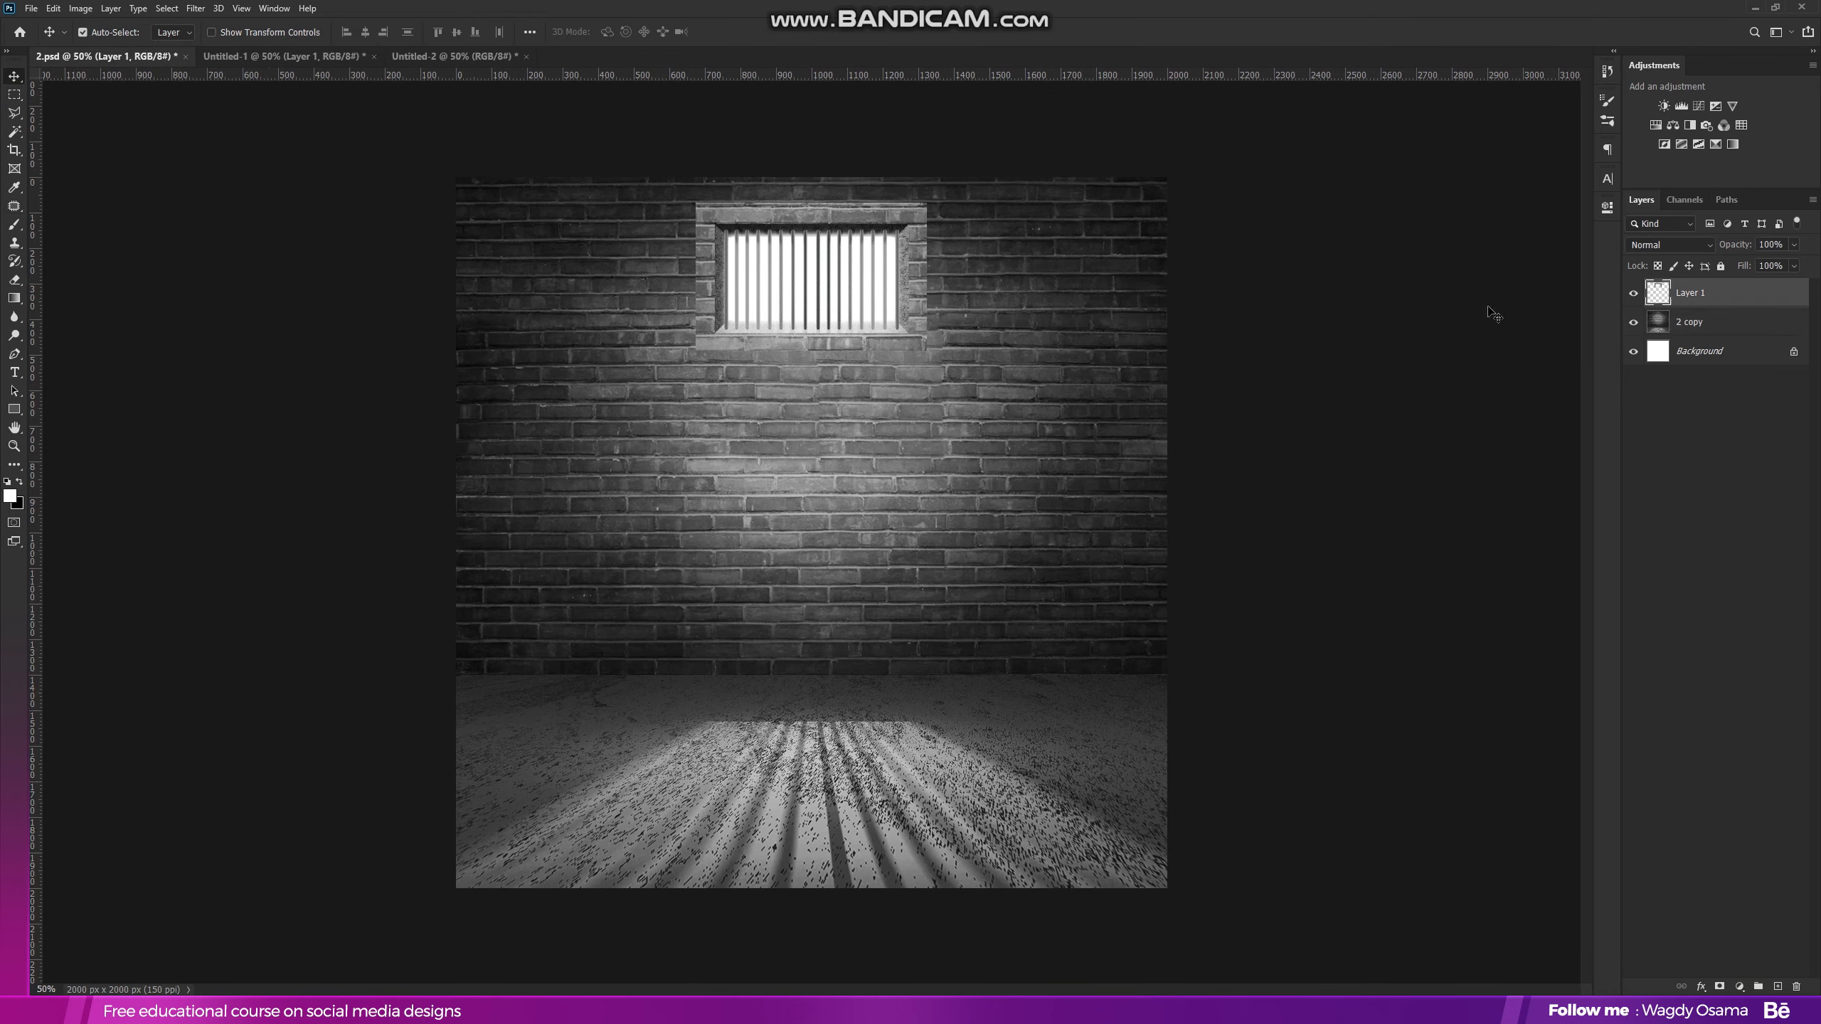
# - Add an Exposure adjustment clipped to the window layer and lower its exposure to -0.11
pyautogui.click(1716, 106)
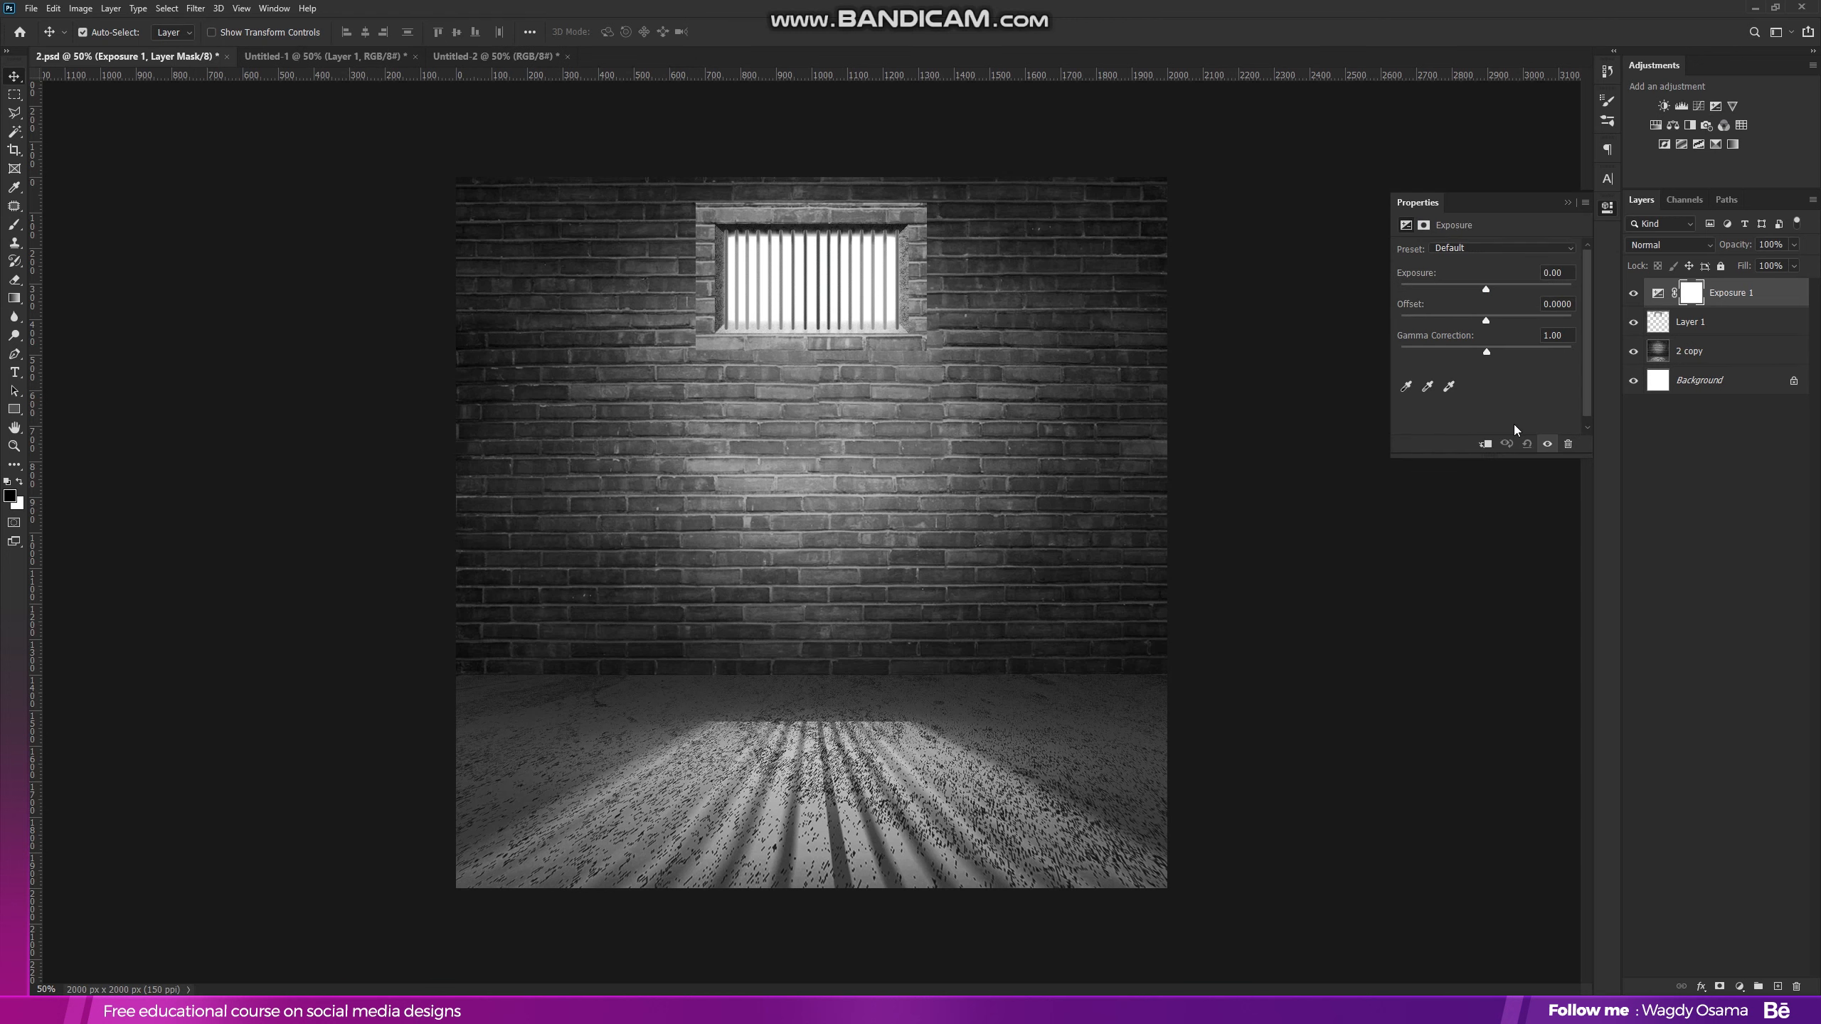
pyautogui.click(1484, 444)
pyautogui.moveTo(1486, 352); pyautogui.dragTo(1485, 290)
pyautogui.click(1567, 202)
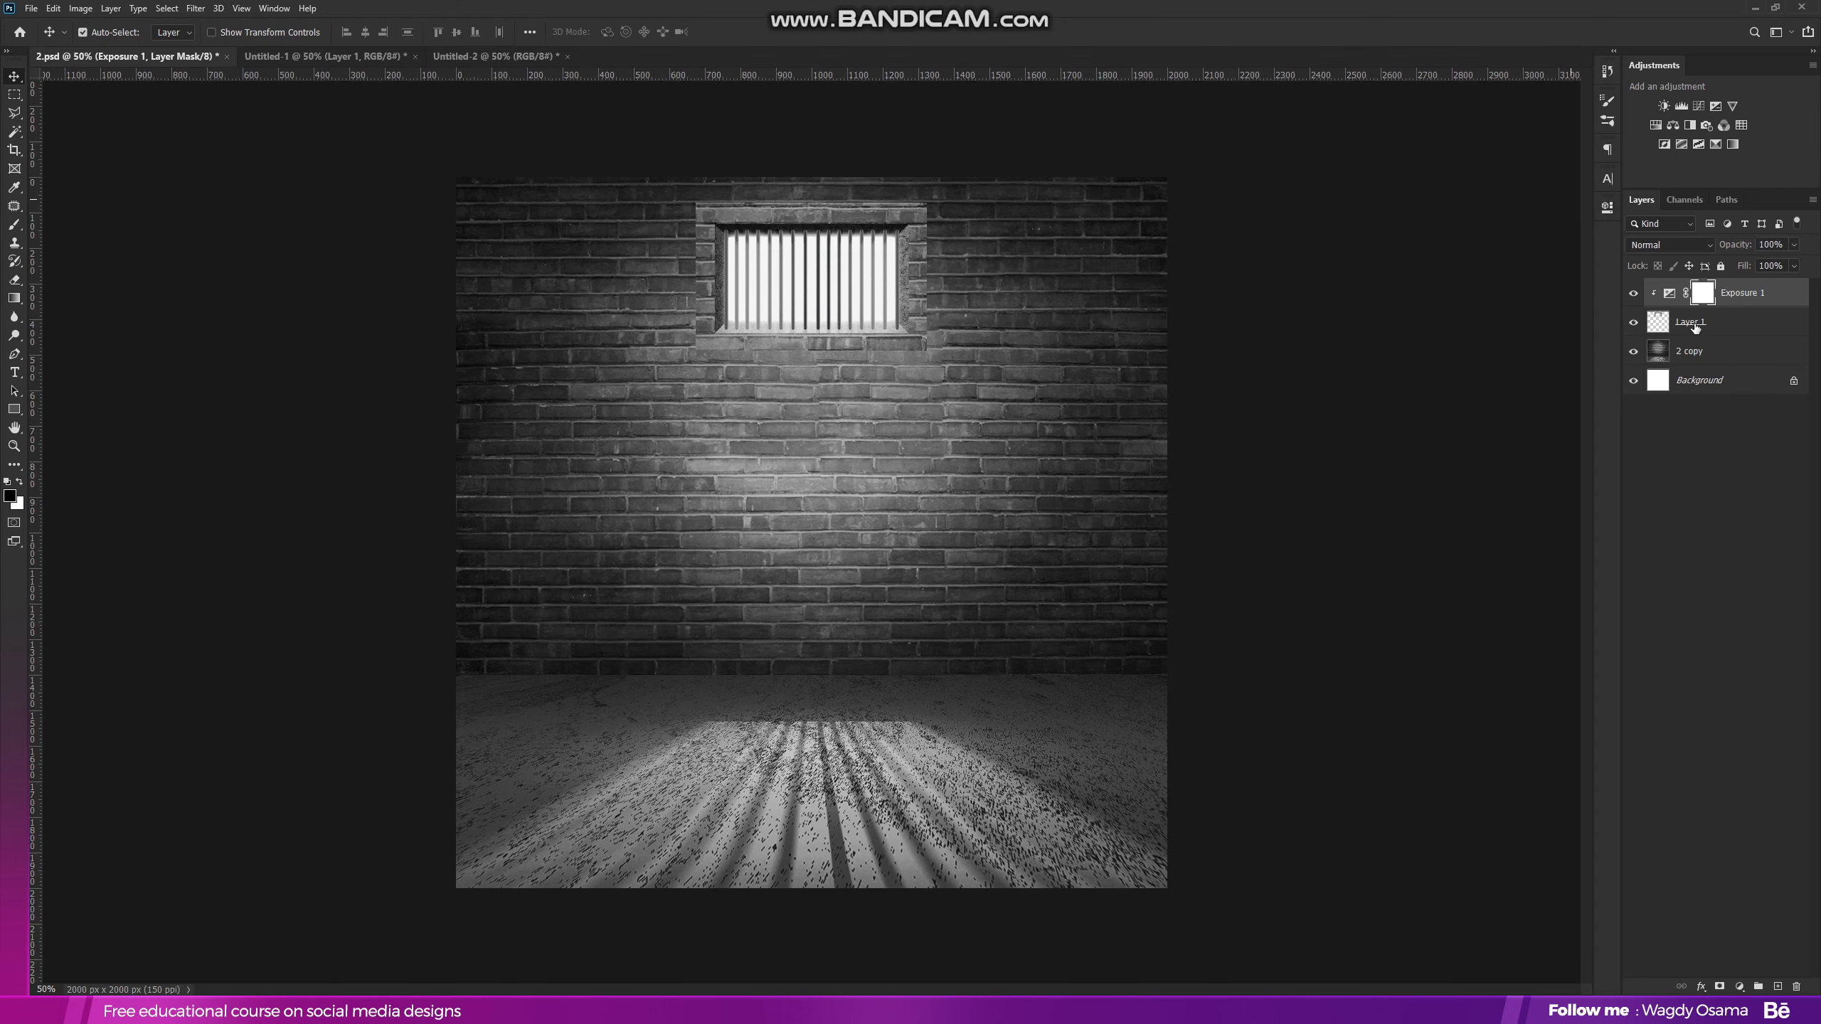
# - Add a mask to the window layer and fade its right and bottom brick edges with linear gradients
pyautogui.click(1694, 323)
pyautogui.scroll(2, 618, 188)
pyautogui.moveTo(937, 389); pyautogui.dragTo(855, 487)
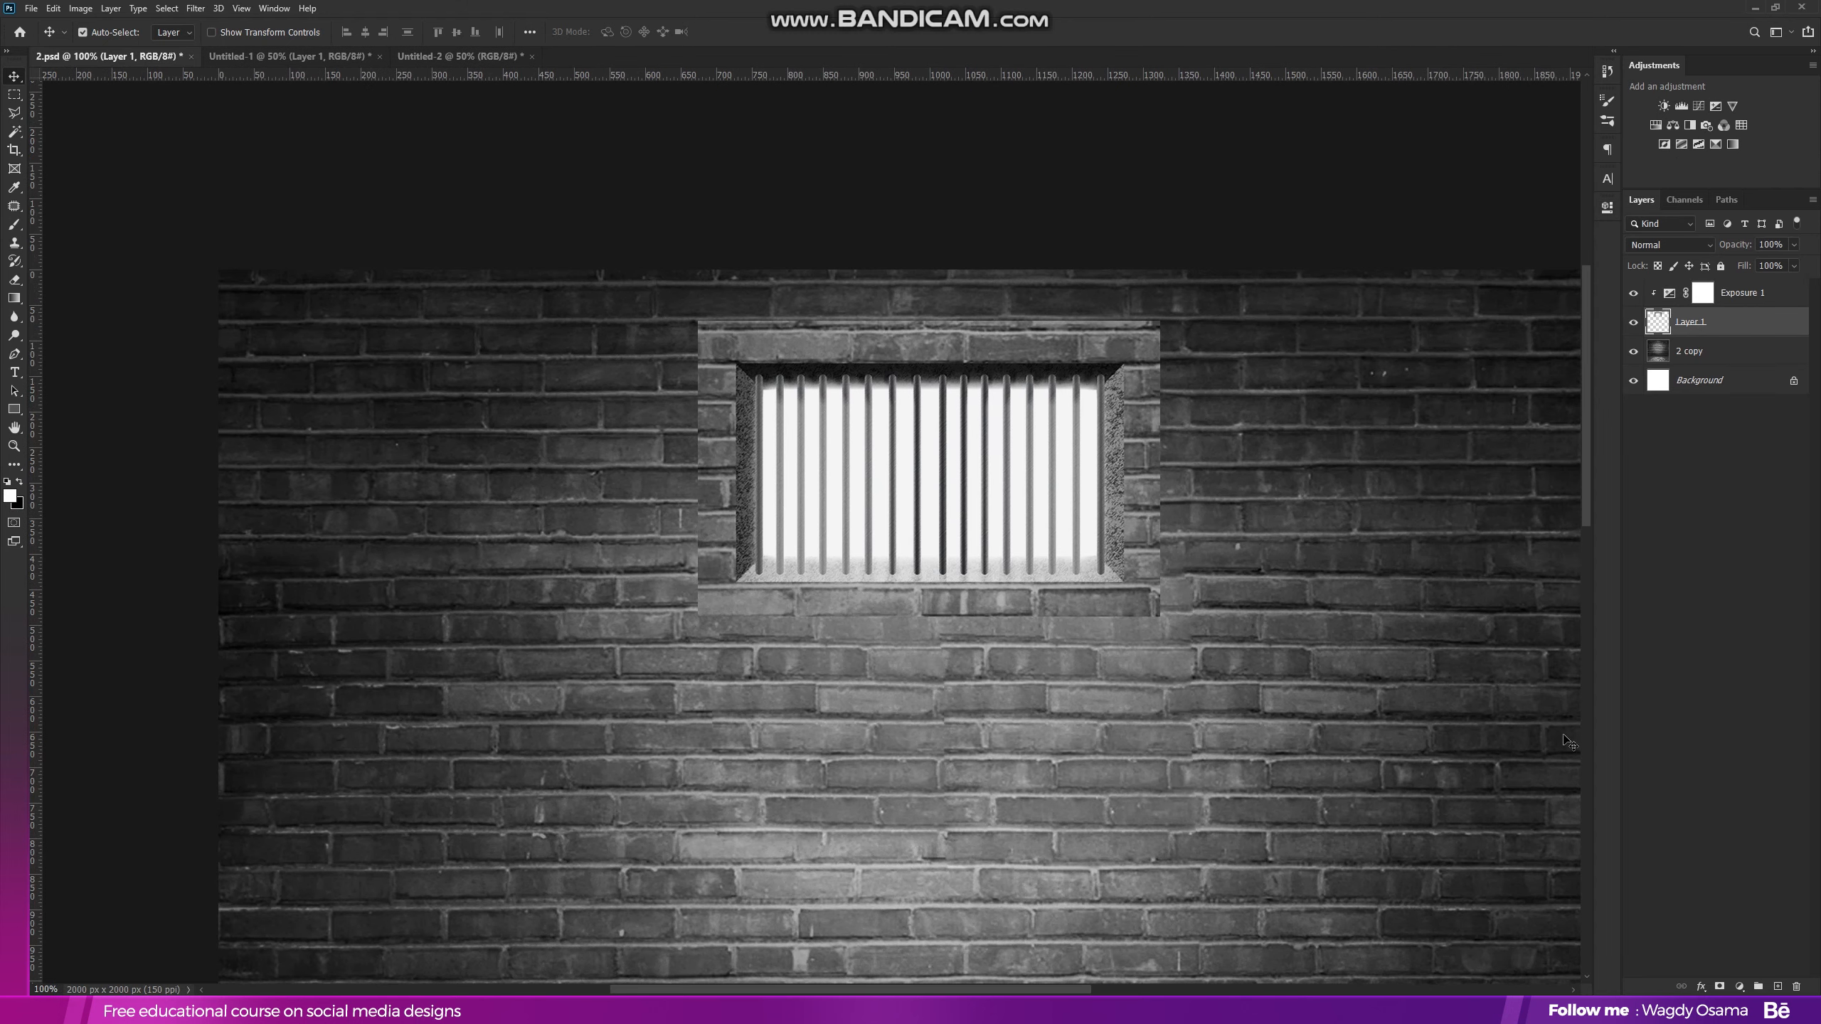
pyautogui.click(1720, 987)
pyautogui.click(14, 296)
pyautogui.click(162, 31)
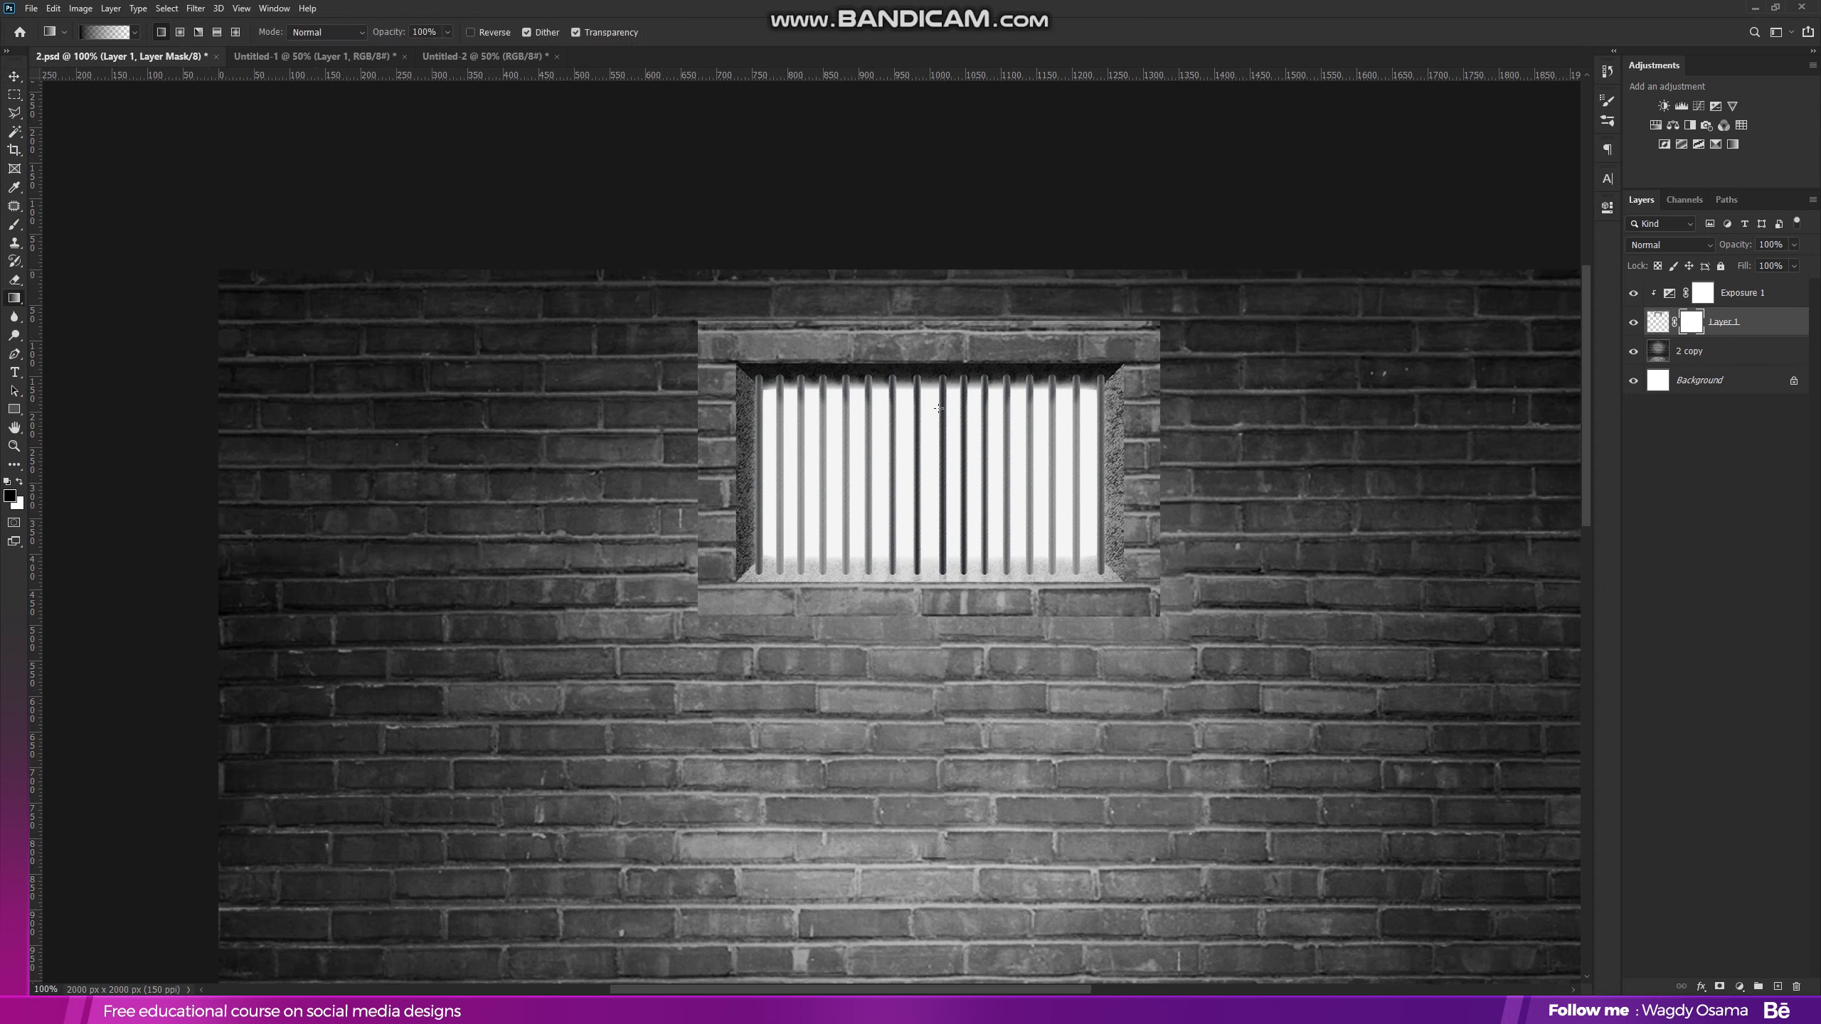
pyautogui.moveTo(1146, 489); pyautogui.dragTo(1125, 490)
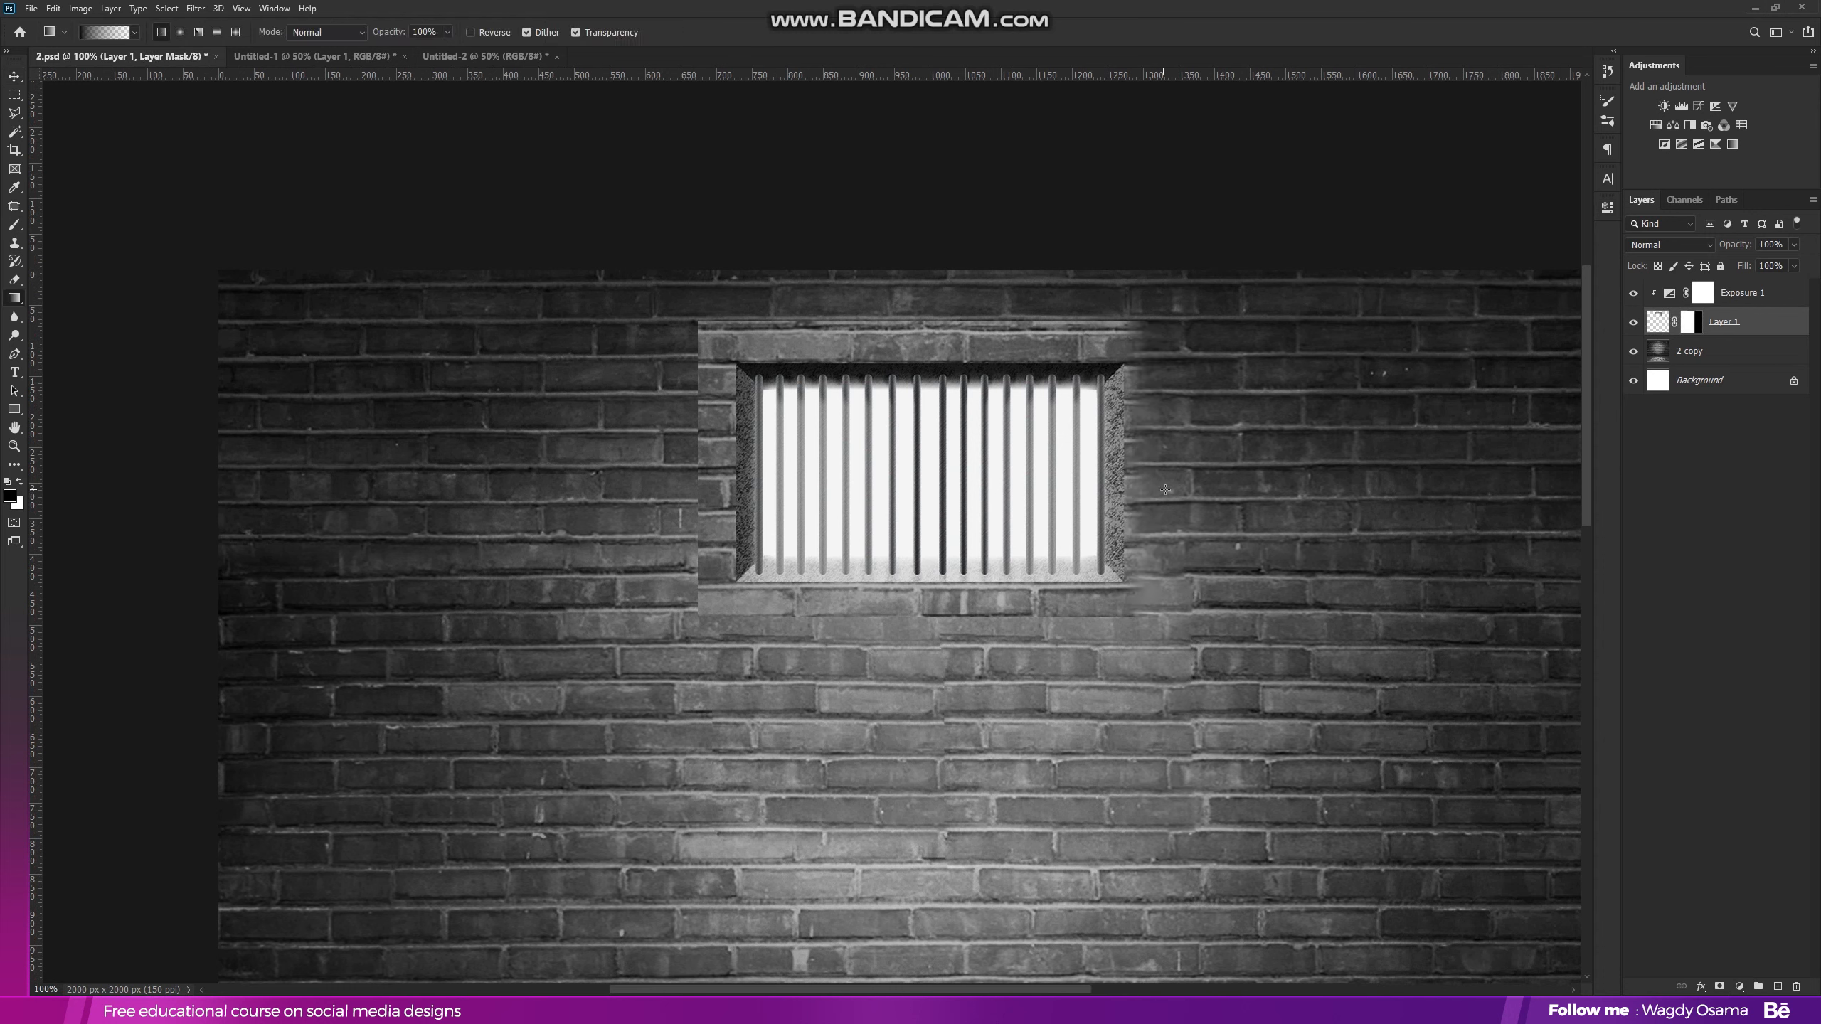
pyautogui.moveTo(993, 619); pyautogui.dragTo(986, 597)
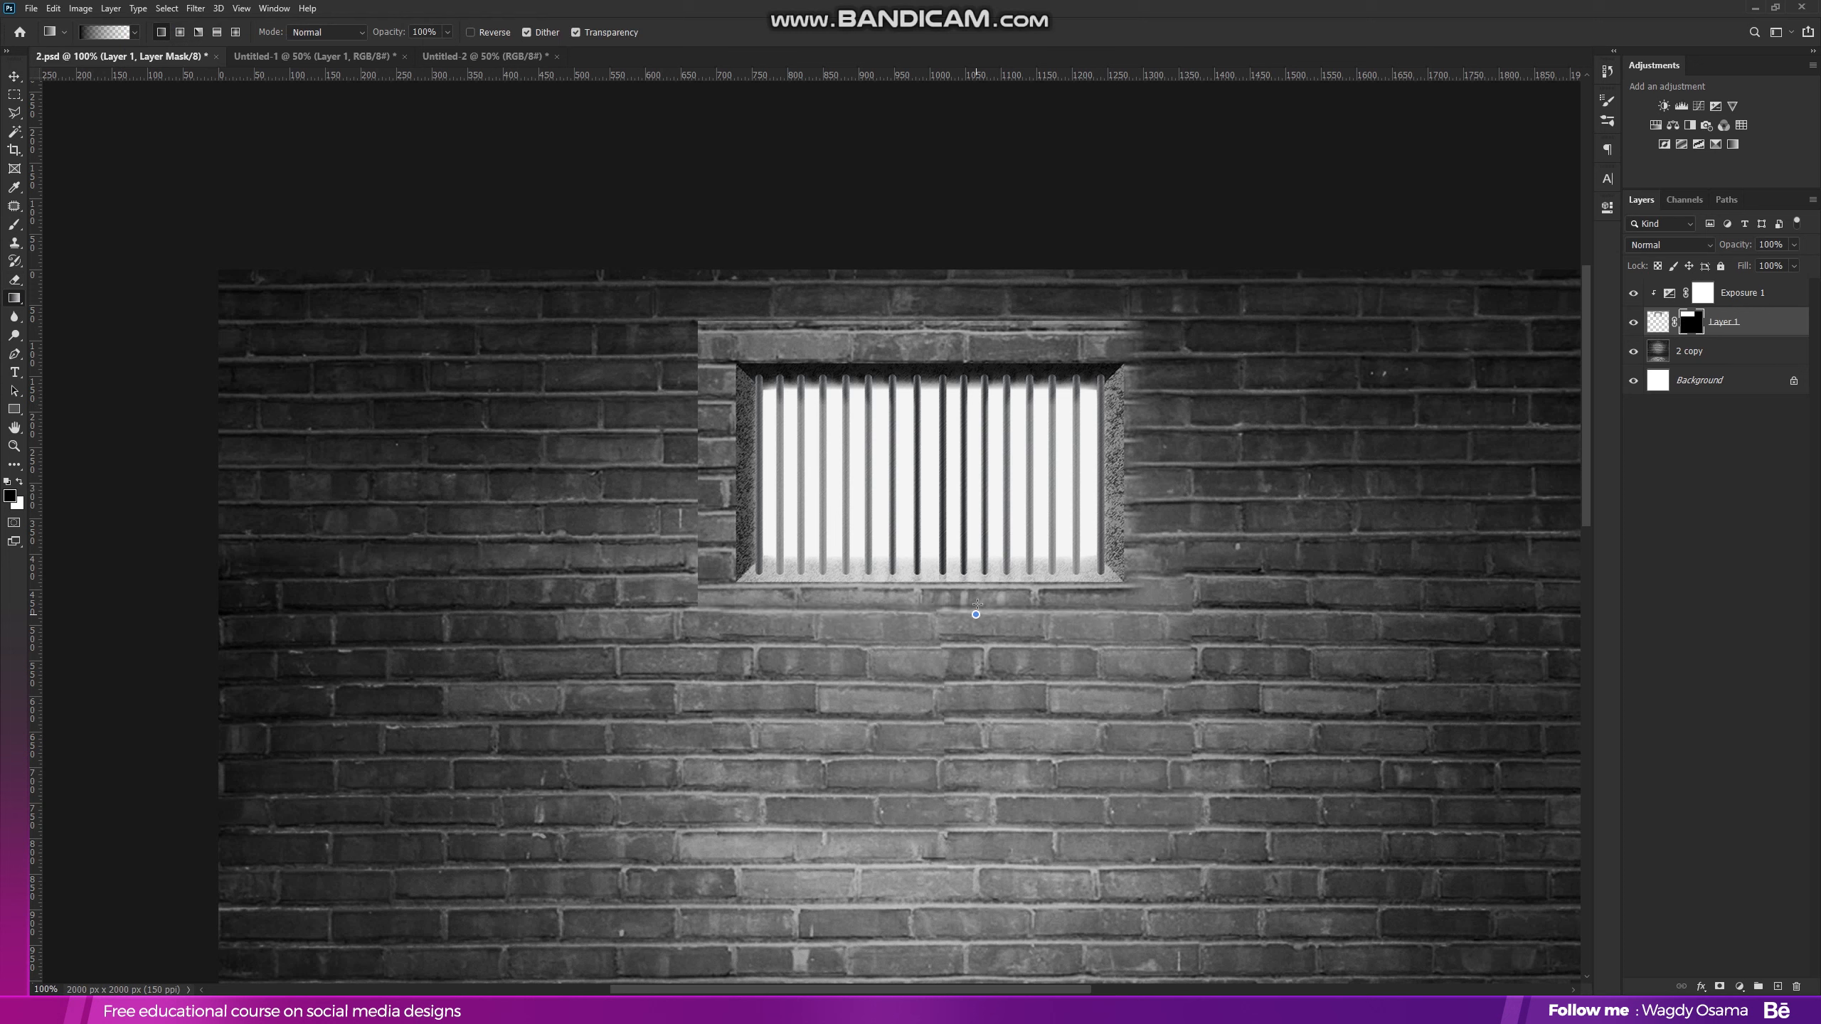
# - Fade the window layer's left and top brick edges on its mask and refine the right edge with linear gradients
pyautogui.moveTo(673, 530); pyautogui.dragTo(737, 510)
pyautogui.moveTo(895, 333); pyautogui.dragTo(900, 333)
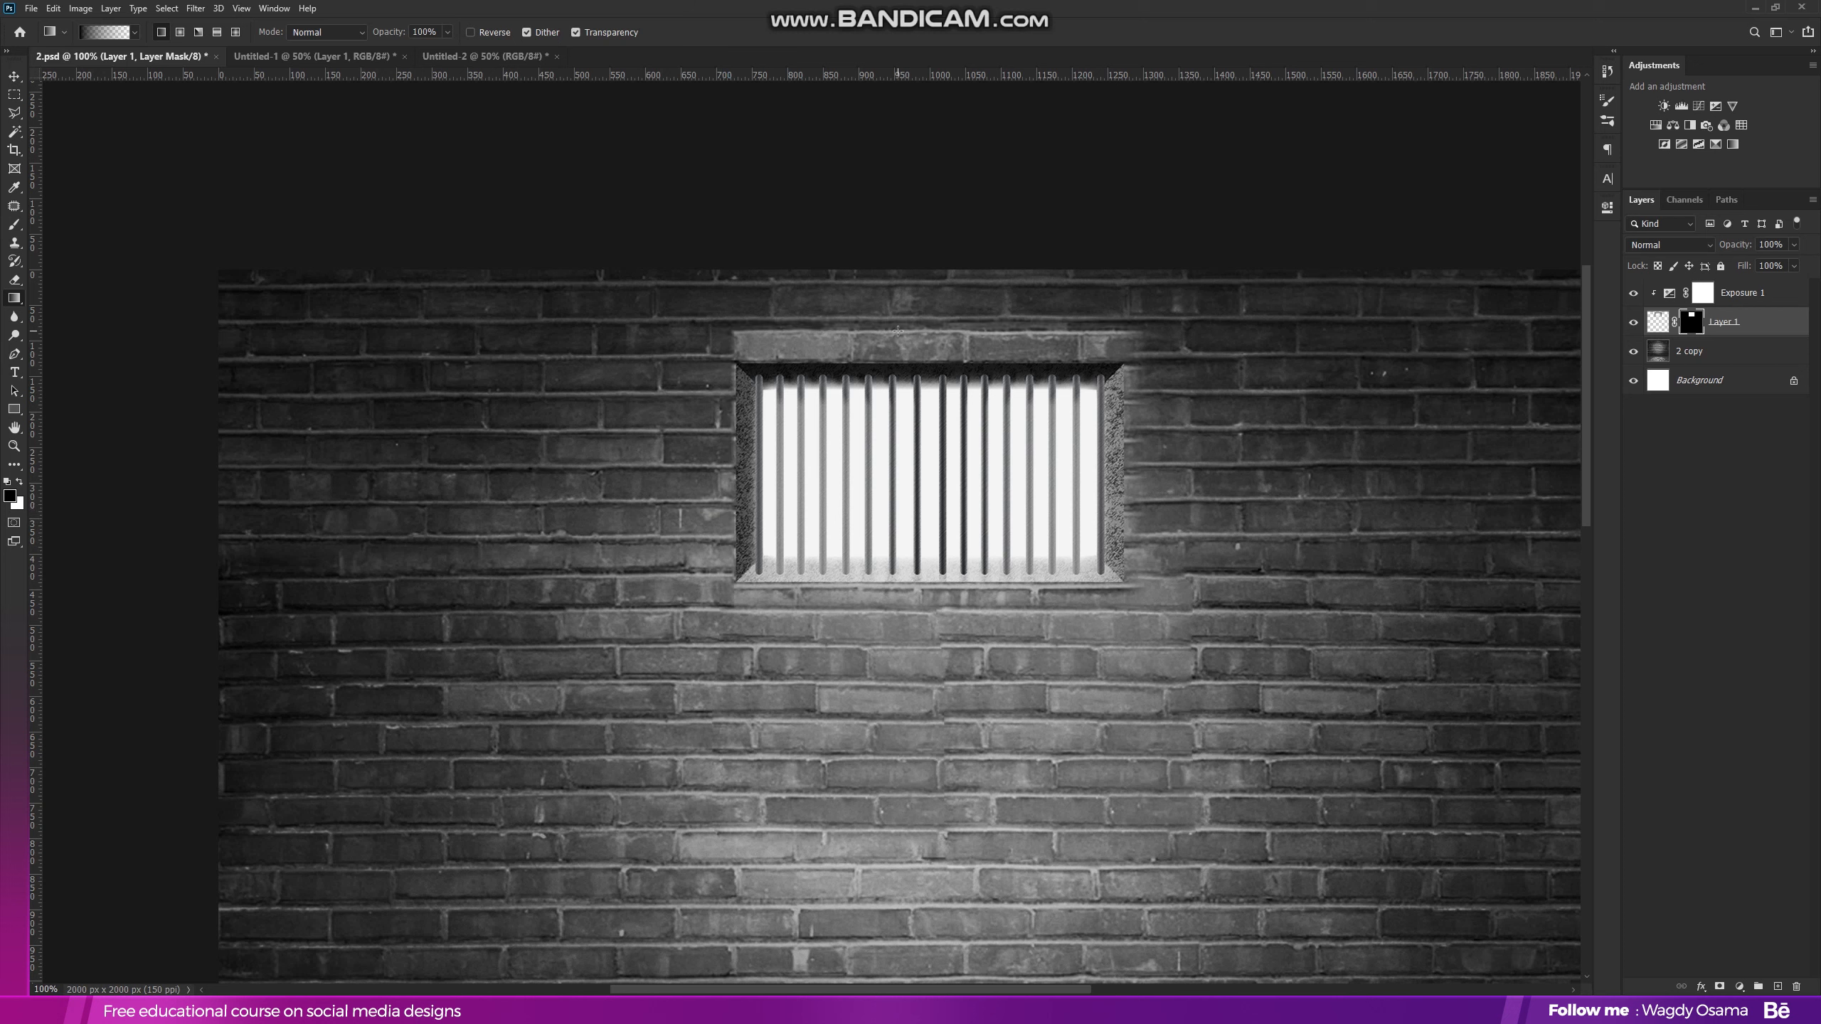
pyautogui.moveTo(1131, 448); pyautogui.dragTo(1129, 452)
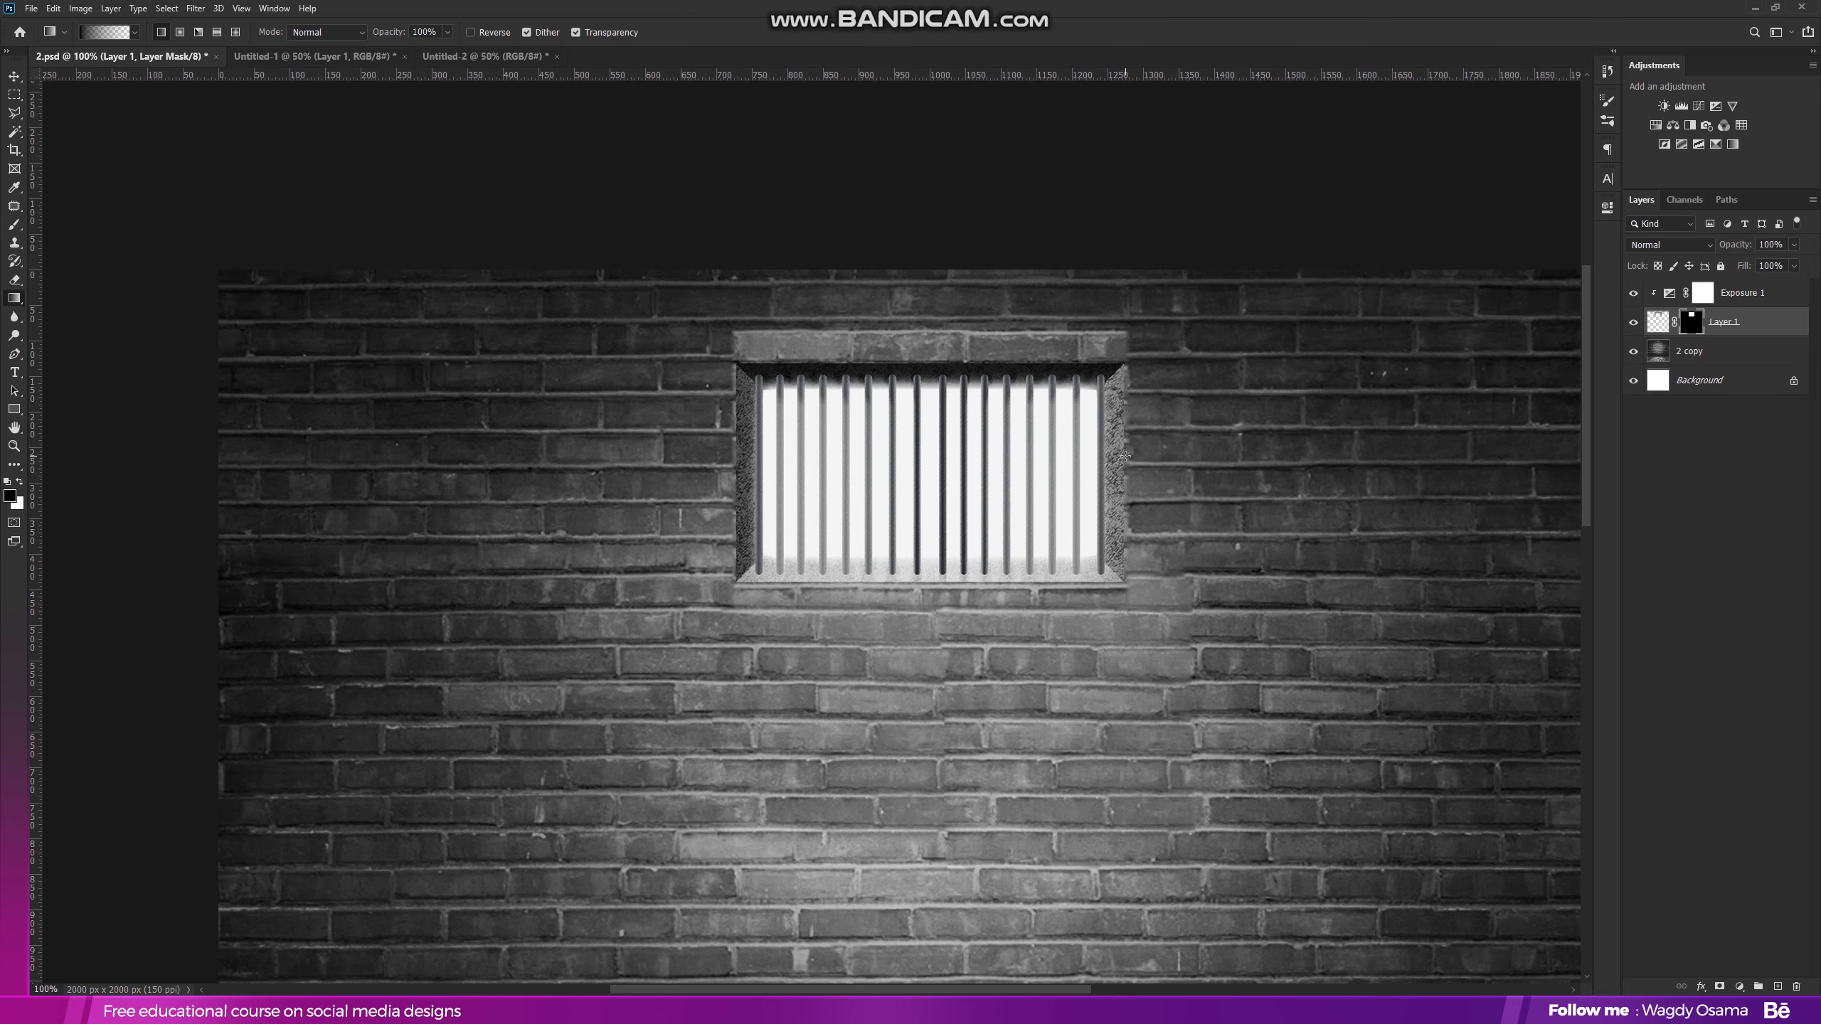
pyautogui.hotkey('ctrl', '-')
pyautogui.hotkey('ctrl', '-')
pyautogui.click(13, 77)
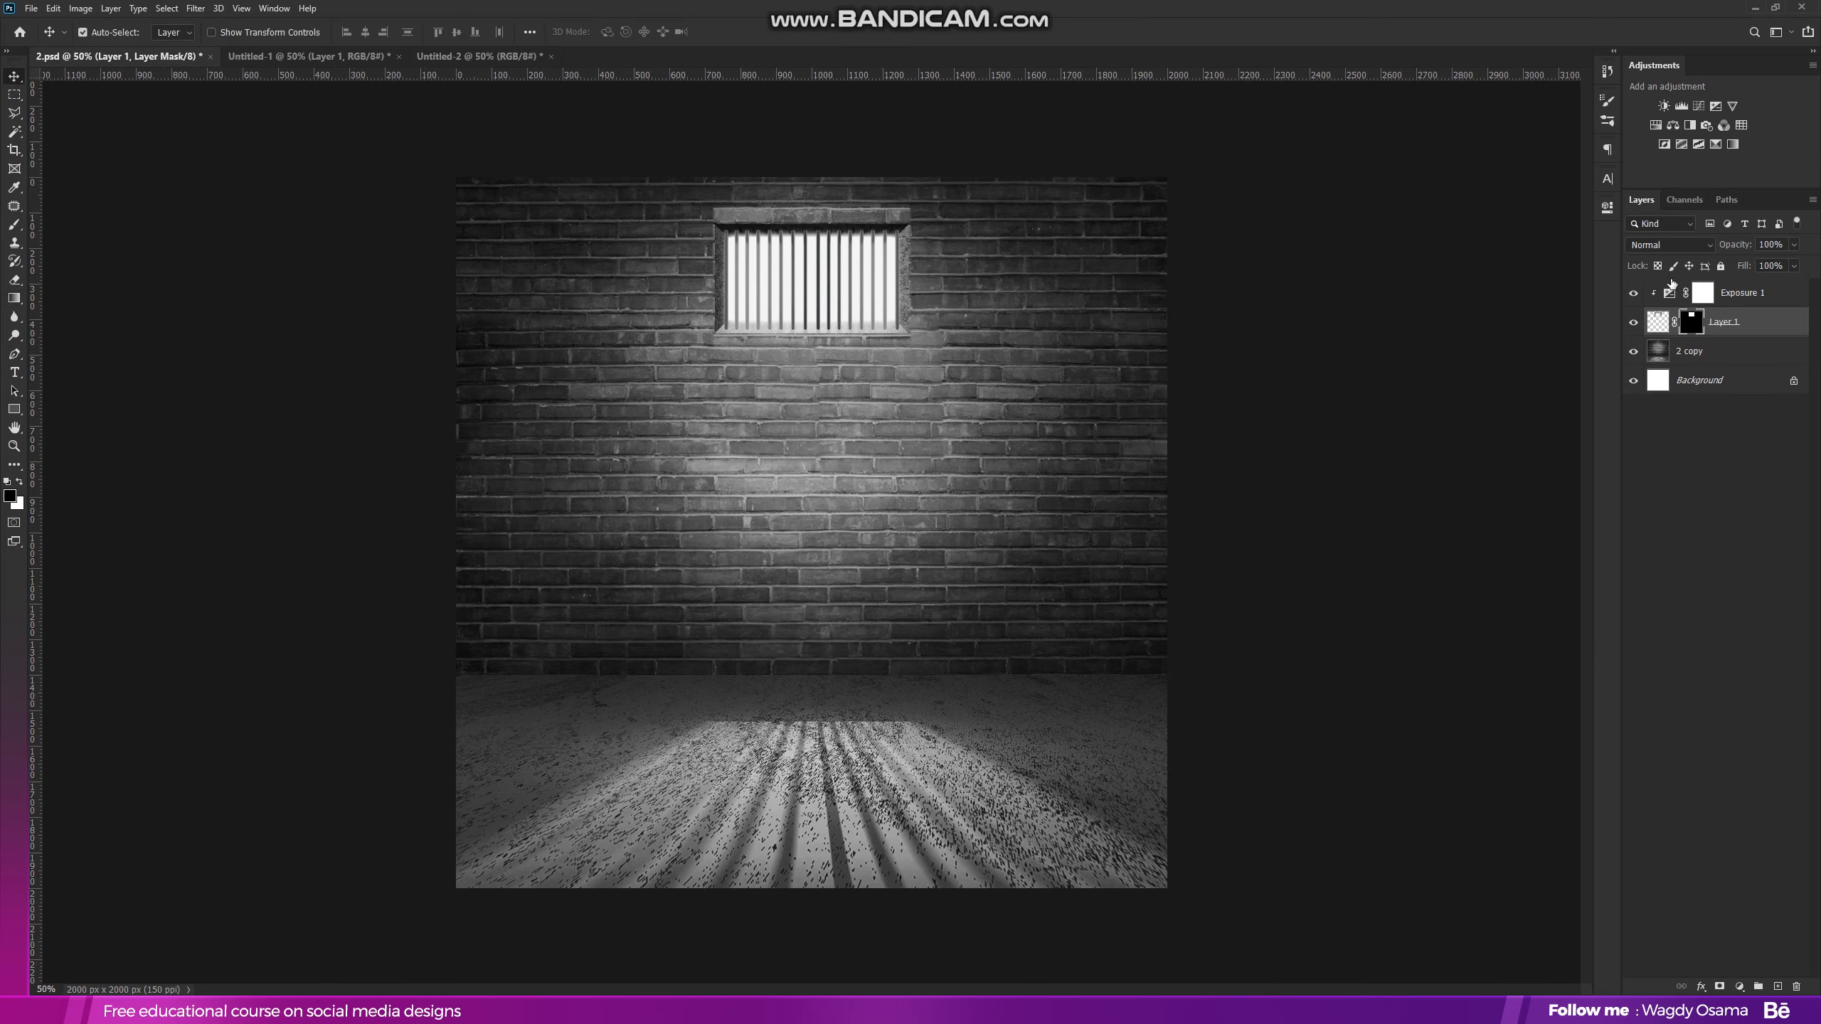
# - Set the Gamma Correction of the window's clipped Exposure adjustment to 0.85
pyautogui.doubleClick(1668, 293)
pyautogui.moveTo(1496, 349); pyautogui.dragTo(1495, 350)
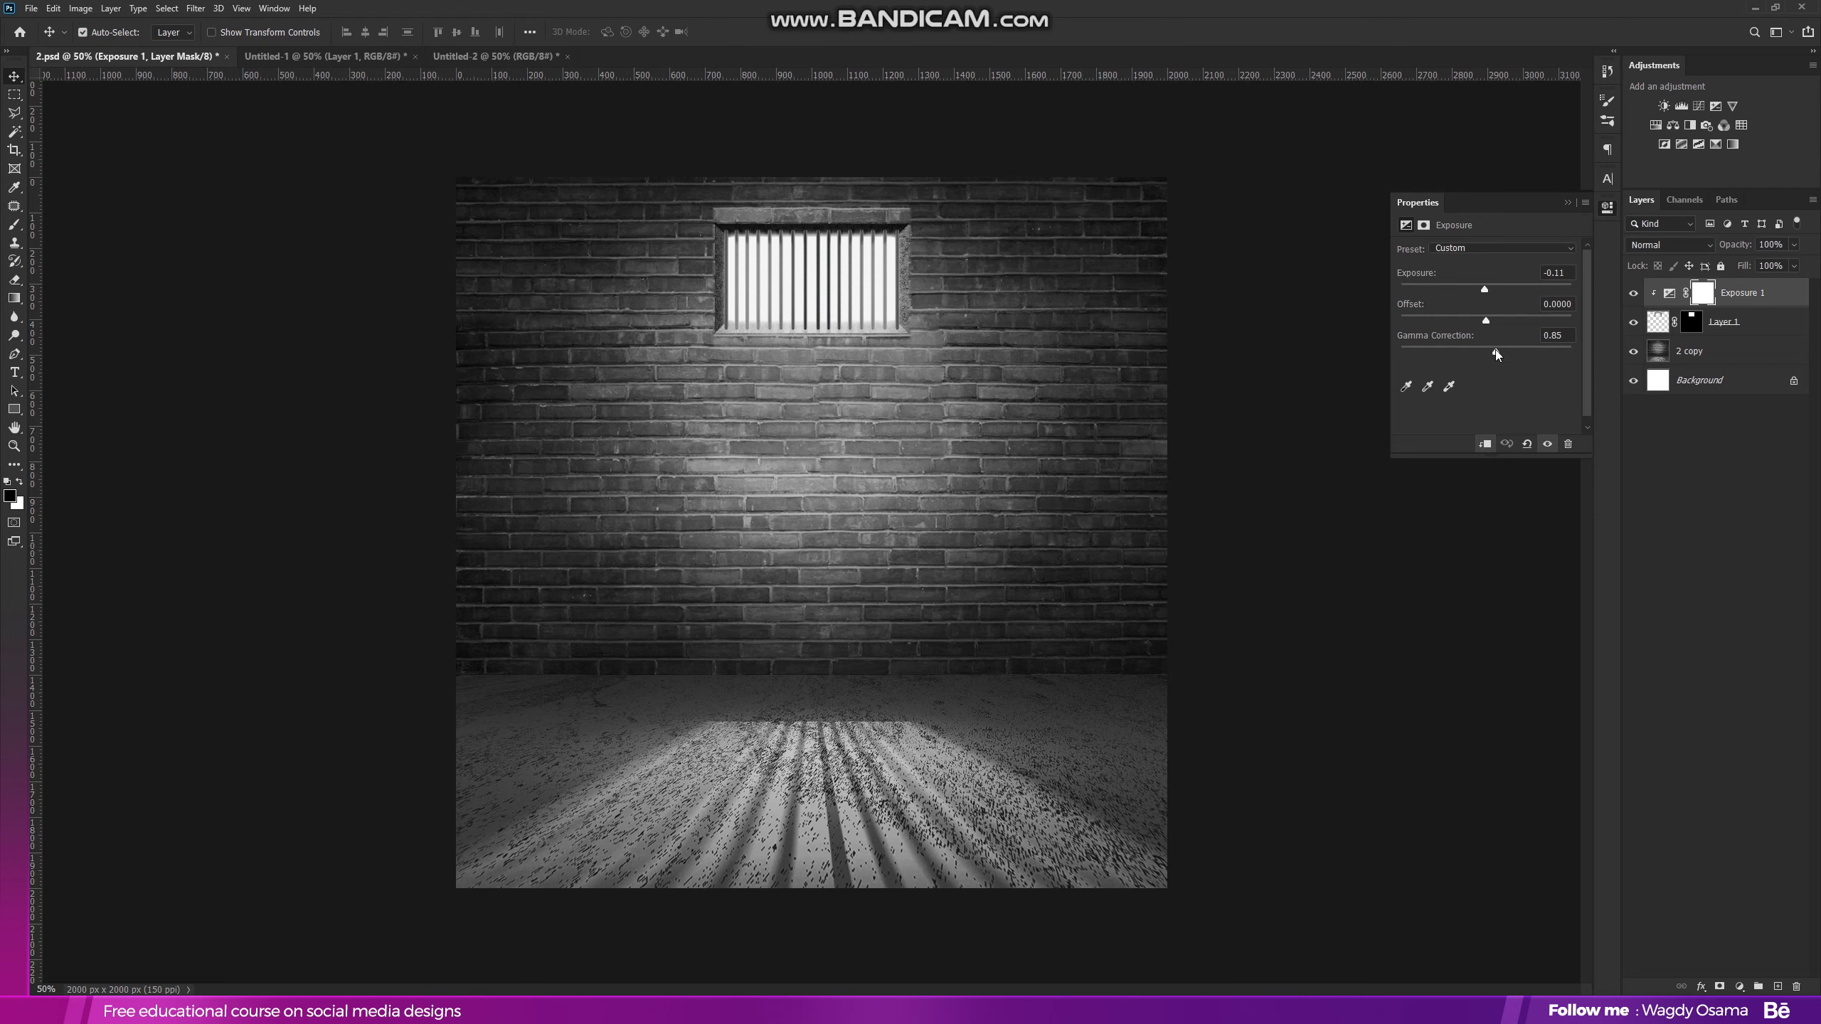
pyautogui.click(1582, 205)
# - Mask out the brick lintel above the window with a gradient on the window layer's mask
pyautogui.click(1692, 322)
pyautogui.scroll(2, 798, 194)
pyautogui.moveTo(799, 194); pyautogui.dragTo(738, 360)
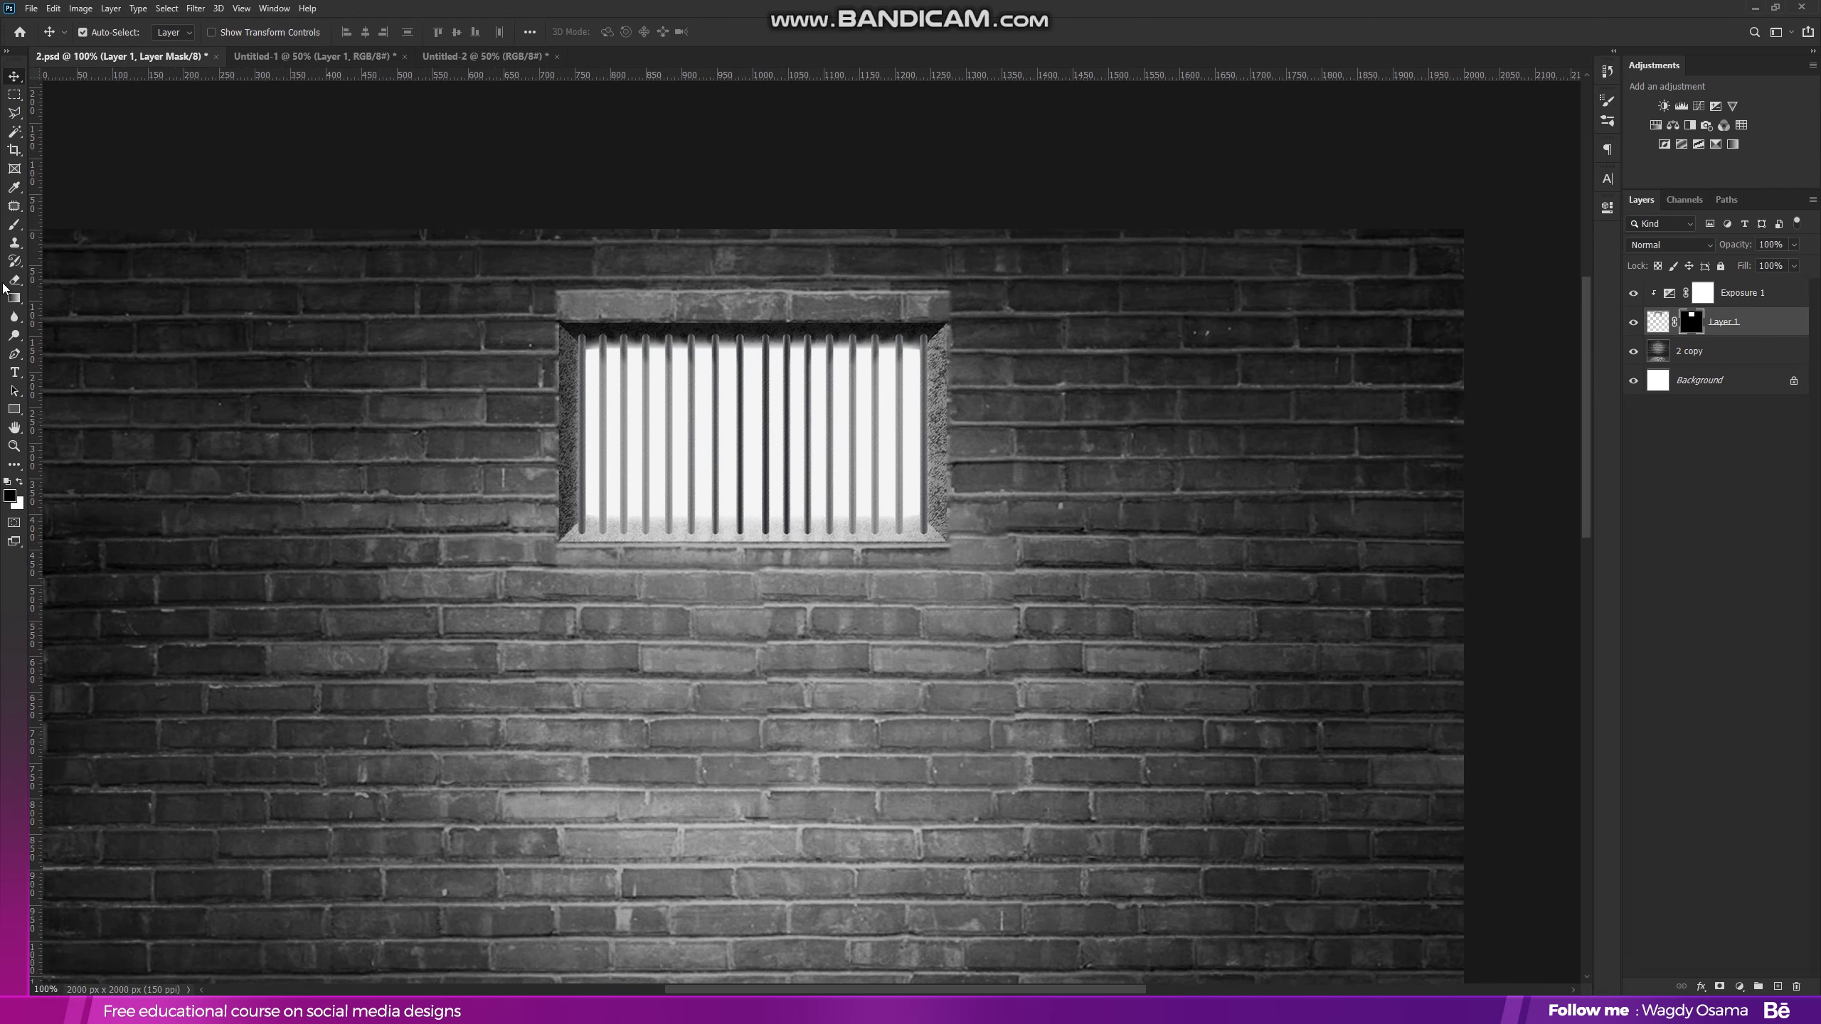
pyautogui.press('g')
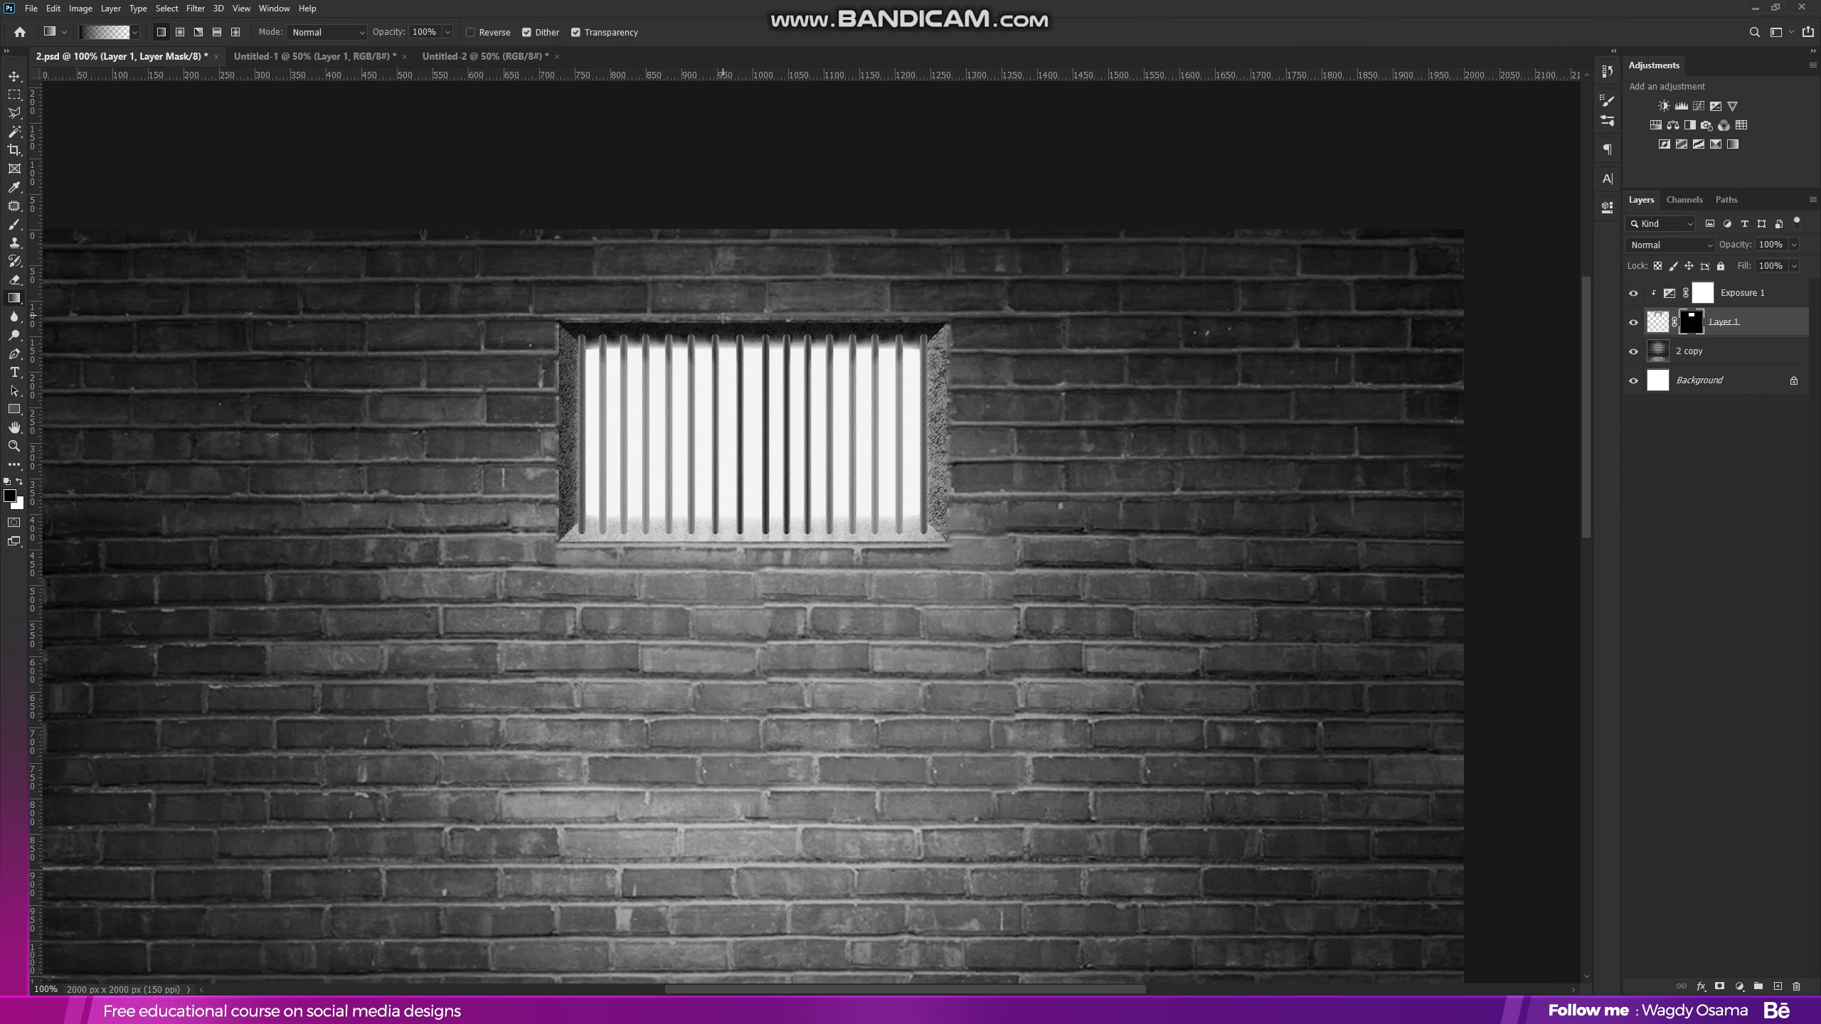
pyautogui.scroll(-2, 722, 318)
pyautogui.click(14, 76)
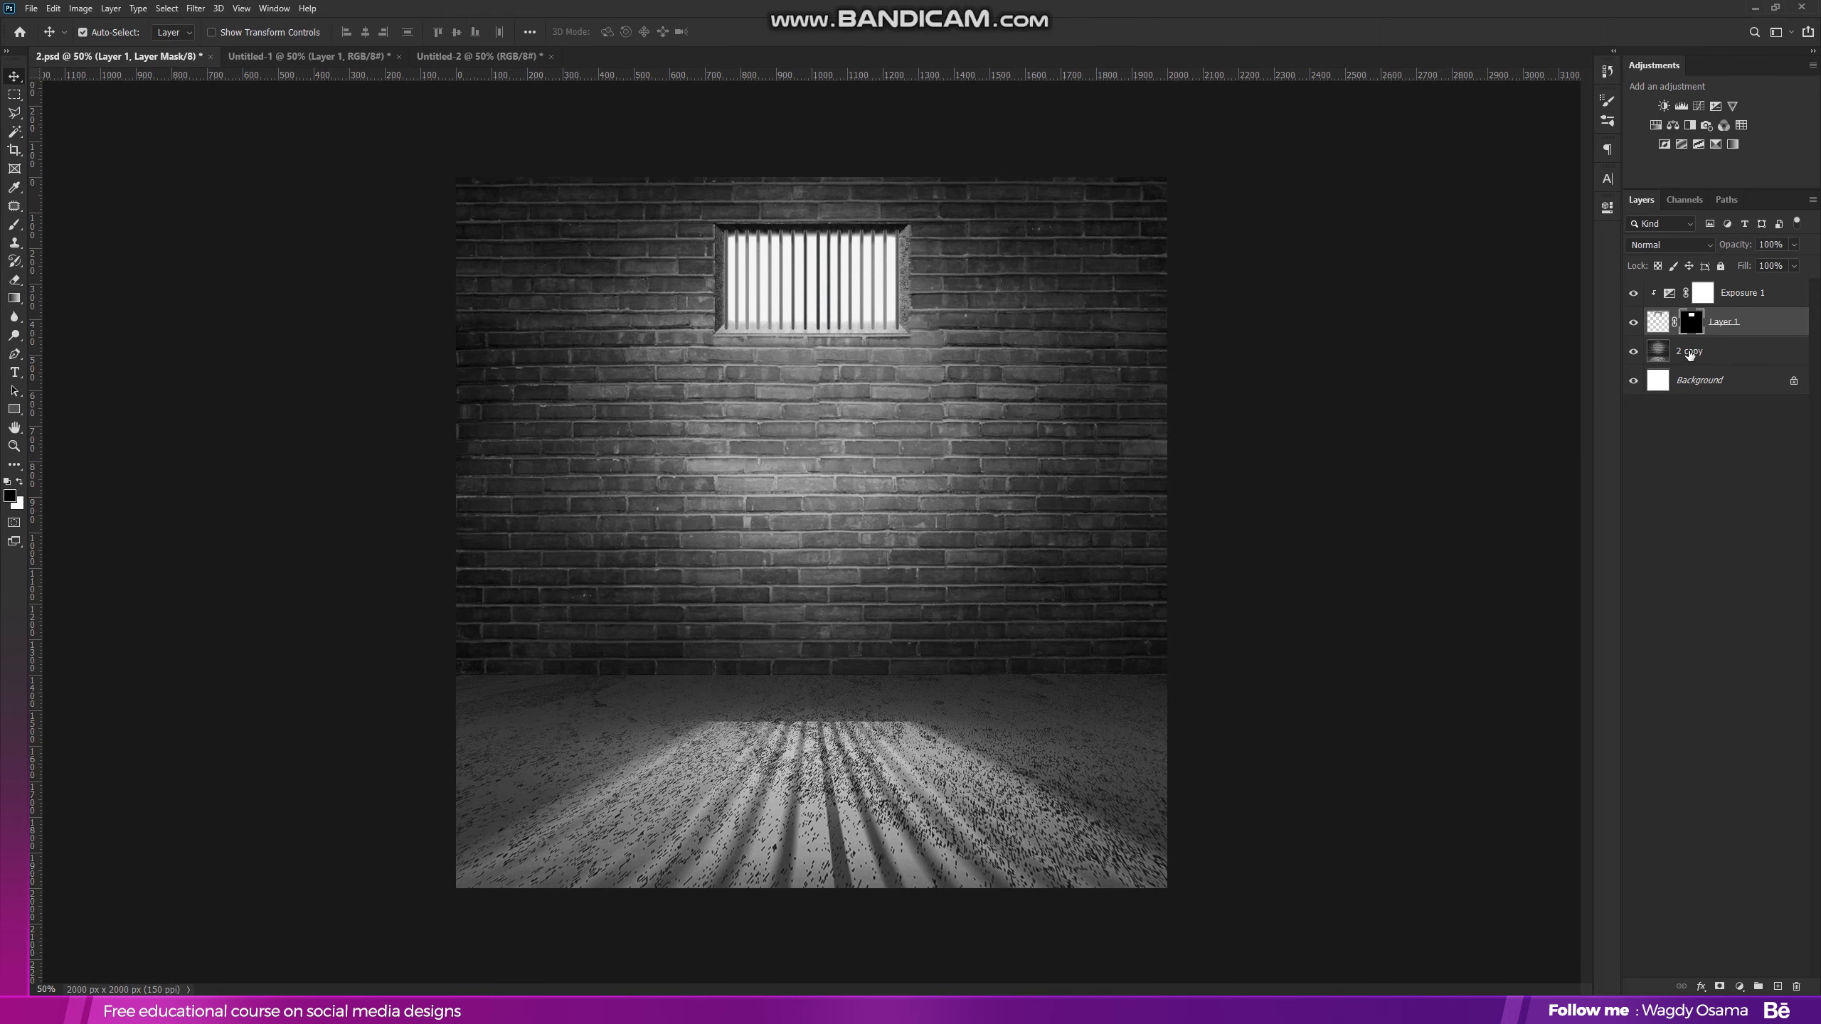
# - Add a second, unclipped Exposure adjustment above all layers with Gamma Correction 0.94
pyautogui.click(1690, 355)
pyautogui.doubleClick(1703, 291)
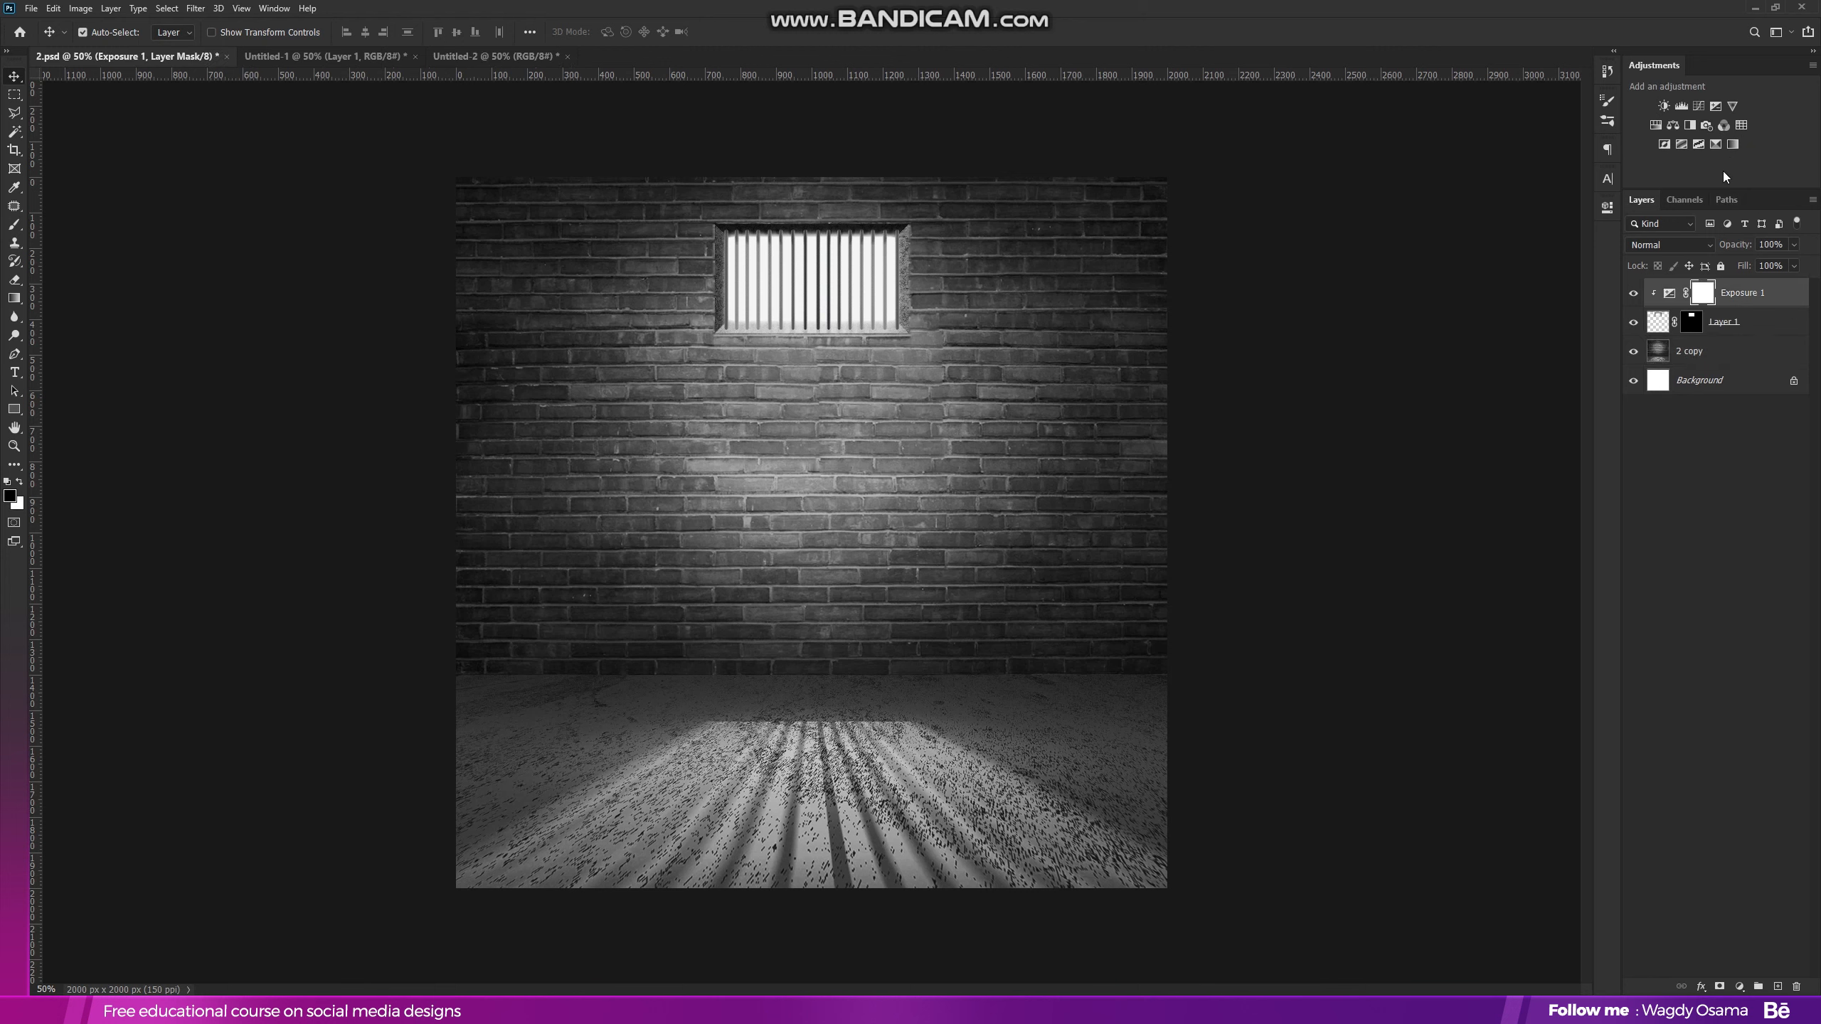
pyautogui.click(1715, 106)
pyautogui.click(1492, 350)
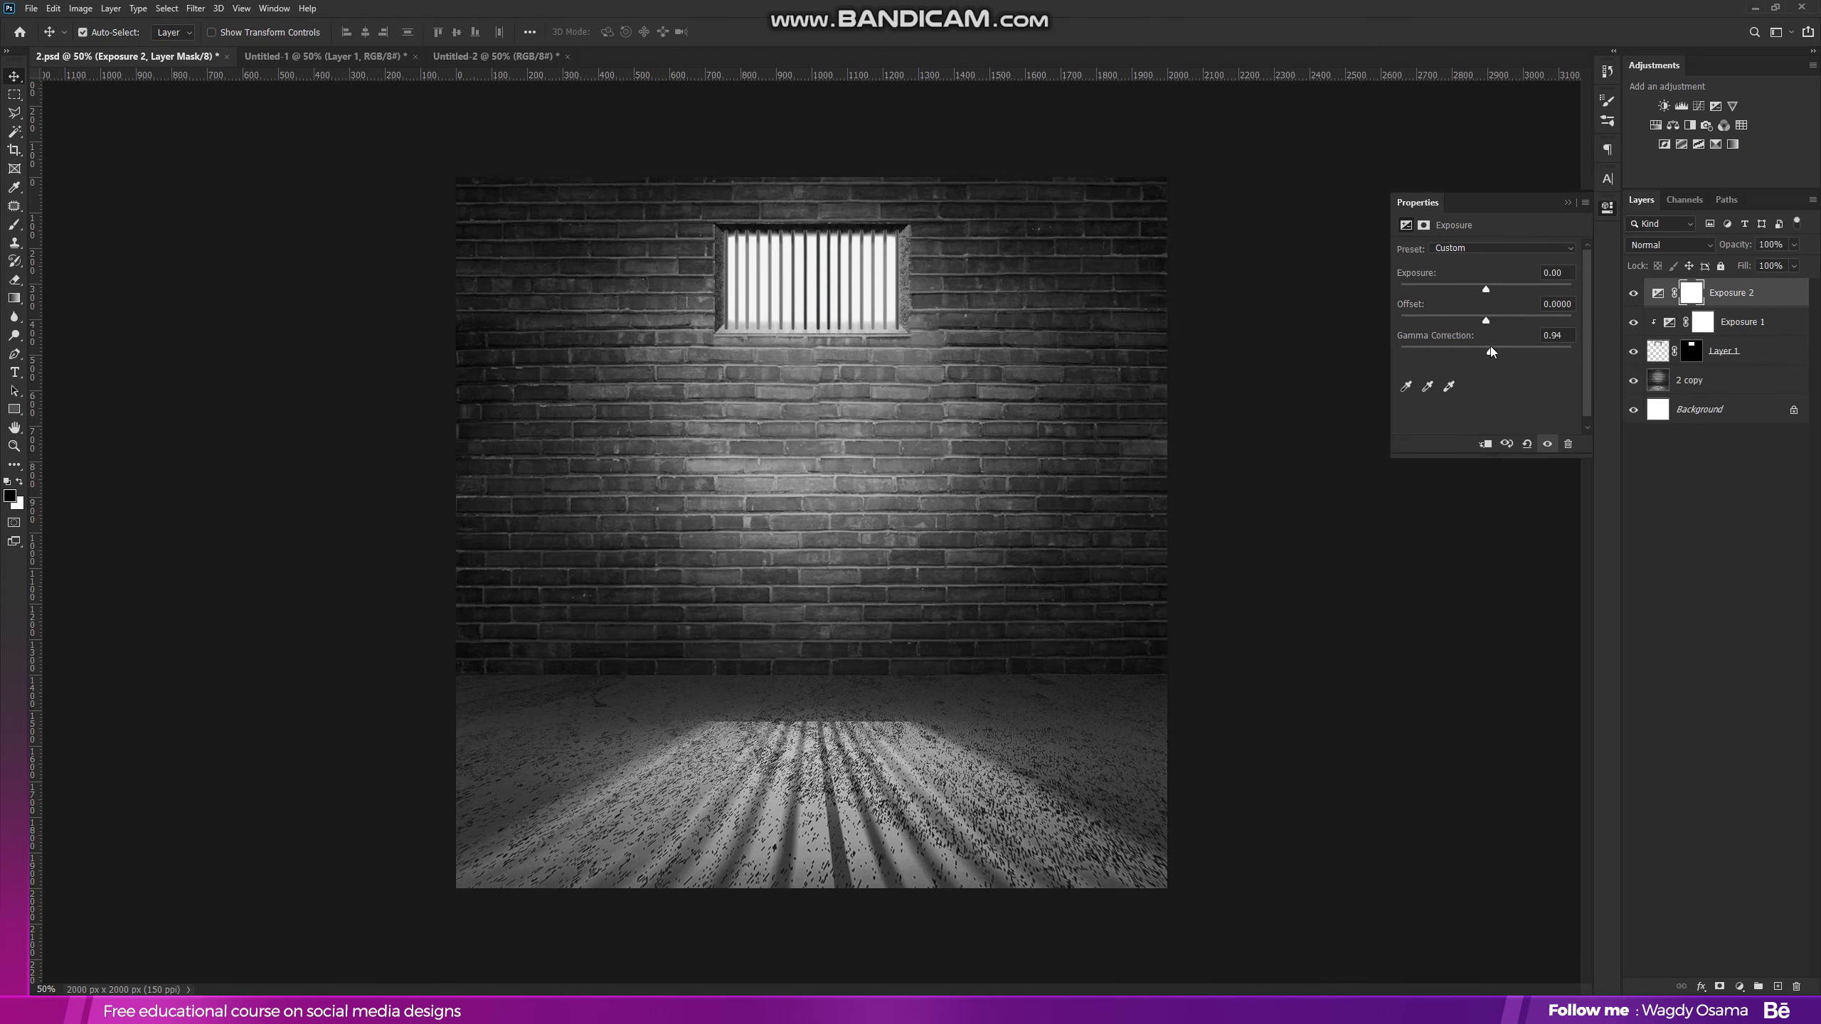
pyautogui.click(1571, 202)
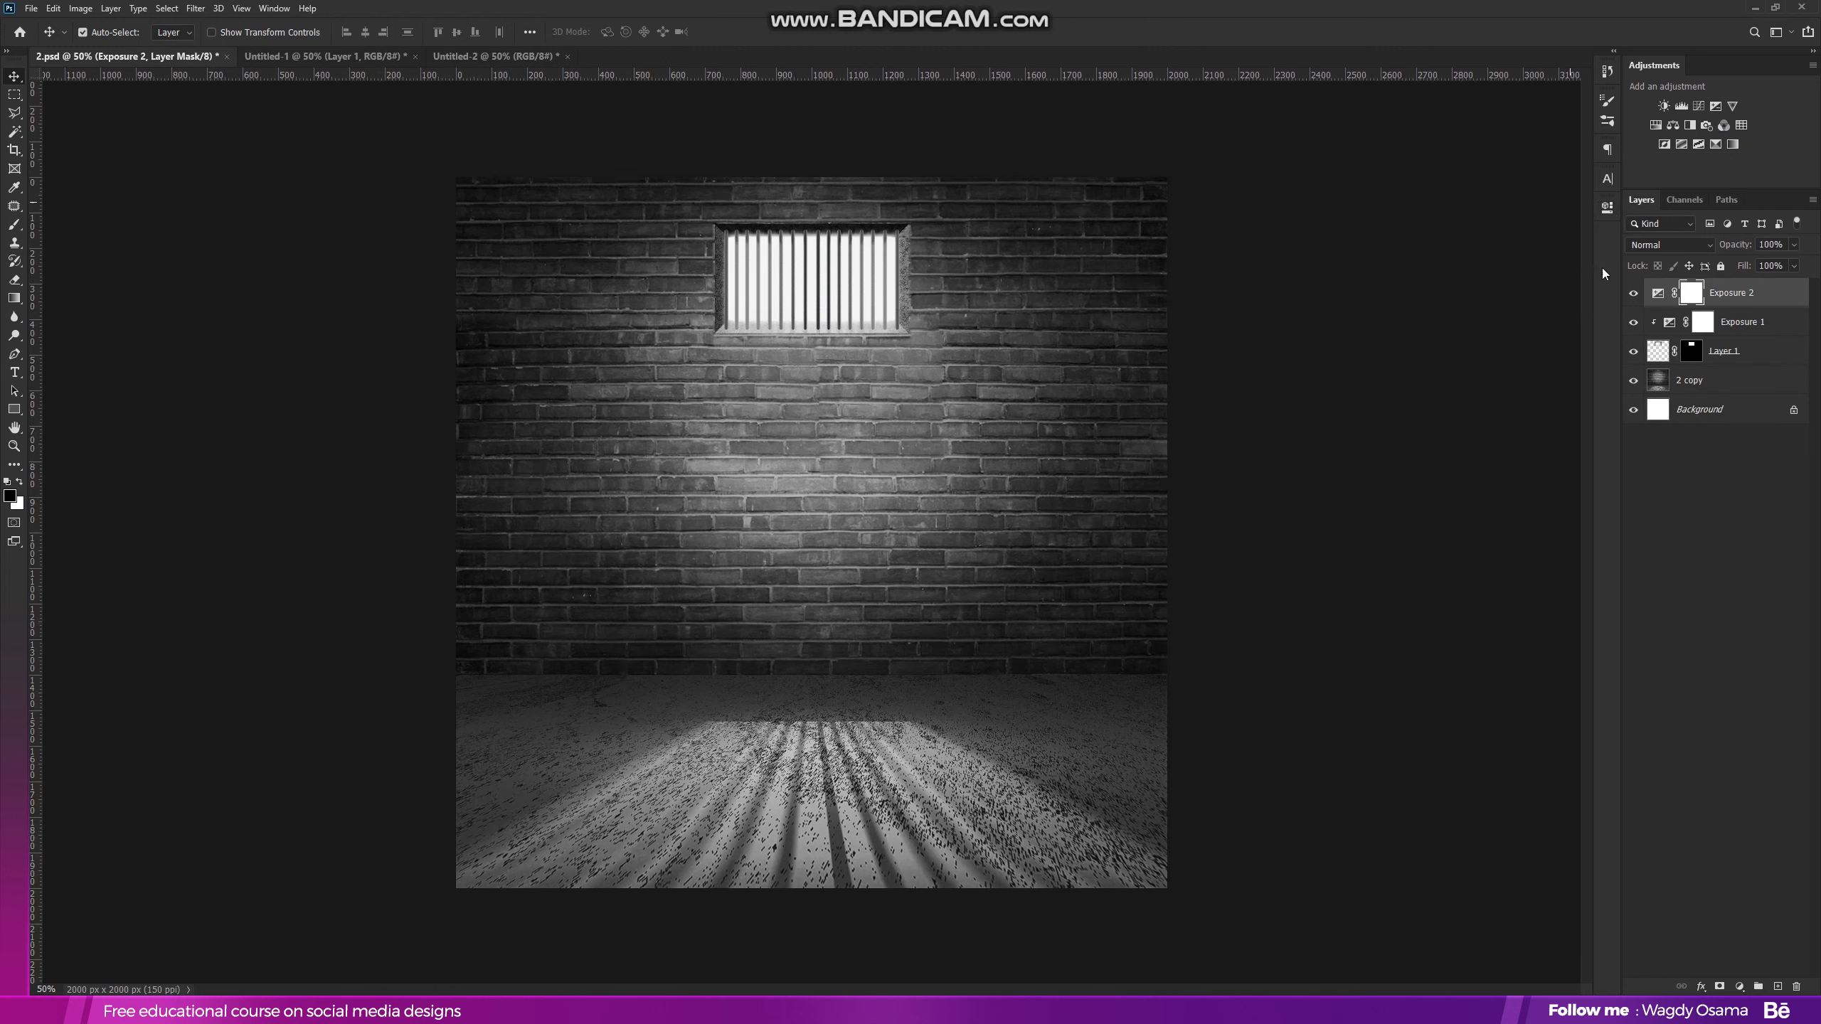
# - Group the prison wall, window and both Exposure layers
pyautogui.keyDown('shift'); pyautogui.click(1705, 380); pyautogui.keyUp('shift')
pyautogui.hotkey('ctrl', 'g')
pyautogui.hotkey('alt', 'Tab')
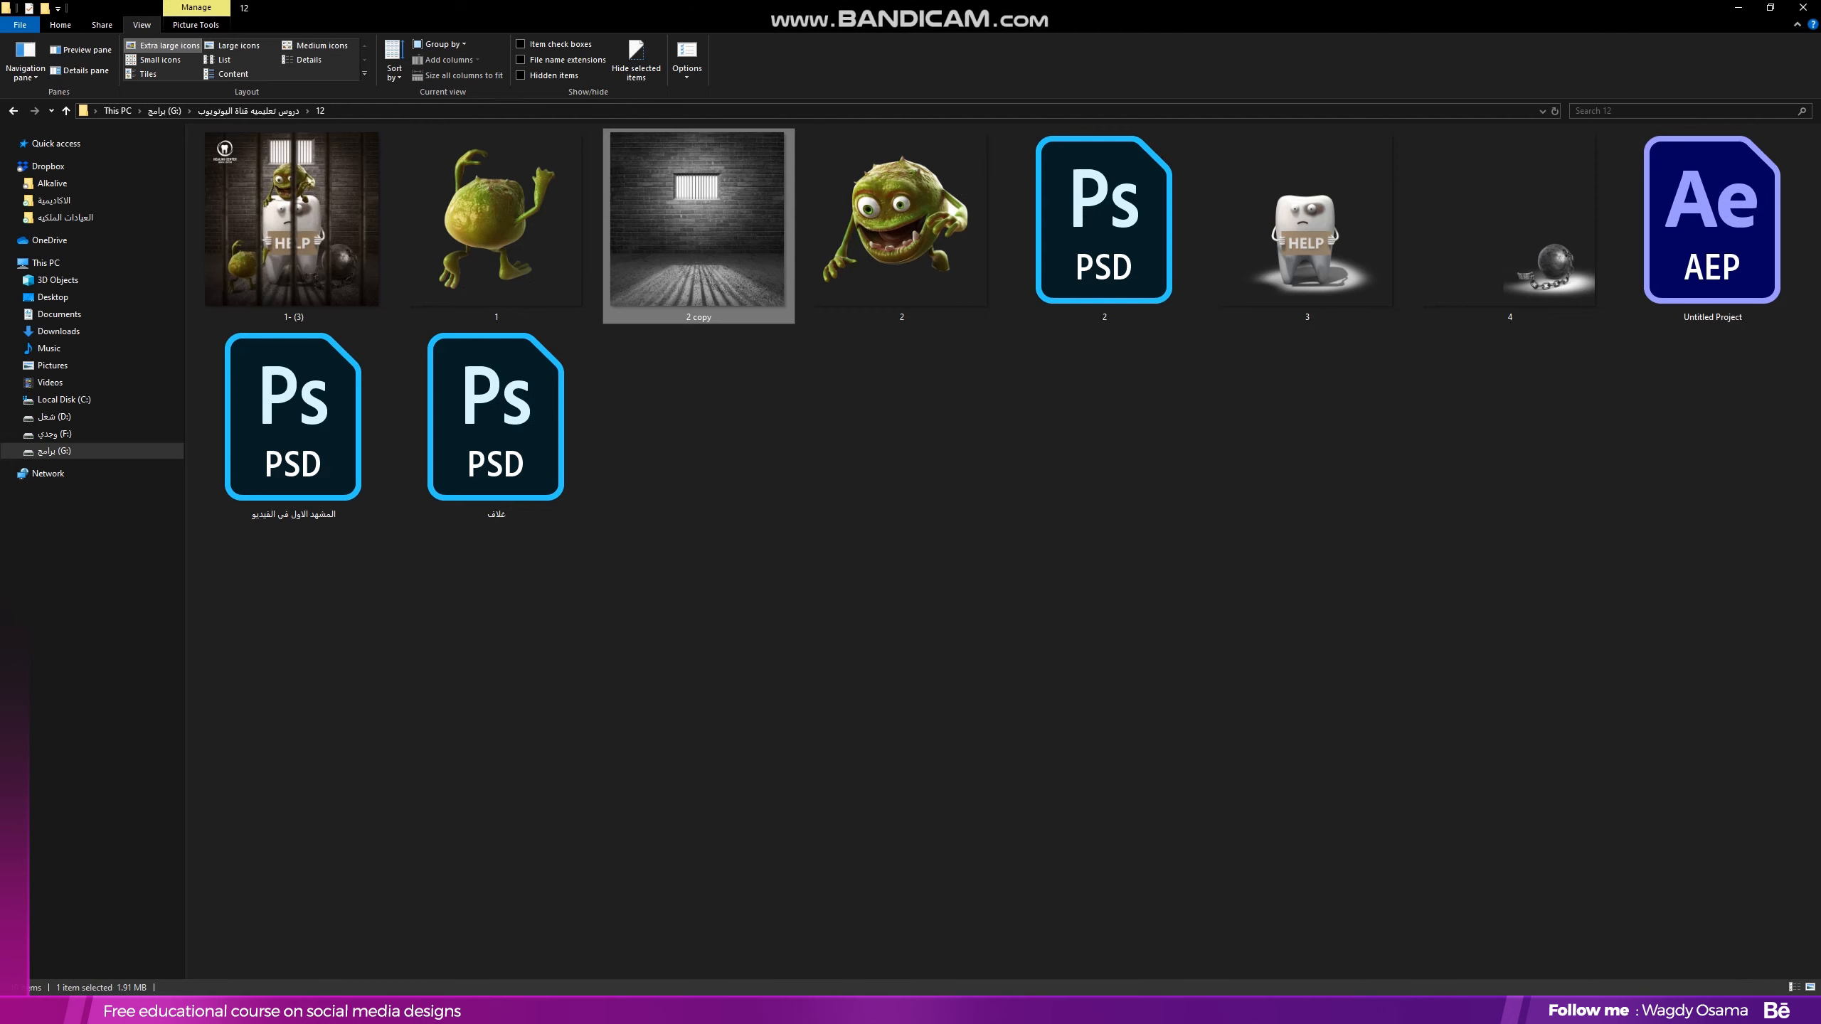
pyautogui.hotkey('alt', 'Tab')
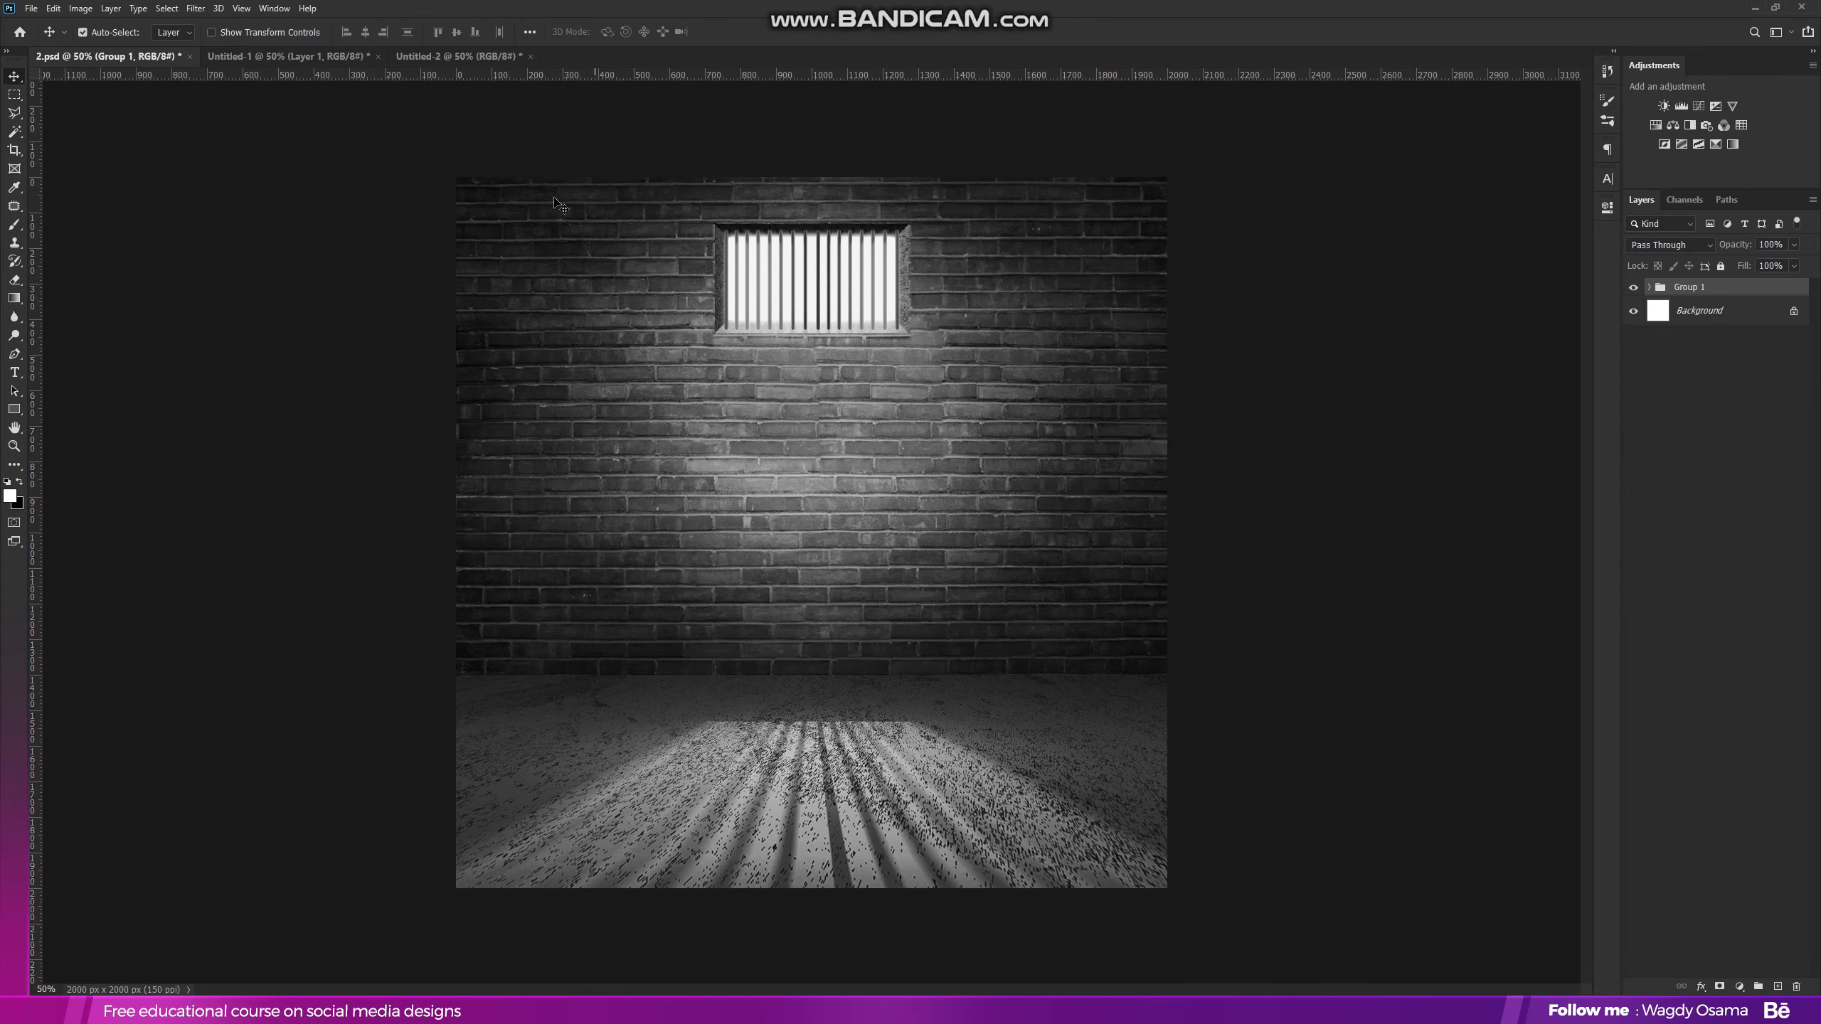
# - Group the tooth and its shadow layer in Untitled-1 and copy the group into 2.psd
pyautogui.click(298, 63)
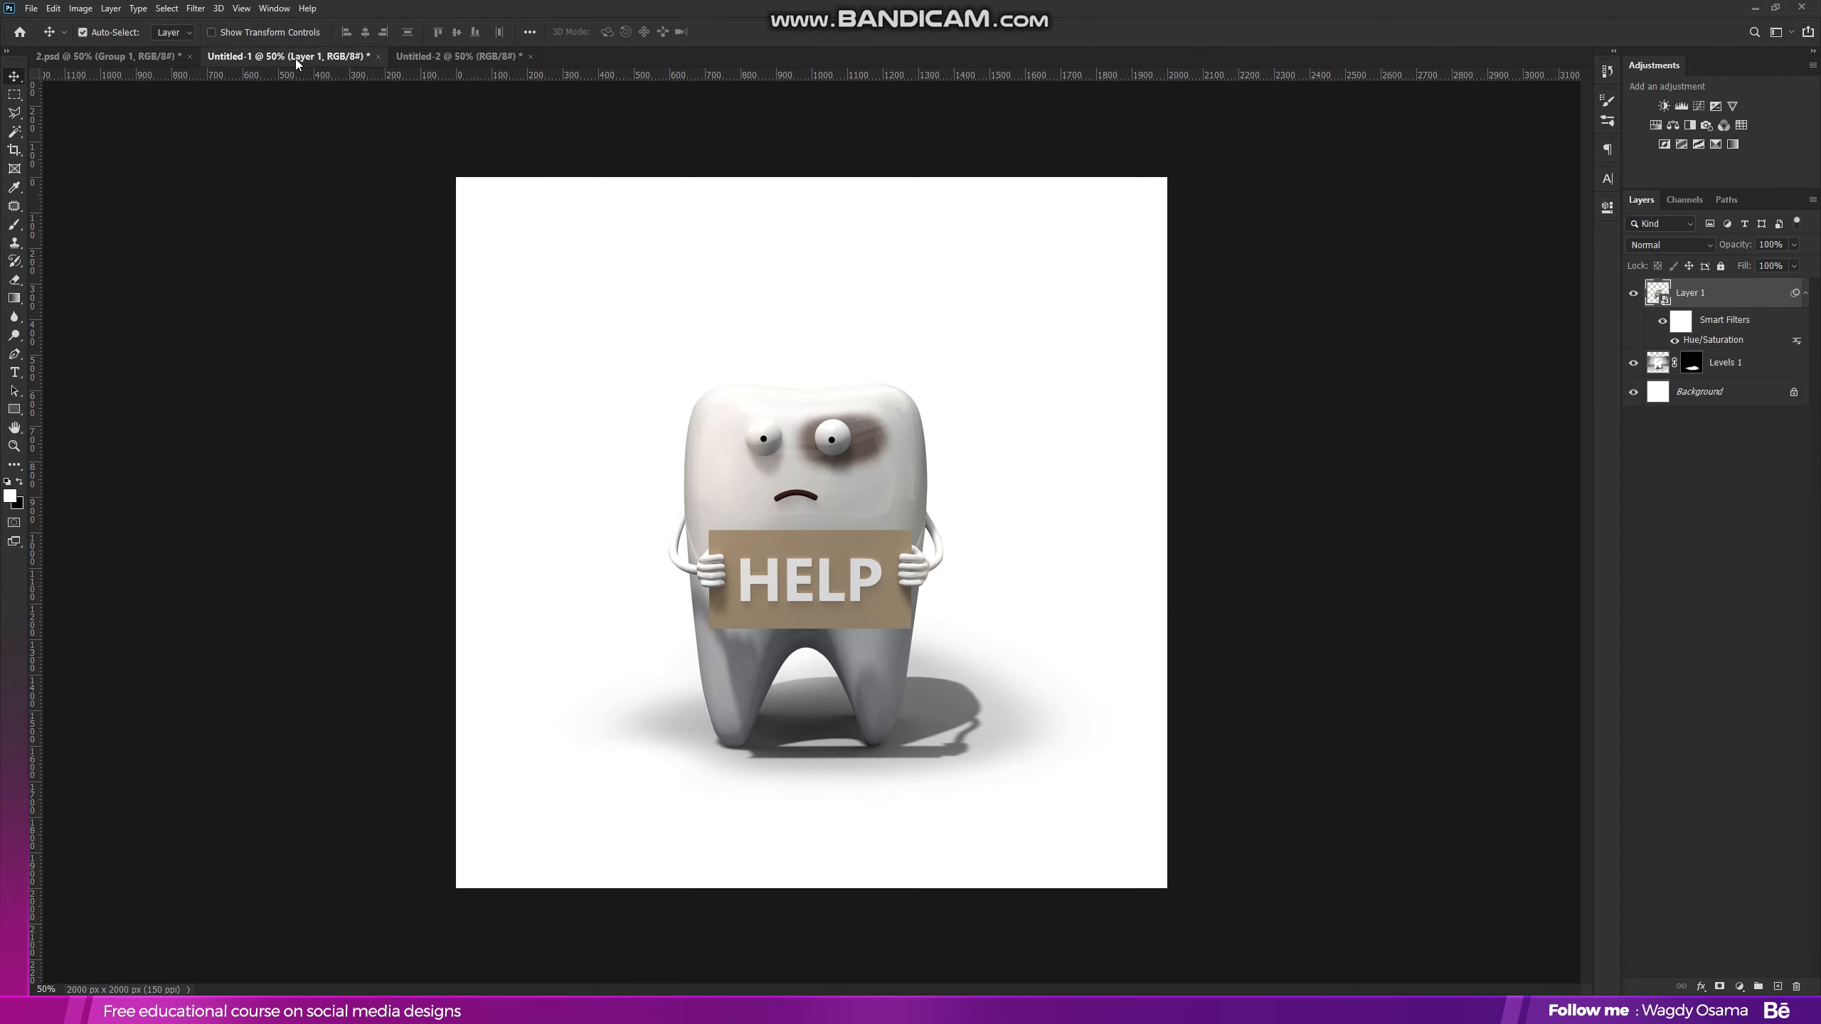
pyautogui.click(1724, 361)
pyautogui.hotkey('ctrl', 'g')
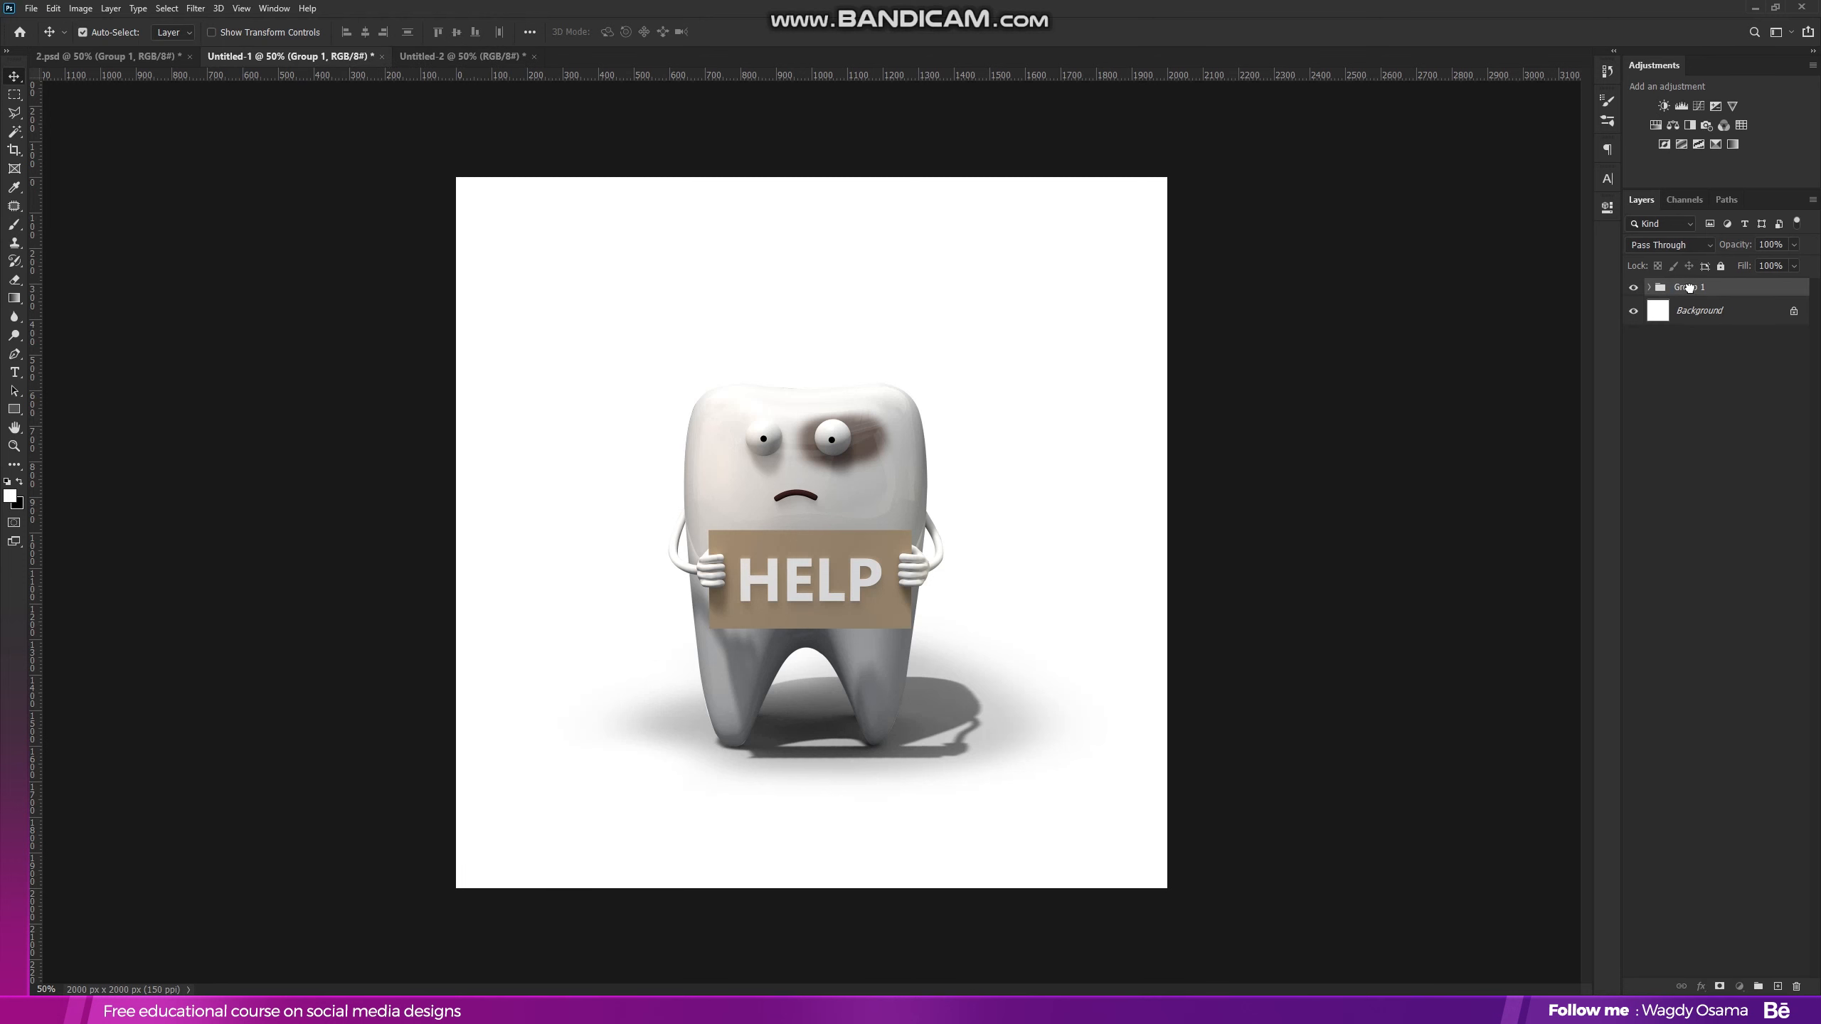
pyautogui.moveTo(1690, 287); pyautogui.dragTo(828, 564)
# - Scale the tooth group down slightly and position it on the prison floor below the window
pyautogui.hotkey('ctrl', 't')
pyautogui.moveTo(801, 351); pyautogui.dragTo(837, 432)
pyautogui.press('Return')
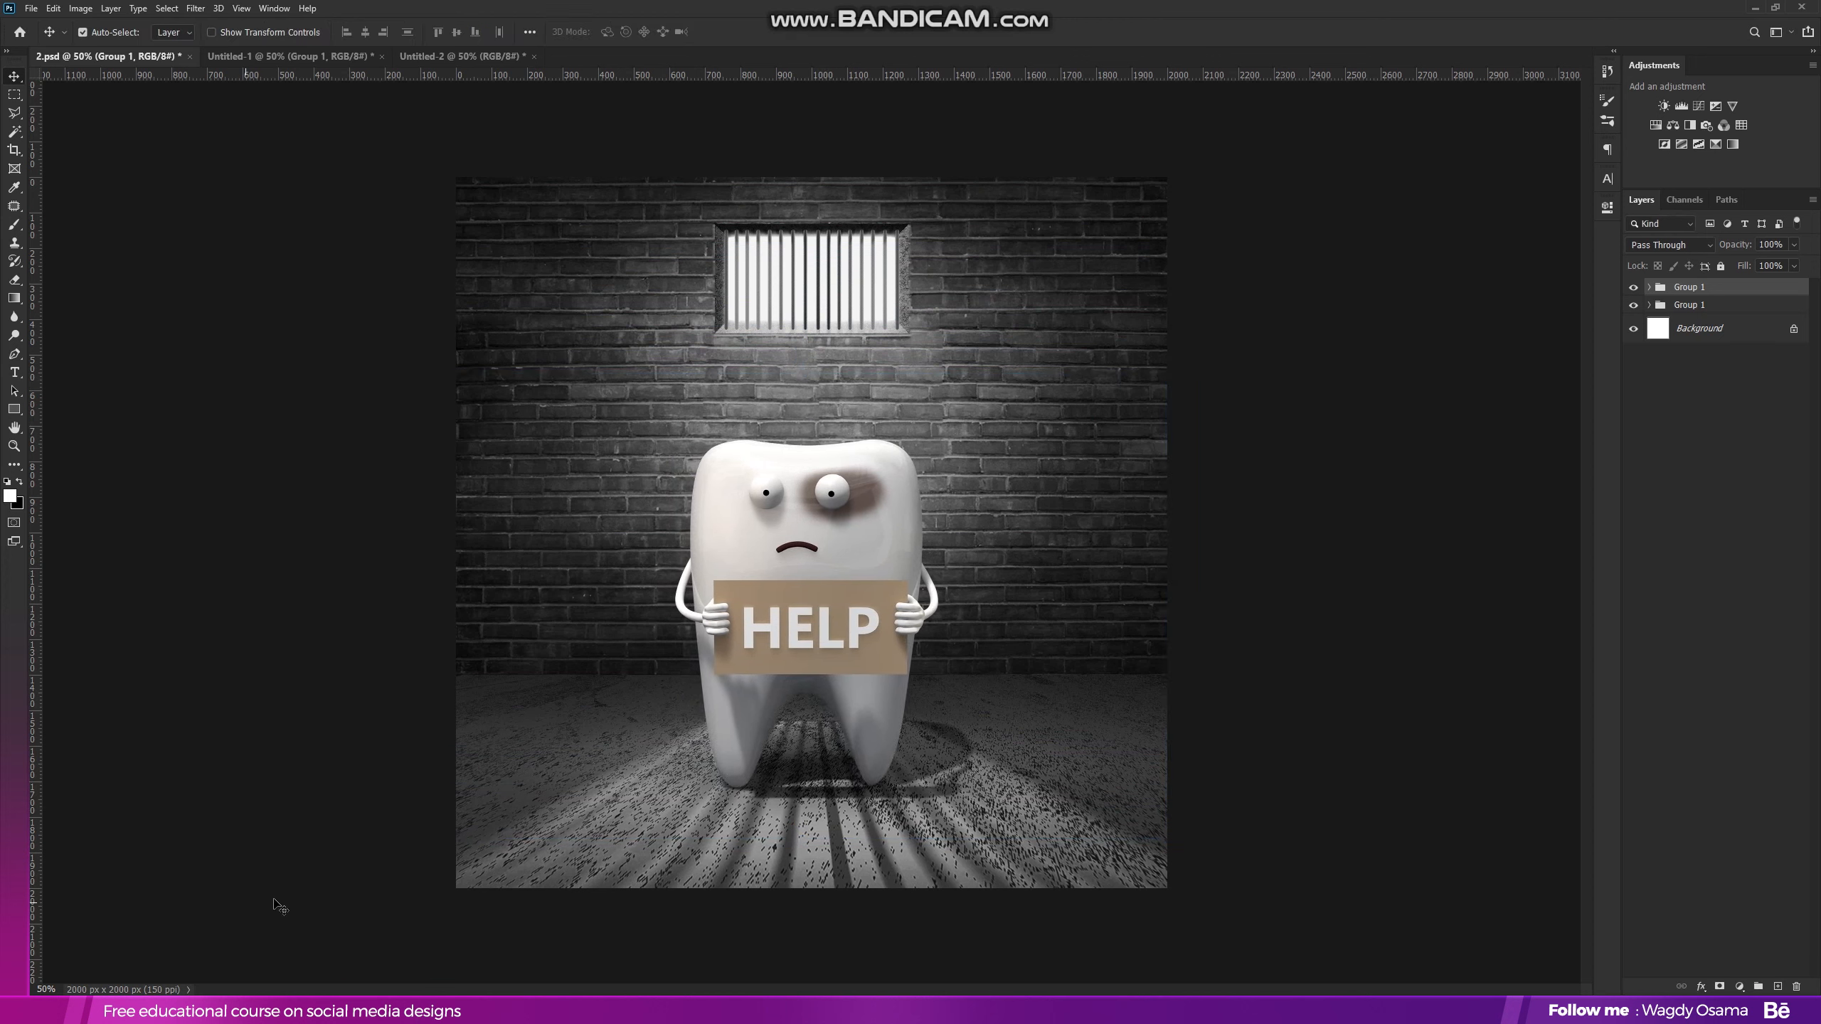
# - Place the green monster image "2", scale it to 36.15%, and position it leaning on top of the tooth
pyautogui.hotkey('alt', 'Tab')
pyautogui.moveTo(868, 288); pyautogui.dragTo(790, 375)
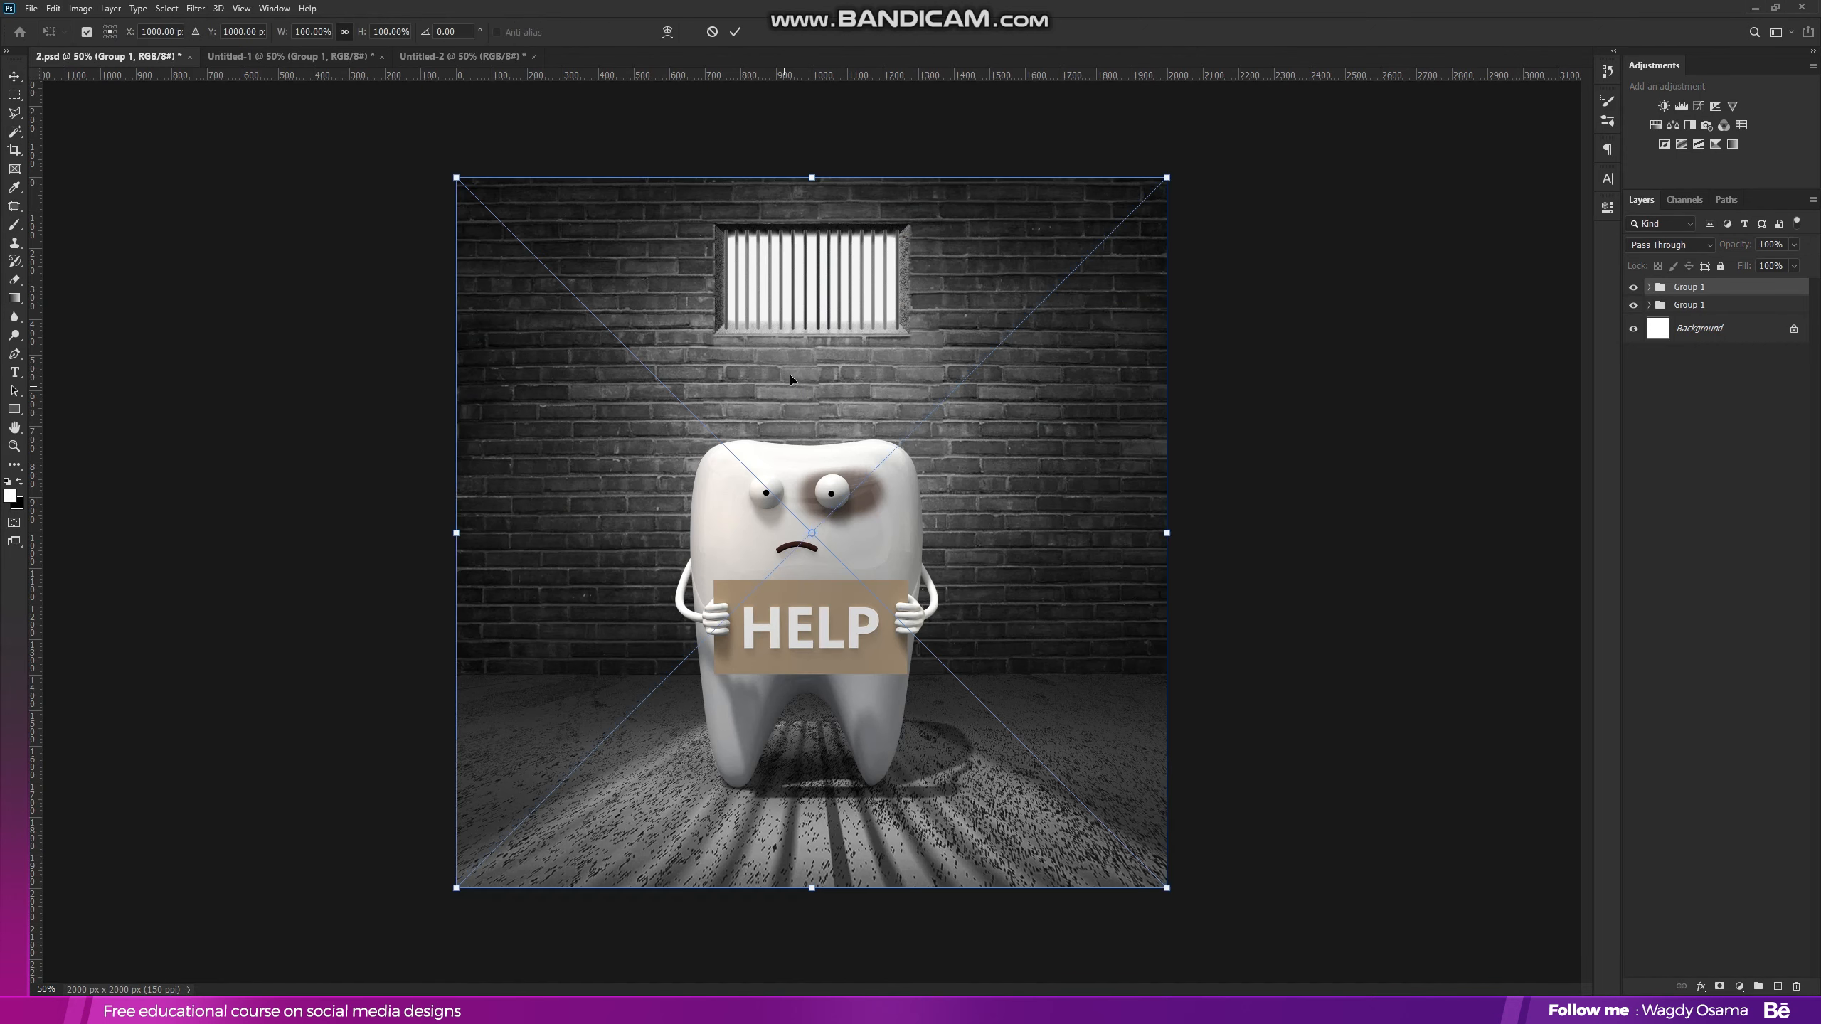
pyautogui.moveTo(1160, 531); pyautogui.dragTo(883, 422)
pyautogui.scroll(2, 883, 422)
pyautogui.moveTo(1054, 328); pyautogui.dragTo(911, 364)
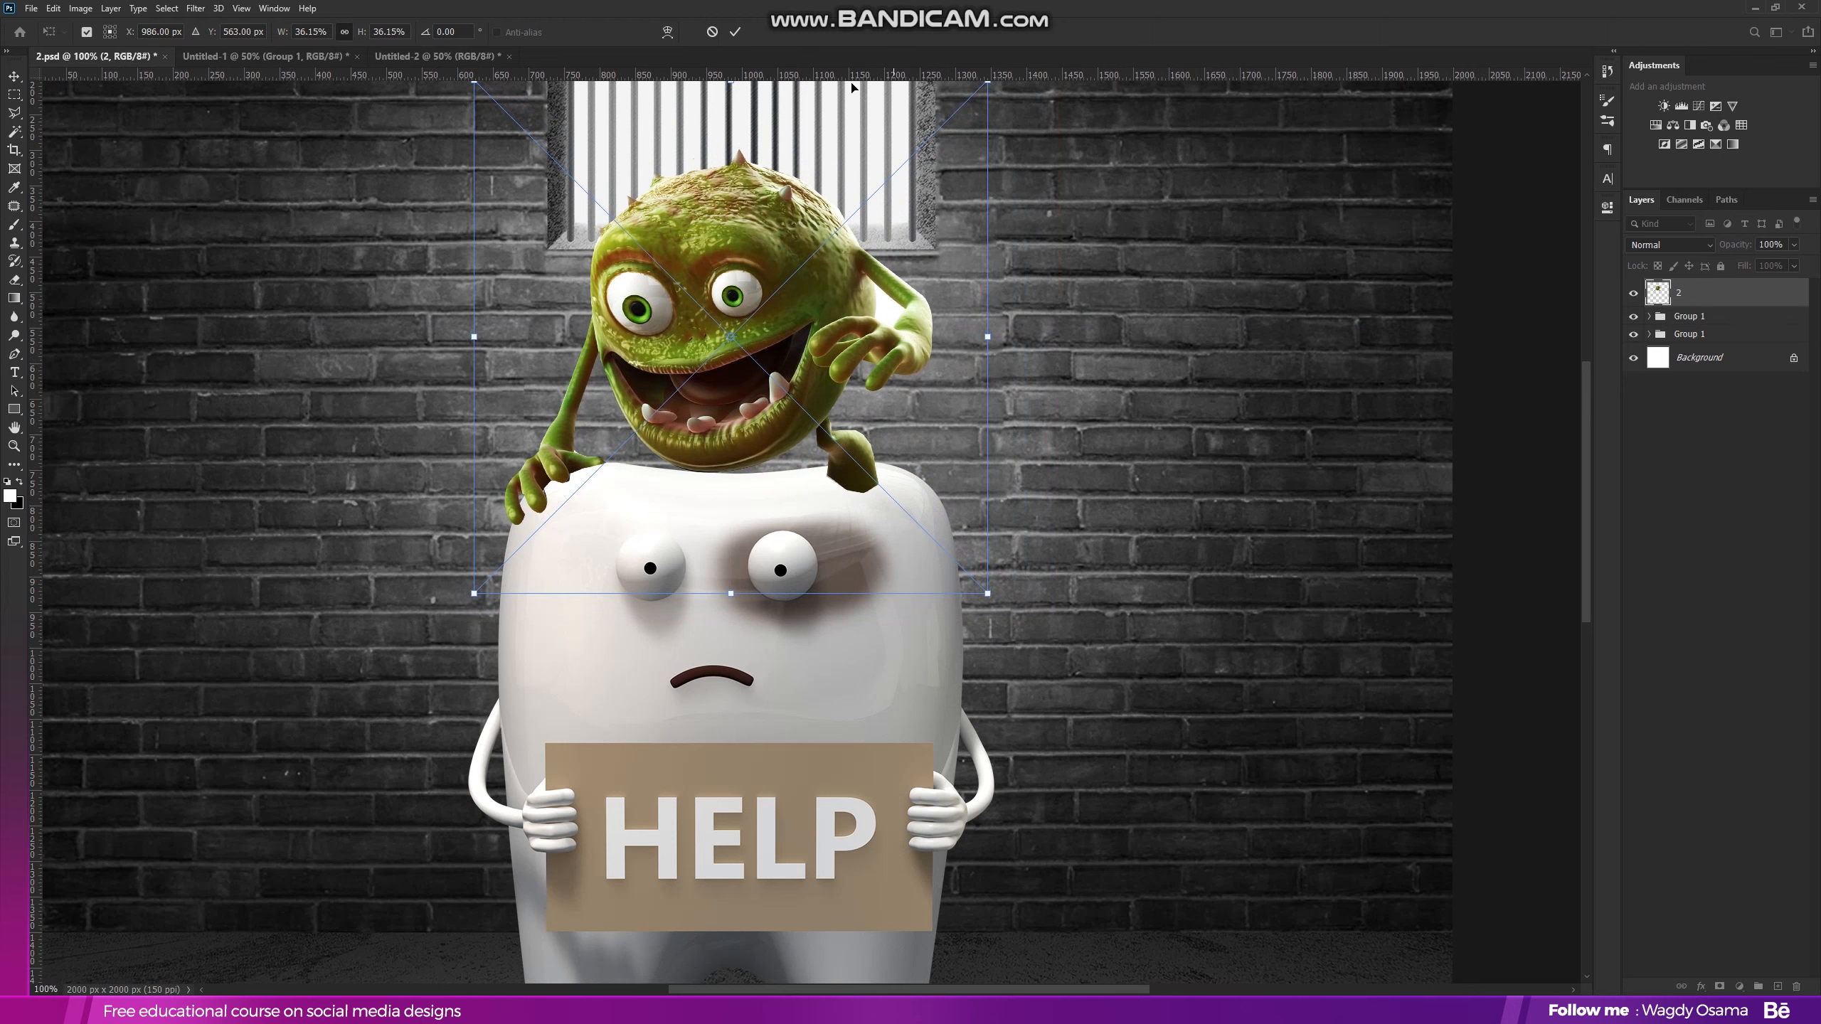
pyautogui.click(735, 34)
pyautogui.scroll(-2, 818, 544)
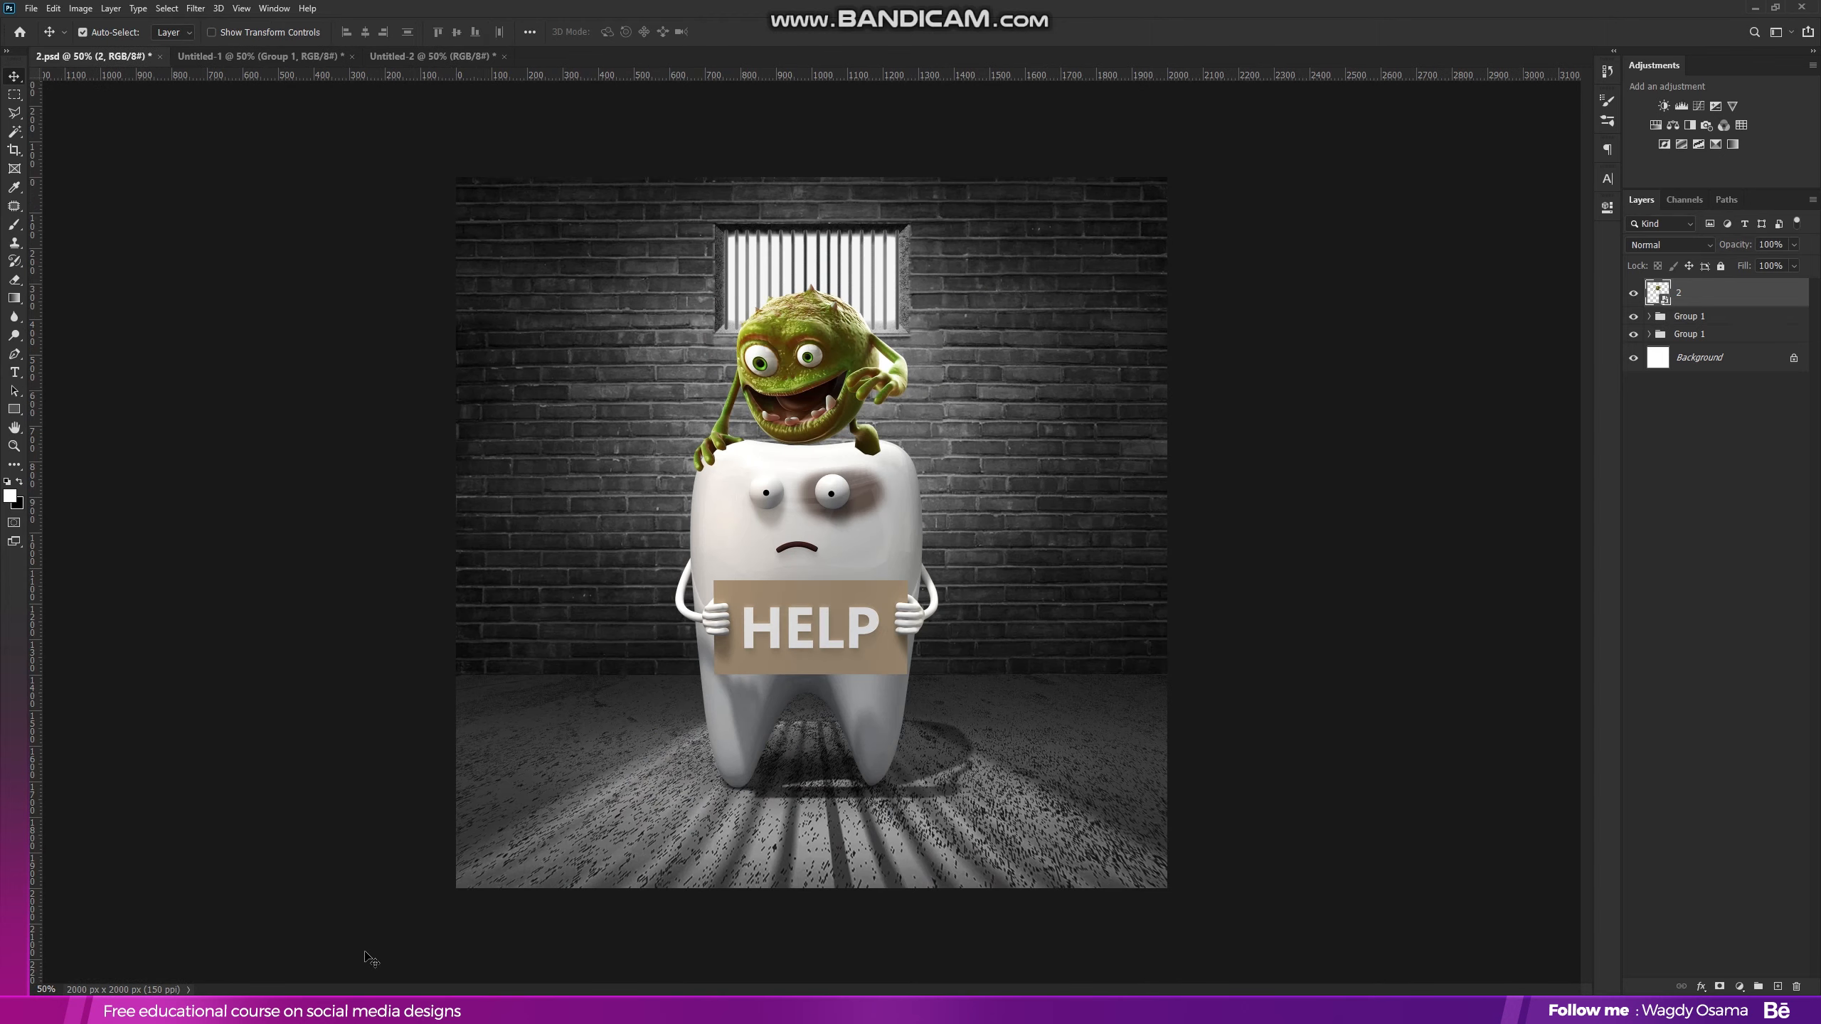
# - Place the green monster image "1", scale it to 37.10%, and position it on the floor to the left of the tooth
pyautogui.hotkey('alt', 'Tab')
pyautogui.moveTo(496, 222); pyautogui.dragTo(771, 549)
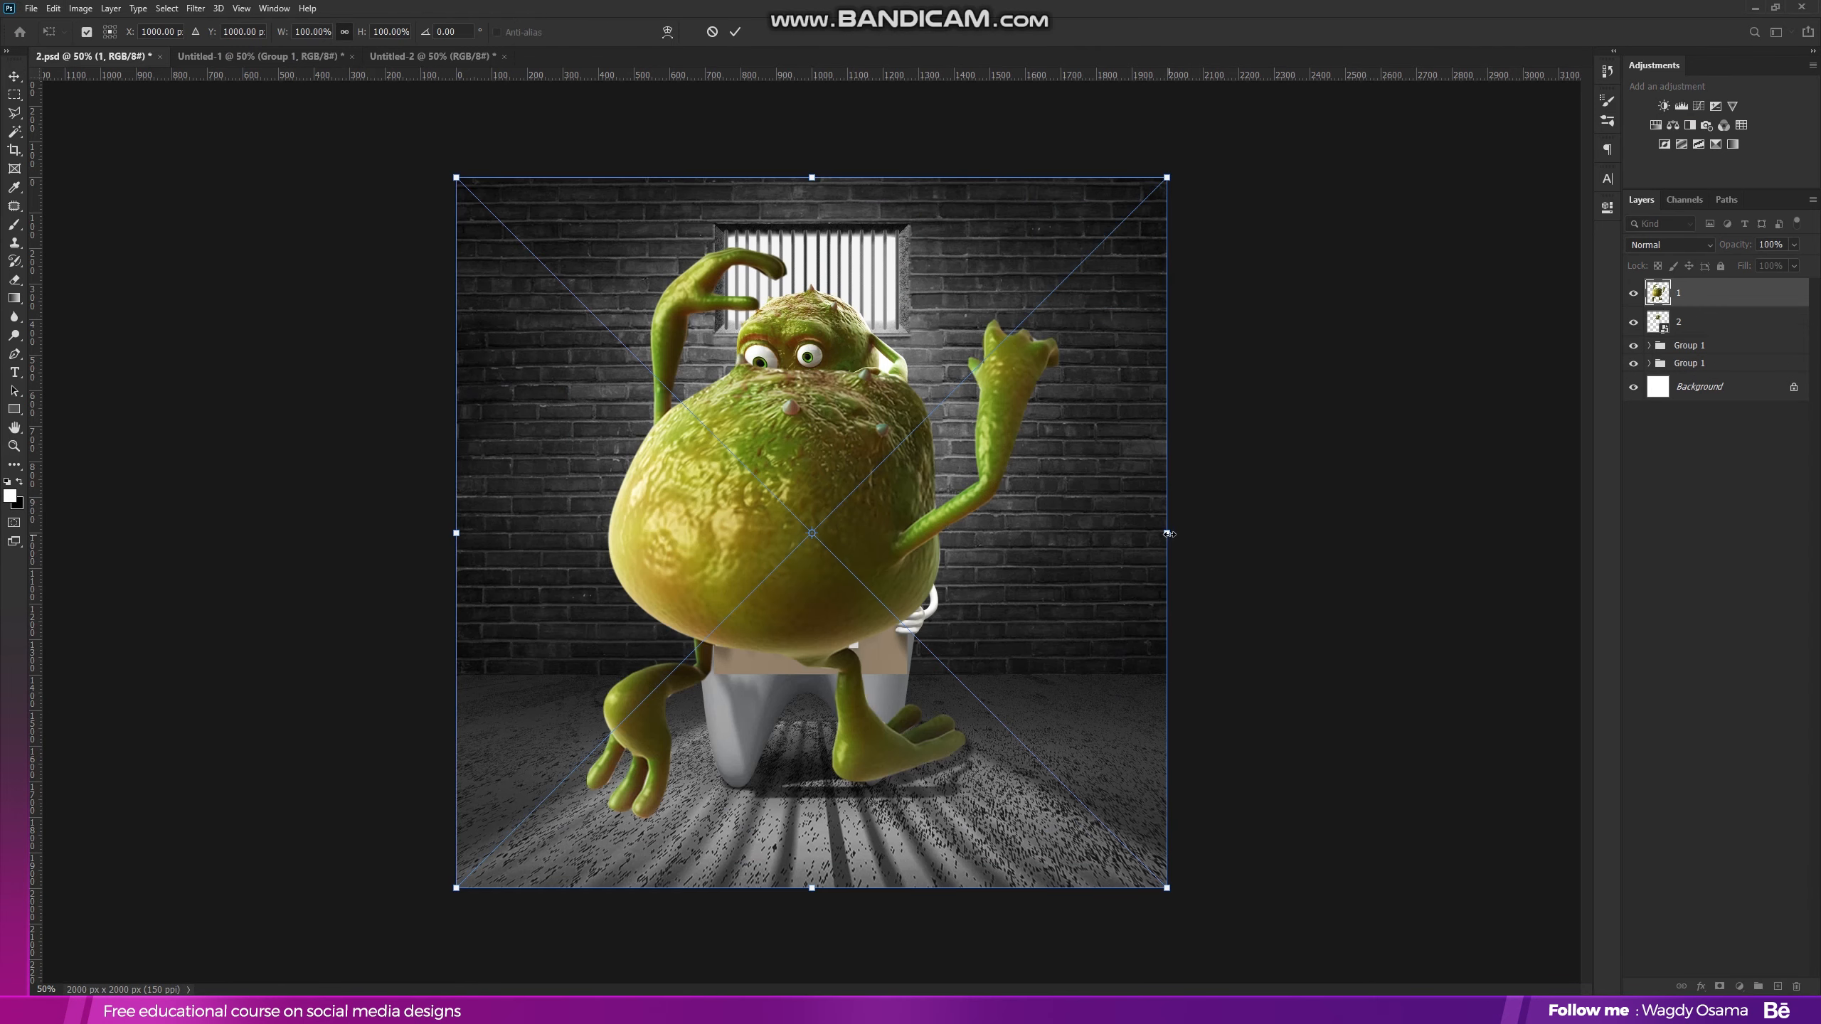
pyautogui.moveTo(1169, 533); pyautogui.dragTo(715, 731)
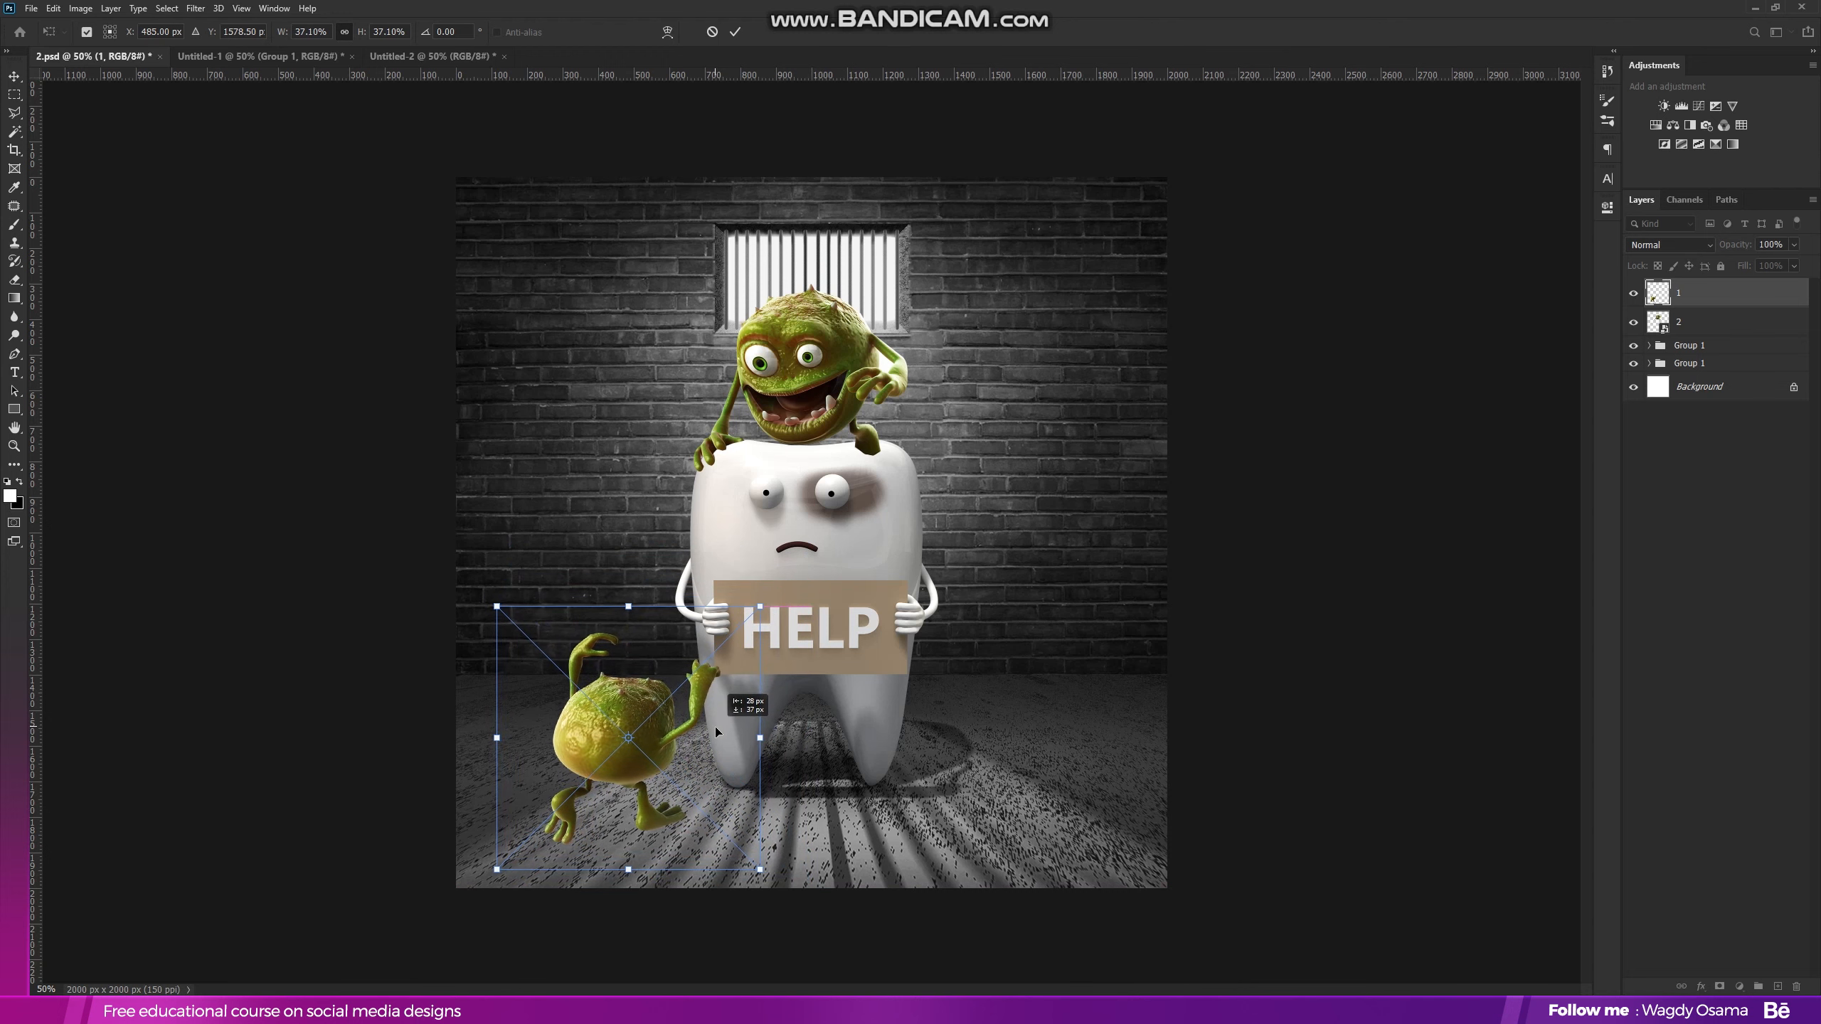
pyautogui.click(736, 32)
pyautogui.scroll(-2, 816, 352)
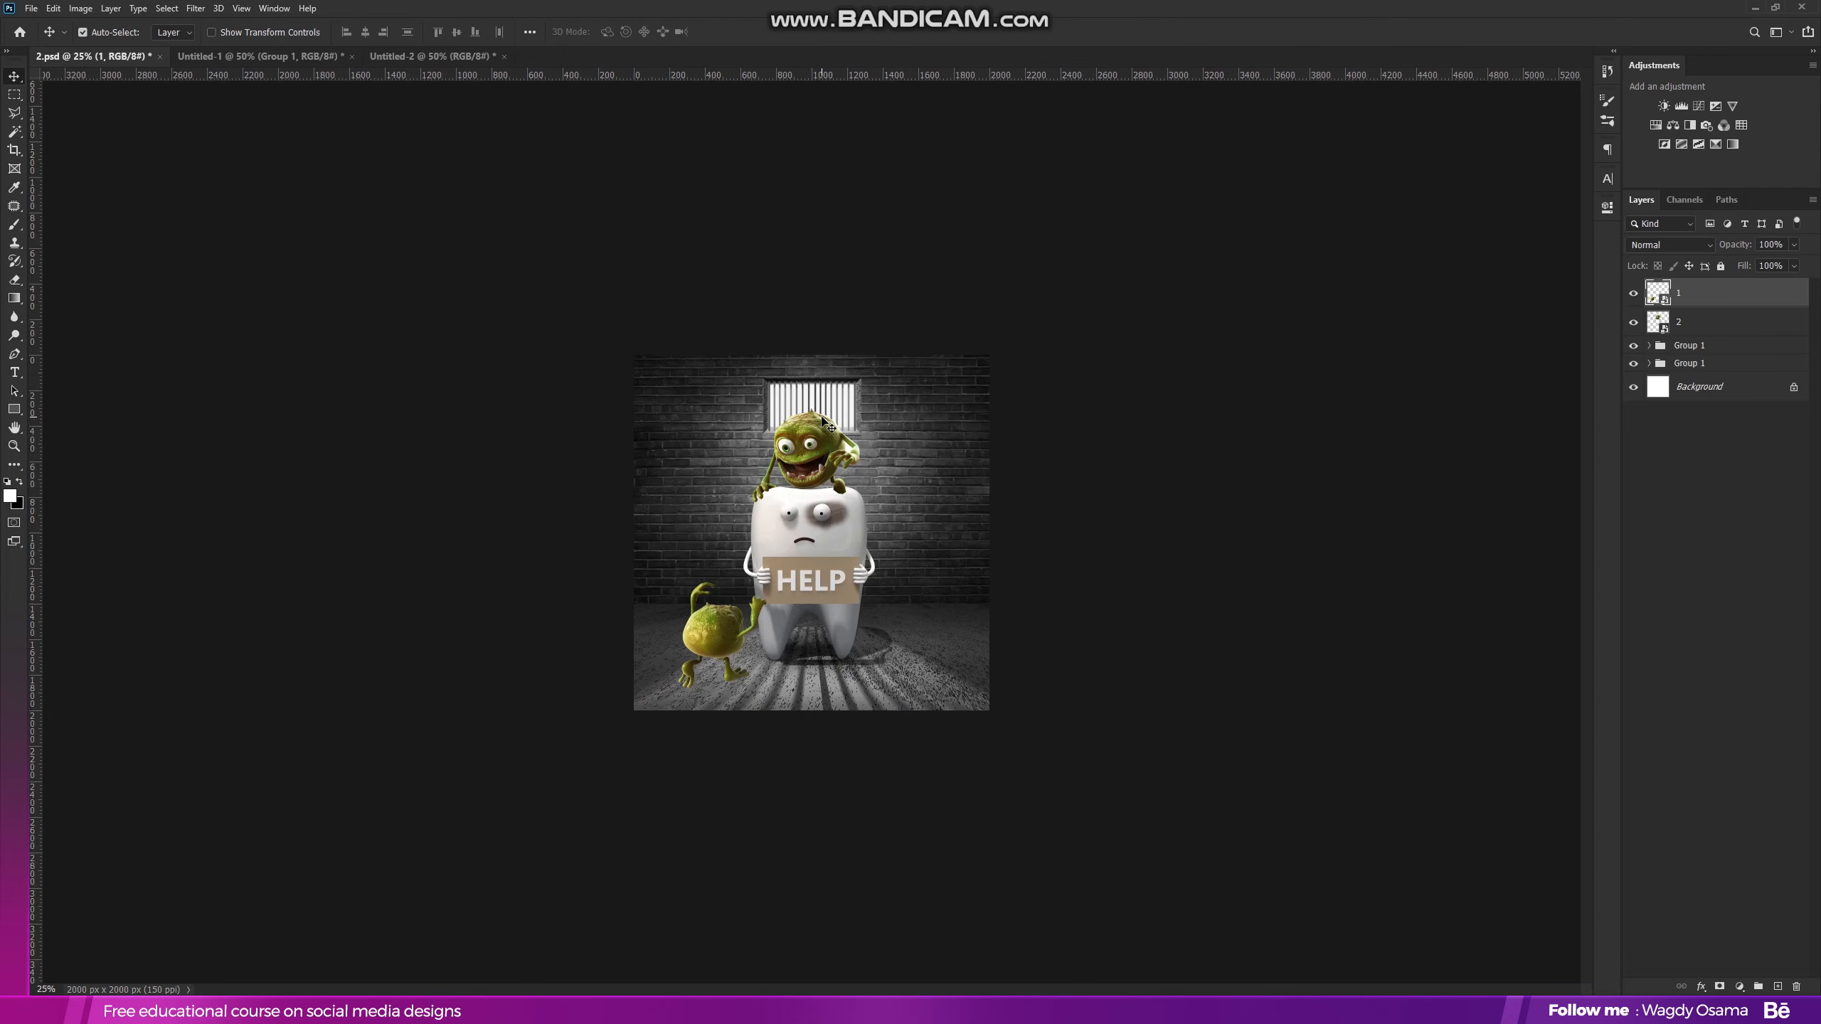
pyautogui.scroll(1, 816, 430)
# - Group the ball and chain layers in Untitled-2 and copy the group into 2.psd
pyautogui.click(430, 1010)
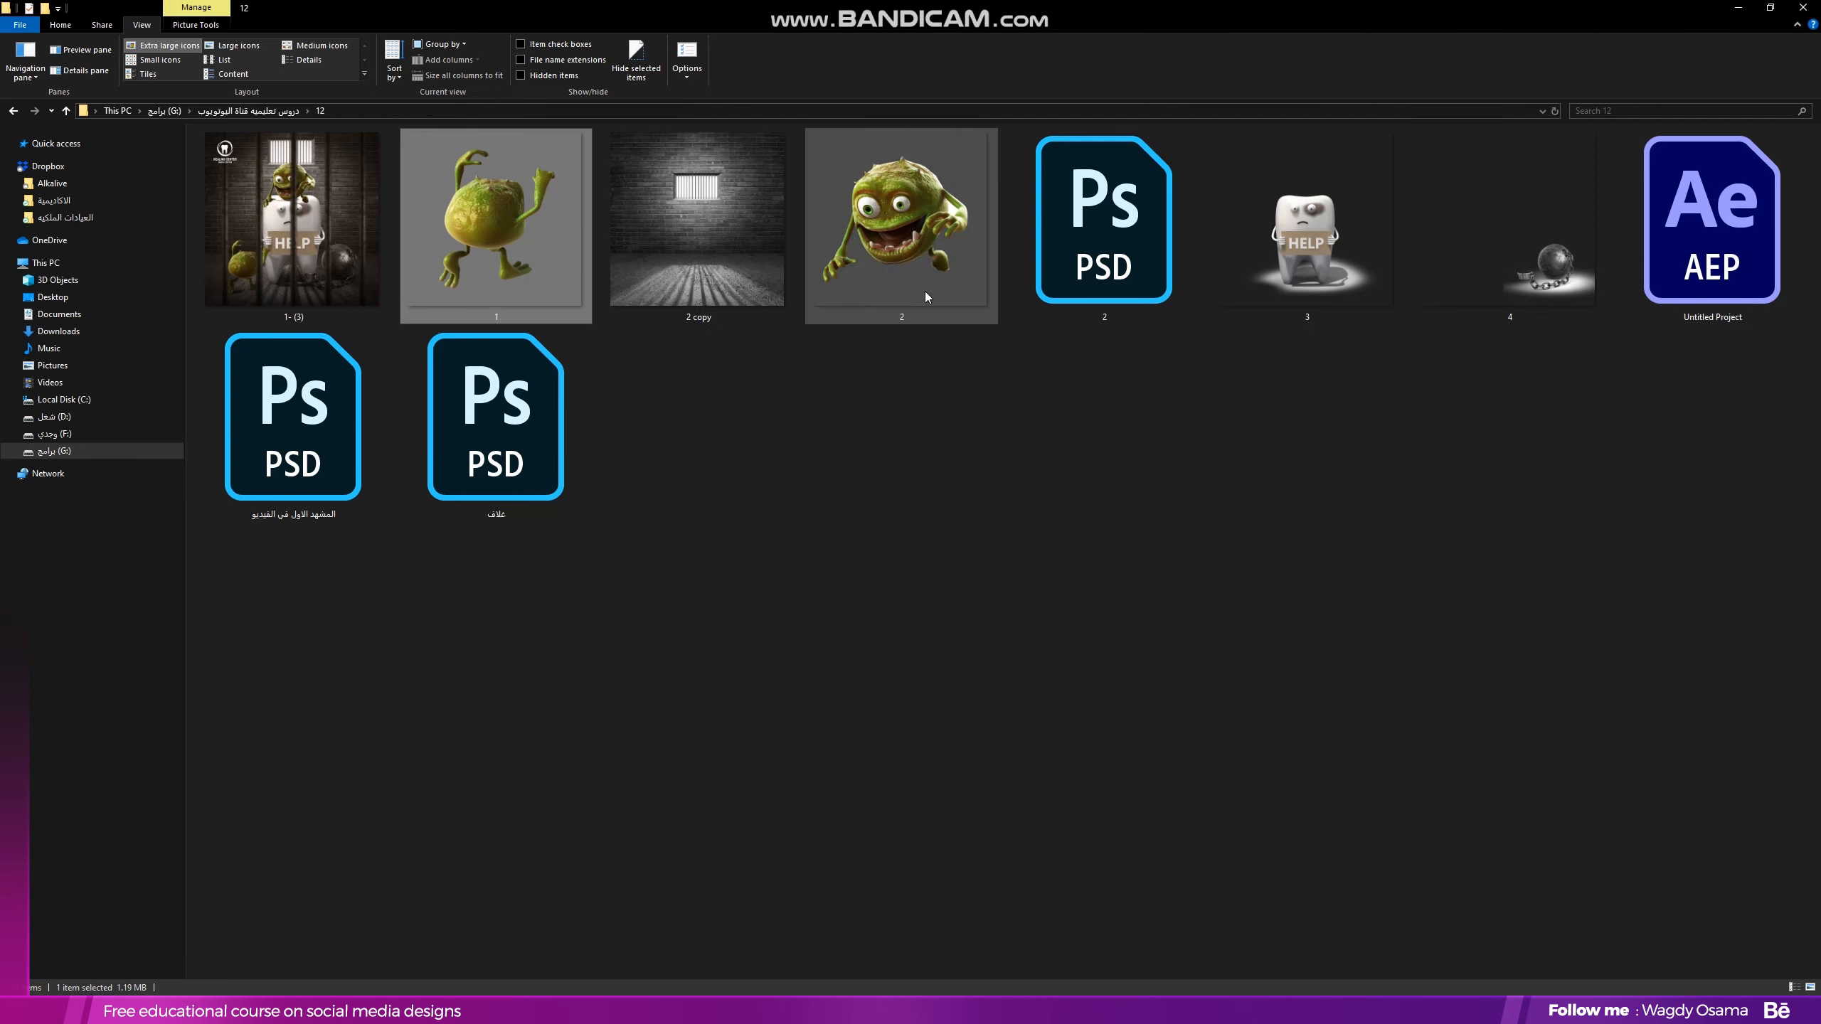
pyautogui.click(456, 1010)
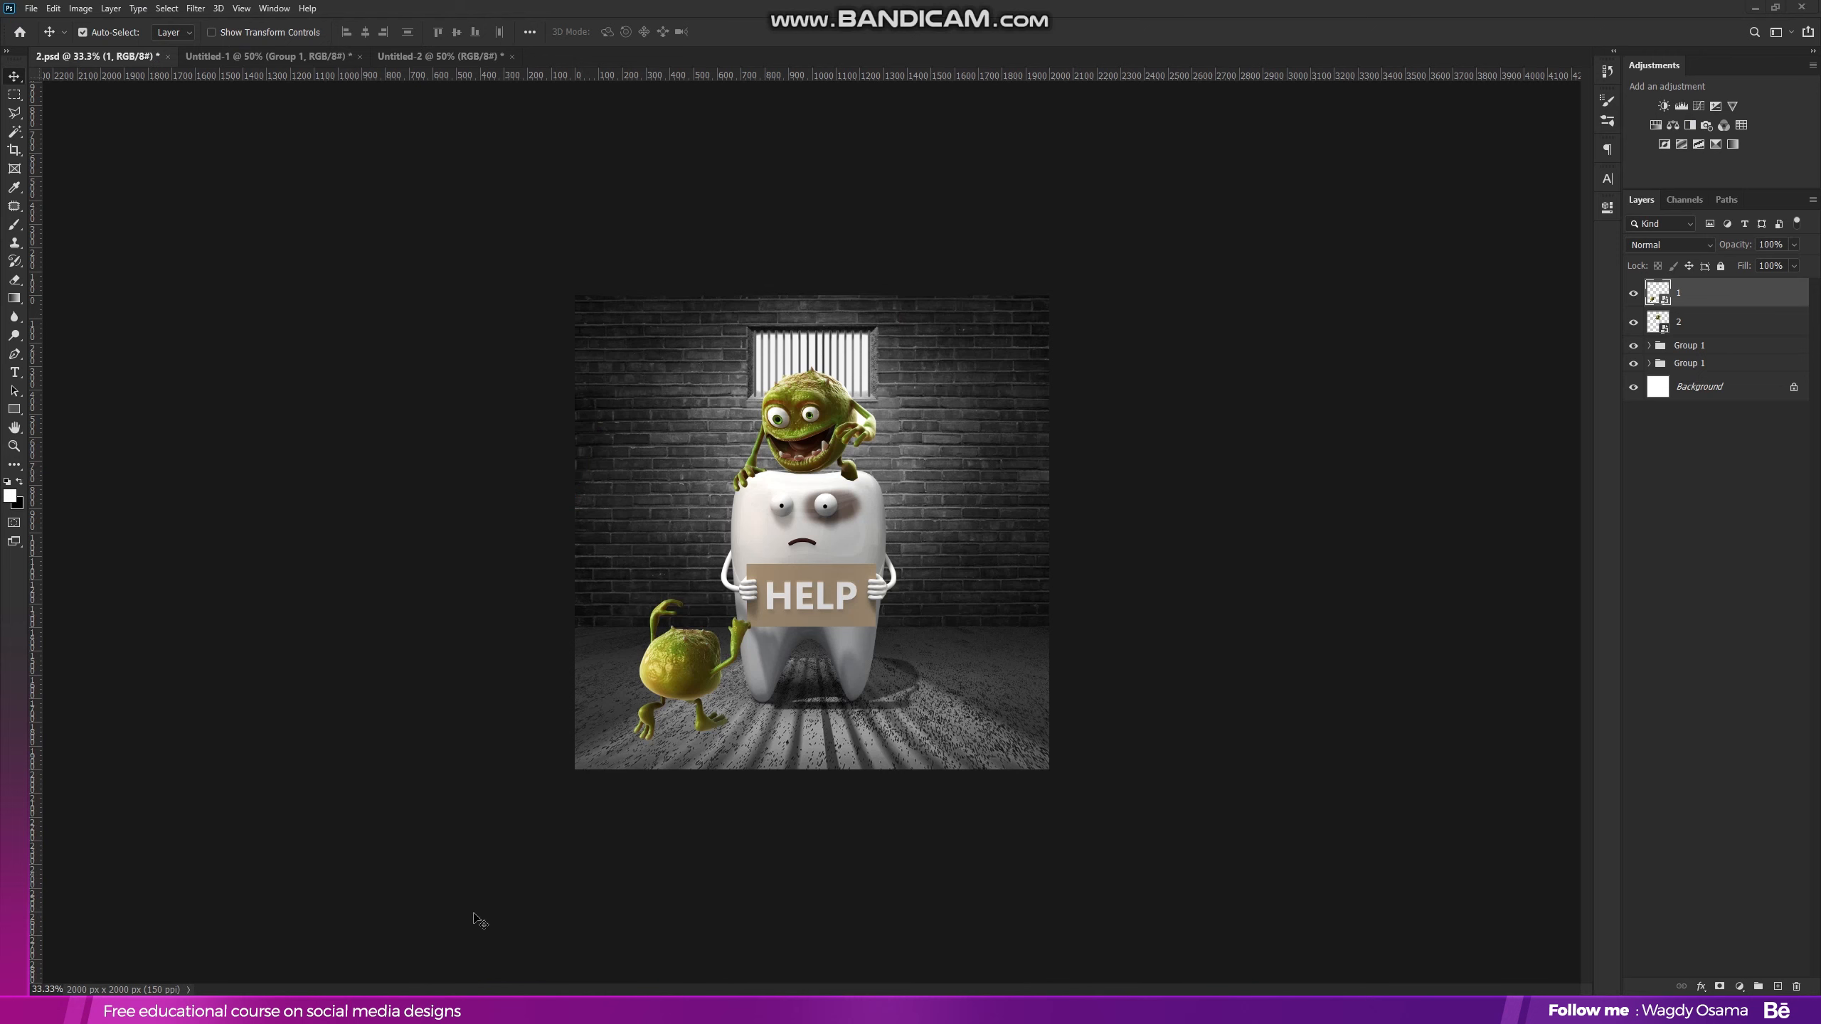
pyautogui.click(466, 57)
pyautogui.hotkey('ctrl', 'g')
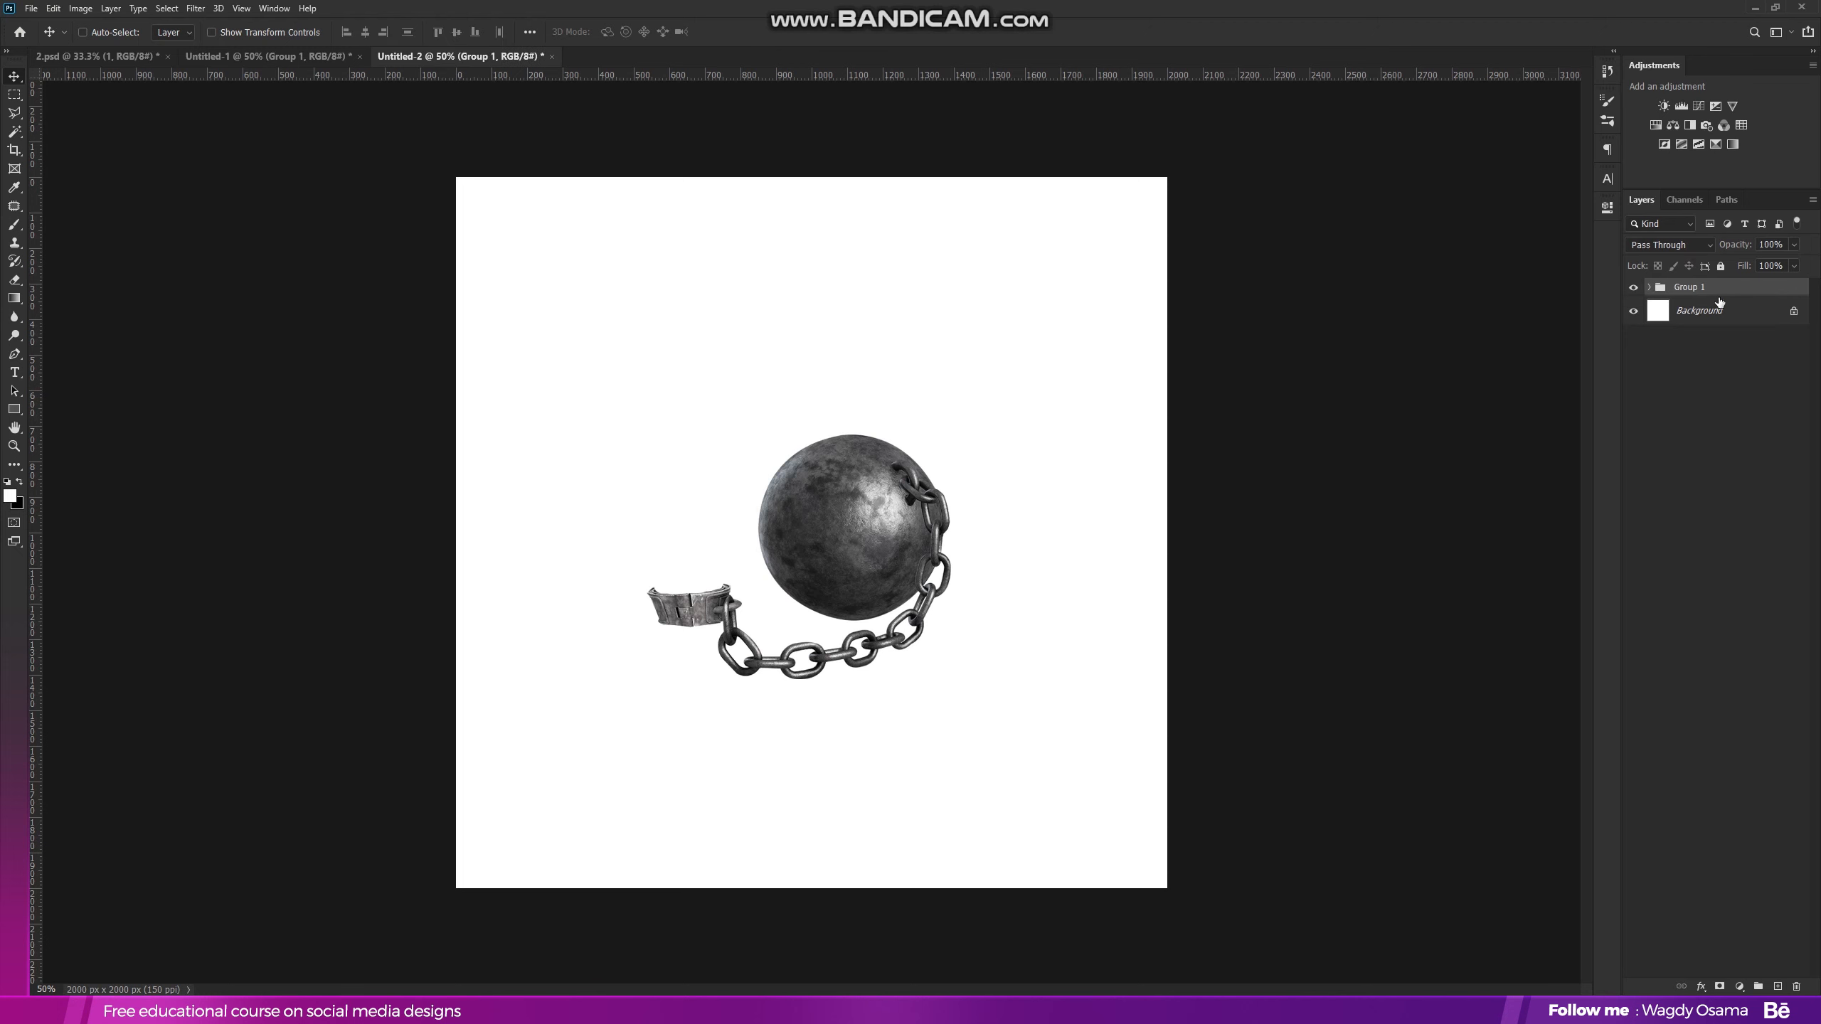
pyautogui.moveTo(1701, 286); pyautogui.dragTo(973, 640)
# - Scale the ball and chain group to 72.61% and position it so the shackle fits around the tooth's right root
pyautogui.hotkey('ctrl', 't')
pyautogui.moveTo(1109, 634); pyautogui.dragTo(1035, 683)
pyautogui.hotkey('ctrl', '+')
pyautogui.moveTo(1189, 705); pyautogui.dragTo(1180, 698)
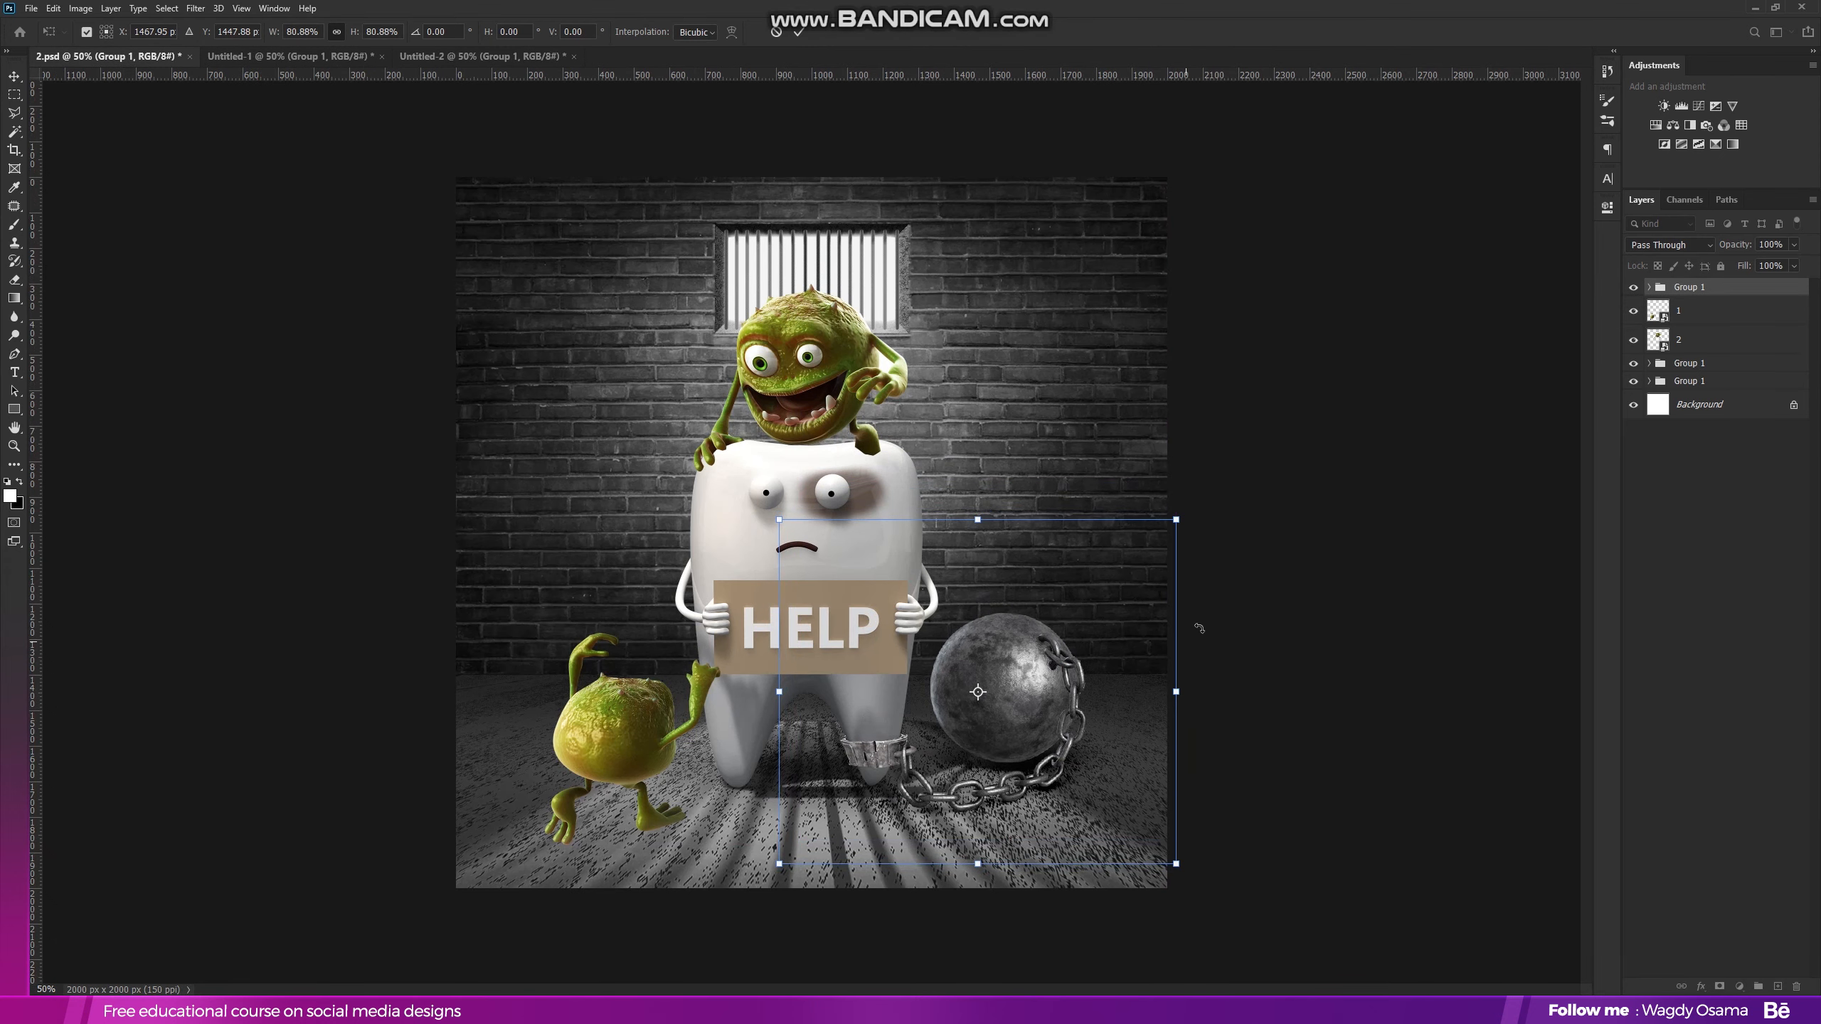
pyautogui.moveTo(1176, 519); pyautogui.dragTo(1145, 552)
pyautogui.moveTo(1080, 604); pyautogui.dragTo(1089, 601)
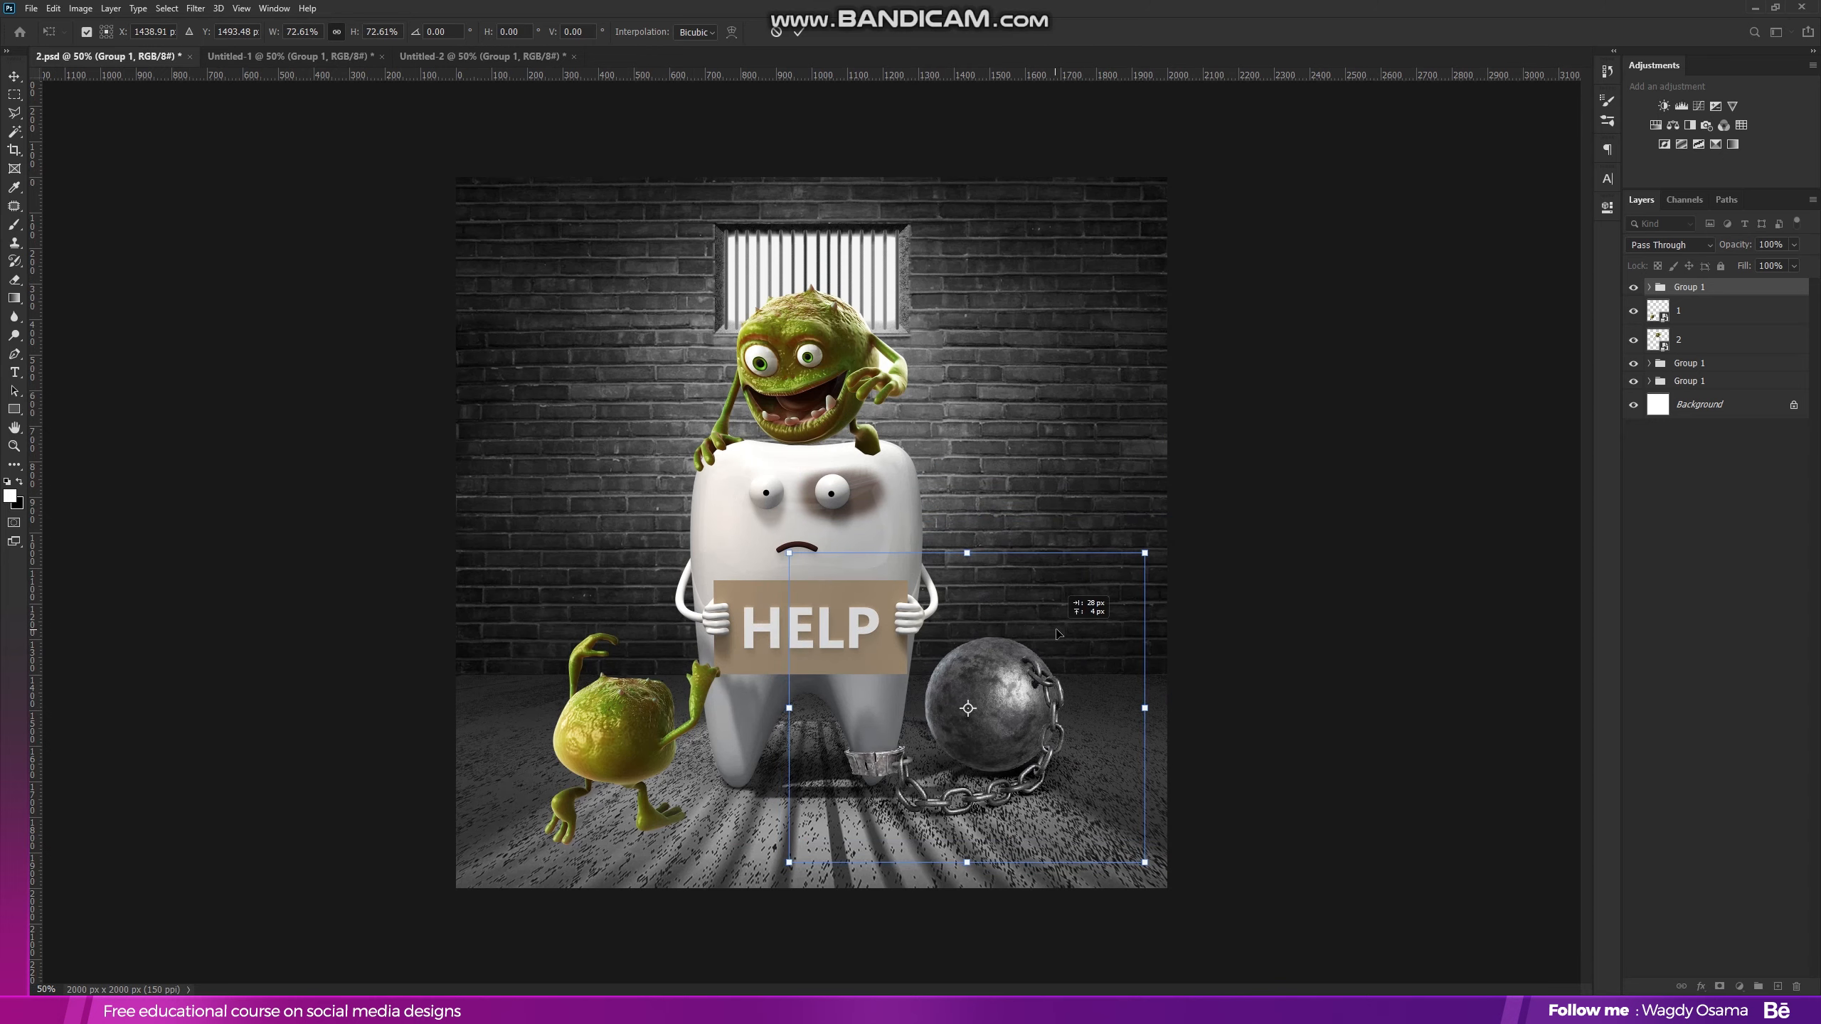
pyautogui.scroll(1, 969, 783)
pyautogui.scroll(3, 968, 783)
pyautogui.scroll(-1, 909, 776)
pyautogui.moveTo(909, 777); pyautogui.dragTo(907, 738)
pyautogui.scroll(-4, 905, 732)
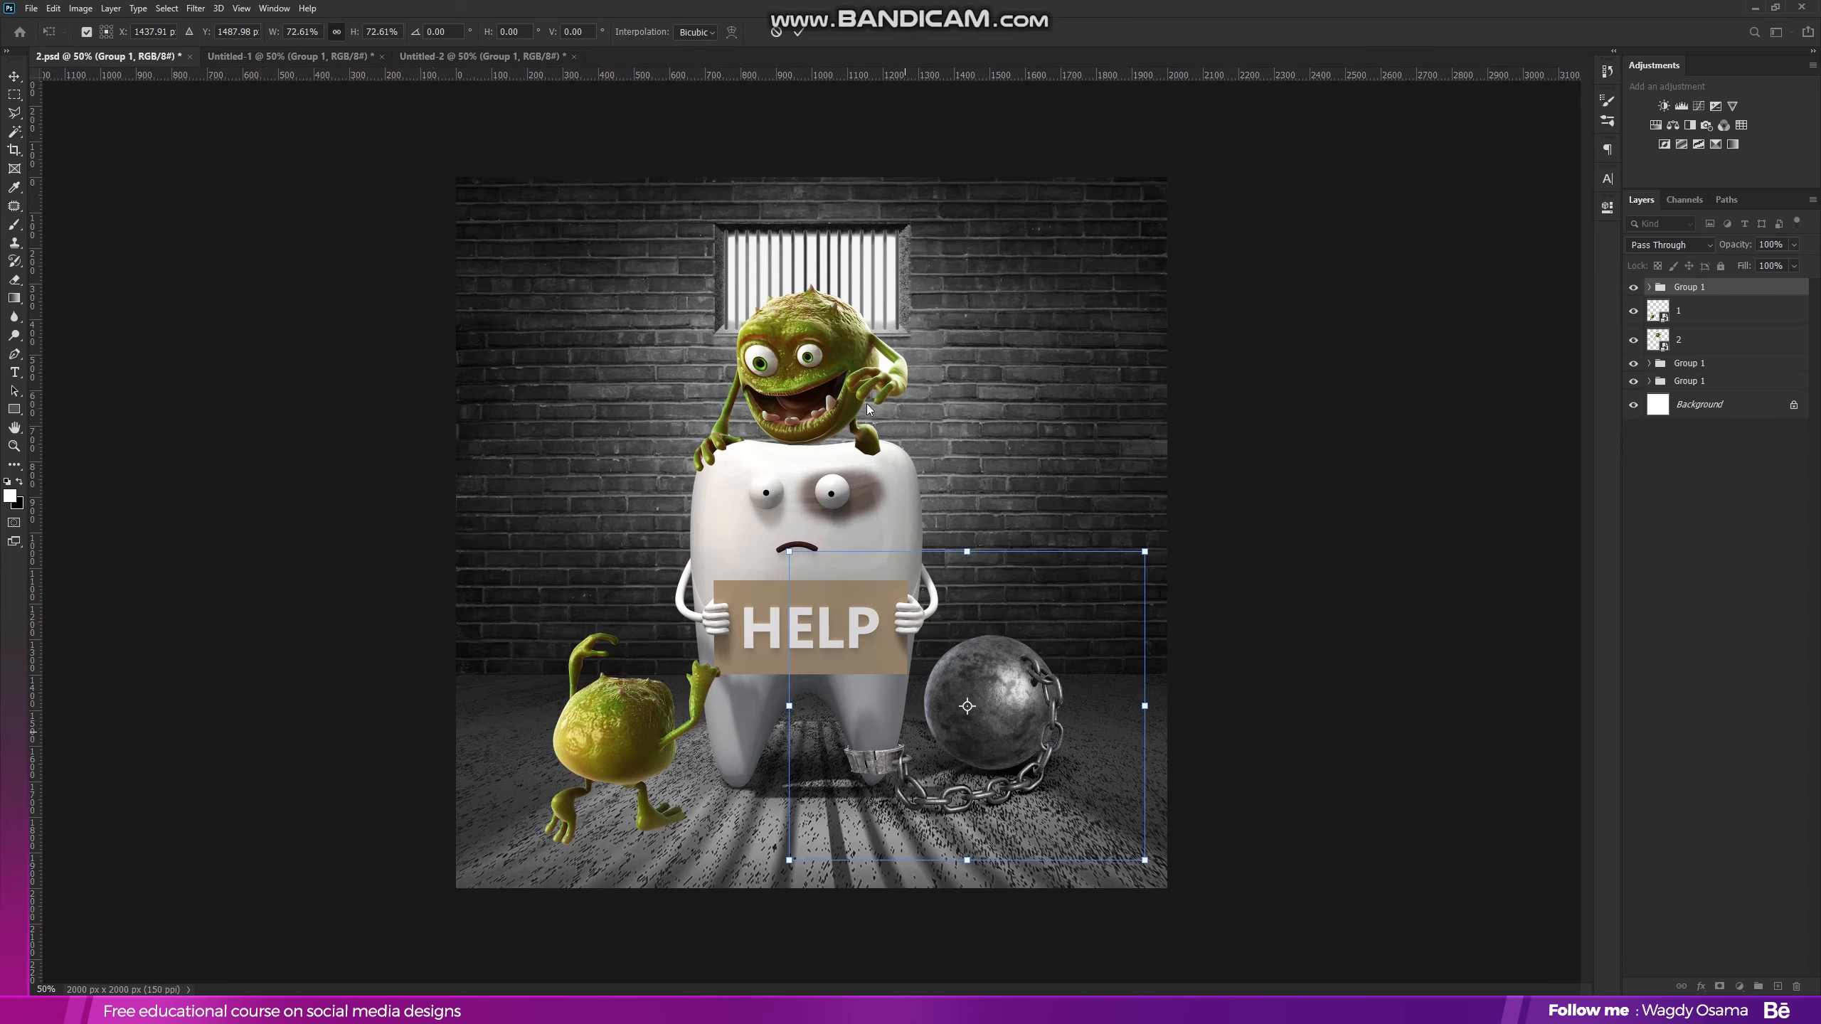
pyautogui.click(798, 33)
# - Add a new layer beneath monster "1" and paint a soft black spot beside the monster's right foot
pyautogui.scroll(-3, 945, 590)
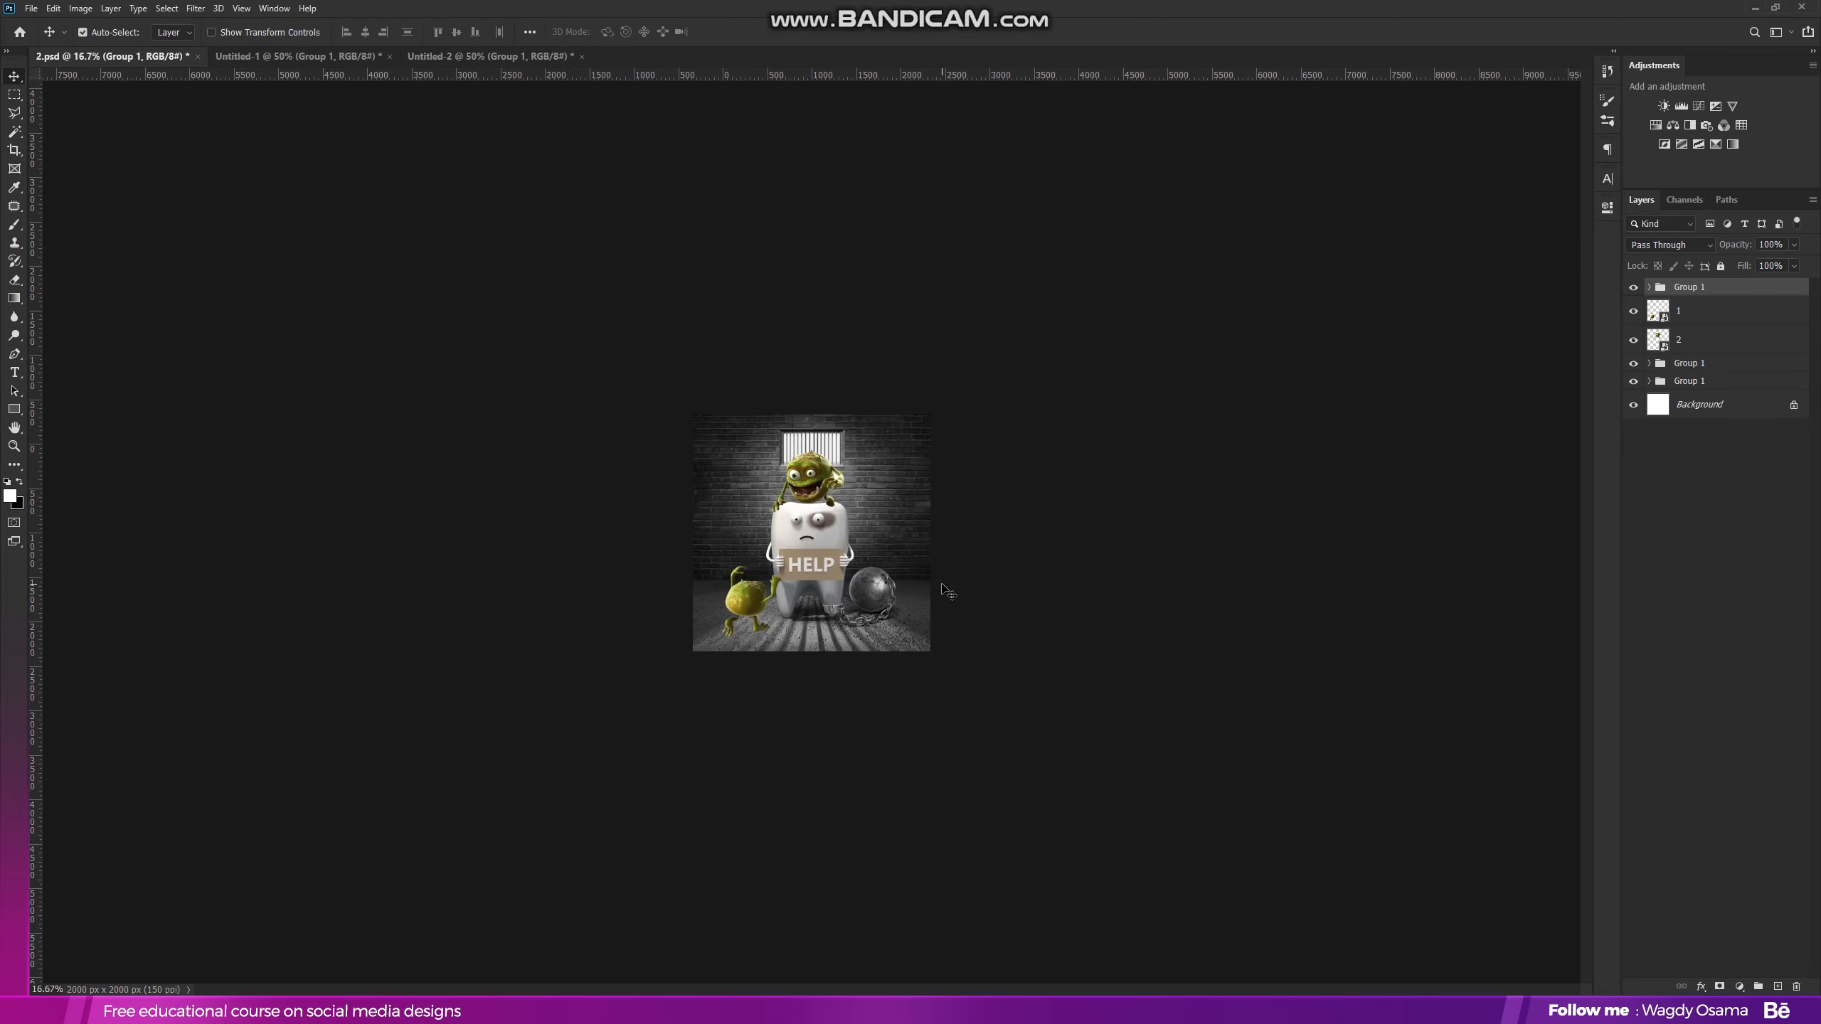
pyautogui.scroll(3, 945, 589)
pyautogui.scroll(4, 789, 574)
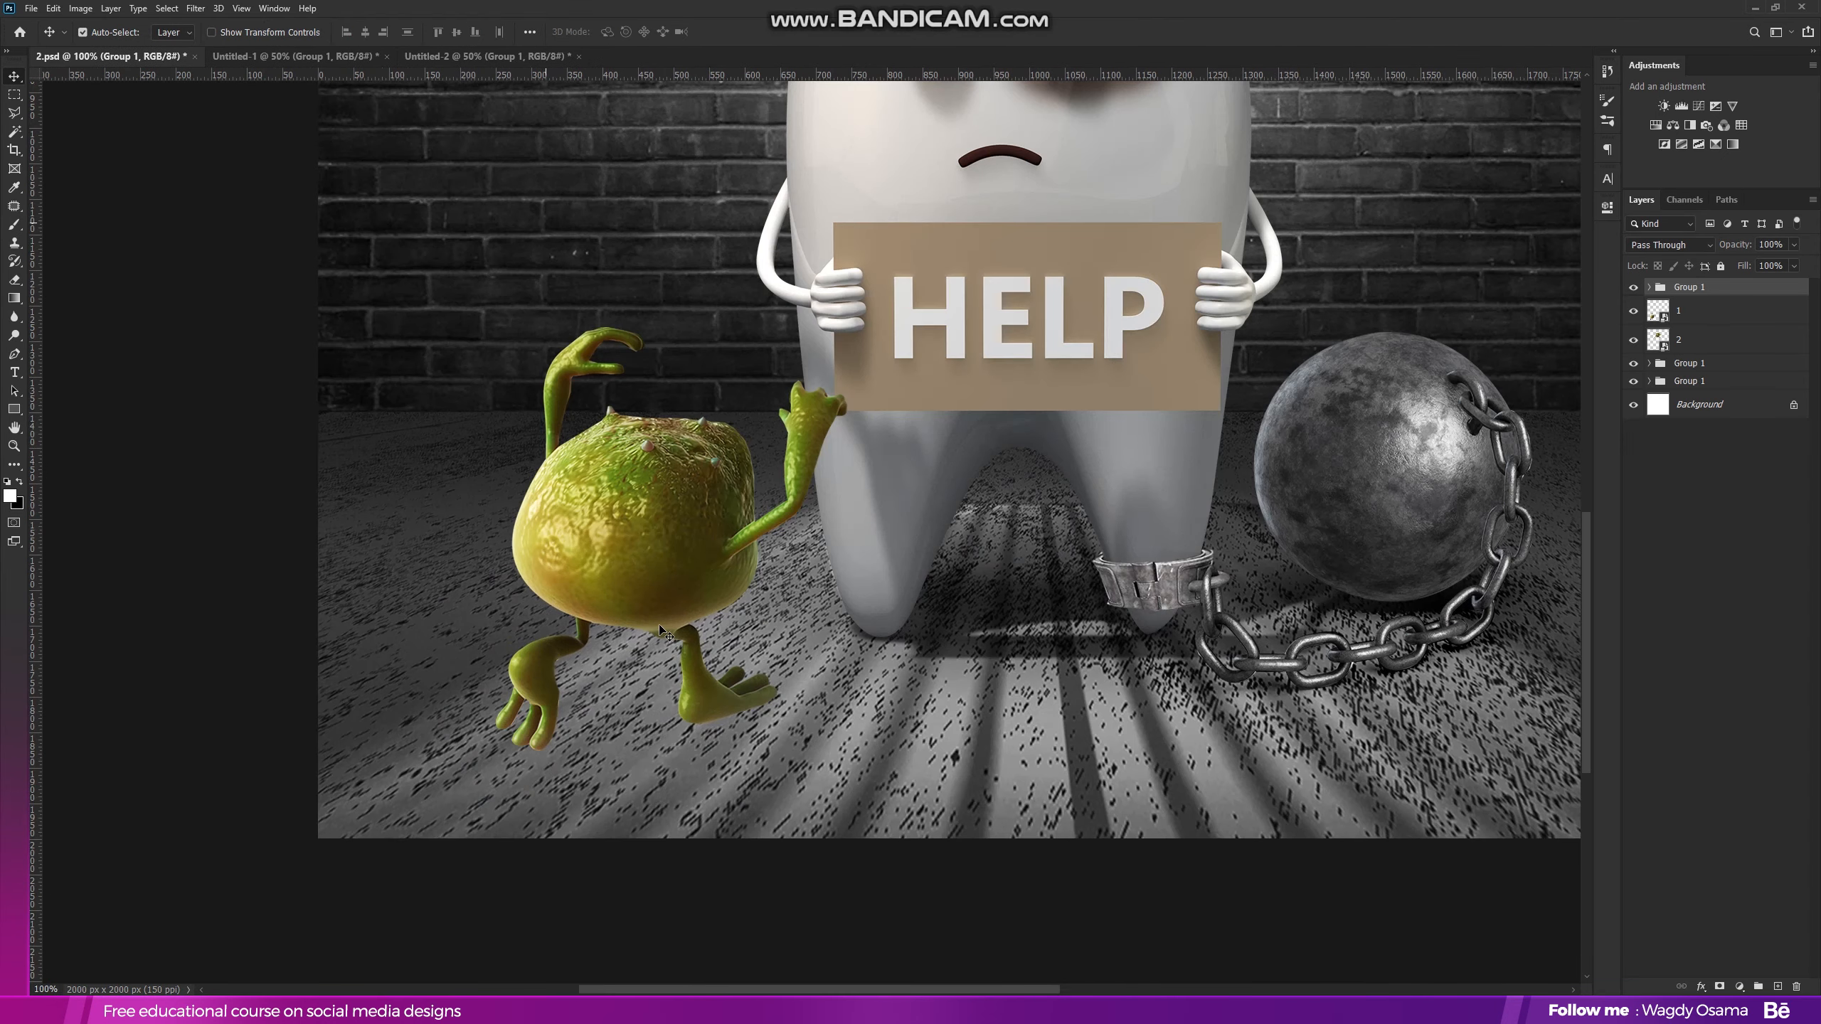
pyautogui.click(651, 539)
pyautogui.keyDown('ctrl'); pyautogui.click(1778, 987); pyautogui.keyUp('ctrl')
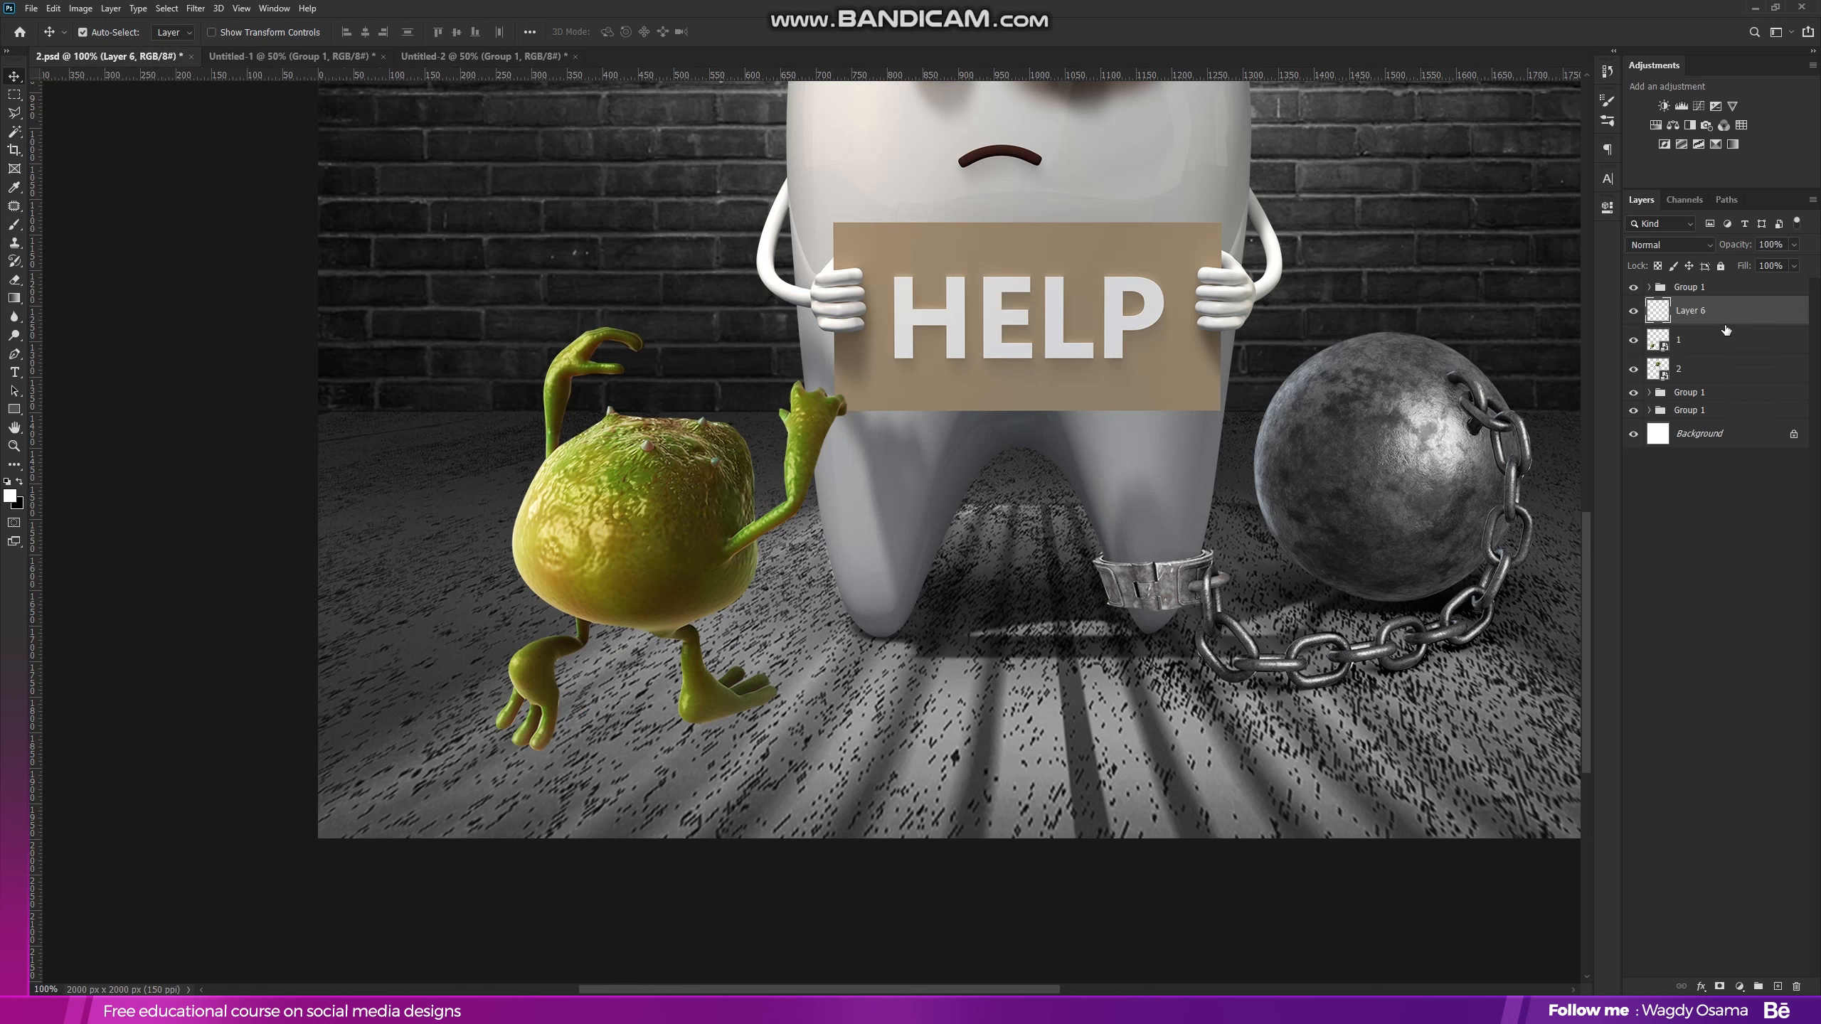
pyautogui.click(14, 225)
pyautogui.rightClick(589, 523)
pyautogui.moveTo(730, 558); pyautogui.dragTo(719, 558)
pyautogui.click(733, 291)
pyautogui.click(22, 483)
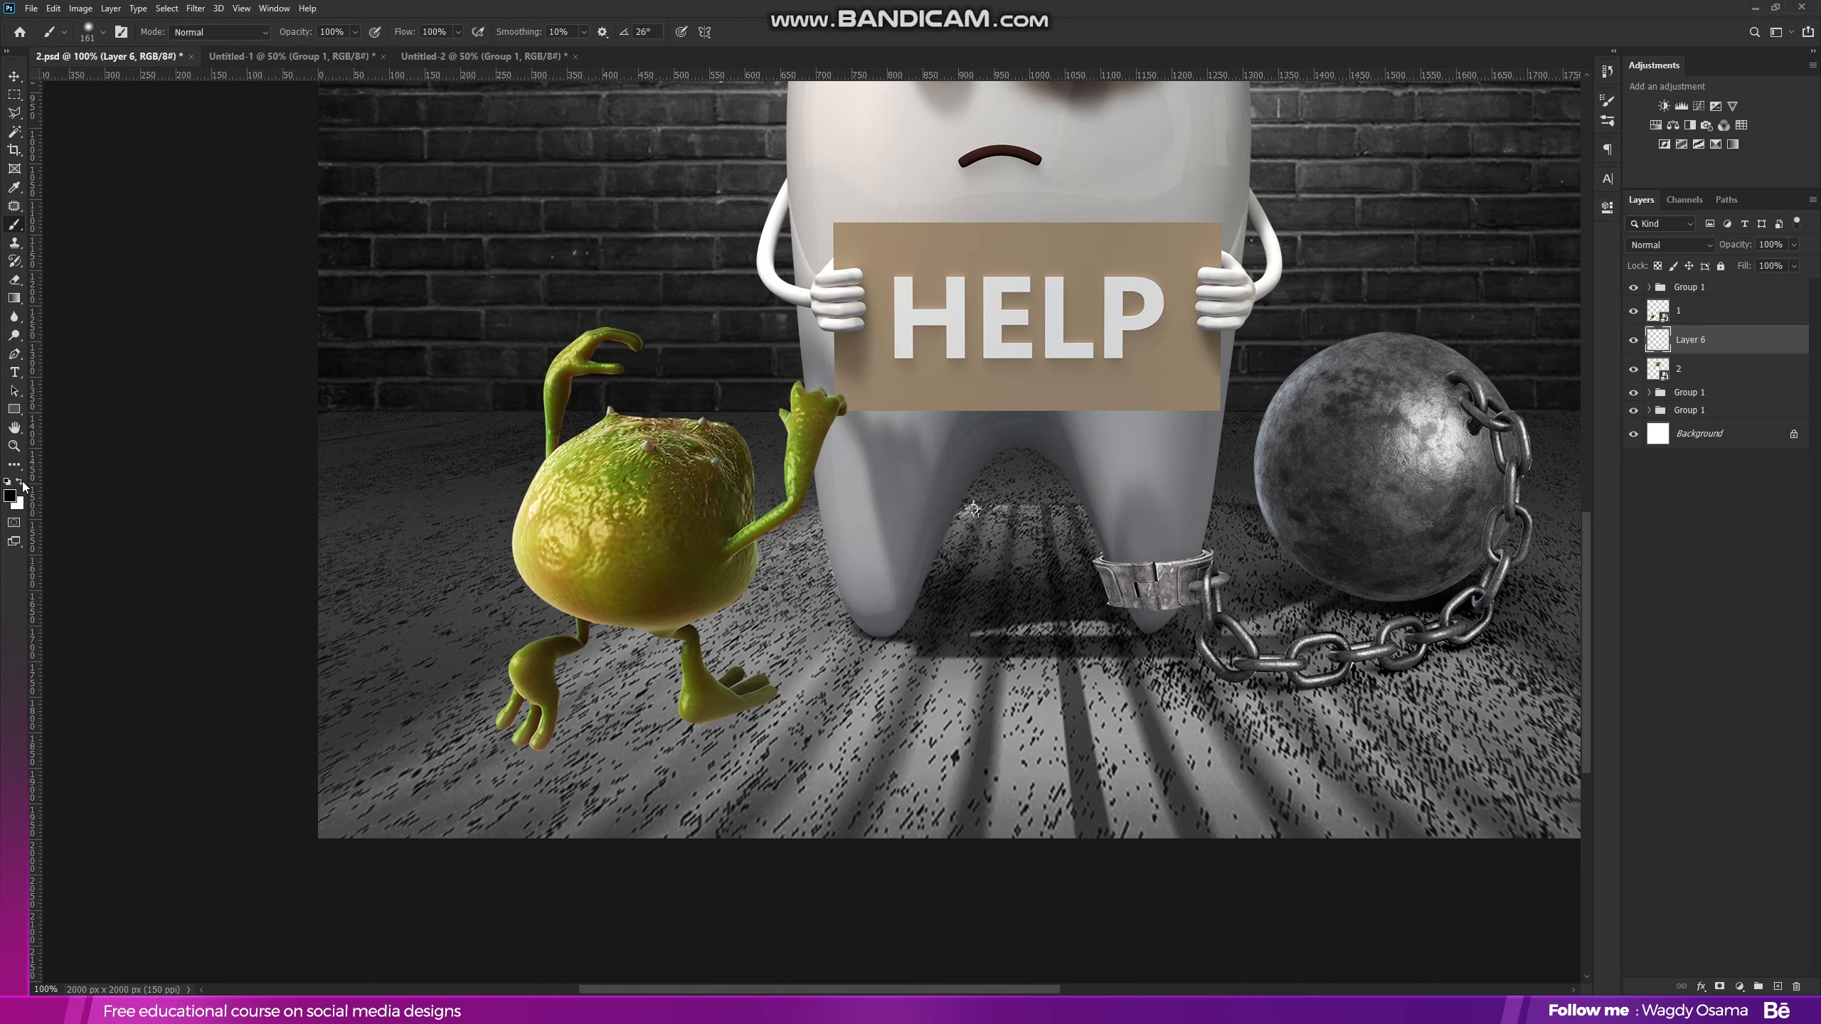
pyautogui.click(785, 660)
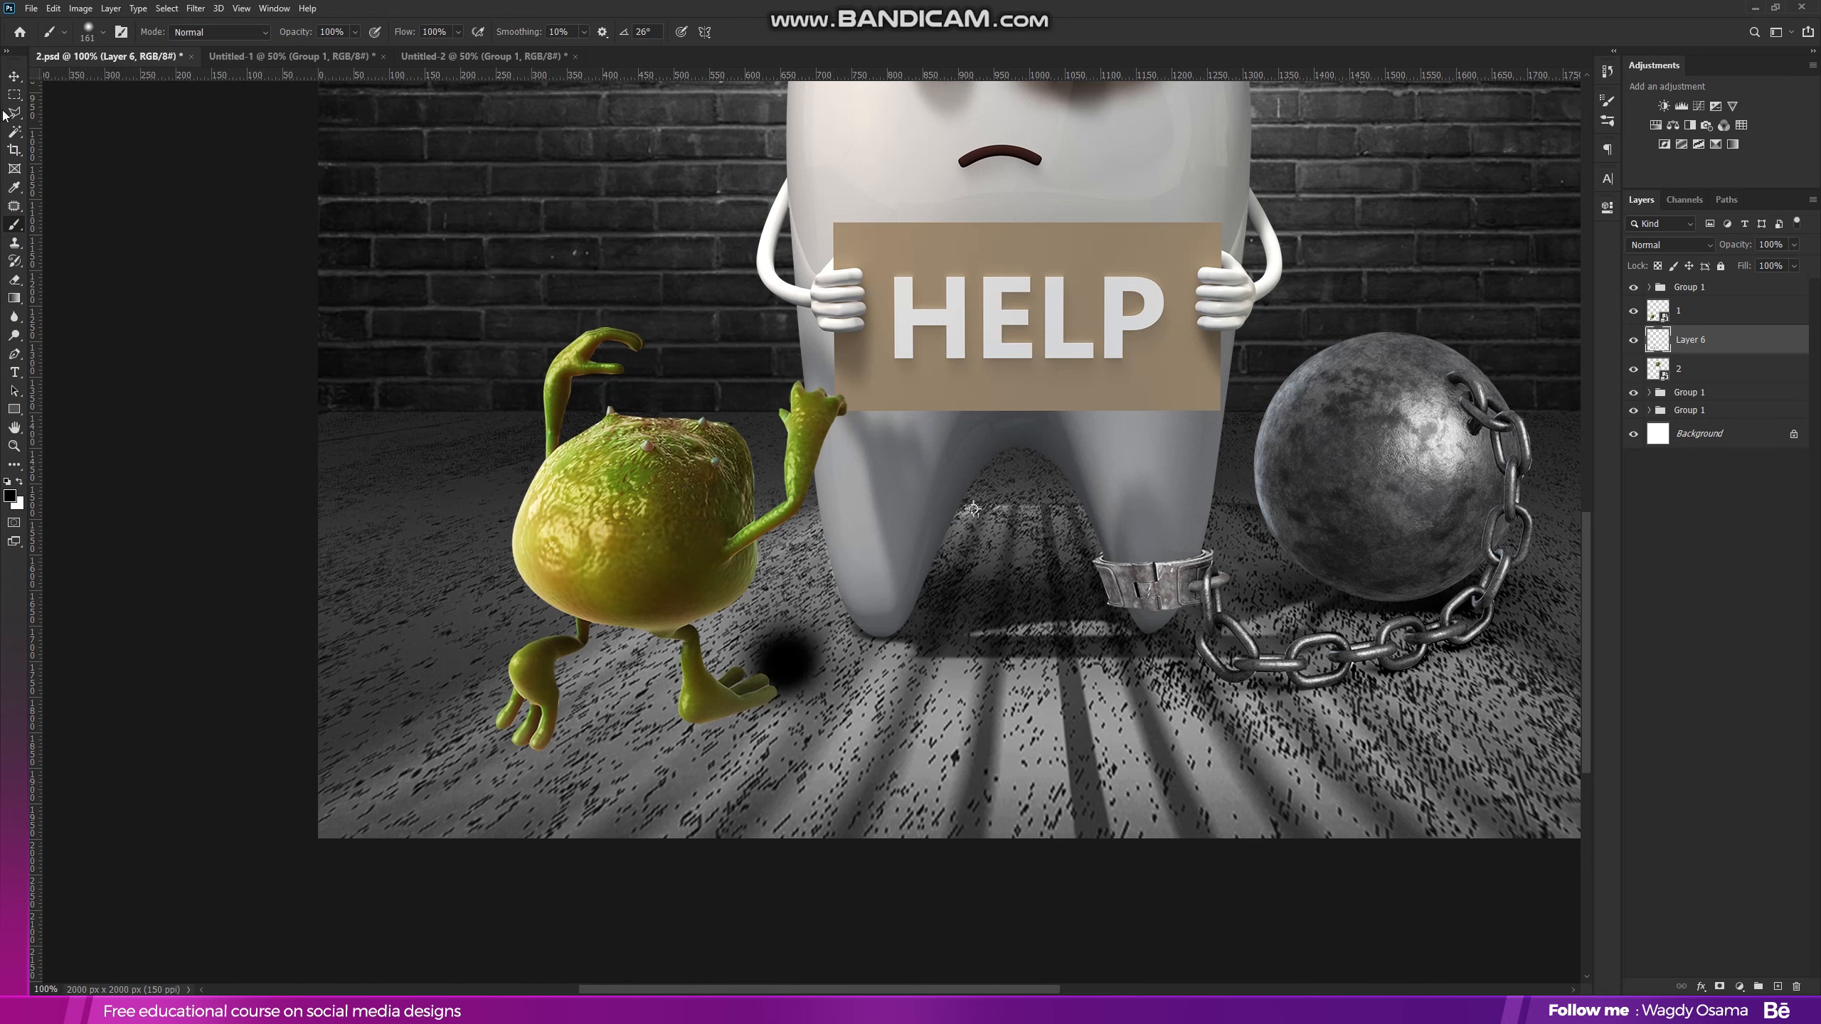
# - Warp the black spot upward into a flattened, curved shadow shape
pyautogui.hotkey('ctrl', 't')
pyautogui.rightClick(788, 638)
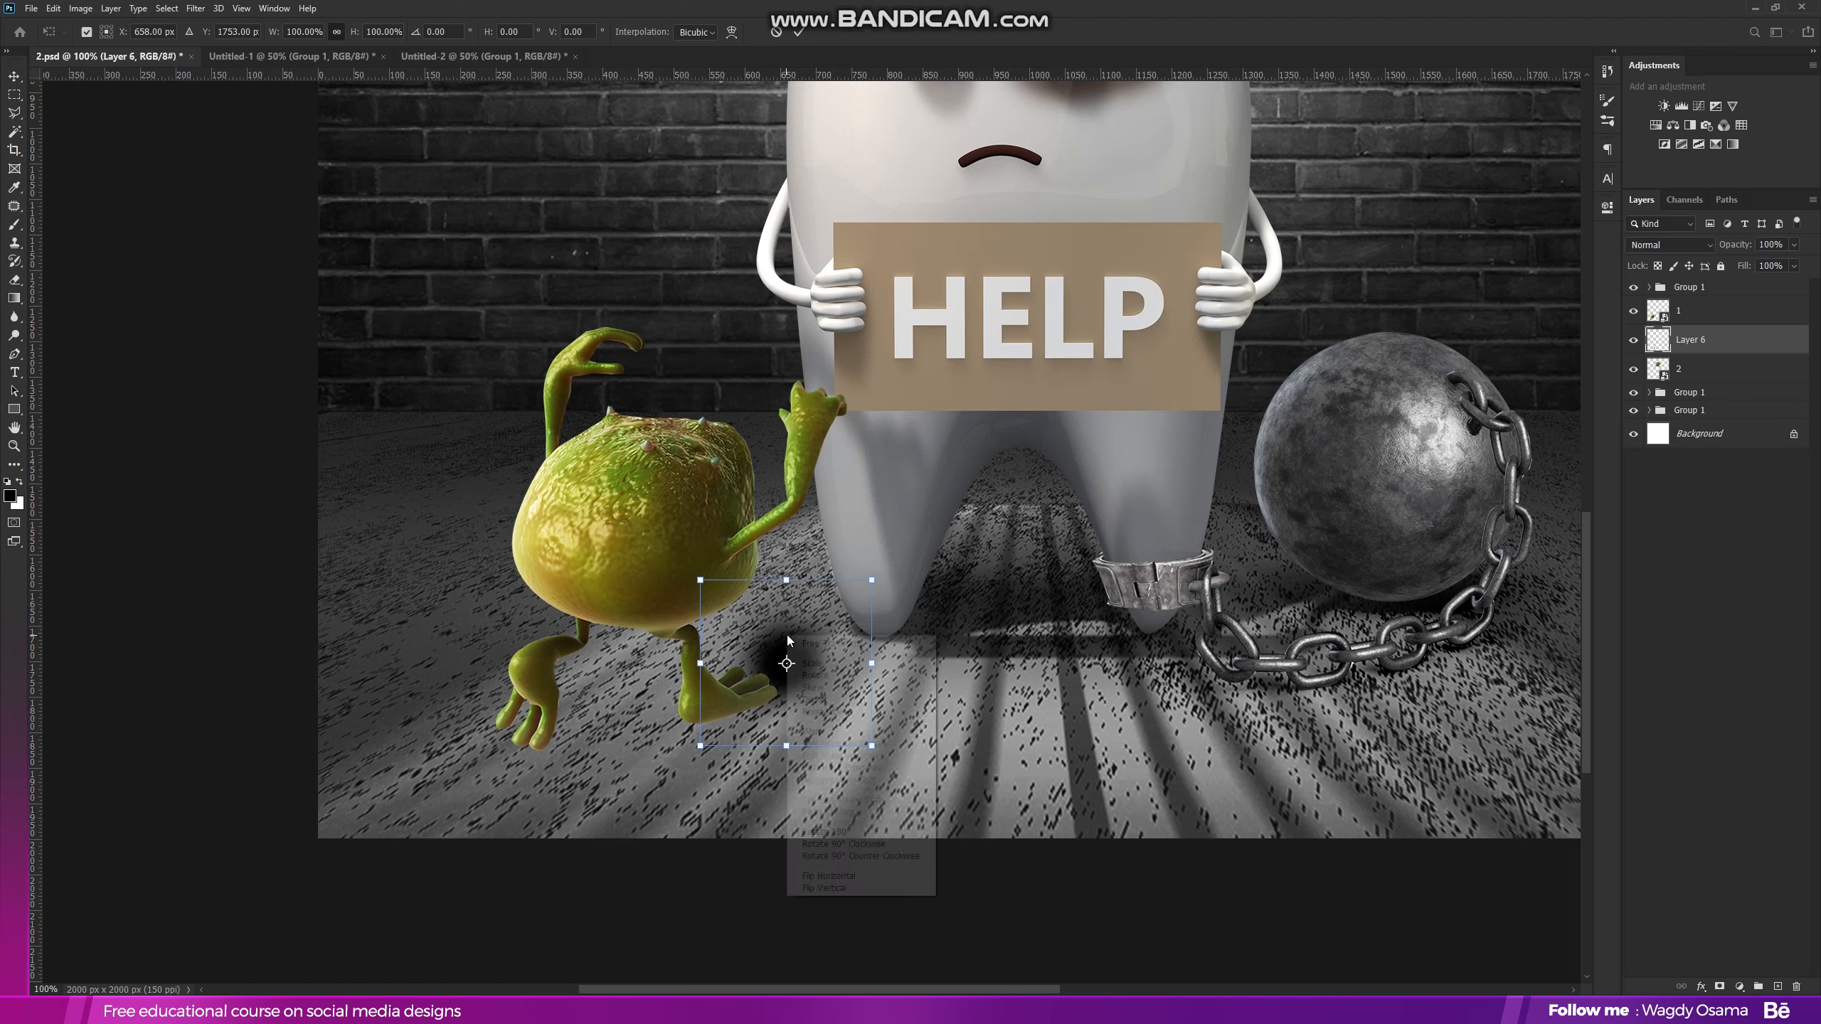
pyautogui.click(812, 731)
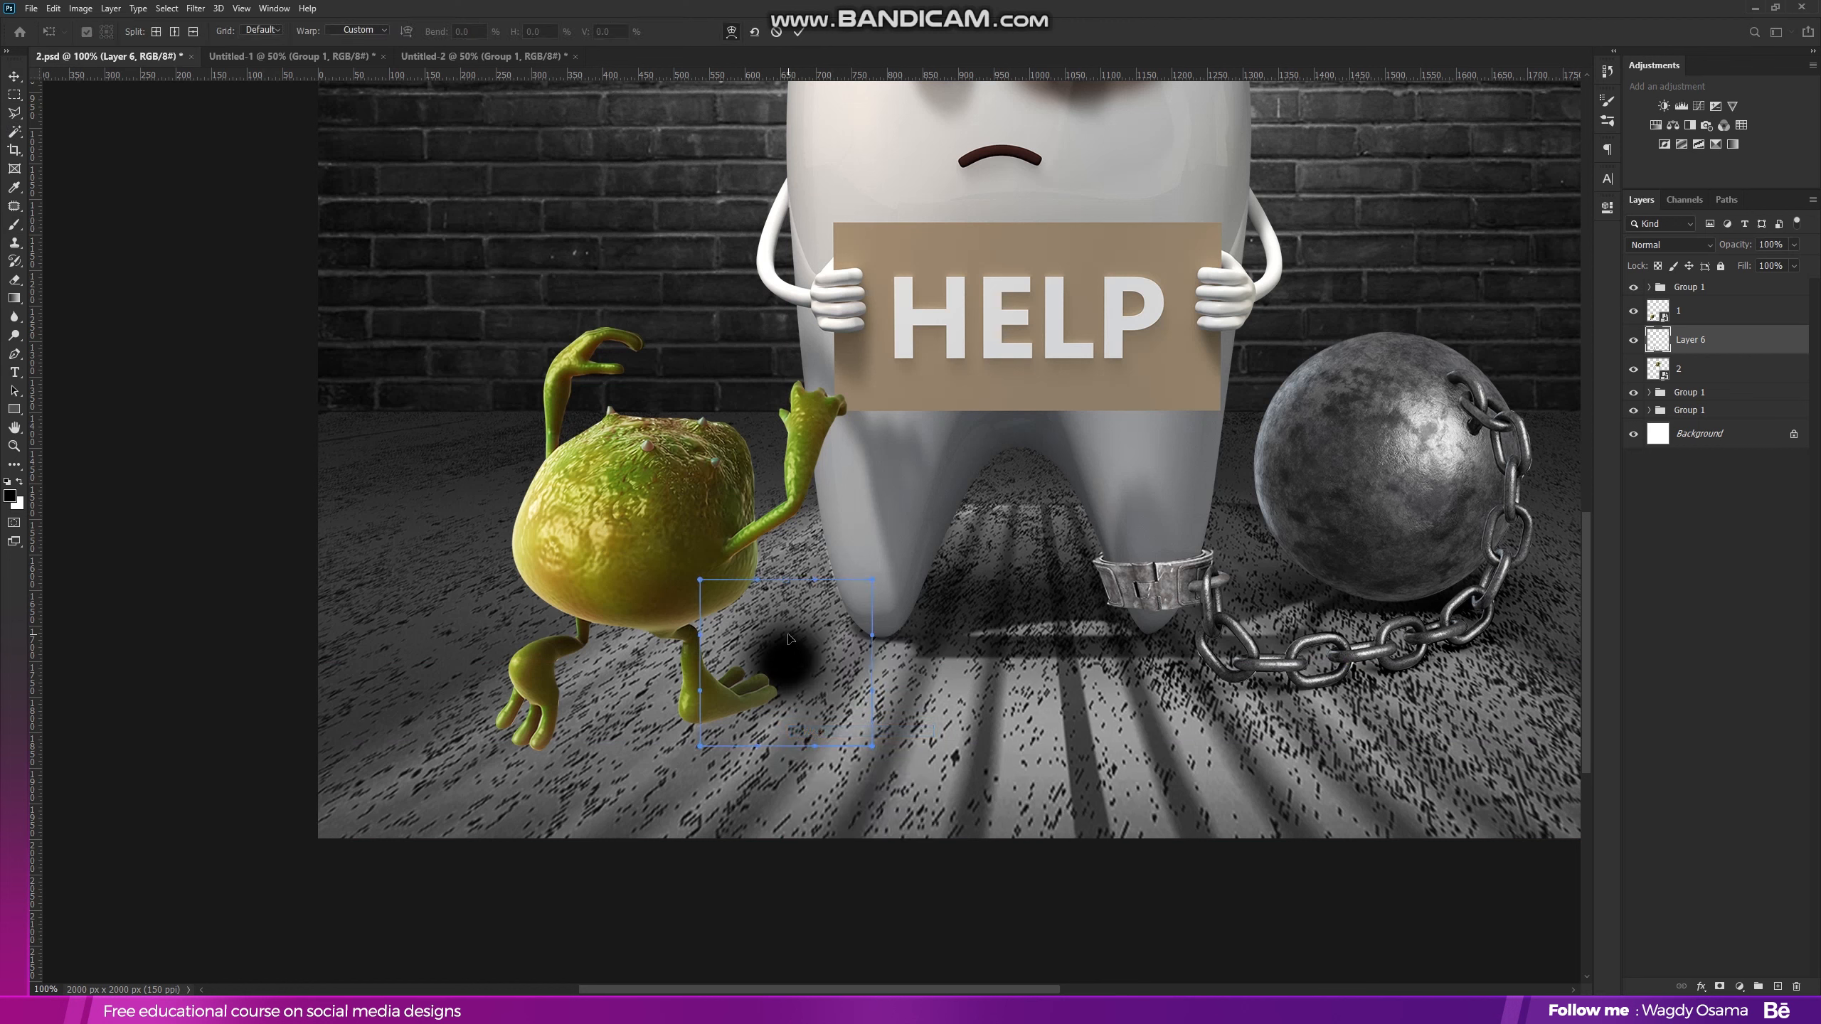
pyautogui.moveTo(787, 693); pyautogui.dragTo(796, 648)
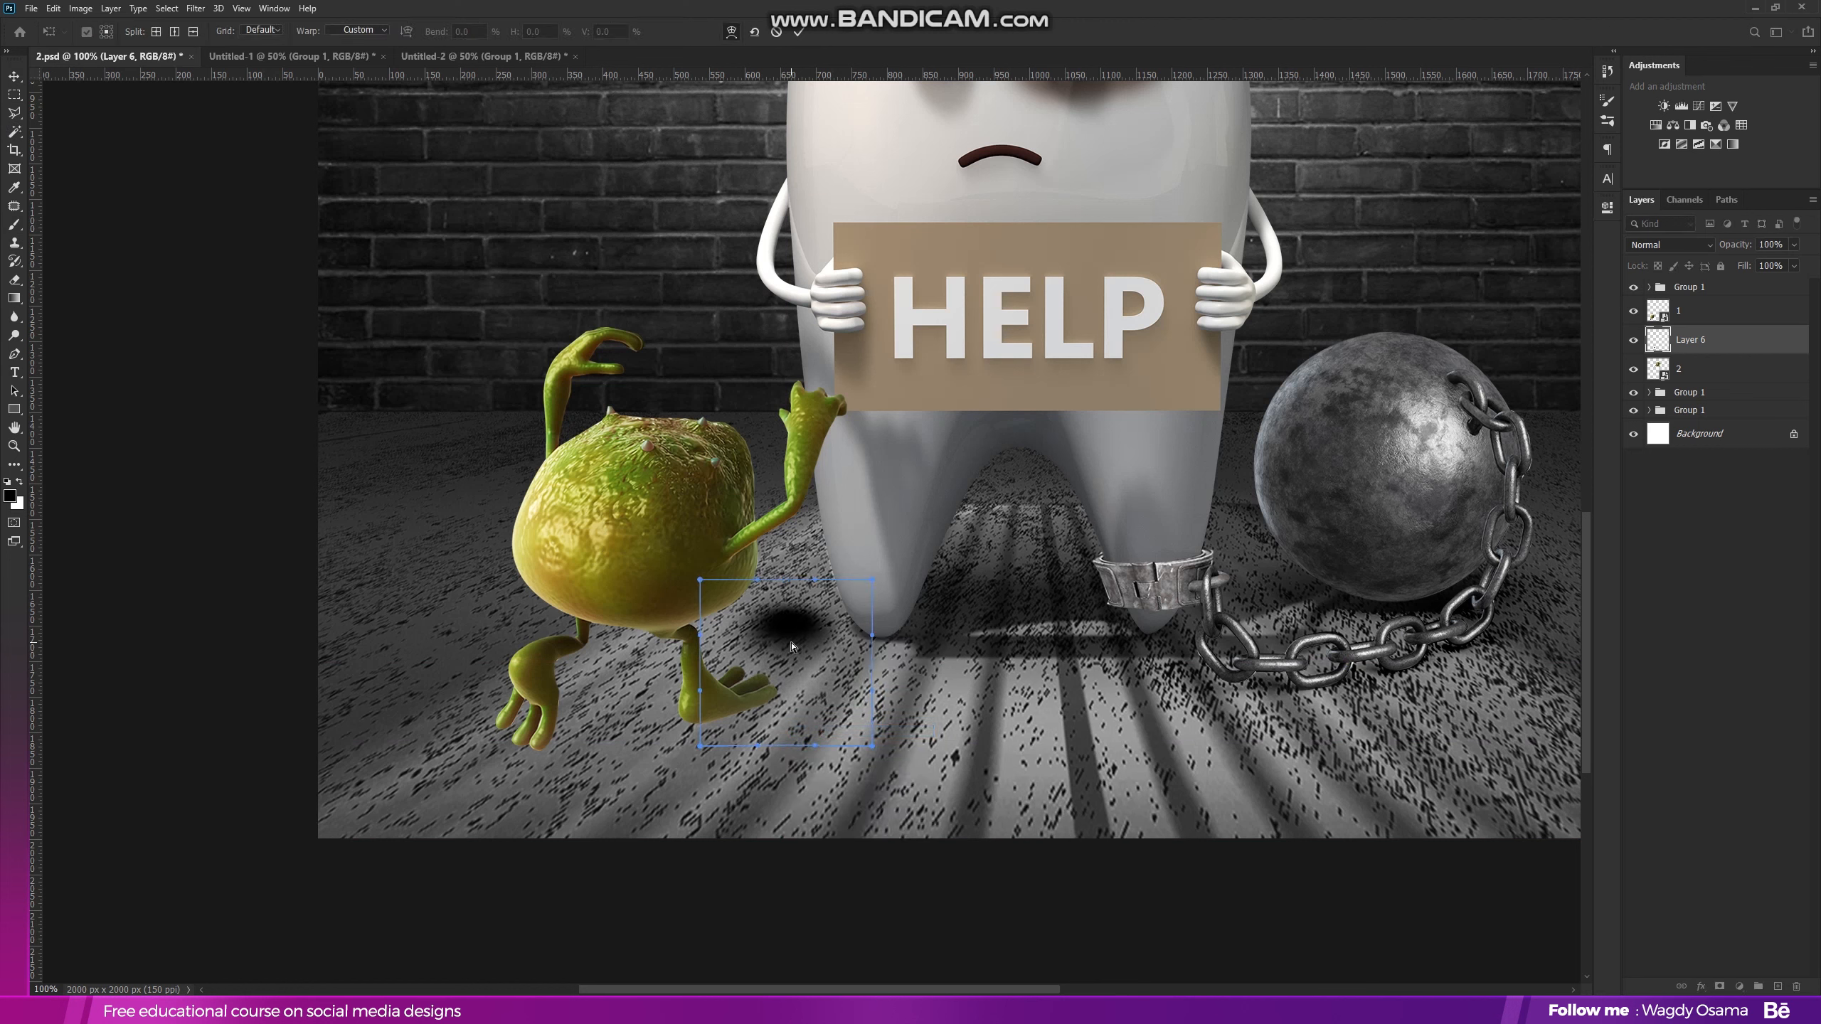
pyautogui.press('Return')
# - Narrow and skew the warped shadow and position it directly under the small monster's right foot
pyautogui.hotkey('ctrl', 't')
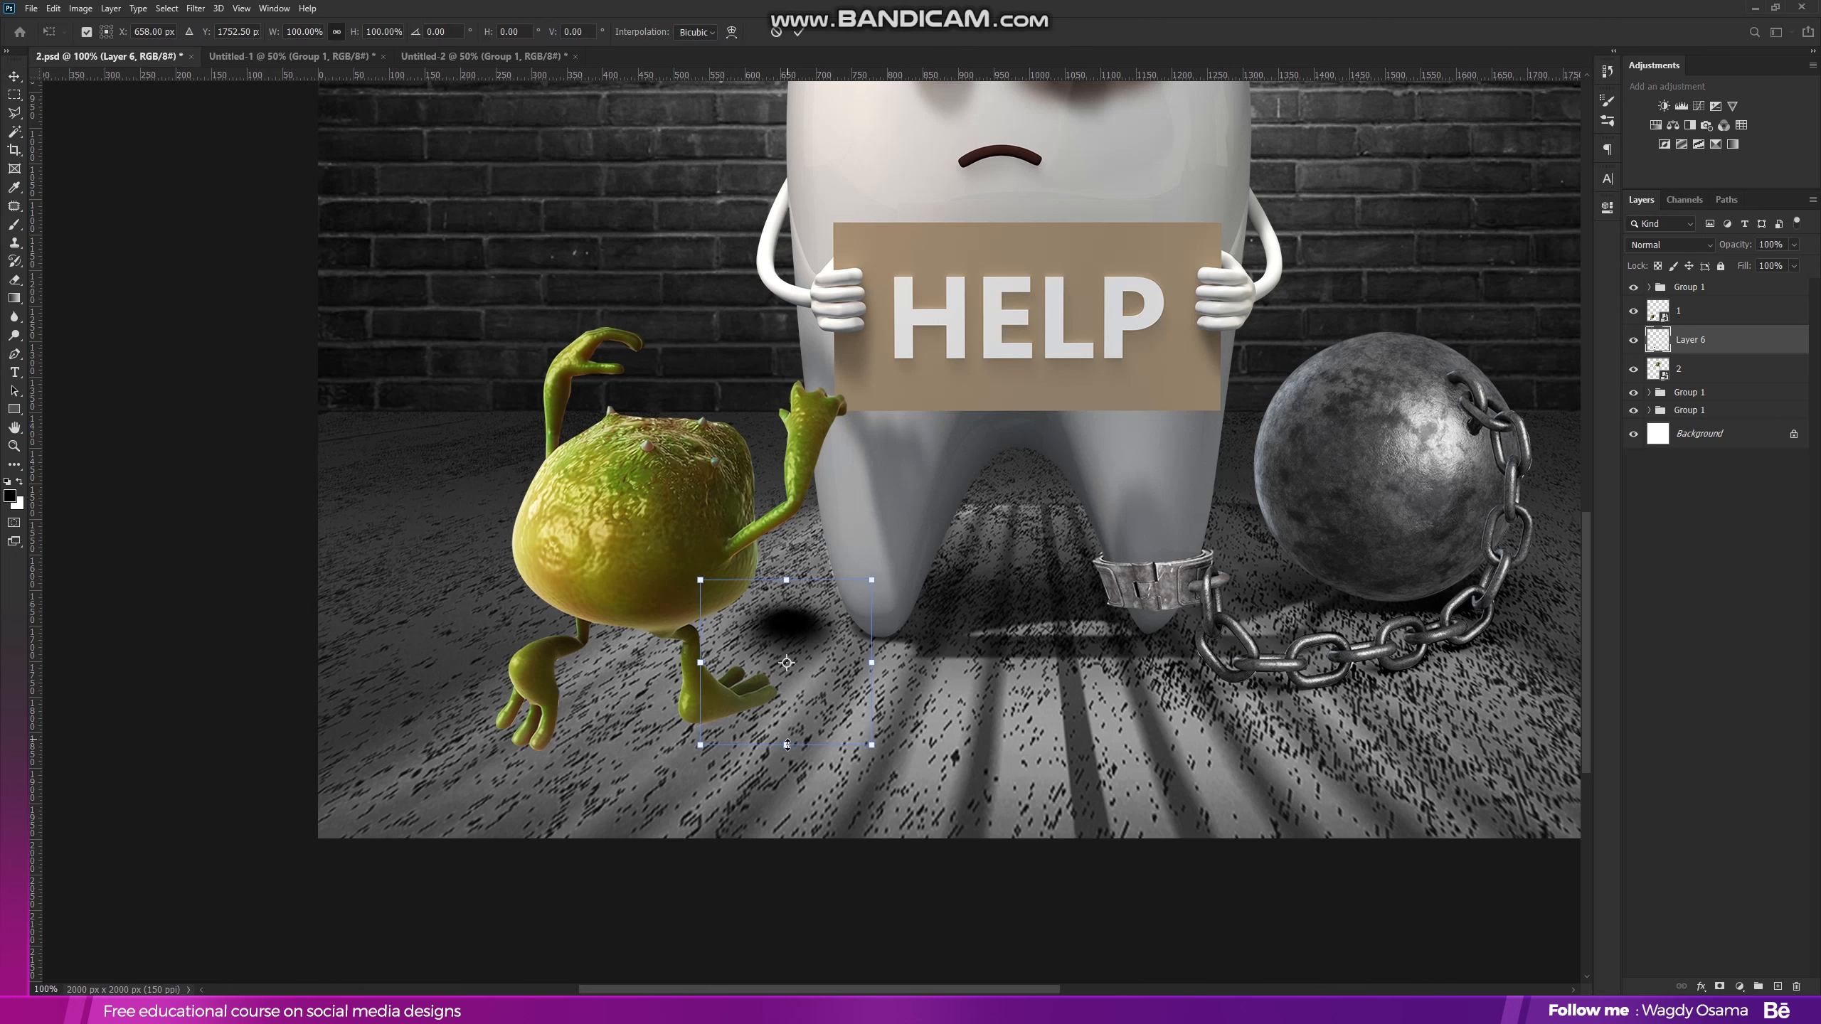
pyautogui.moveTo(787, 745); pyautogui.dragTo(787, 857)
pyautogui.moveTo(831, 663); pyautogui.dragTo(728, 777)
pyautogui.moveTo(681, 638); pyautogui.dragTo(721, 700)
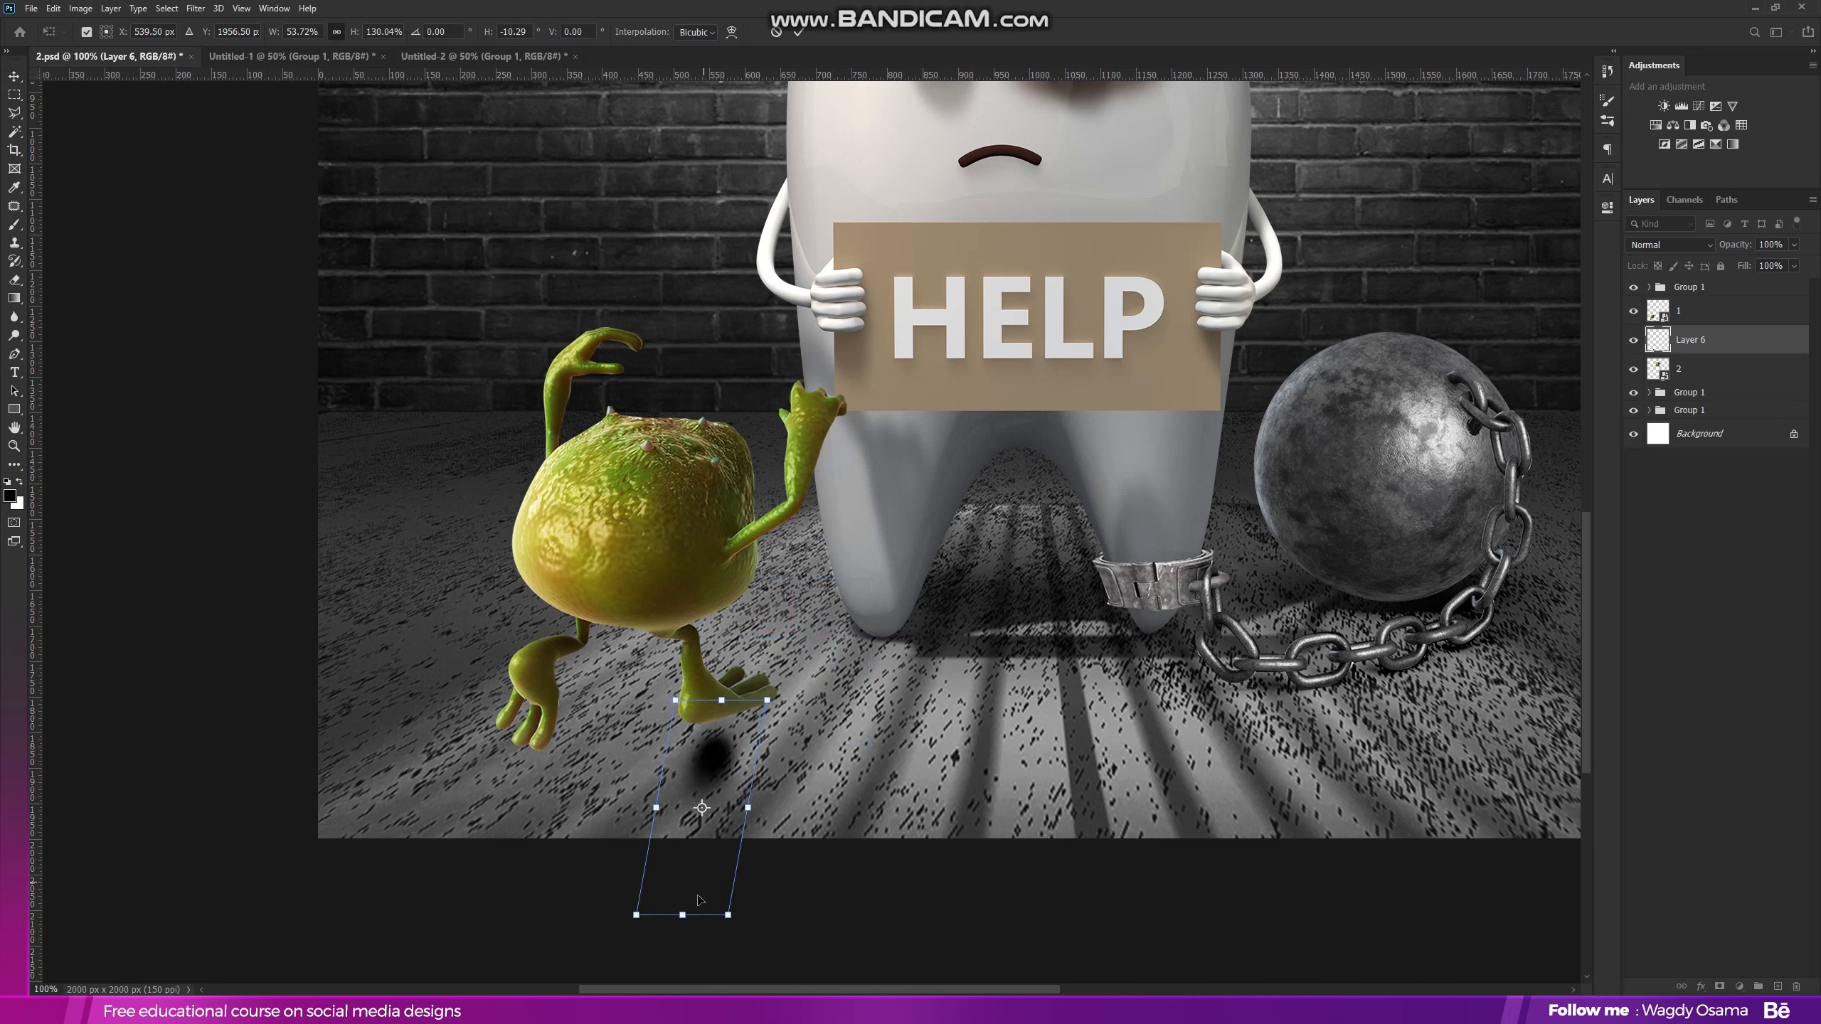
pyautogui.moveTo(683, 915); pyautogui.dragTo(566, 829)
pyautogui.moveTo(712, 717); pyautogui.dragTo(741, 703)
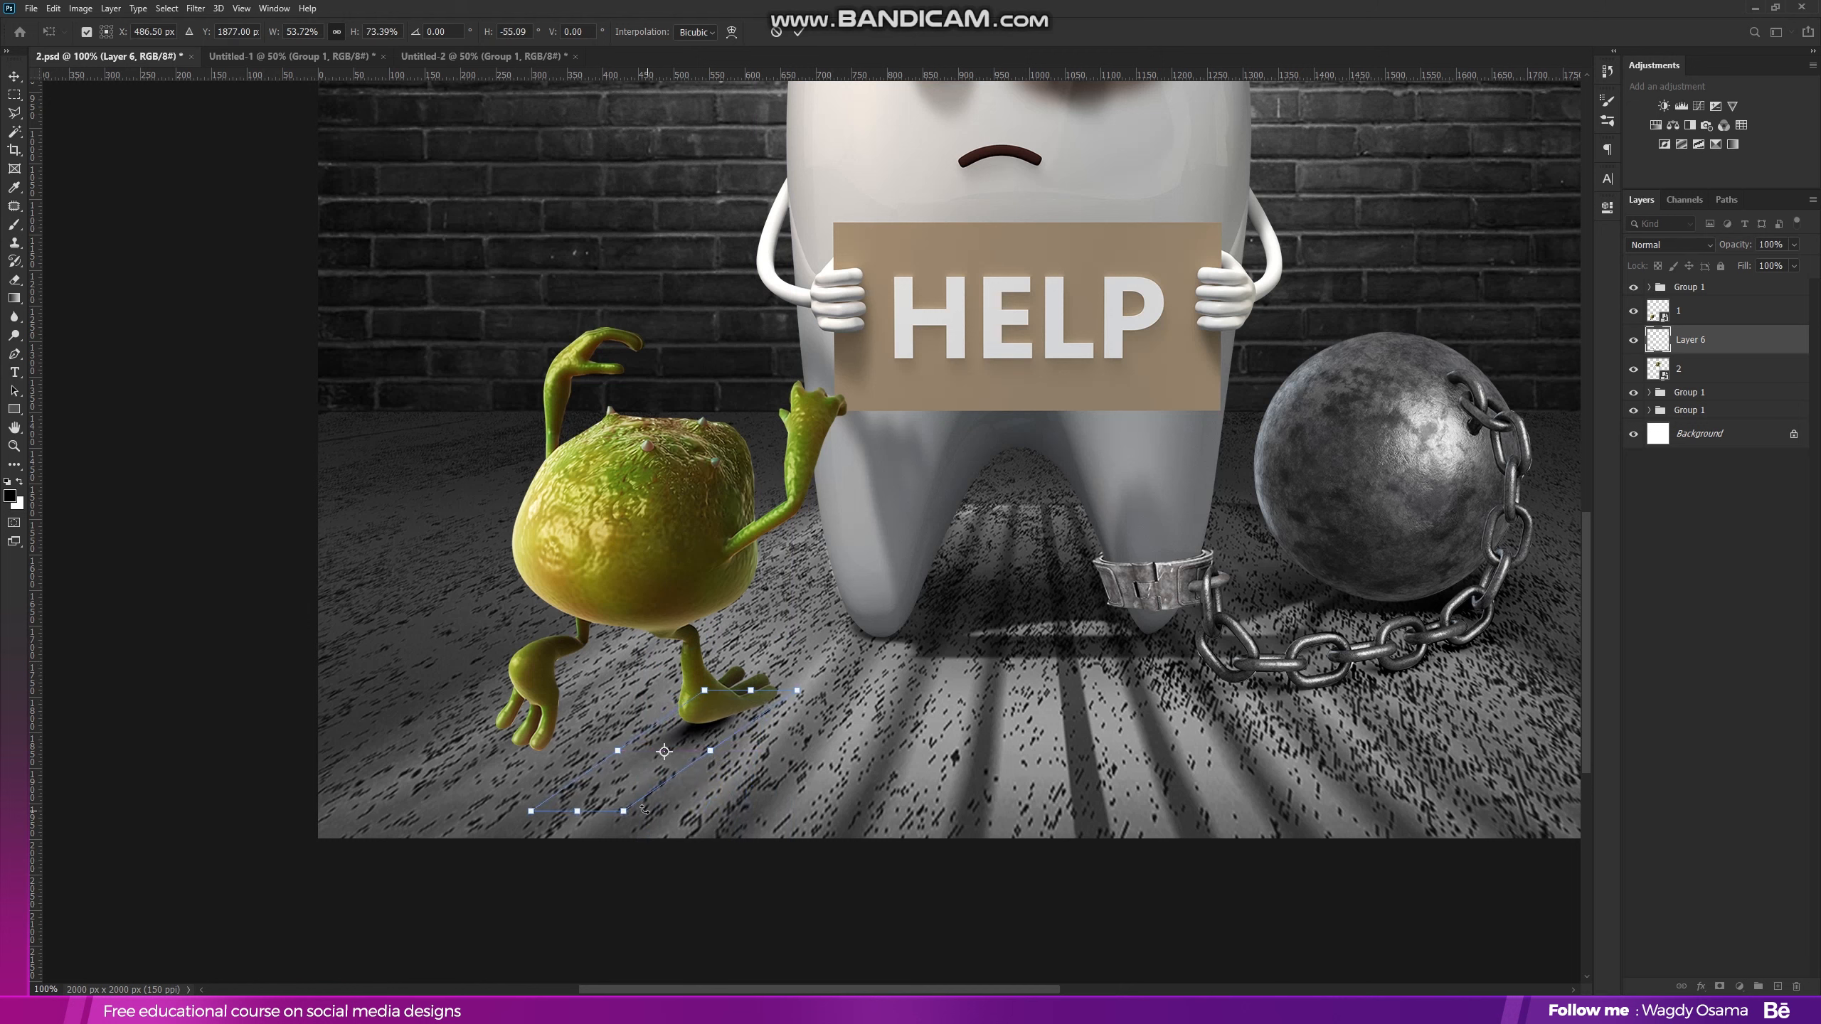
pyautogui.moveTo(623, 812); pyautogui.dragTo(610, 816)
pyautogui.moveTo(717, 725); pyautogui.dragTo(736, 715)
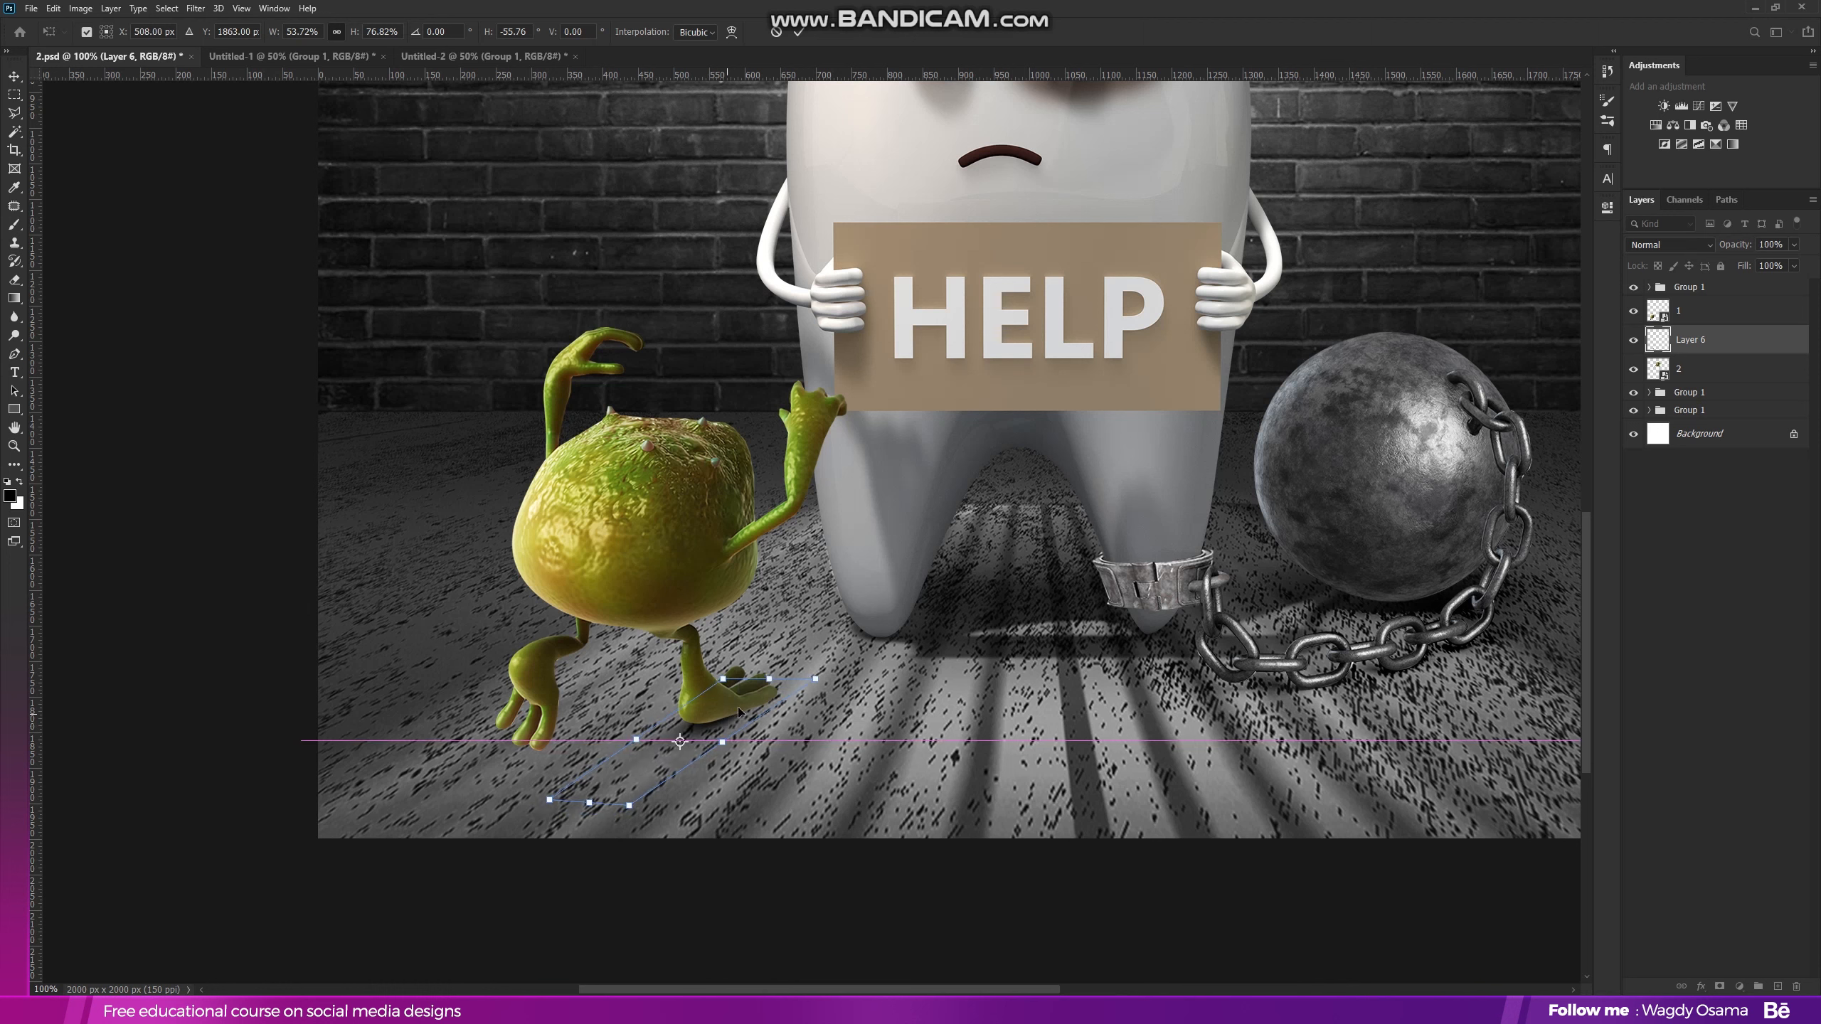
pyautogui.moveTo(611, 811); pyautogui.dragTo(560, 806)
pyautogui.press('Return')
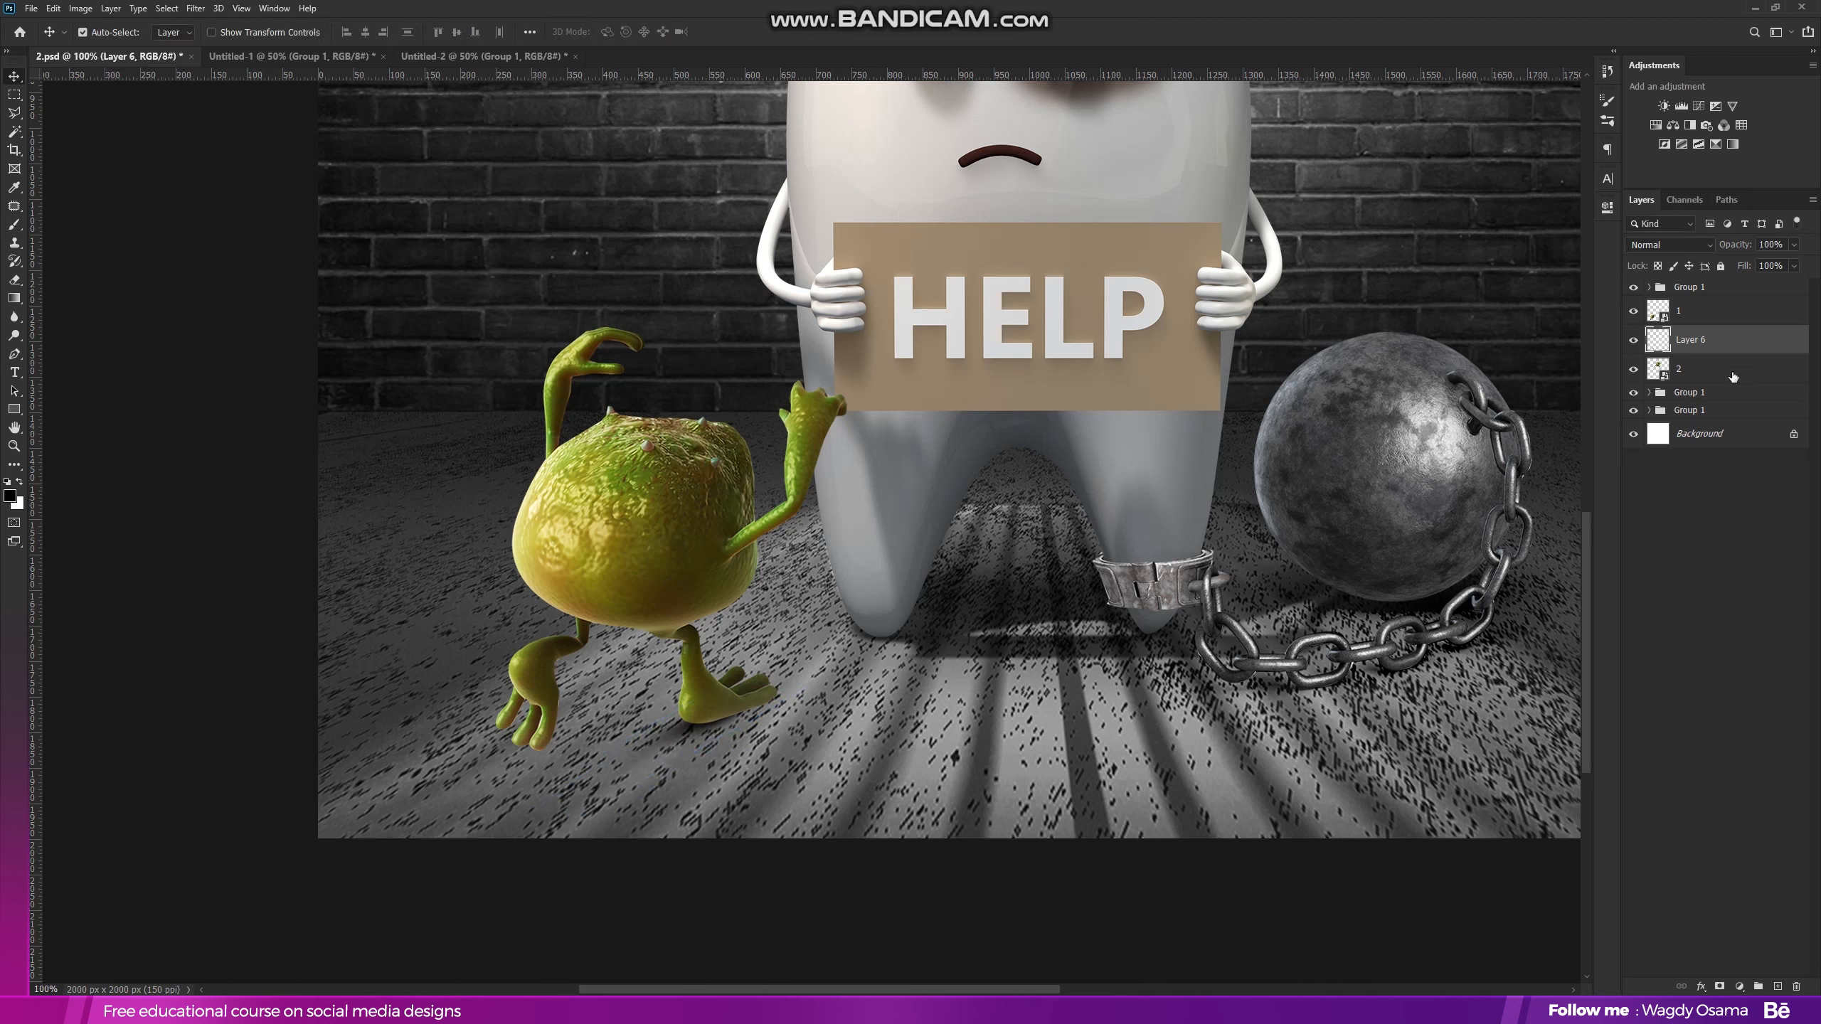
# - Duplicate the foot shadow layer, flip the copy horizontally, and rotate and position it under the small monster's left foot
pyautogui.moveTo(1733, 347); pyautogui.dragTo(1777, 985)
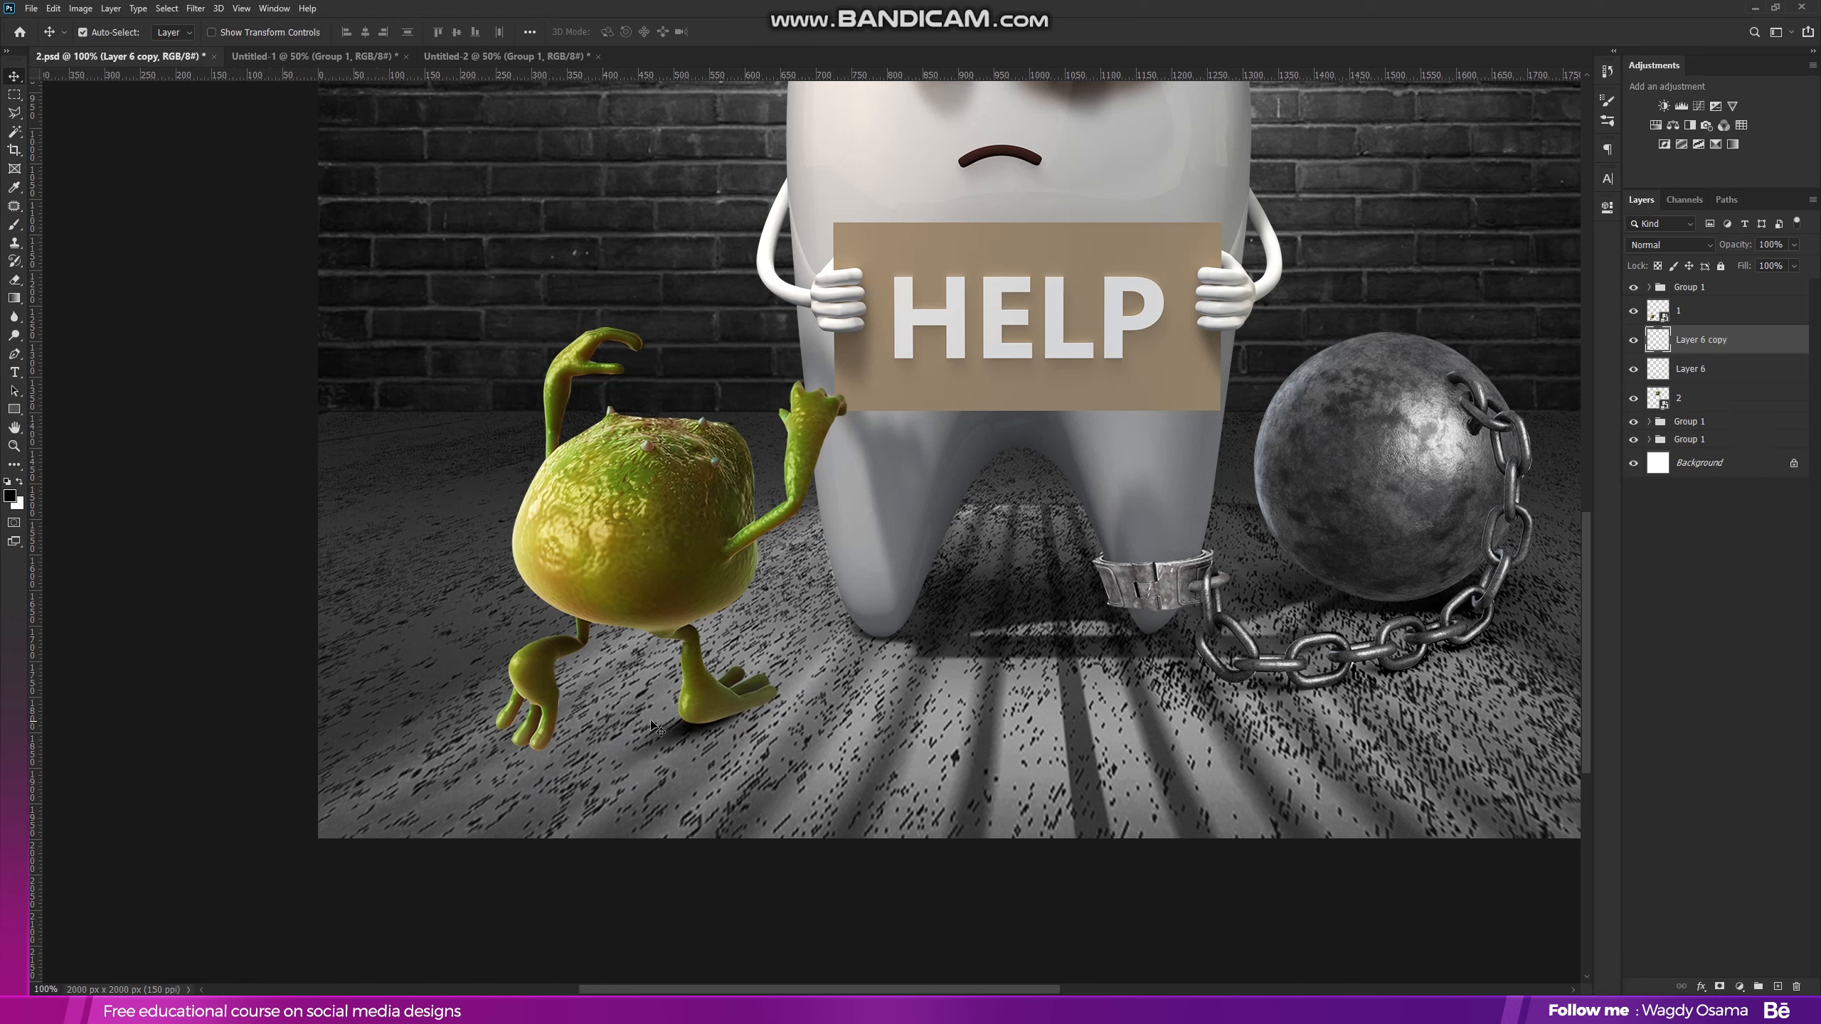
pyautogui.hotkey('ctrl', 't')
pyautogui.moveTo(684, 746); pyautogui.dragTo(578, 746)
pyautogui.rightClick(580, 739)
pyautogui.click(610, 727)
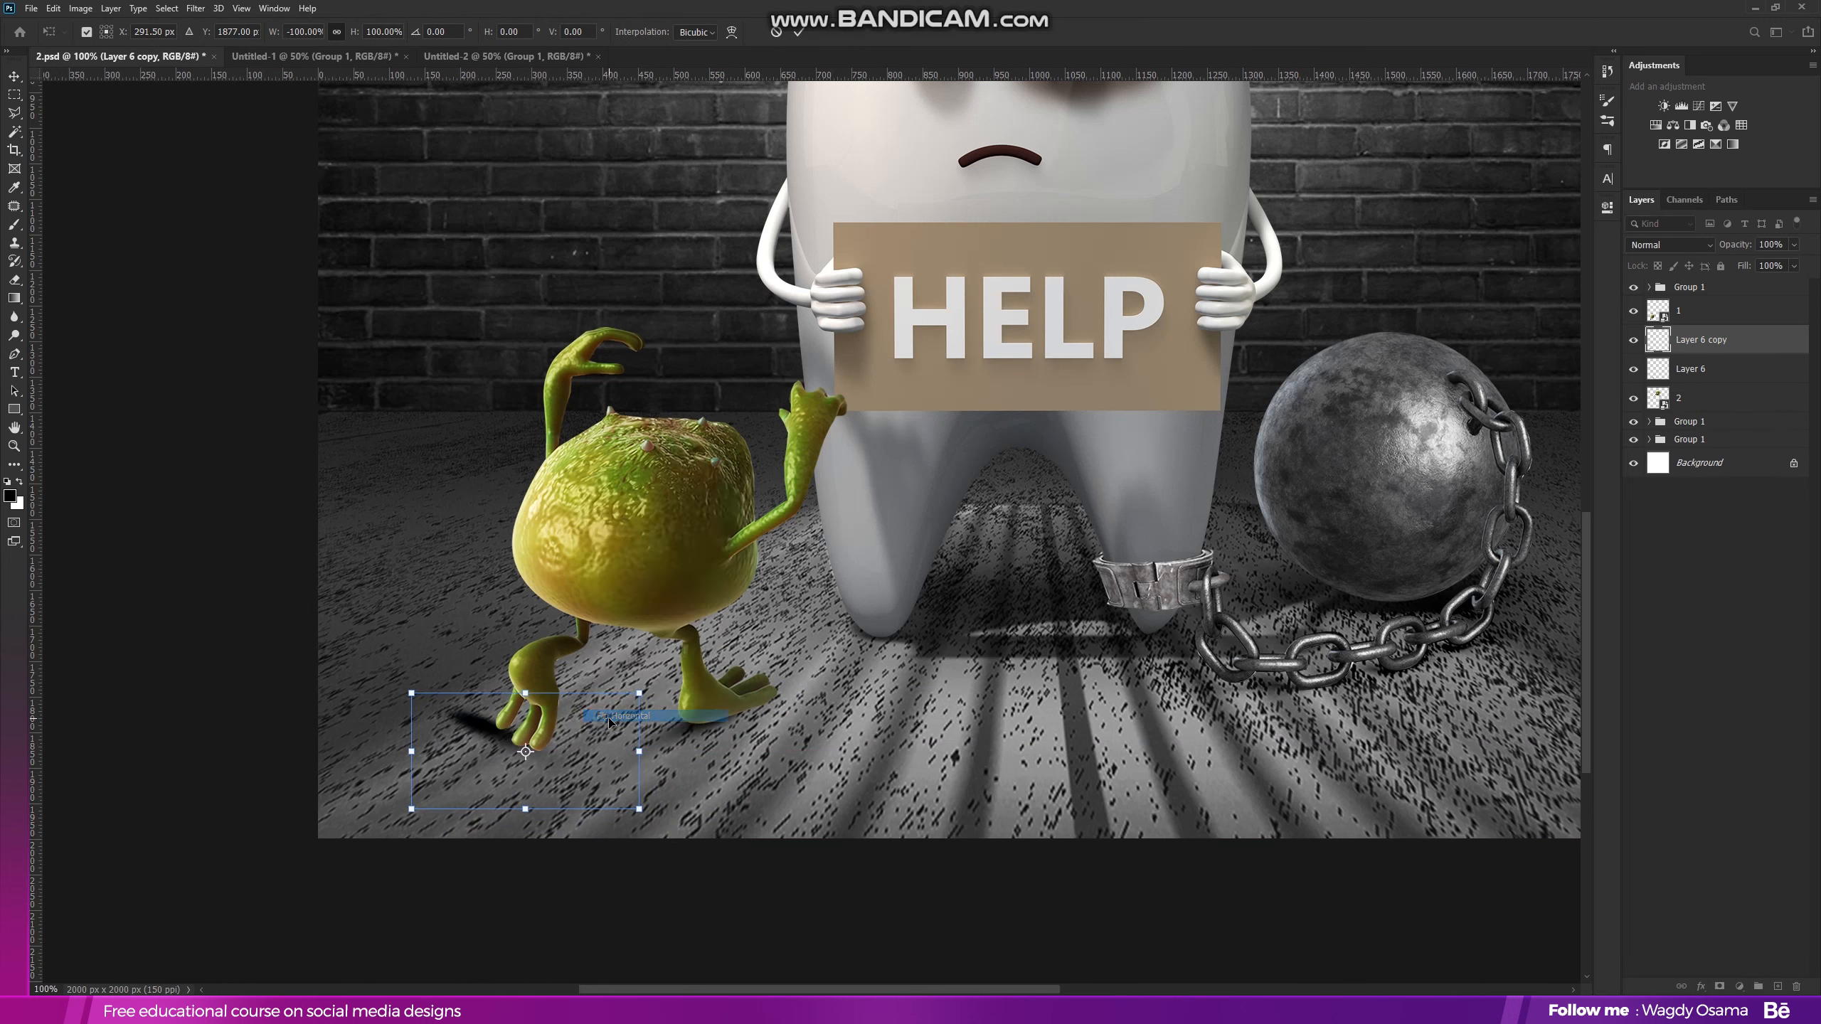
pyautogui.moveTo(648, 688); pyautogui.dragTo(475, 862)
pyautogui.moveTo(564, 718); pyautogui.dragTo(651, 687)
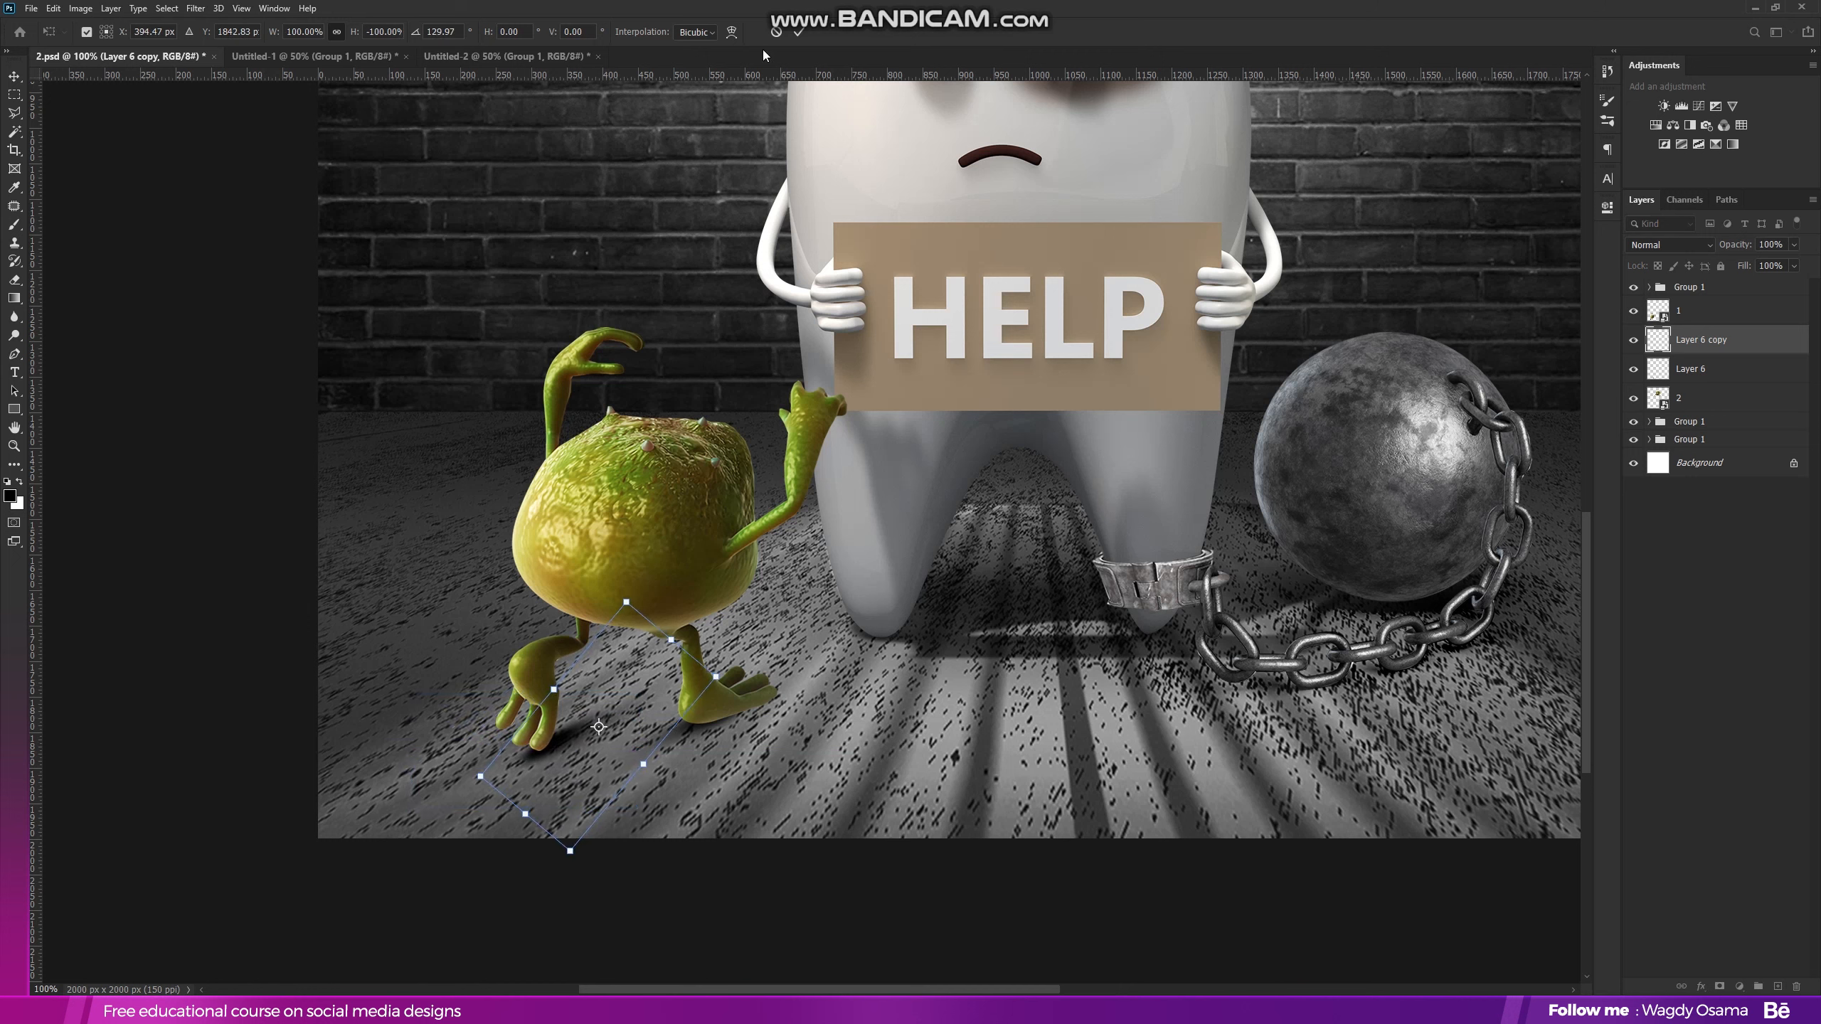
pyautogui.press('Return')
# - Lower the copied foot shadow's opacity to 59%
pyautogui.moveTo(1743, 248); pyautogui.dragTo(1704, 267)
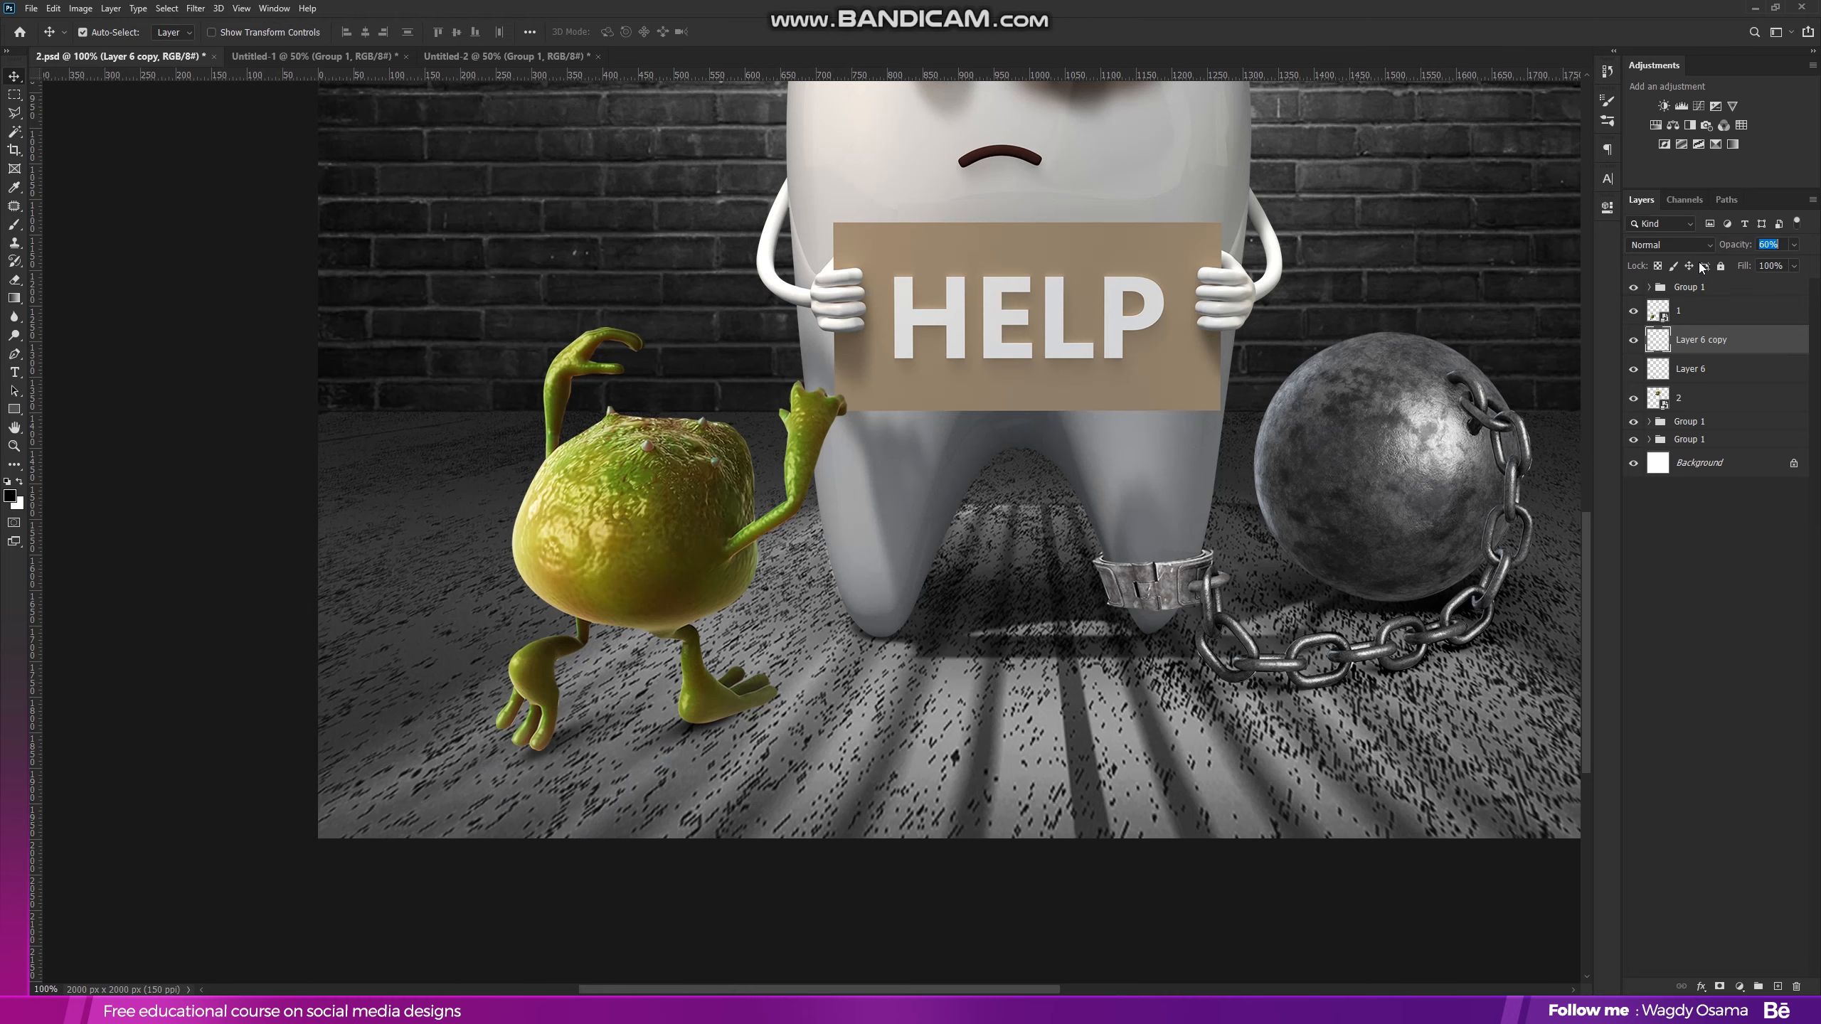
pyautogui.hotkey('ctrl', '-')
pyautogui.hotkey('ctrl', '-')
pyautogui.hotkey('ctrl', '-')
pyautogui.hotkey('ctrl', '+')
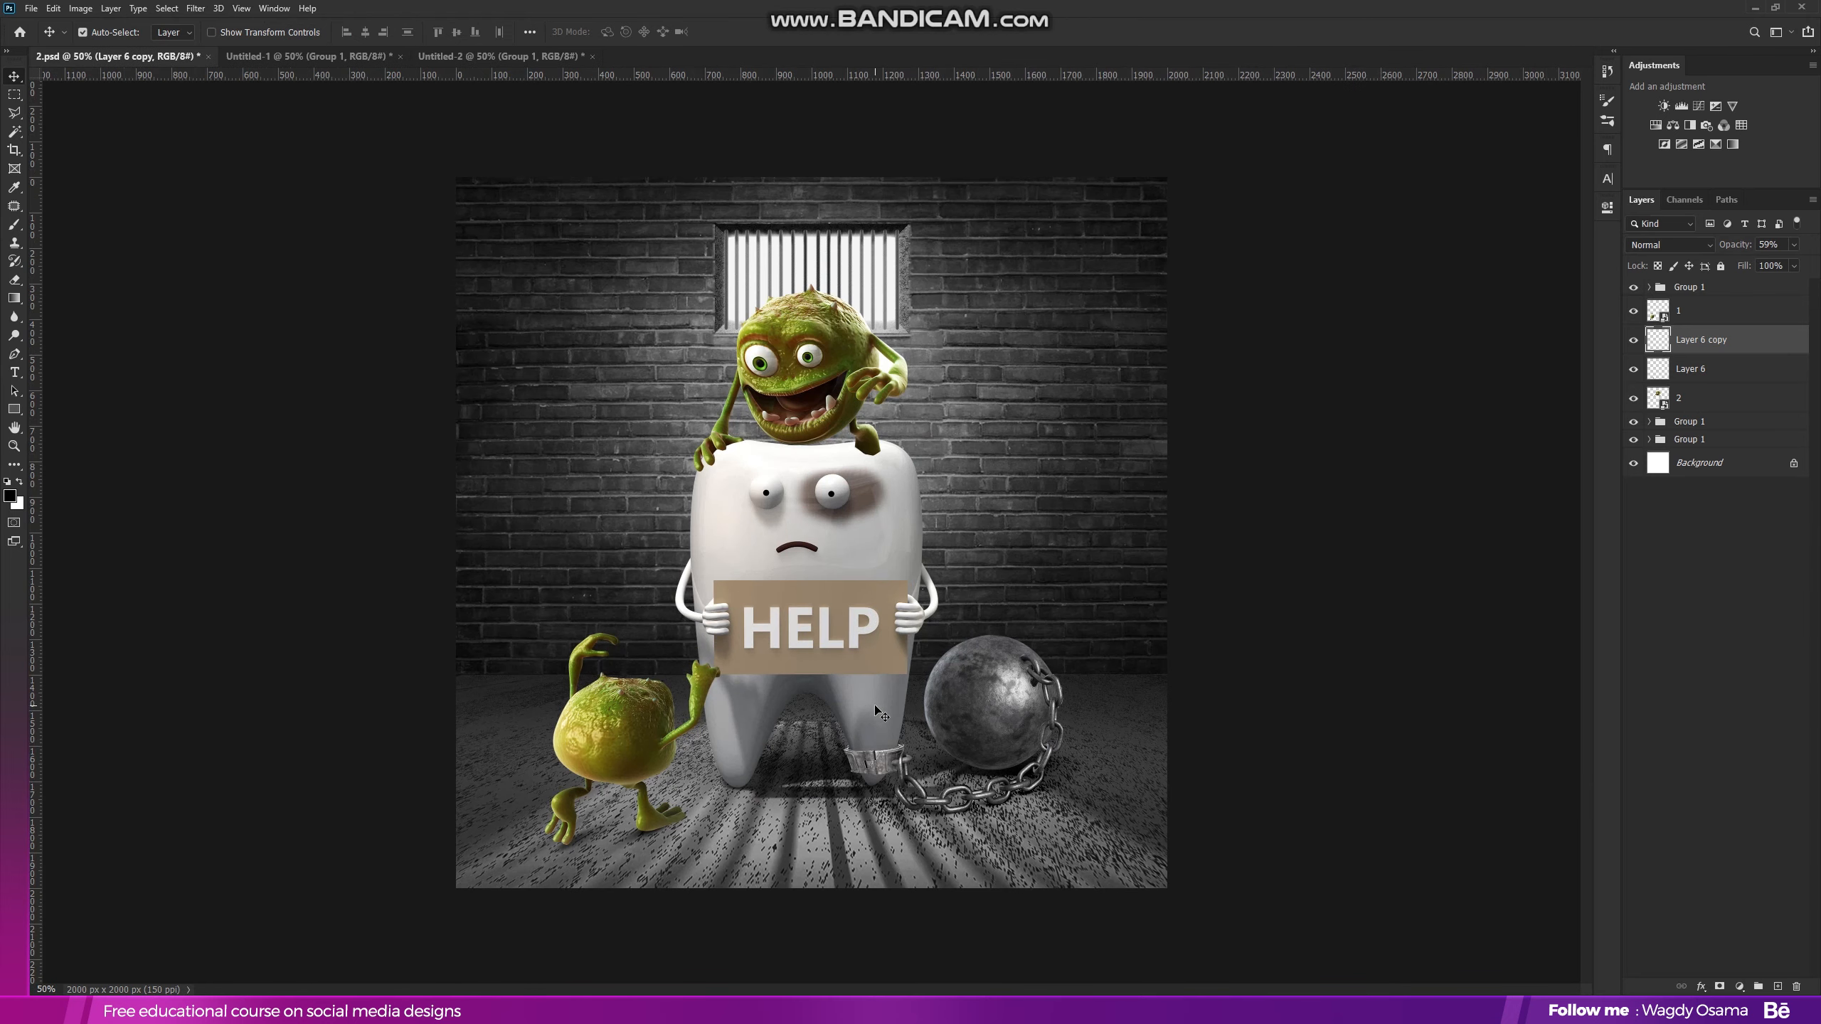
# - Add an Exposure adjustment clipped to monster "1" and darken it with the exposure and gamma correction settings
pyautogui.hotkey('ctrl', '+')
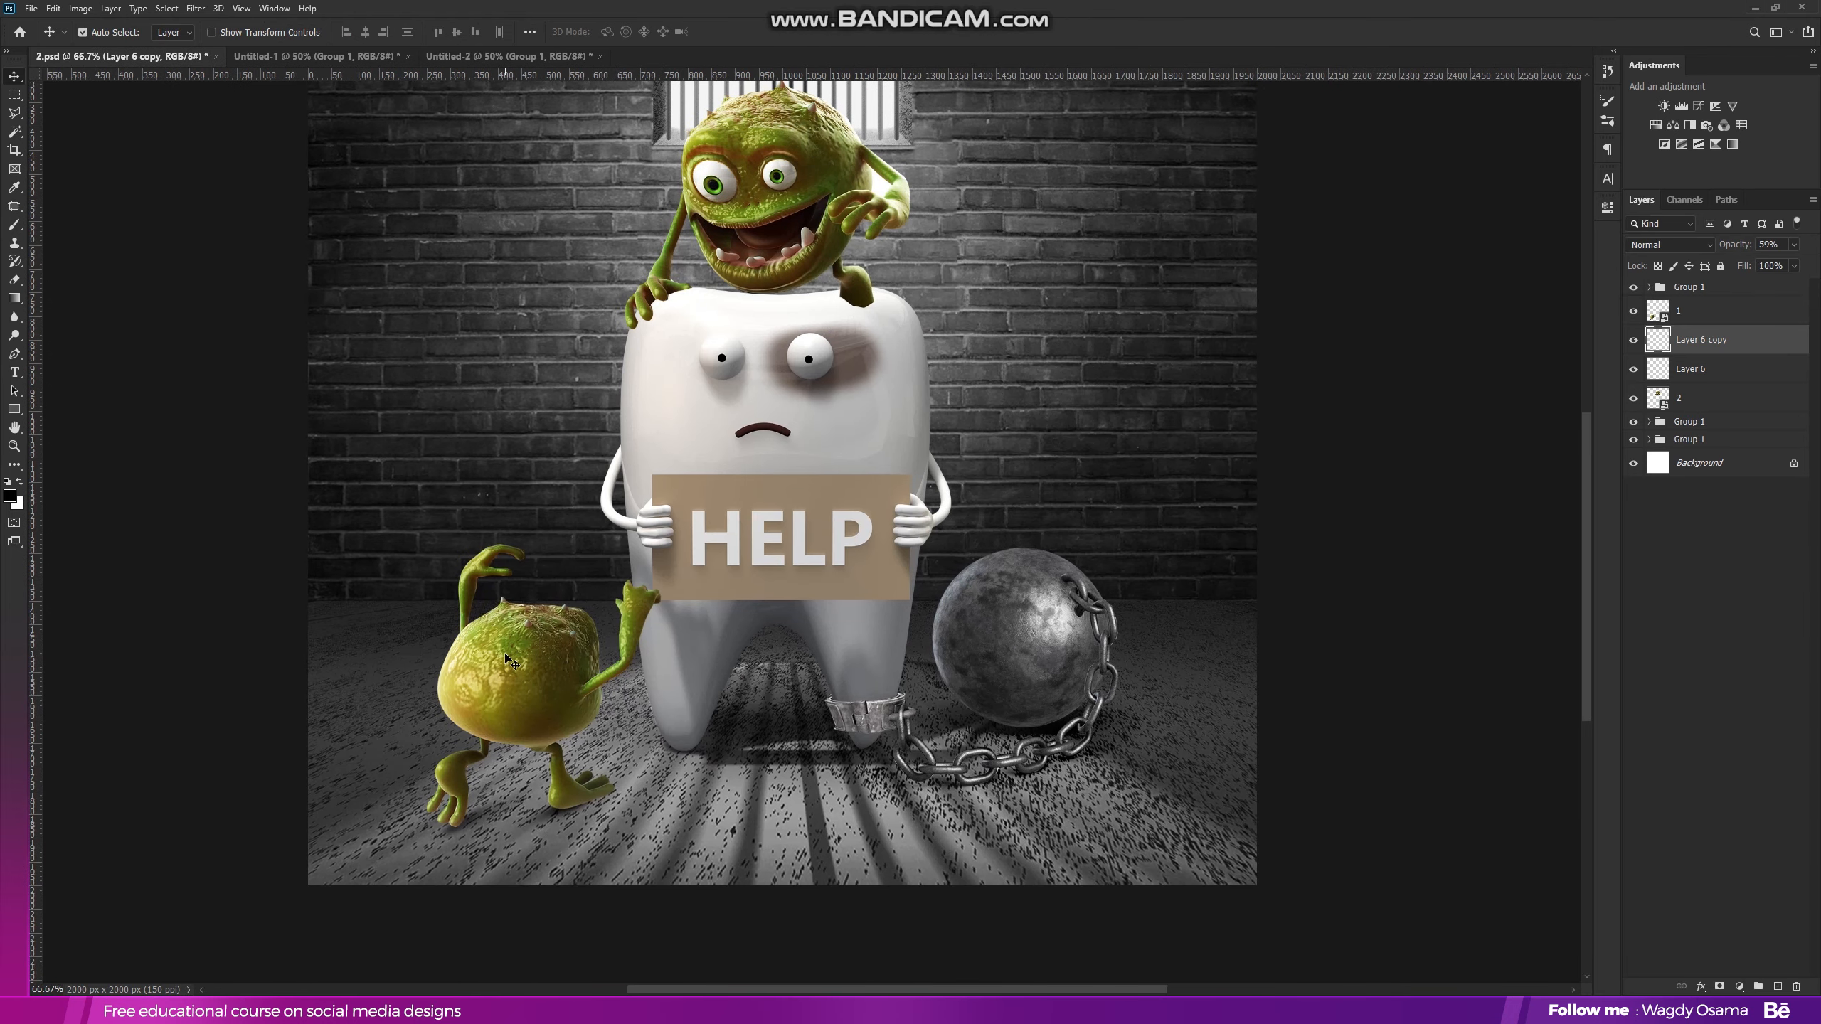
pyautogui.click(506, 660)
pyautogui.click(1716, 105)
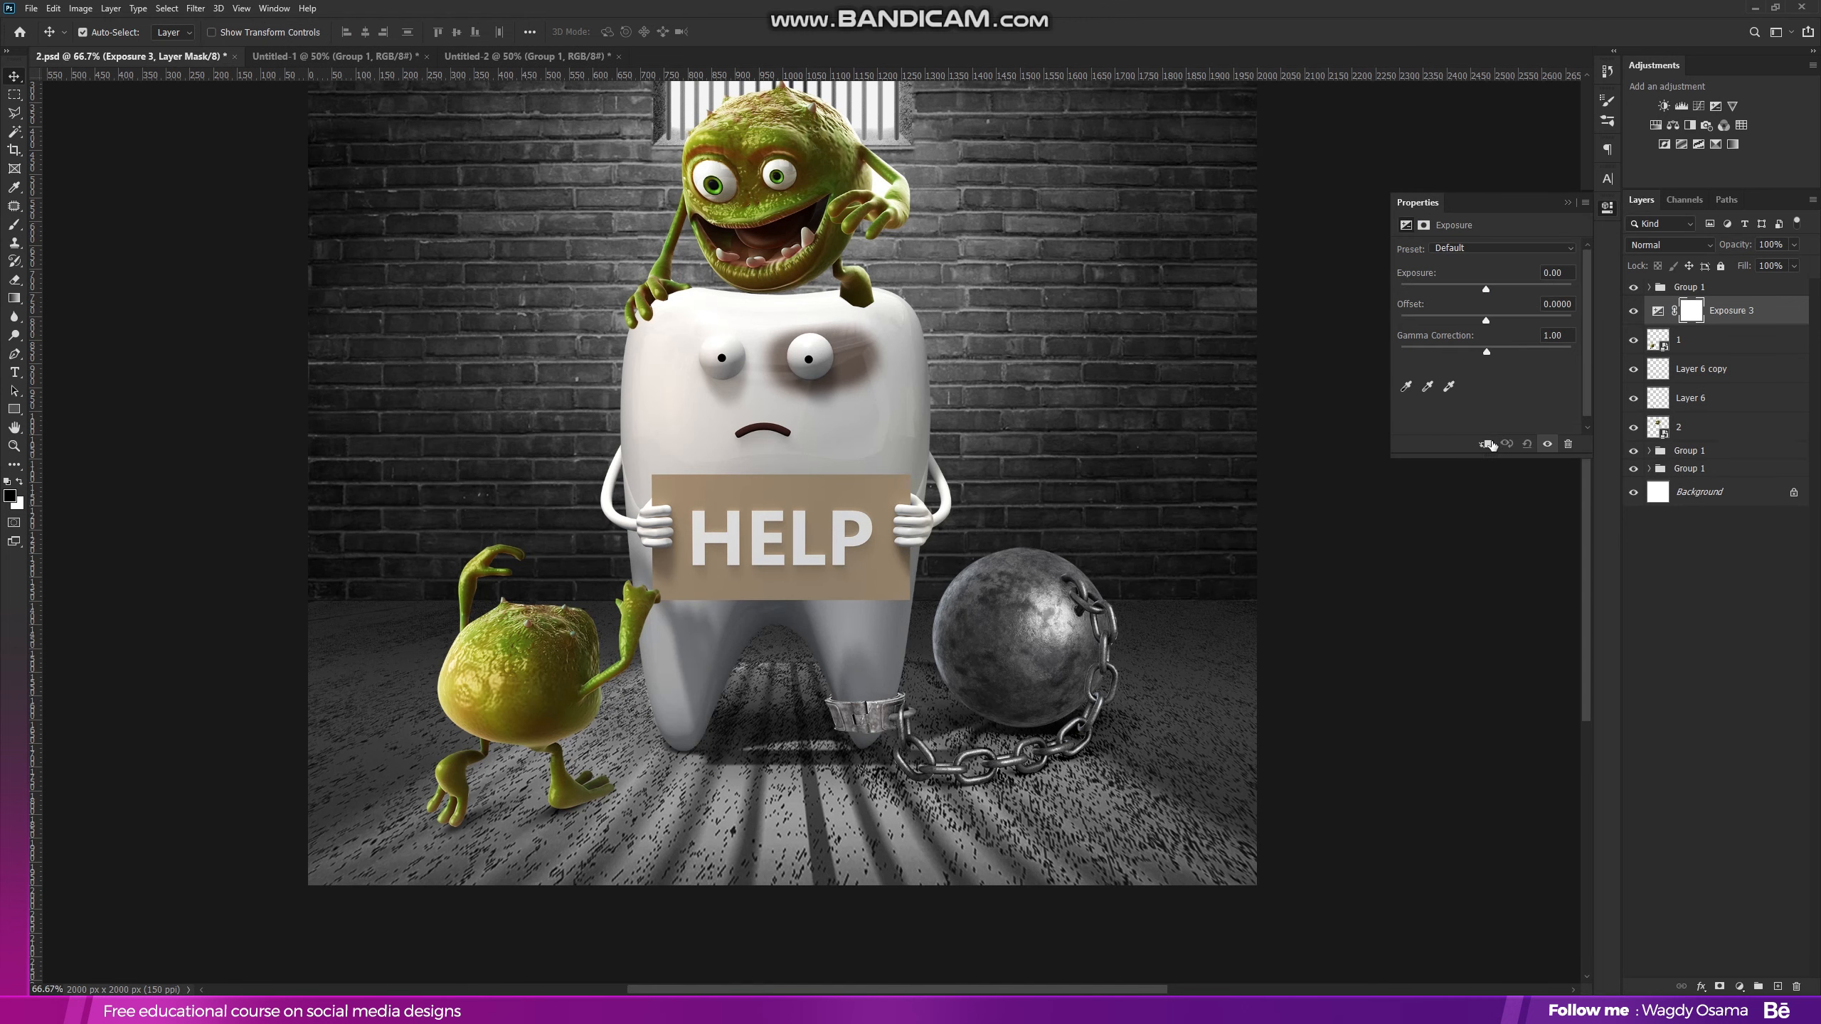
pyautogui.click(1486, 444)
pyautogui.moveTo(1495, 355); pyautogui.dragTo(1499, 353)
pyautogui.moveTo(1484, 288); pyautogui.dragTo(1480, 288)
pyautogui.click(1577, 206)
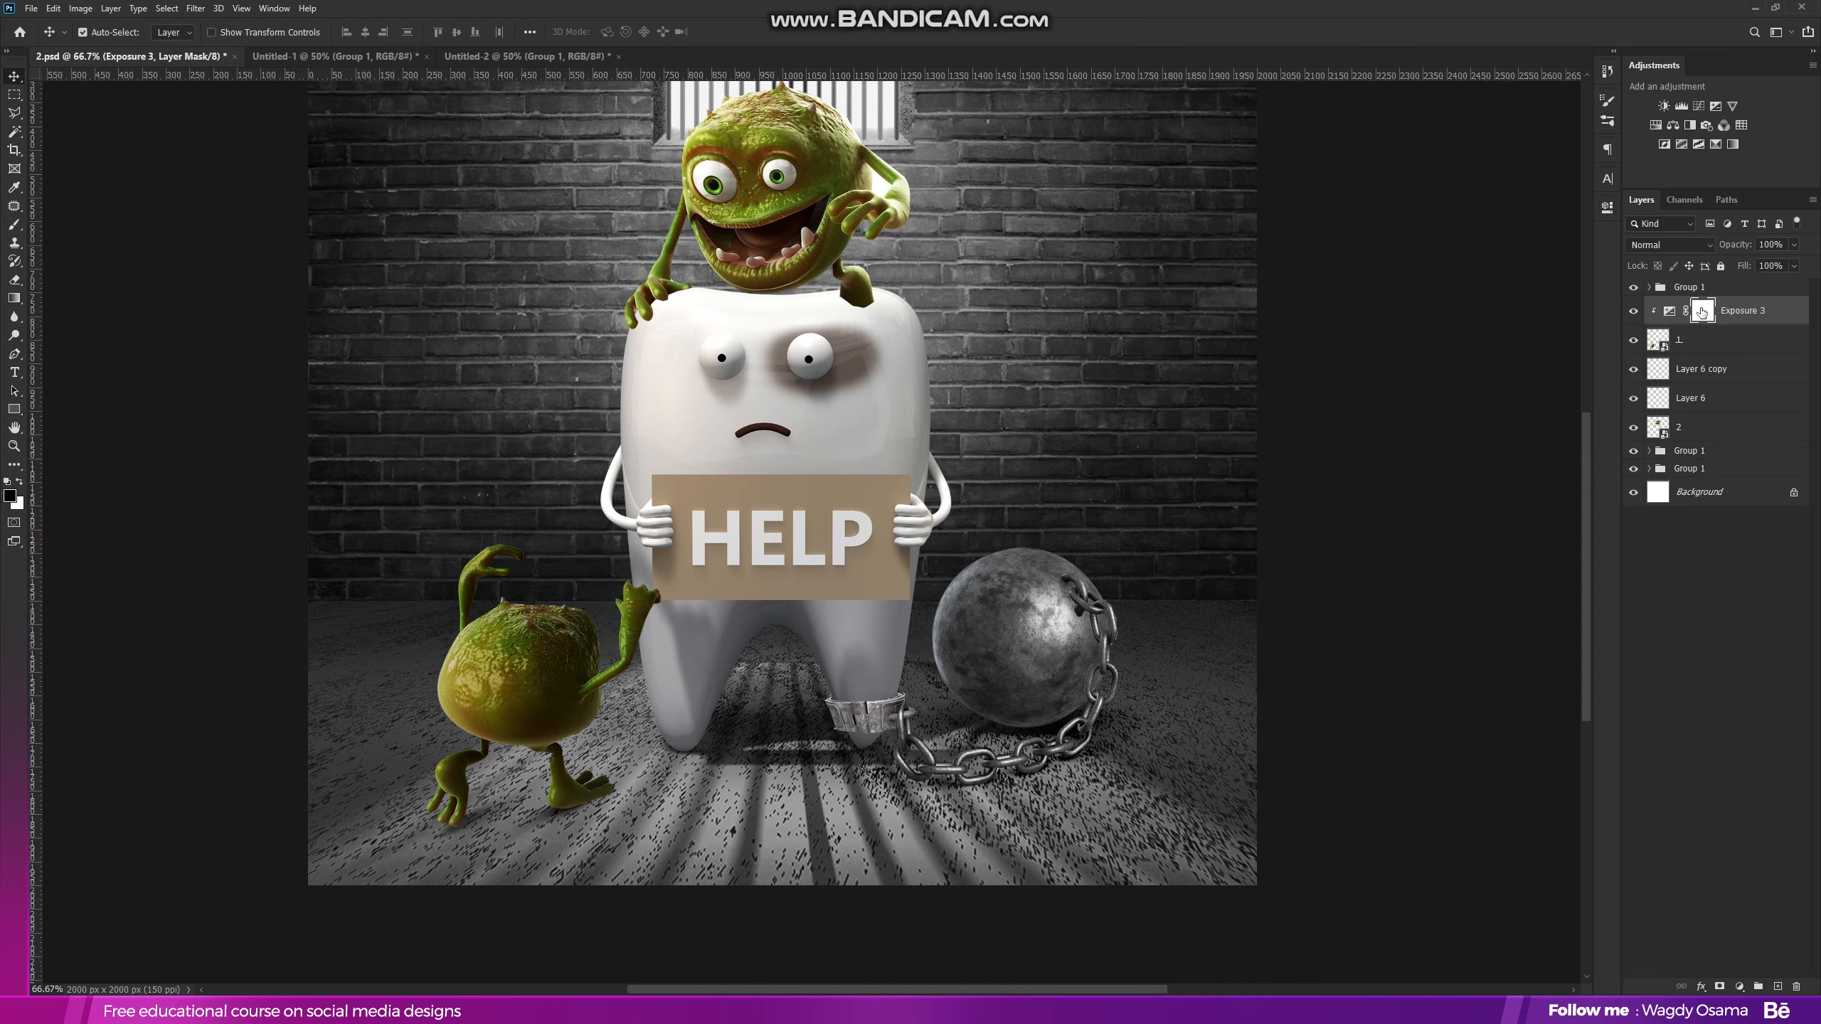
# - Invert the Exposure mask, paint the darkening onto parts of the small monster with a soft white 352 px brush, and compare the effect
pyautogui.hotkey('ctrl', 'i')
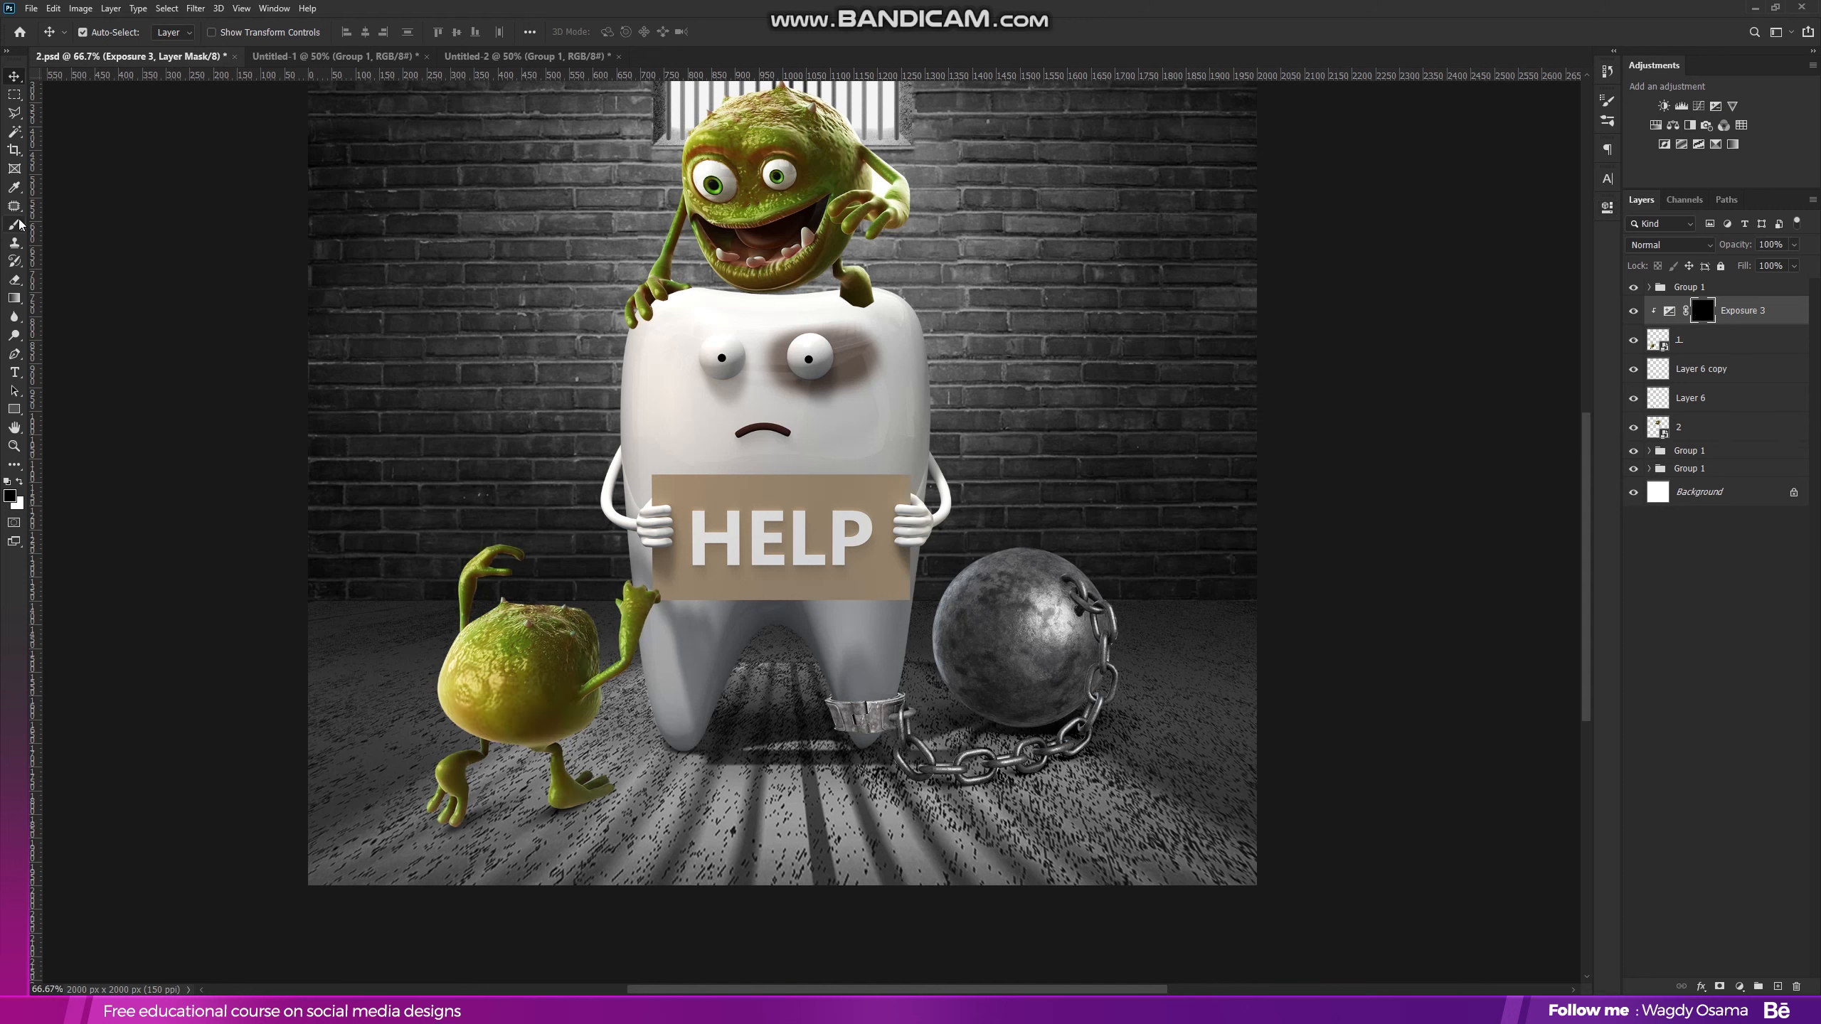
pyautogui.click(14, 225)
pyautogui.rightClick(541, 366)
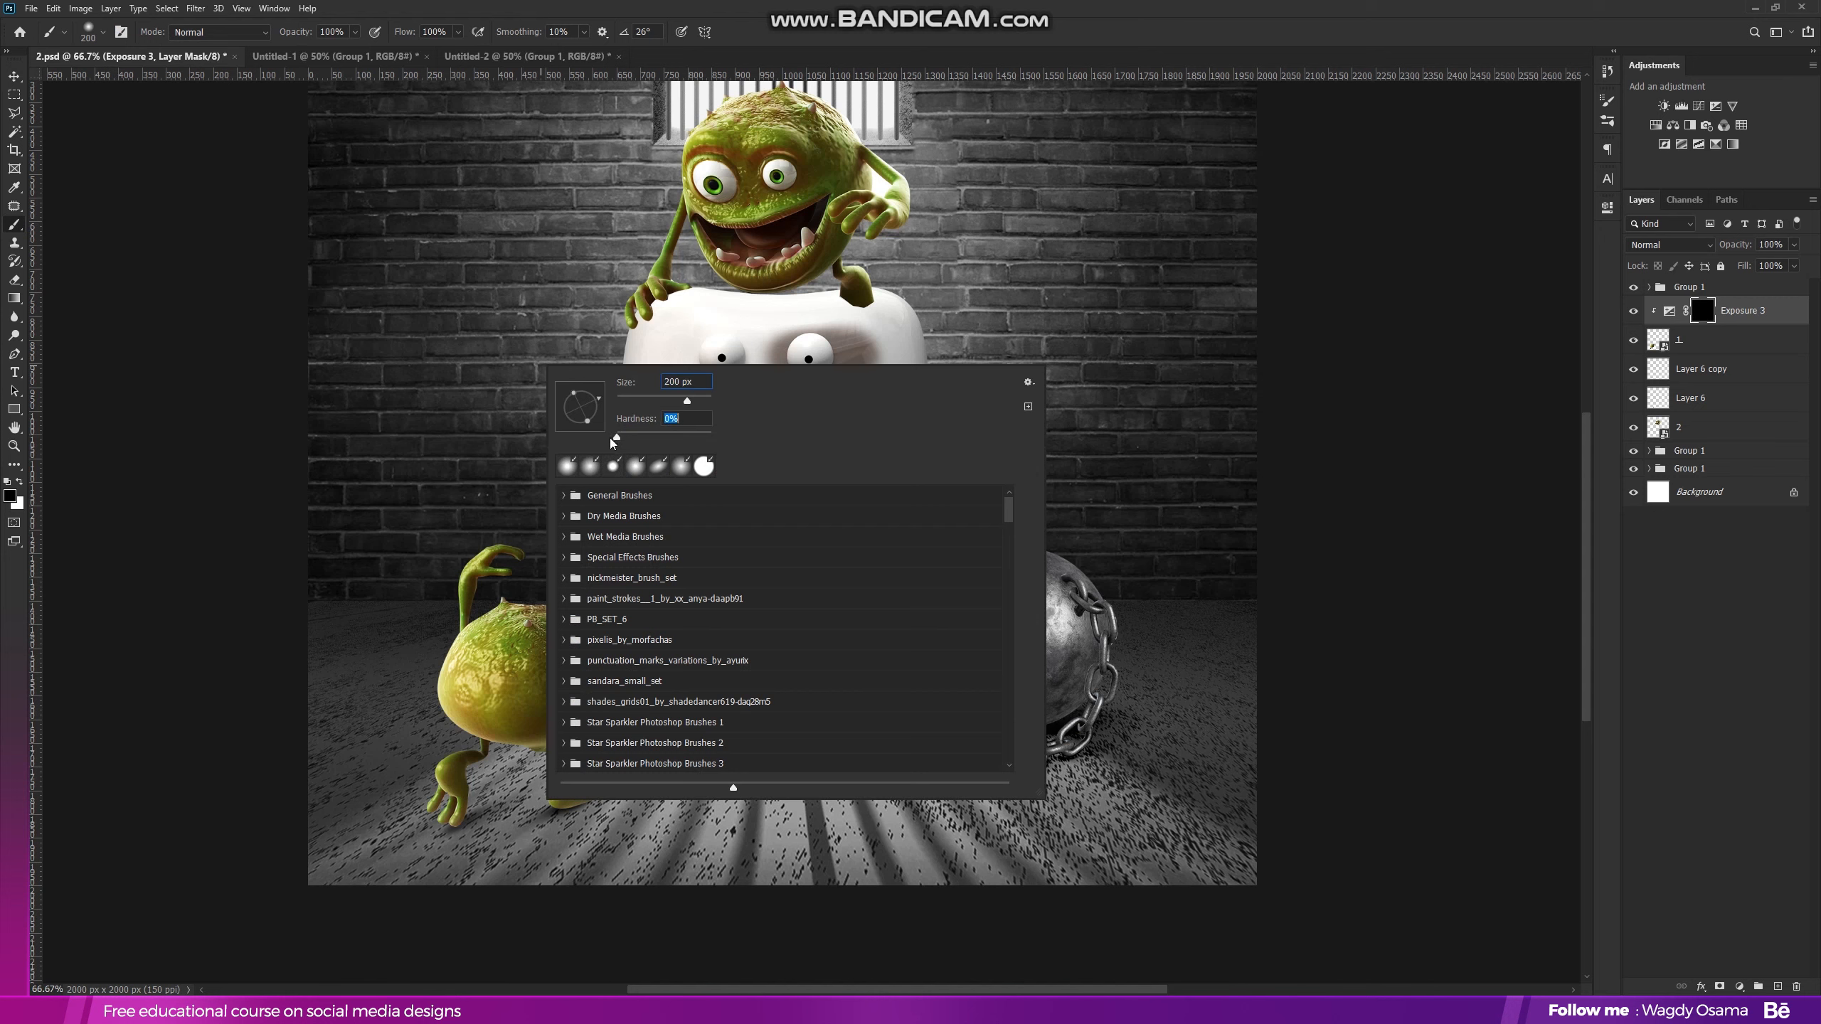
pyautogui.press('Return')
pyautogui.click(19, 486)
pyautogui.rightClick(541, 550)
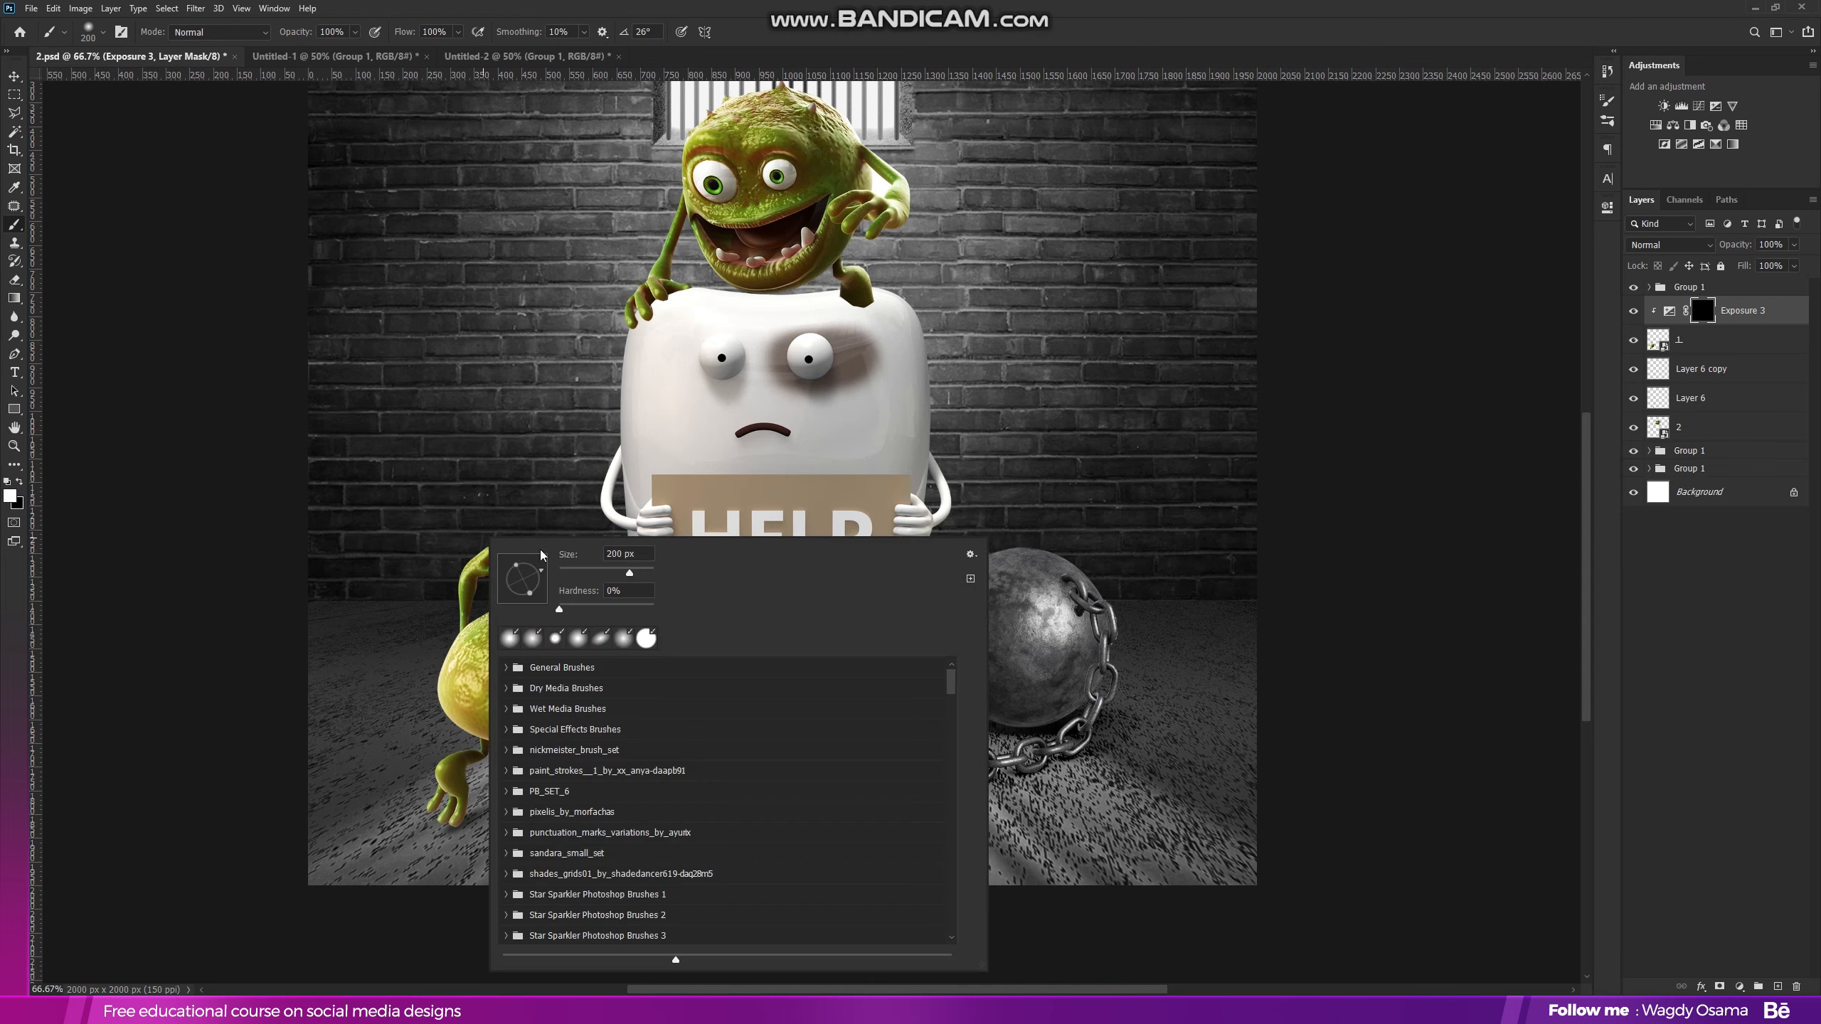
pyautogui.moveTo(631, 574); pyautogui.dragTo(640, 574)
pyautogui.press('Return')
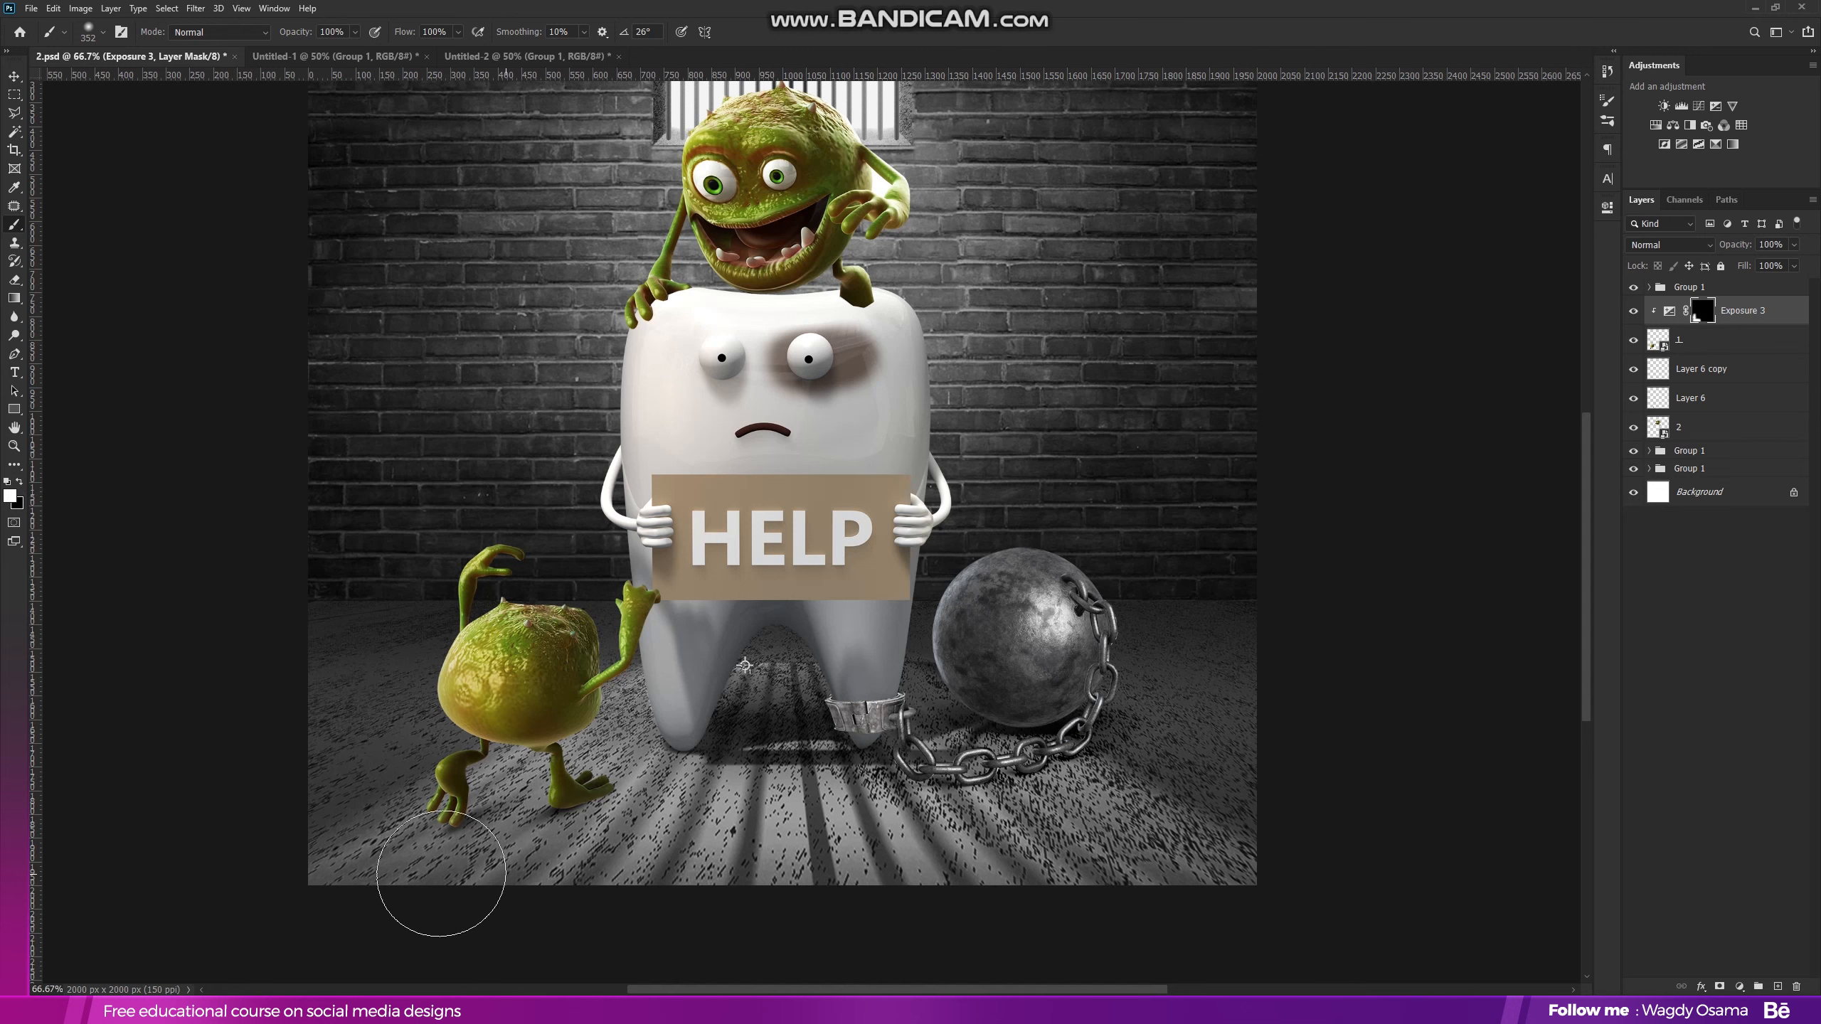
pyautogui.click(1634, 313)
pyautogui.click(1634, 313)
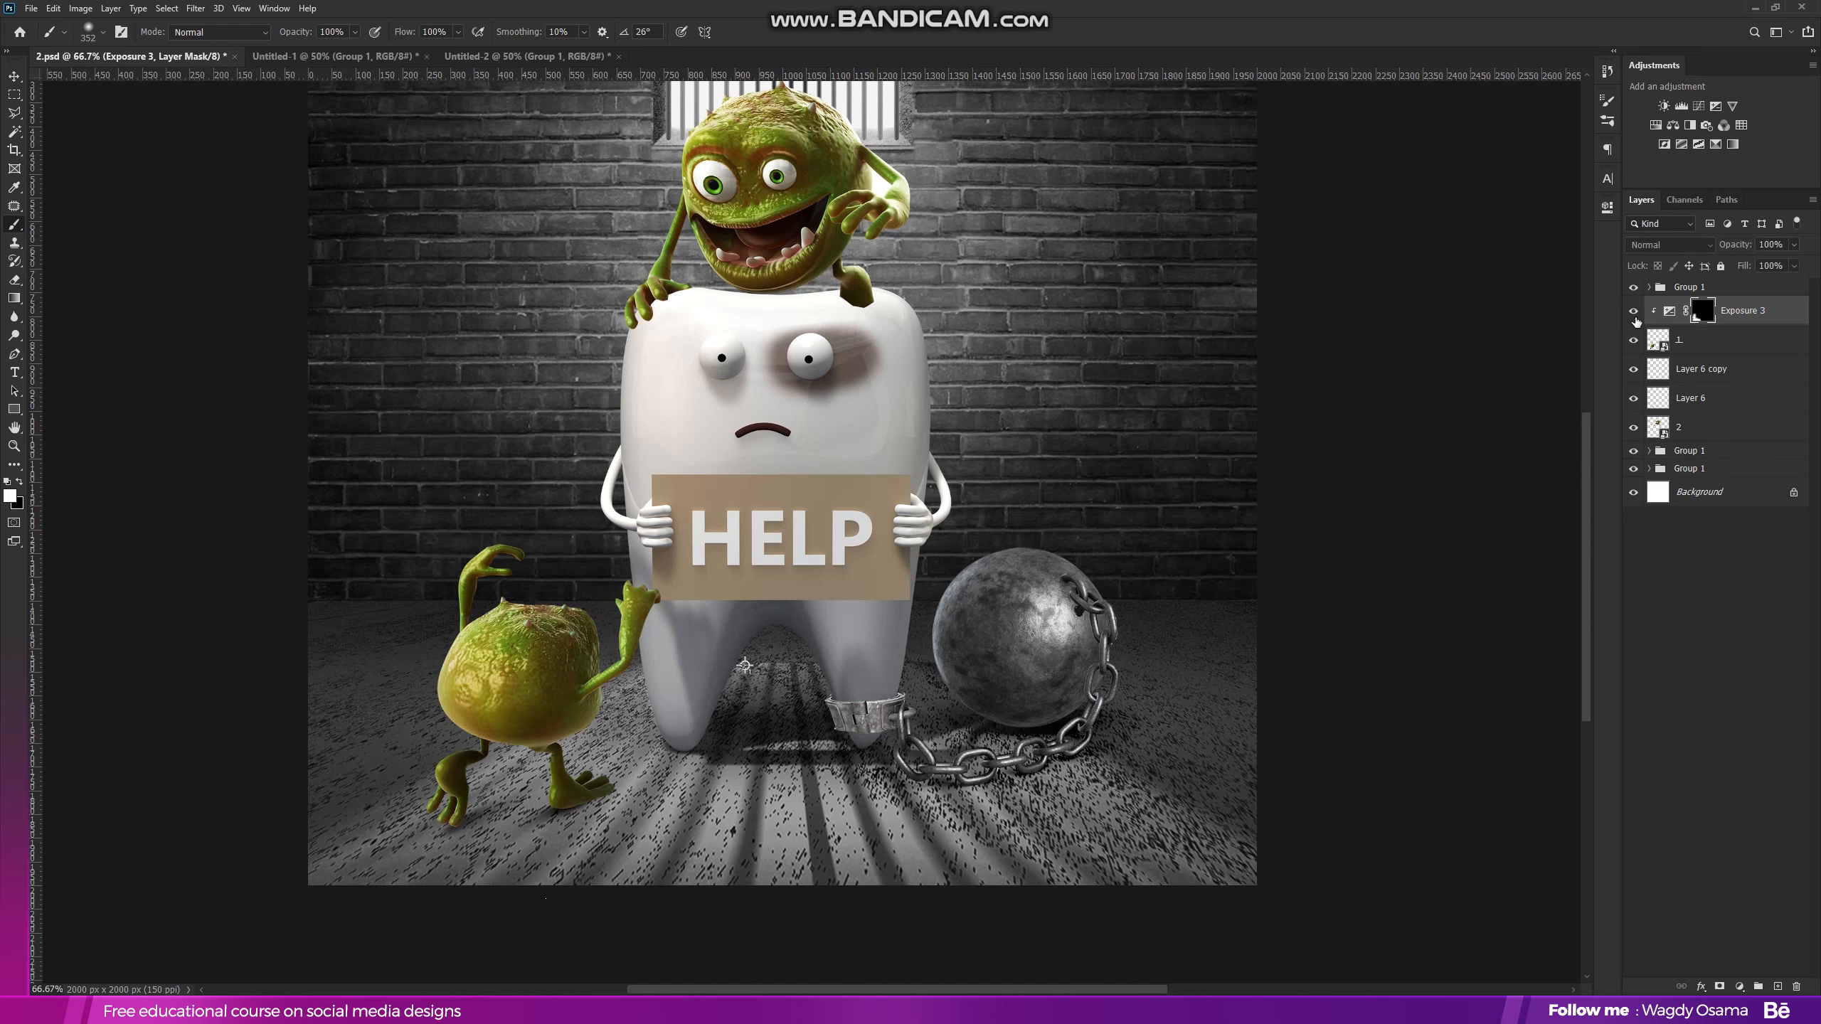
# - Group monster "1" with its Exposure 3 adjustment and two foot shadow layers, and toggle the group's visibility to check it
pyautogui.click(14, 83)
pyautogui.moveTo(861, 286); pyautogui.dragTo(831, 340)
pyautogui.click(1634, 400)
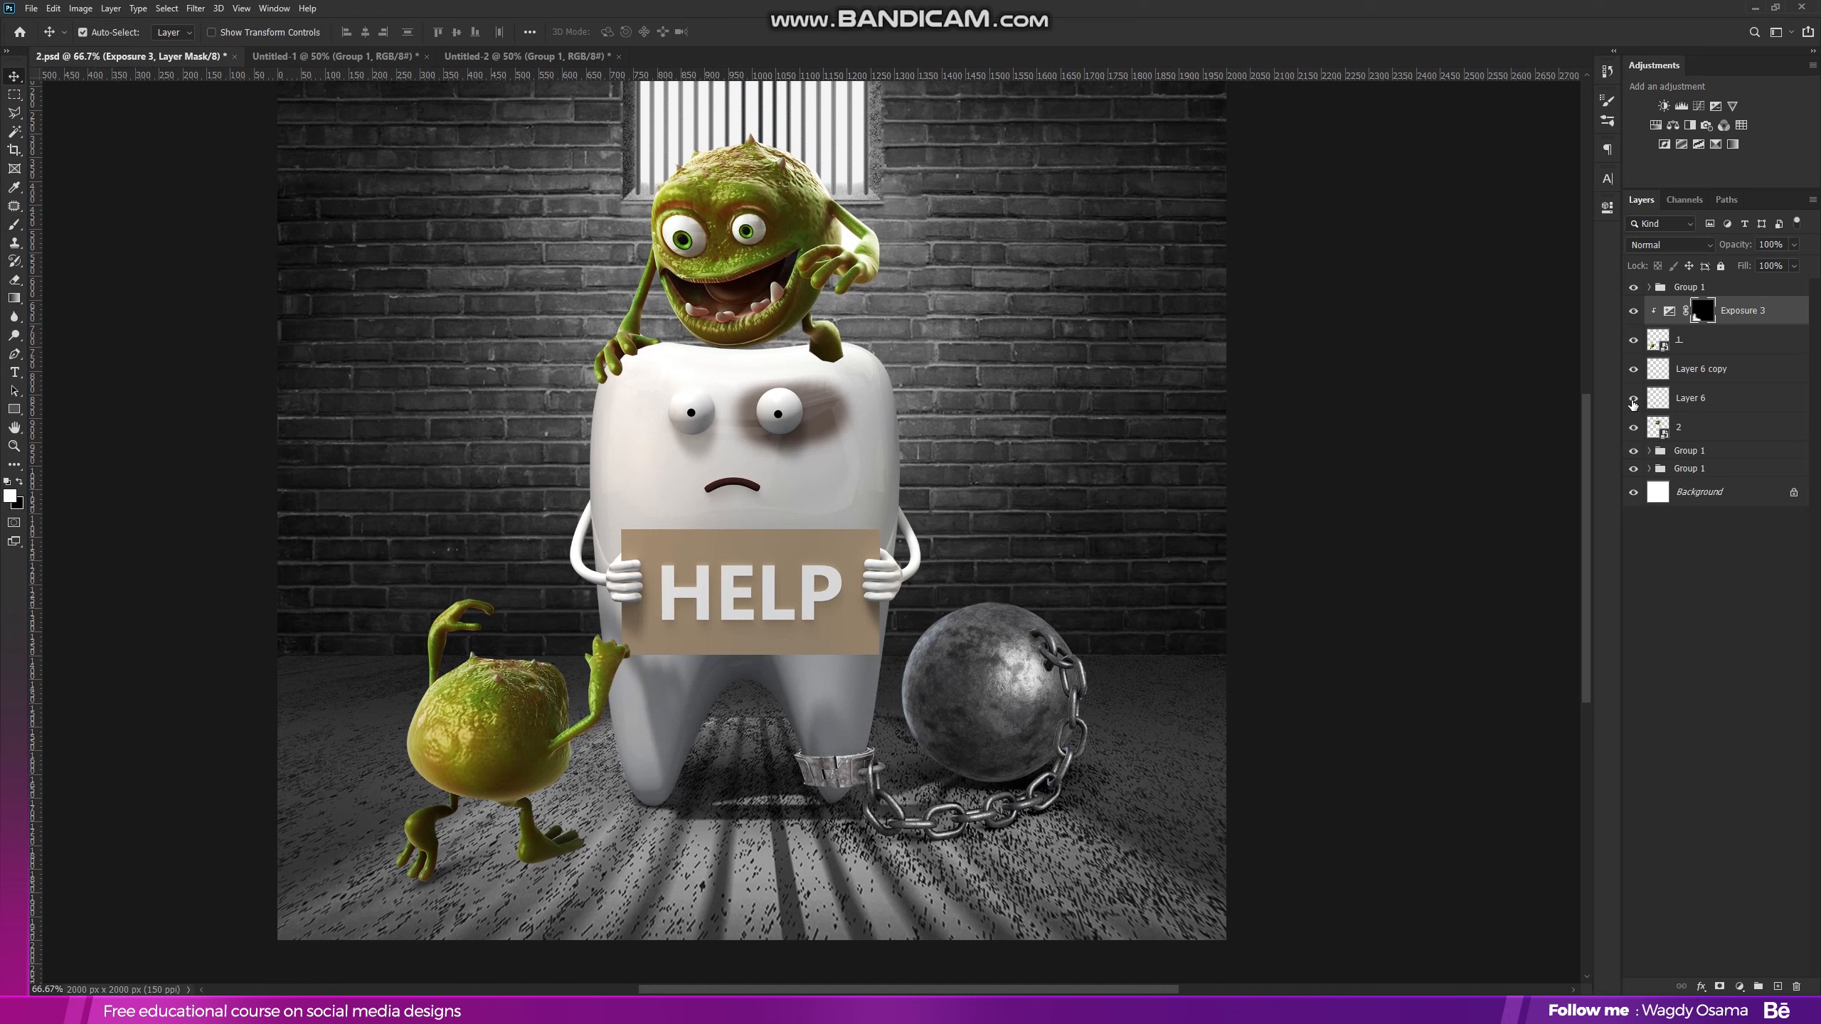
pyautogui.keyDown('shift'); pyautogui.click(1700, 406); pyautogui.keyUp('shift')
pyautogui.moveTo(1713, 377); pyautogui.dragTo(1760, 987)
pyautogui.click(1634, 305)
pyautogui.click(1634, 306)
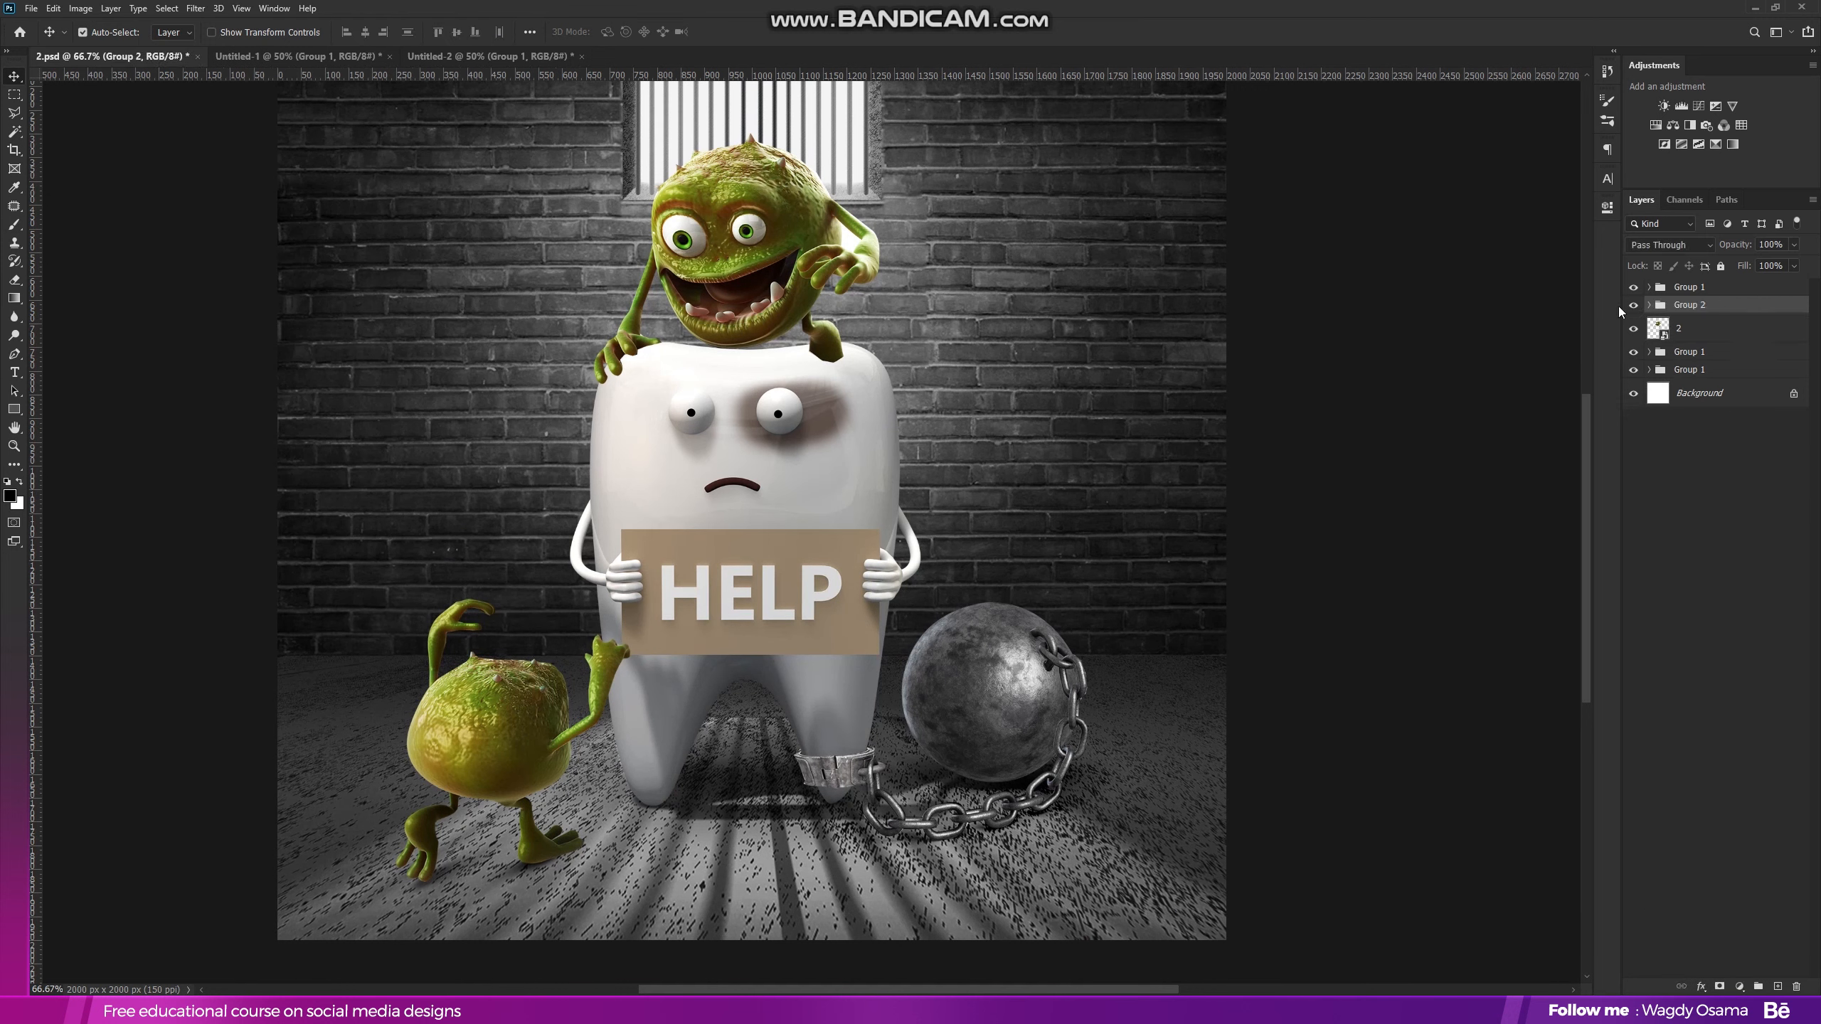
# - Add an Exposure adjustment clipped to the ball and chain layer and set its gamma correction to 0.82
pyautogui.scroll(1, 697, 224)
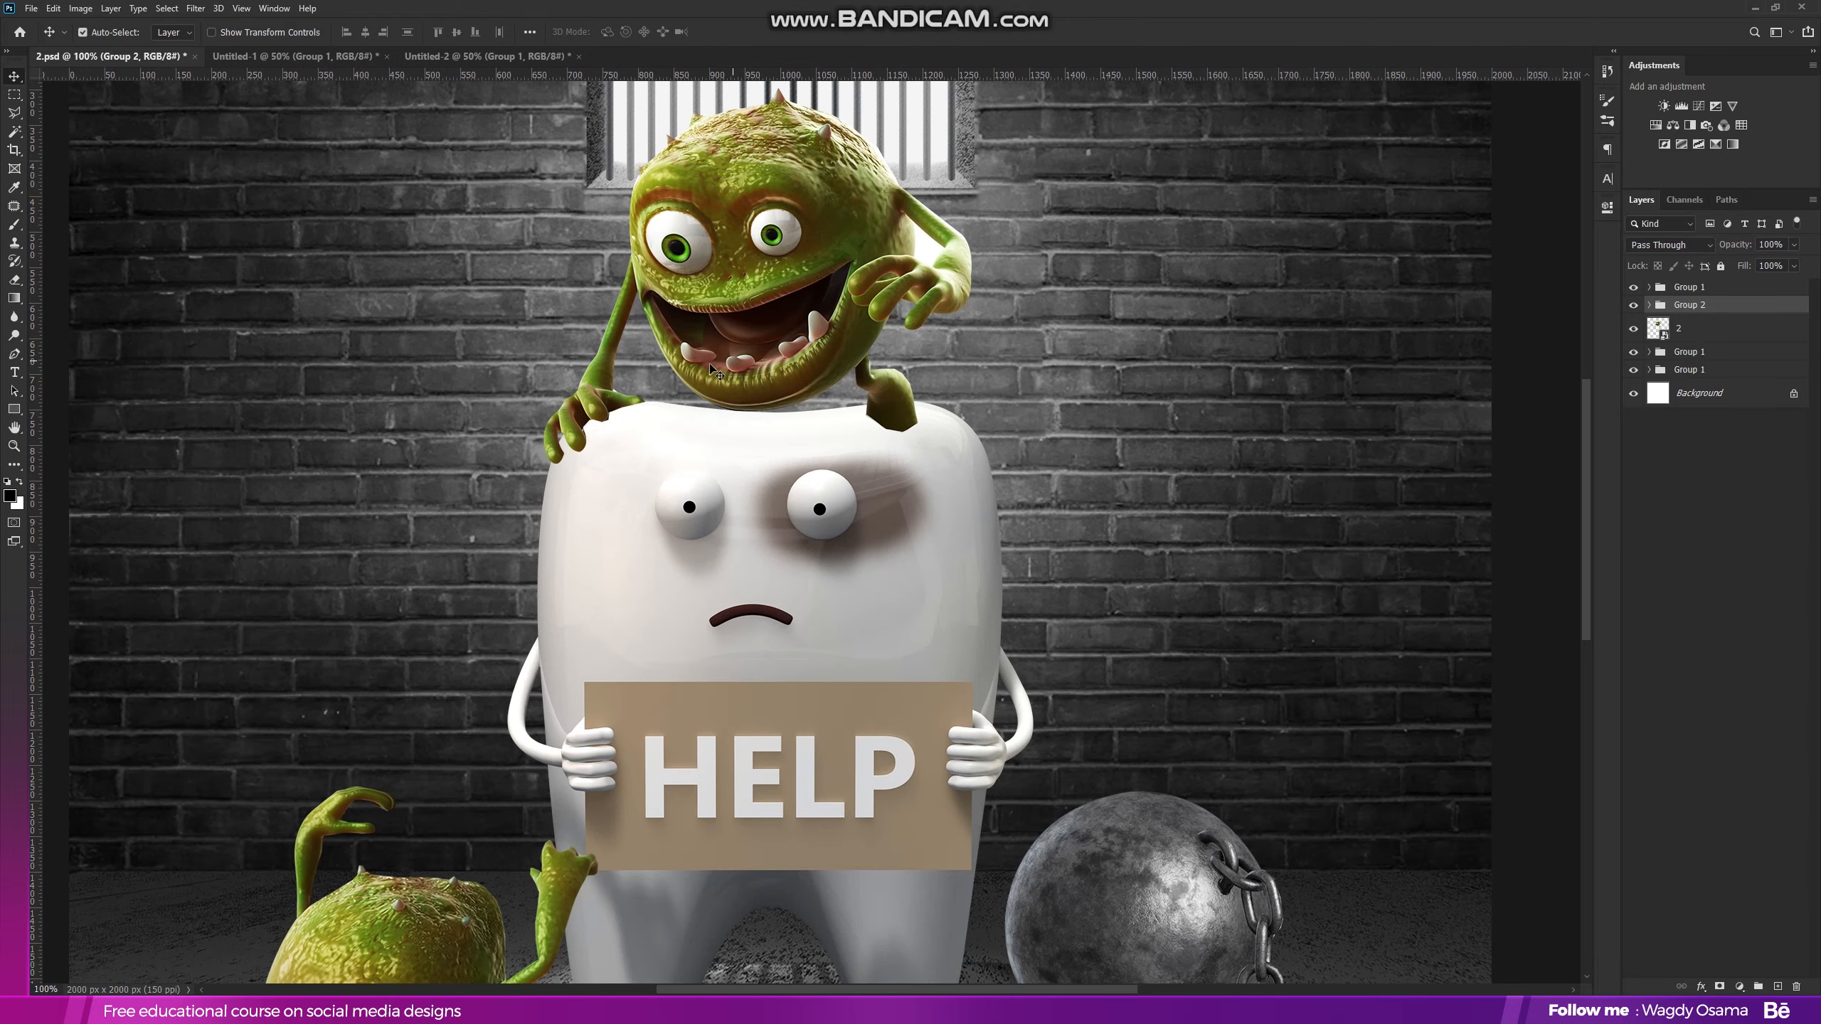
pyautogui.scroll(-2, 697, 373)
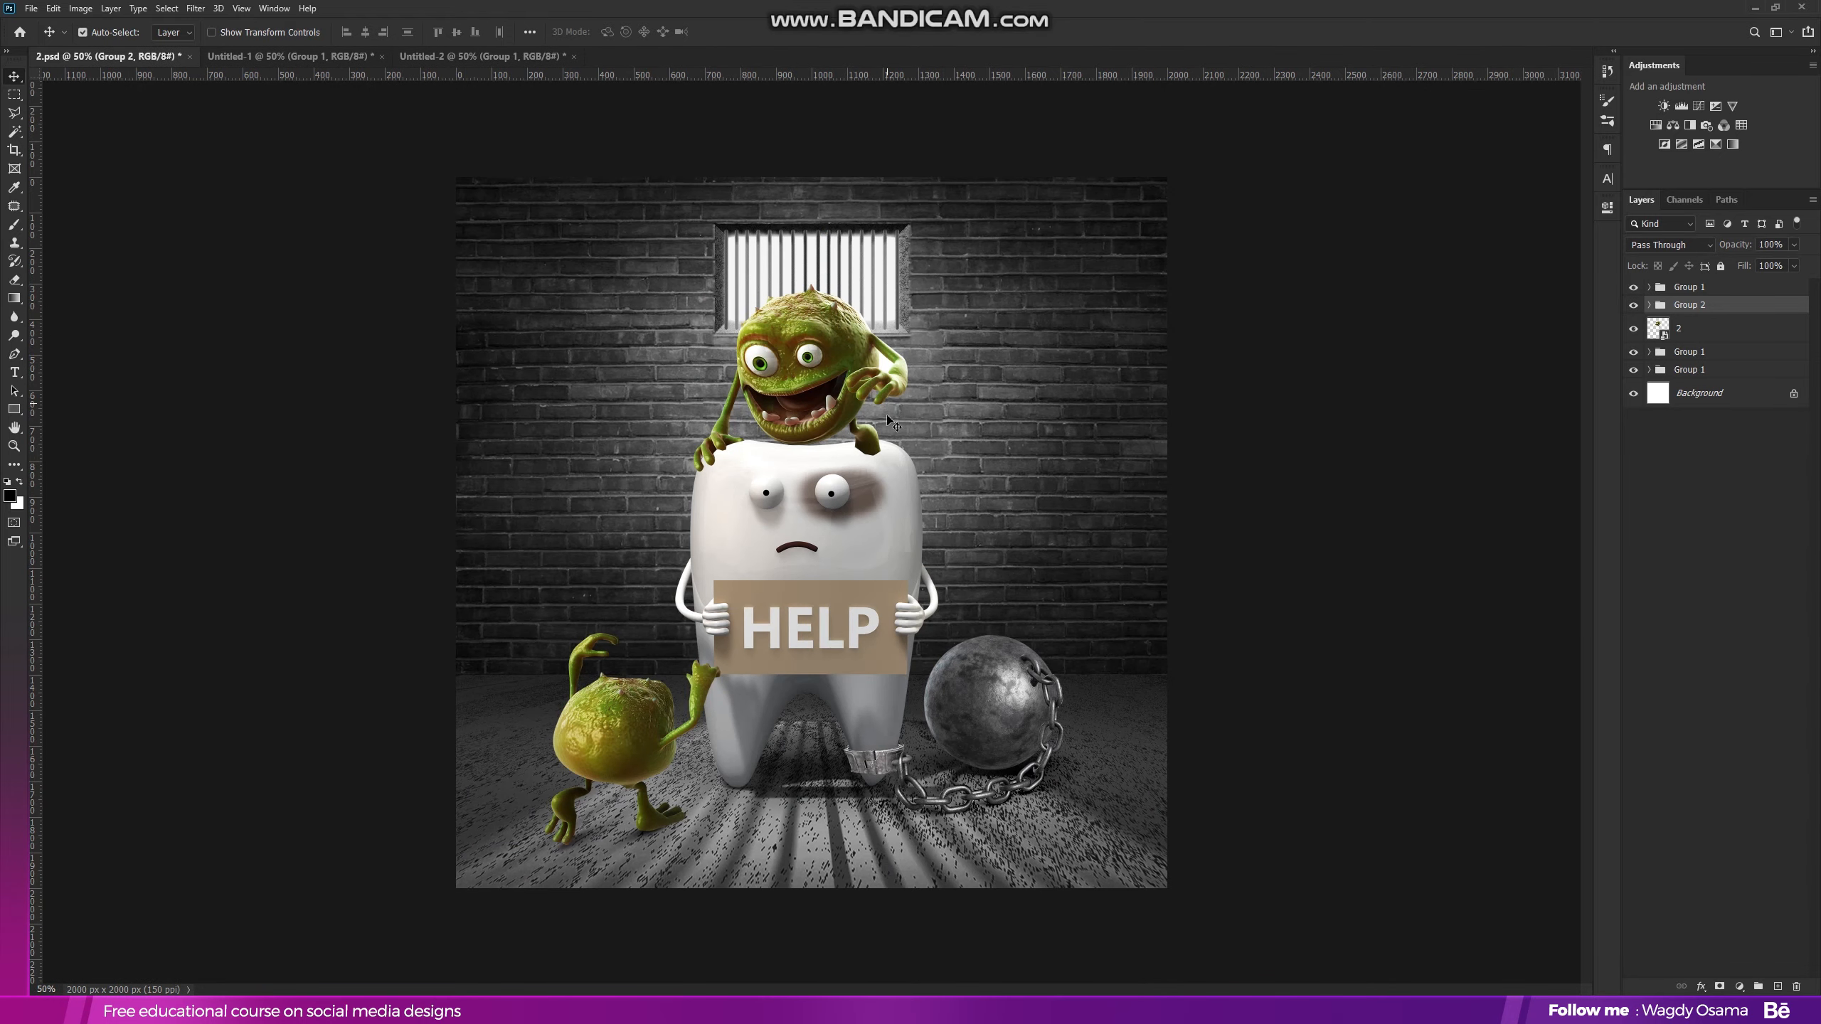
pyautogui.scroll(1, 1036, 660)
pyautogui.click(1036, 660)
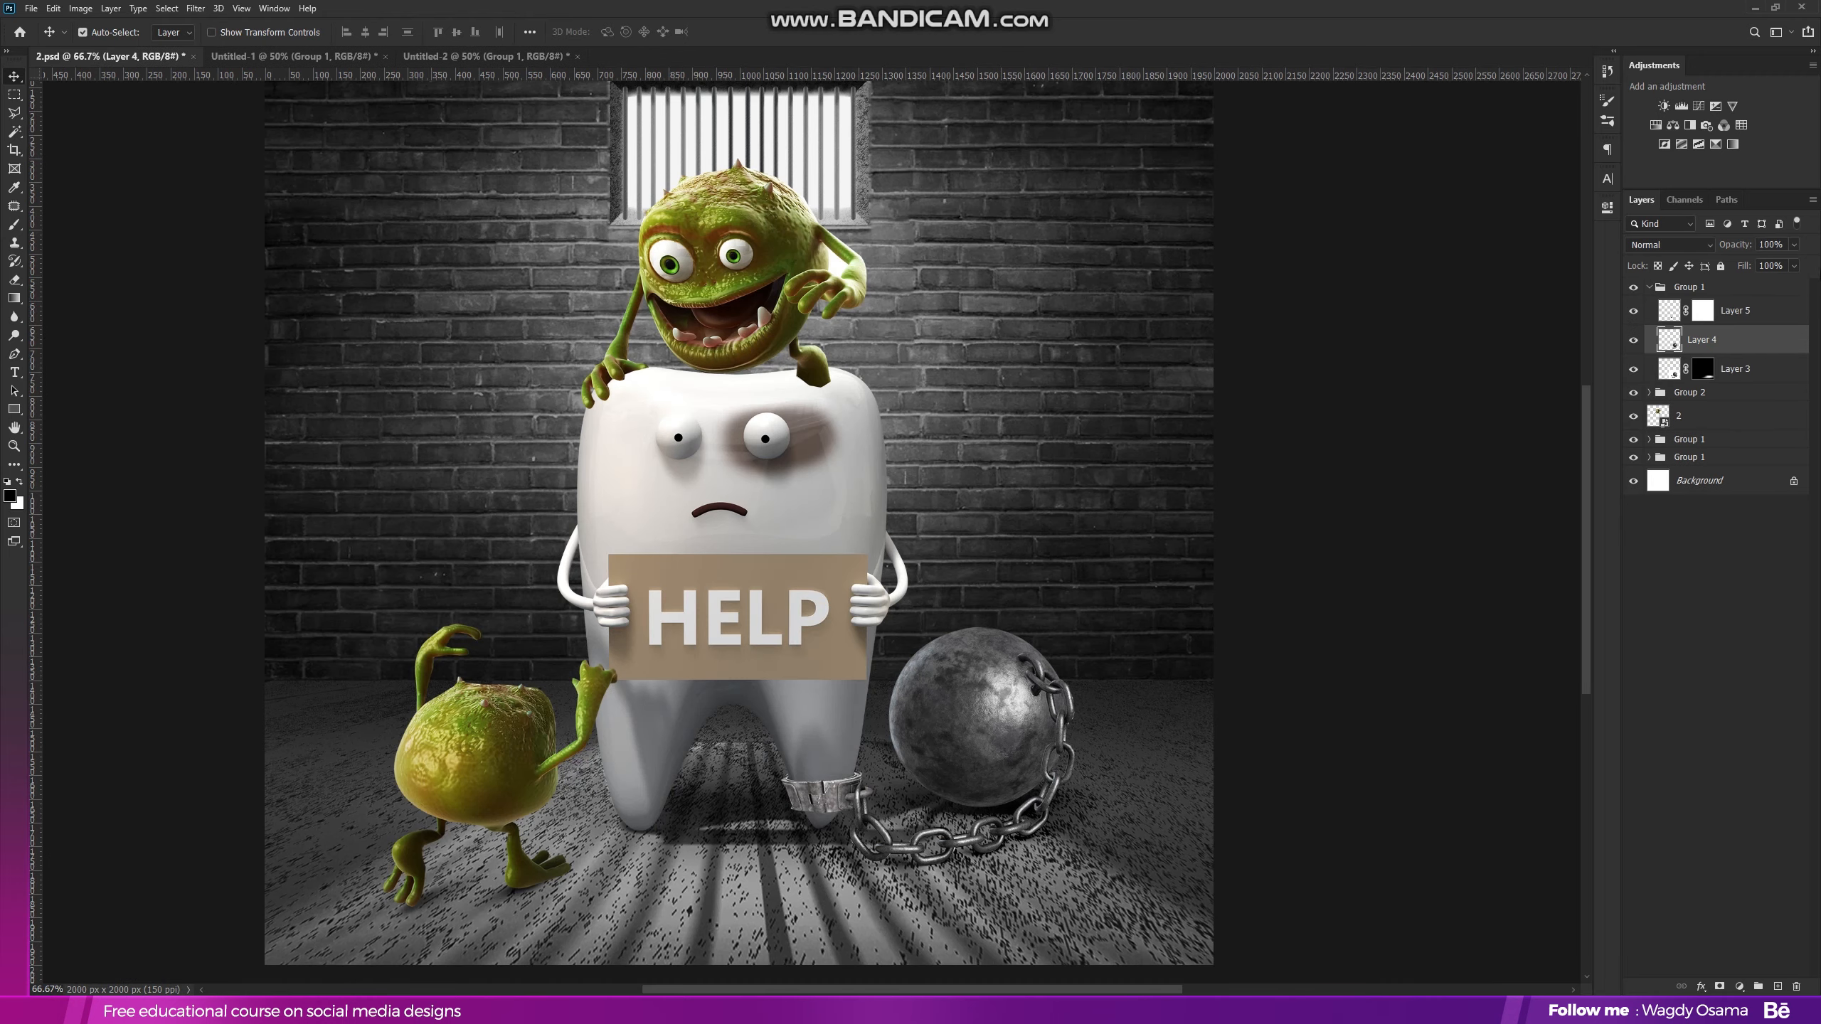
pyautogui.click(1716, 106)
pyautogui.click(1484, 443)
pyautogui.moveTo(1491, 350); pyautogui.dragTo(1496, 351)
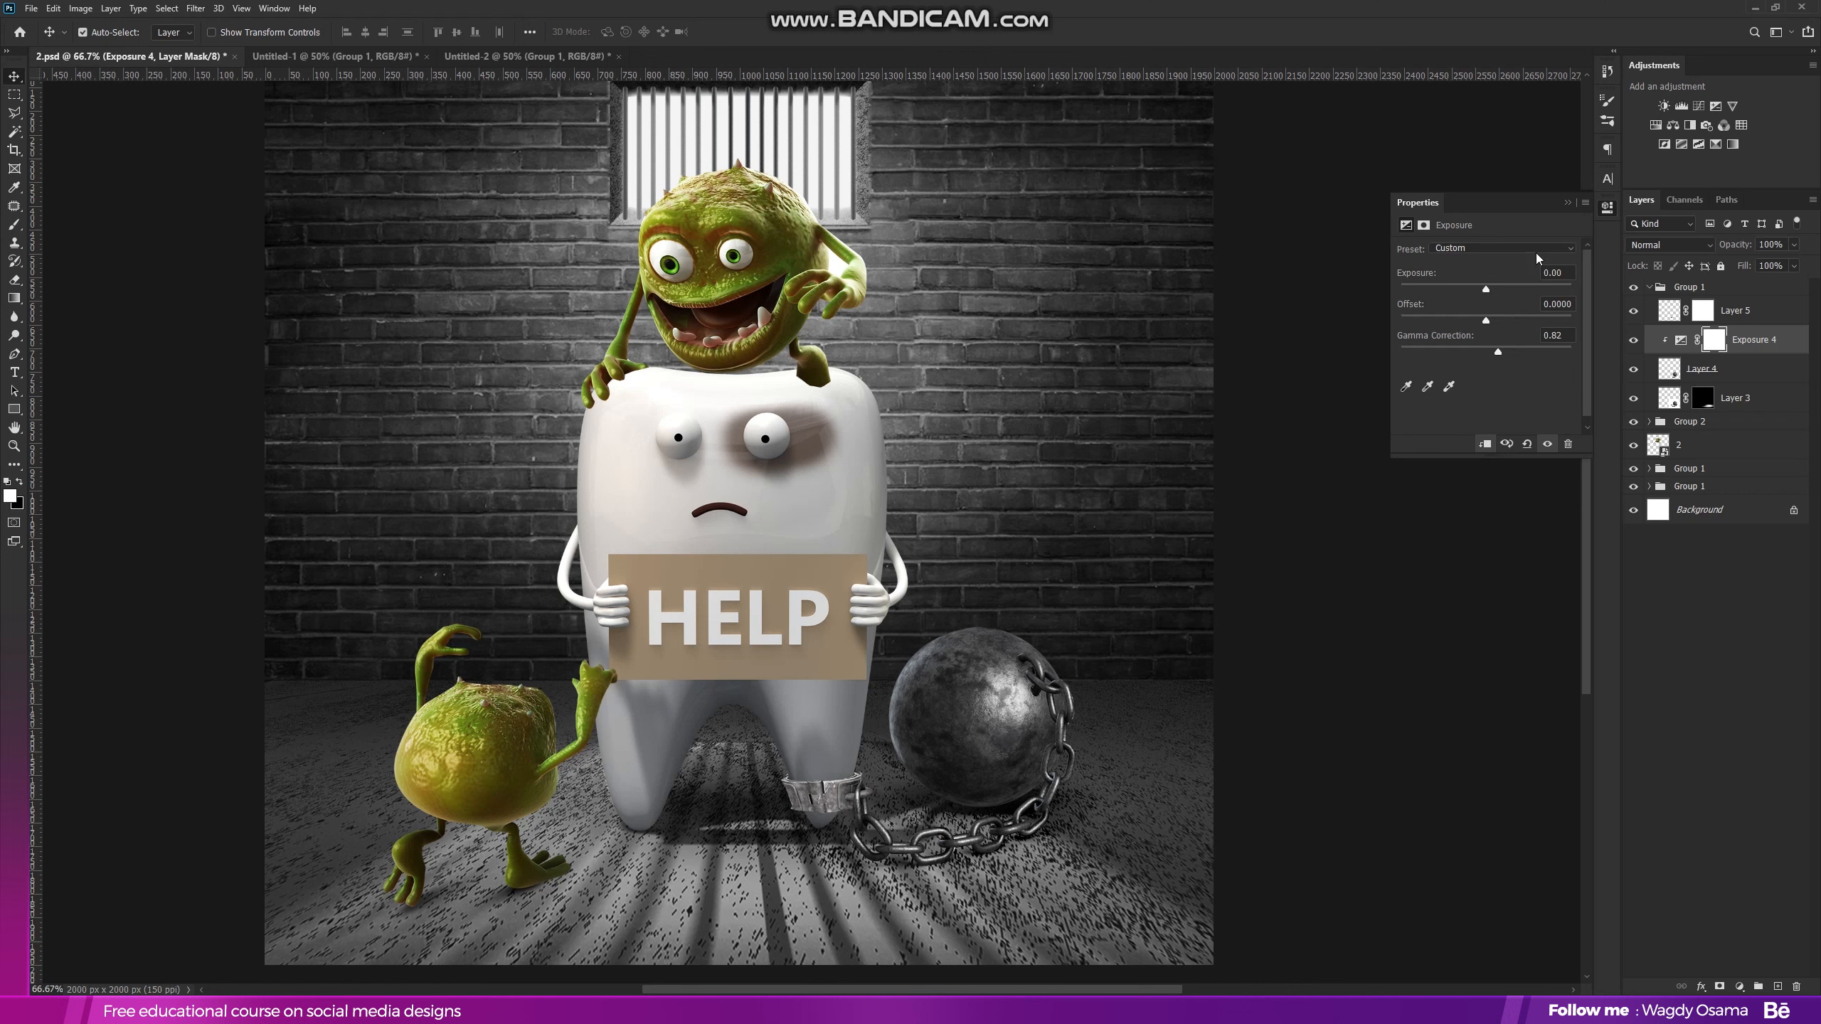
pyautogui.click(1569, 202)
# - Add an Exposure adjustment clipped to the ankle shackle layer, set its gamma correction to 0.68, and collapse the group
pyautogui.click(833, 797)
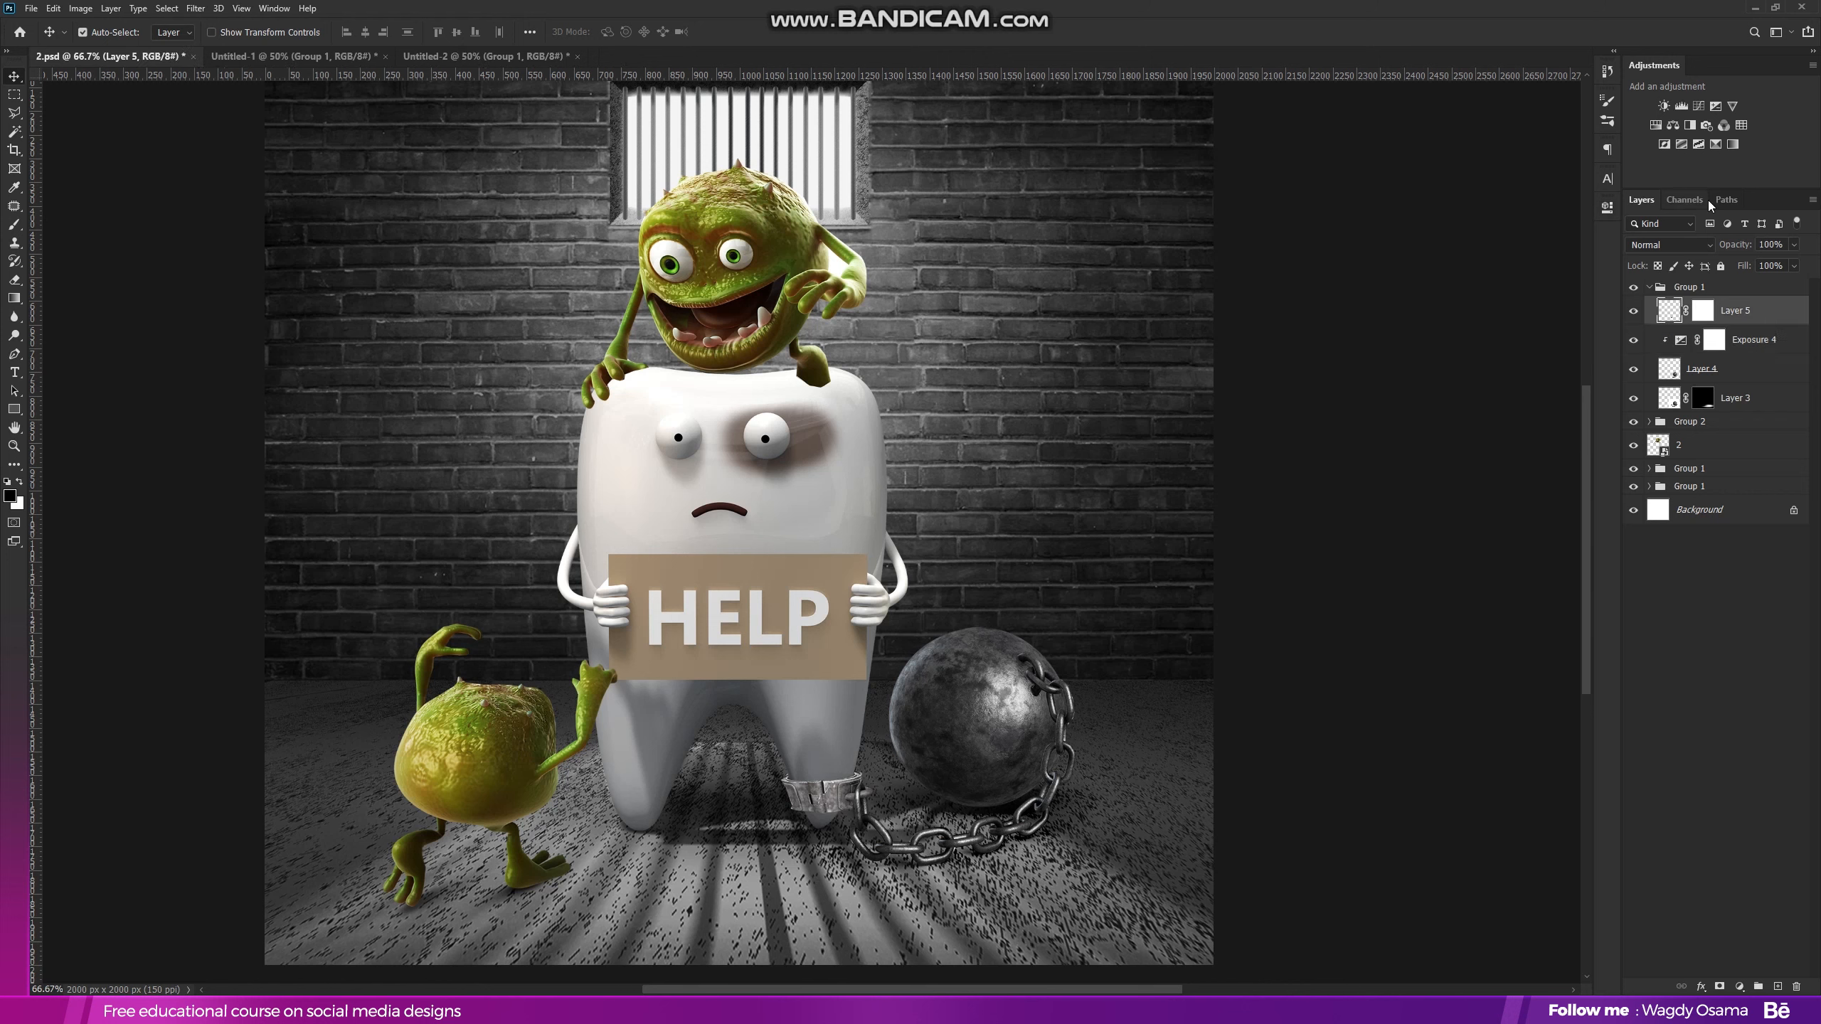
pyautogui.click(1716, 105)
pyautogui.click(1484, 443)
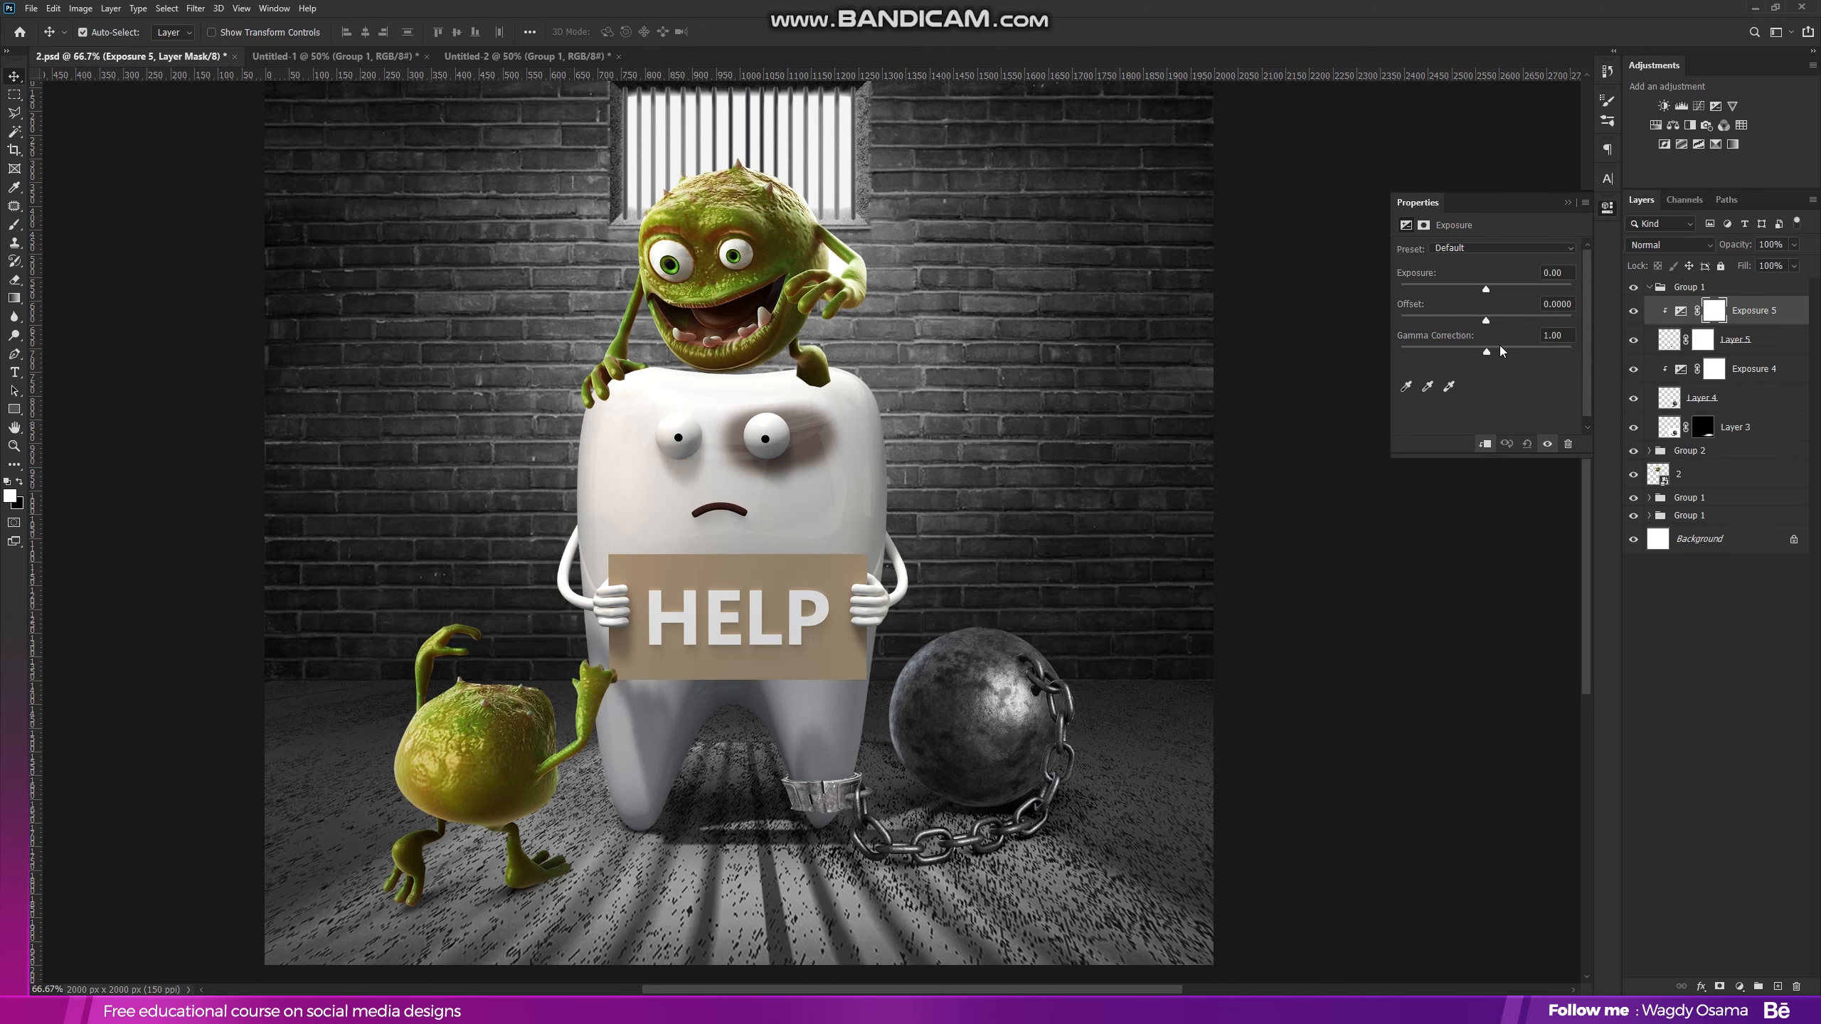
pyautogui.moveTo(1501, 350); pyautogui.dragTo(1506, 350)
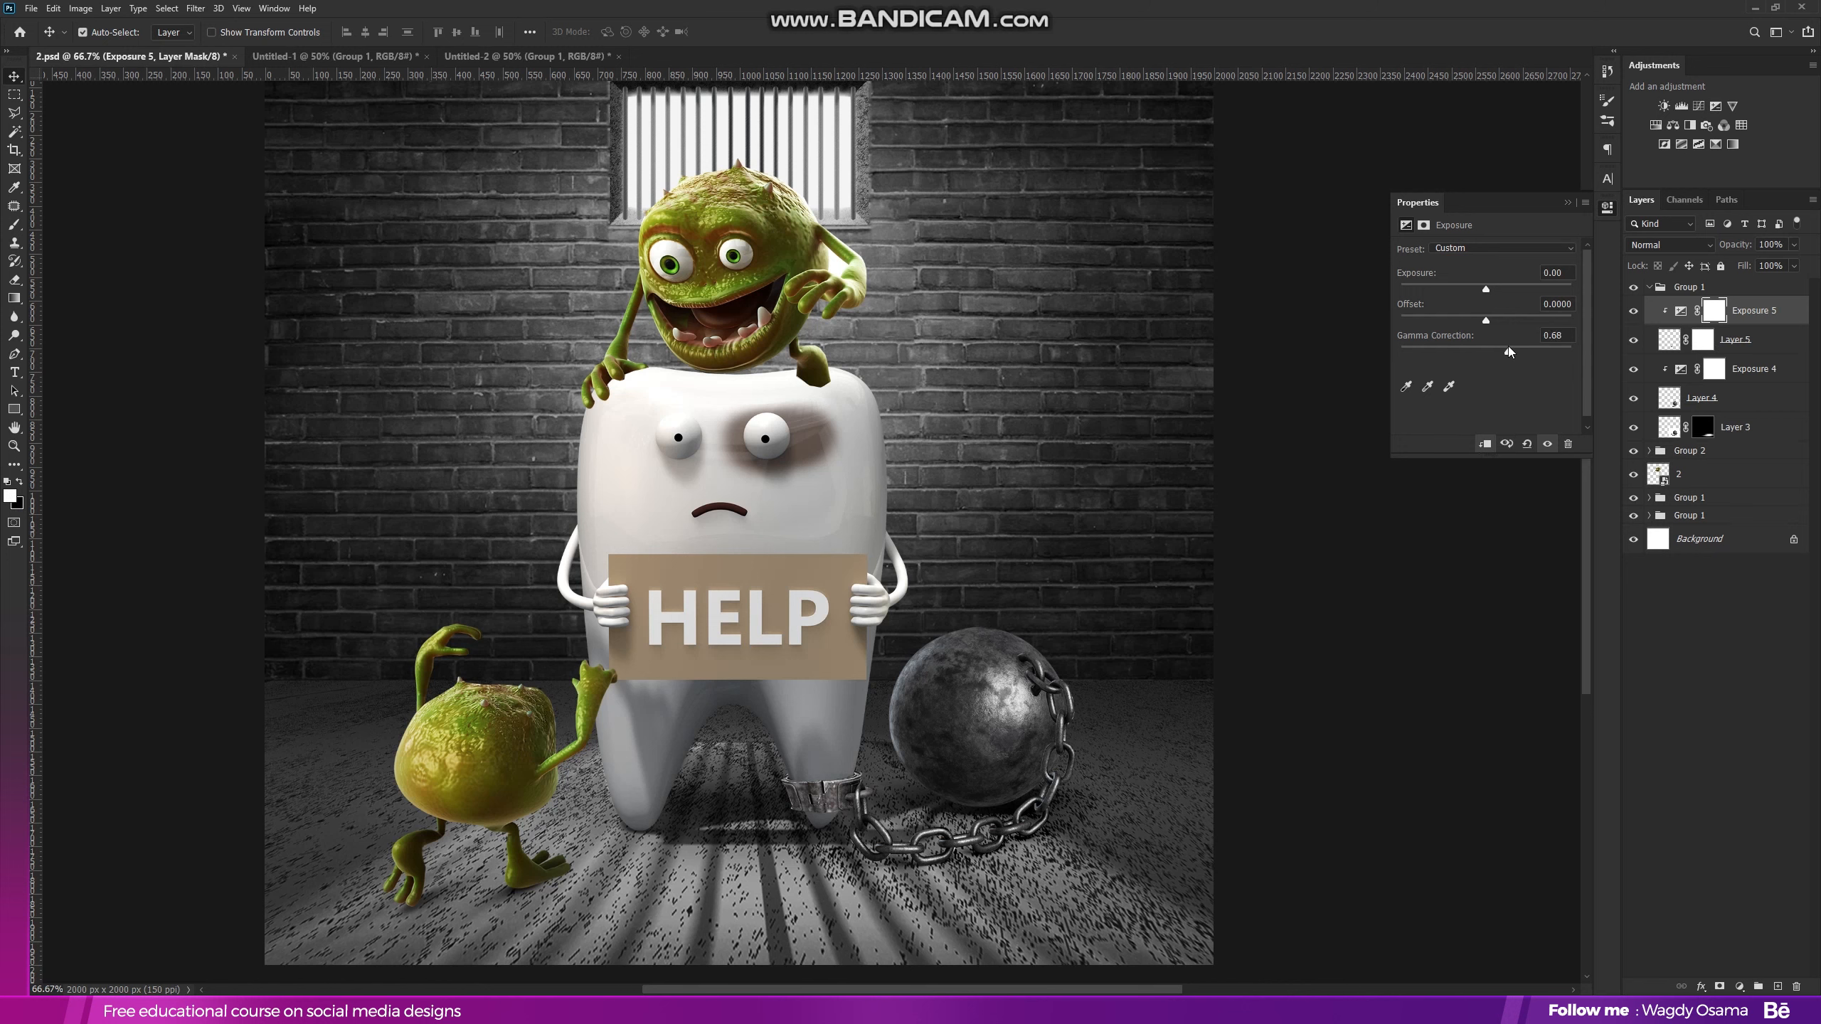
pyautogui.click(1567, 202)
pyautogui.click(1650, 286)
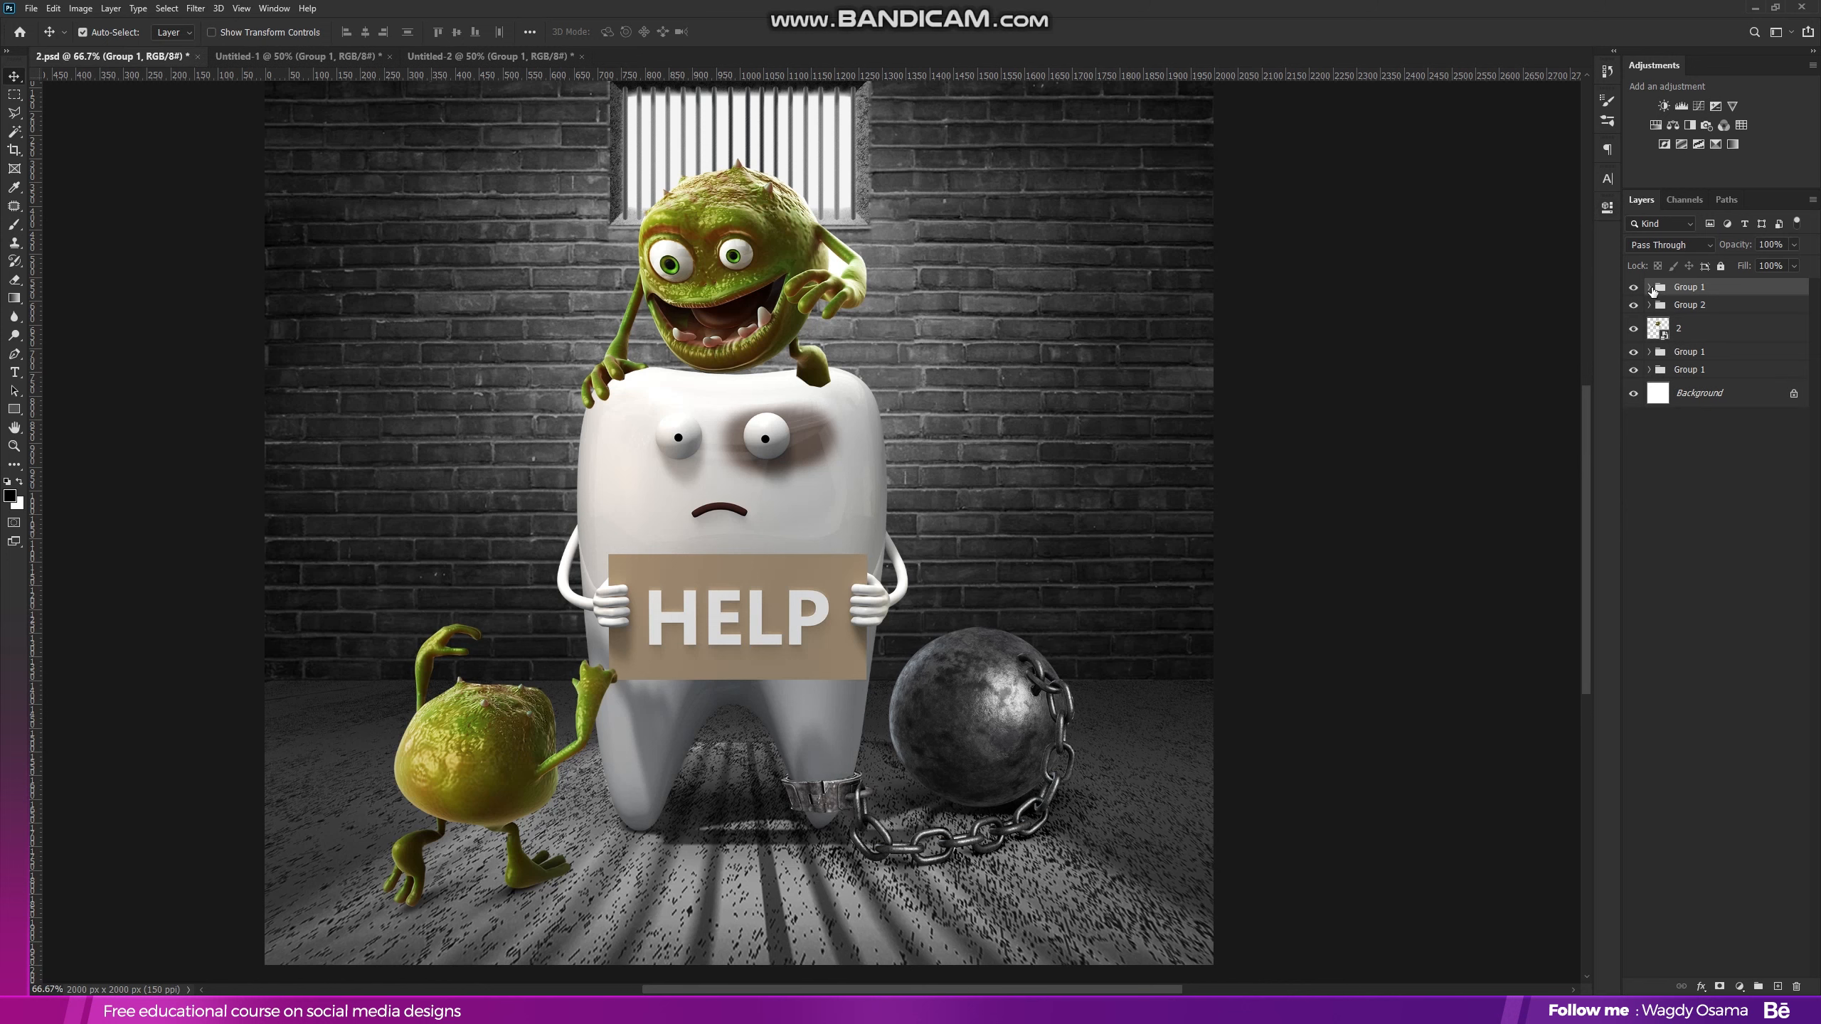
# - Identify monster layer "2" and the group beneath it by toggling their visibility, and move the layer into that group
pyautogui.click(1694, 336)
pyautogui.click(1633, 328)
pyautogui.click(1634, 329)
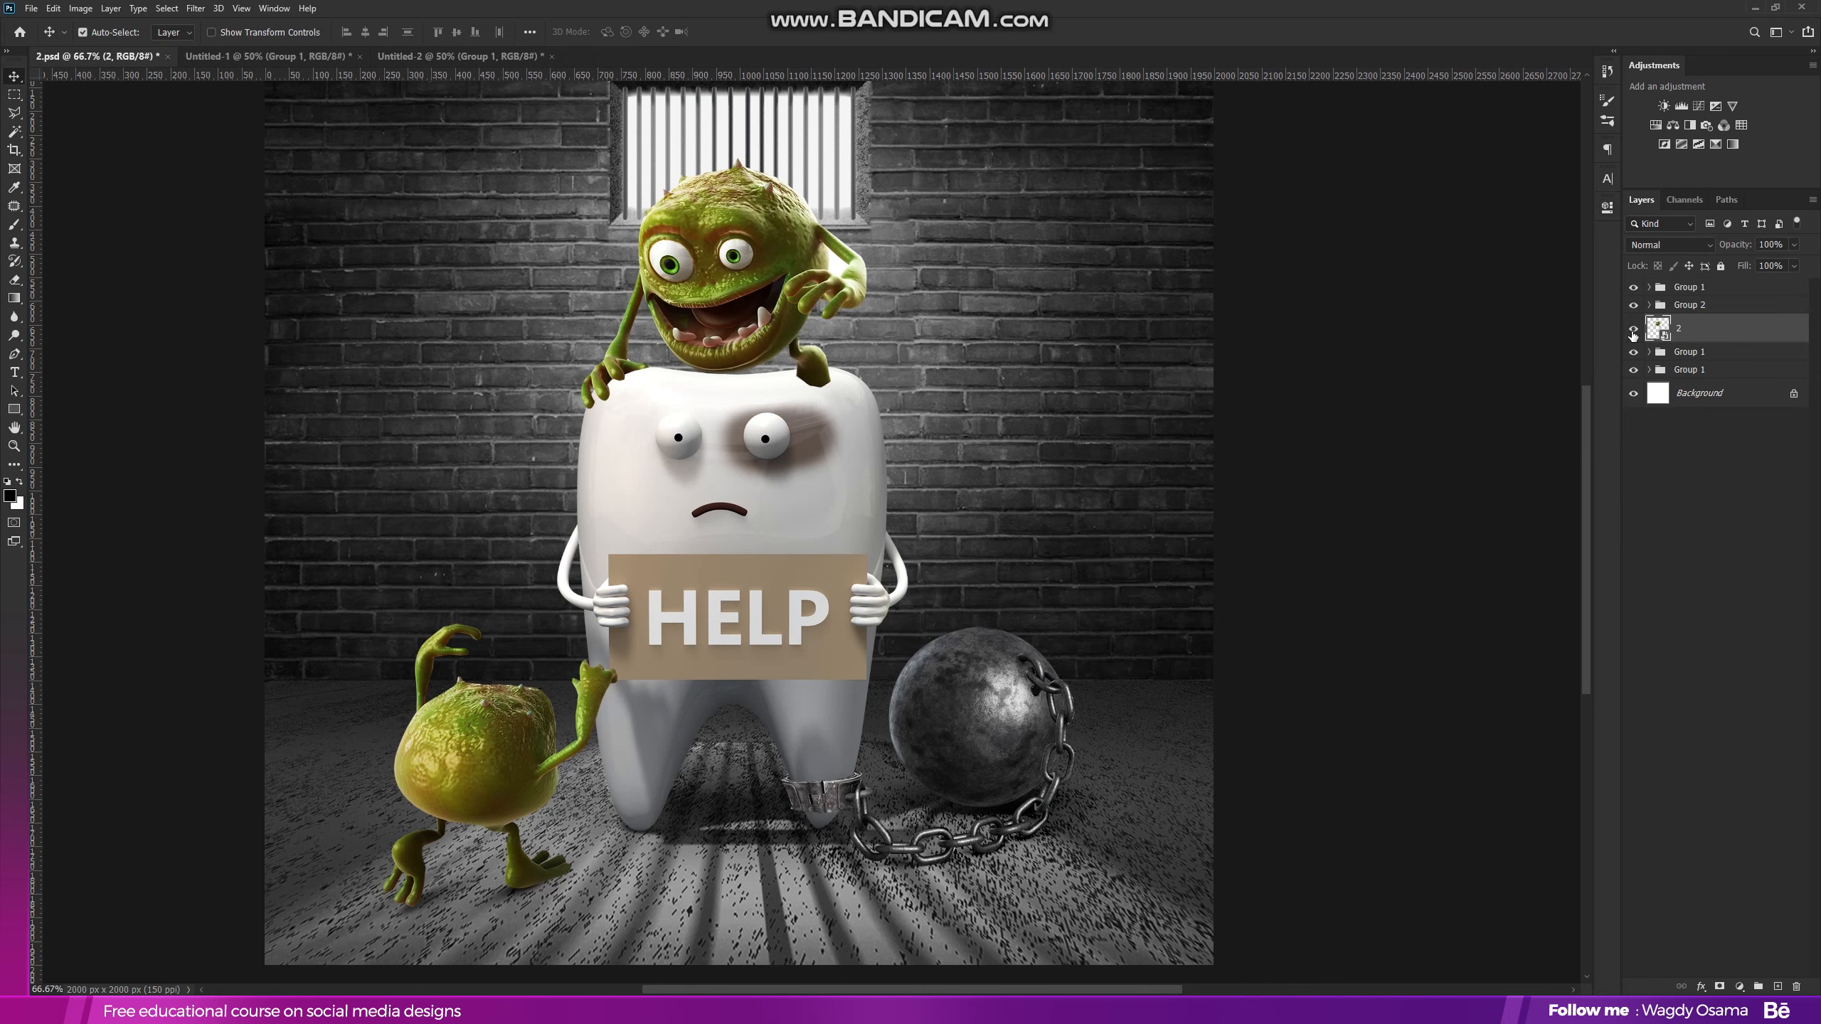
pyautogui.click(1633, 351)
pyautogui.click(1633, 352)
pyautogui.moveTo(1681, 332); pyautogui.dragTo(1683, 353)
pyautogui.scroll(-2, 961, 534)
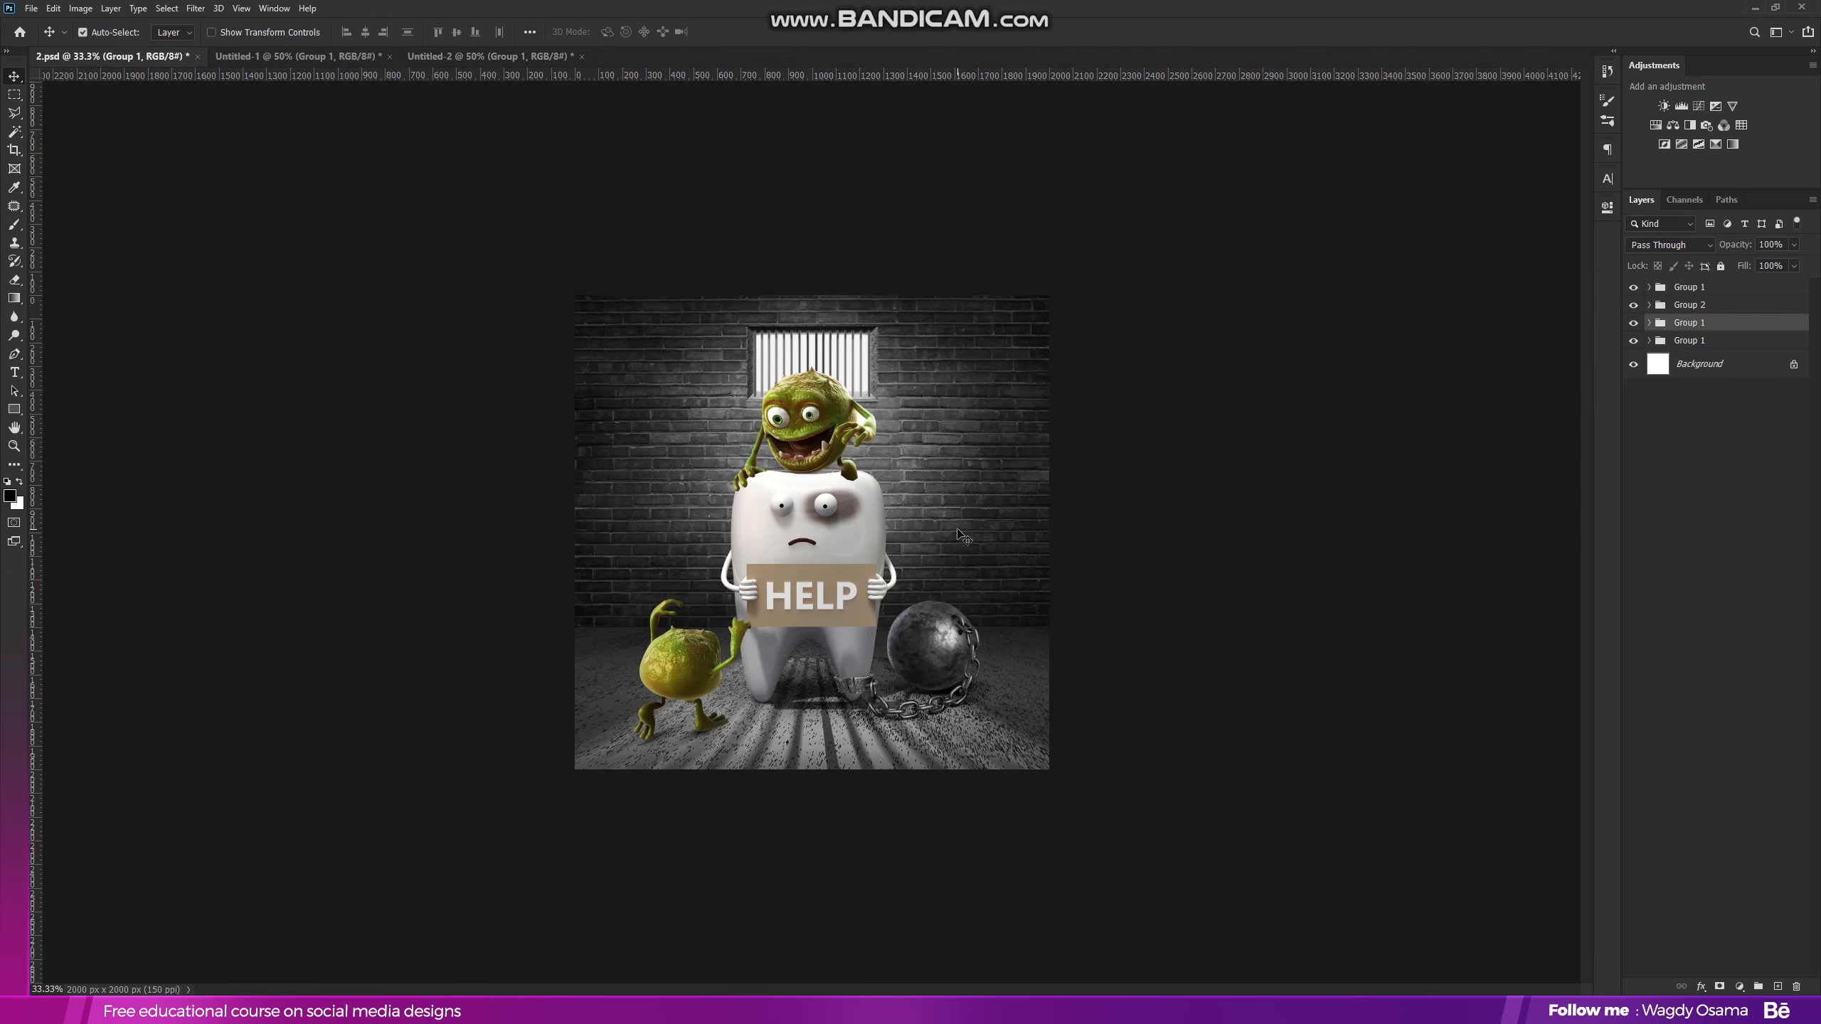
# - Place the prison bars image above all the groups, scale it to 186.36%, and position it across the whole scene
pyautogui.click(1689, 294)
pyautogui.click(316, 1012)
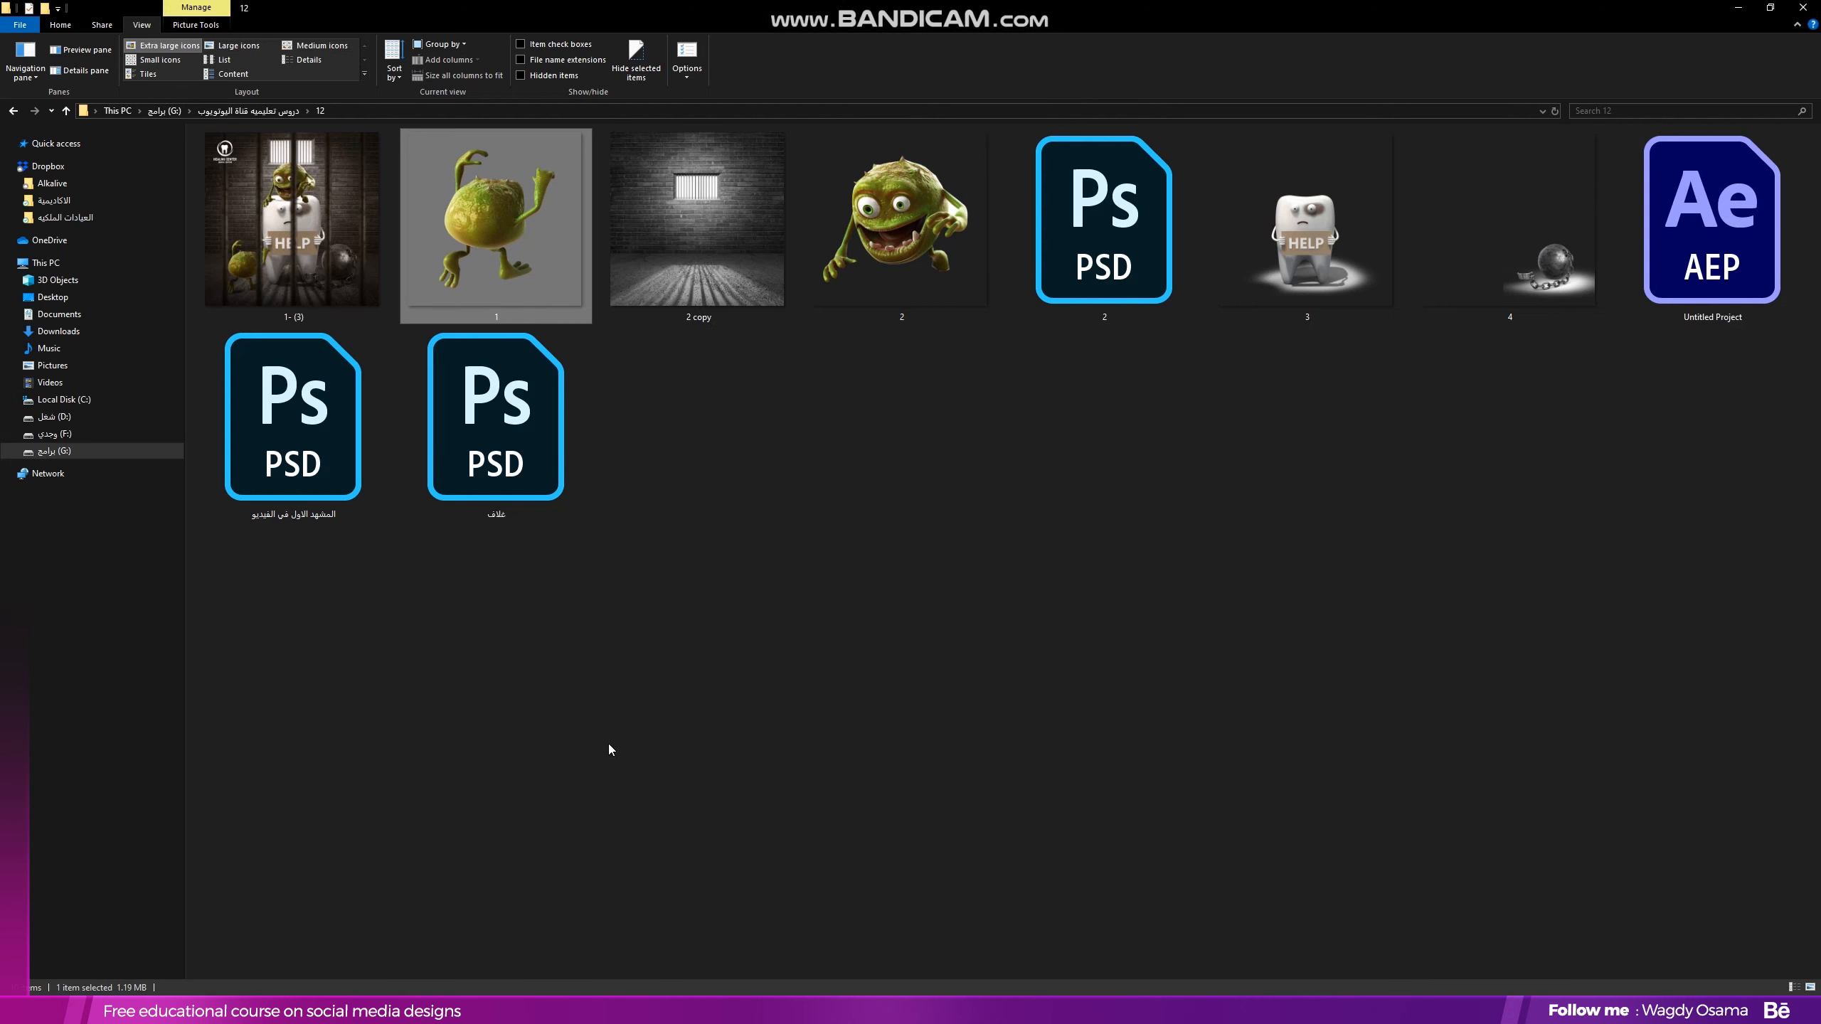
pyautogui.hotkey('alt', 'Tab')
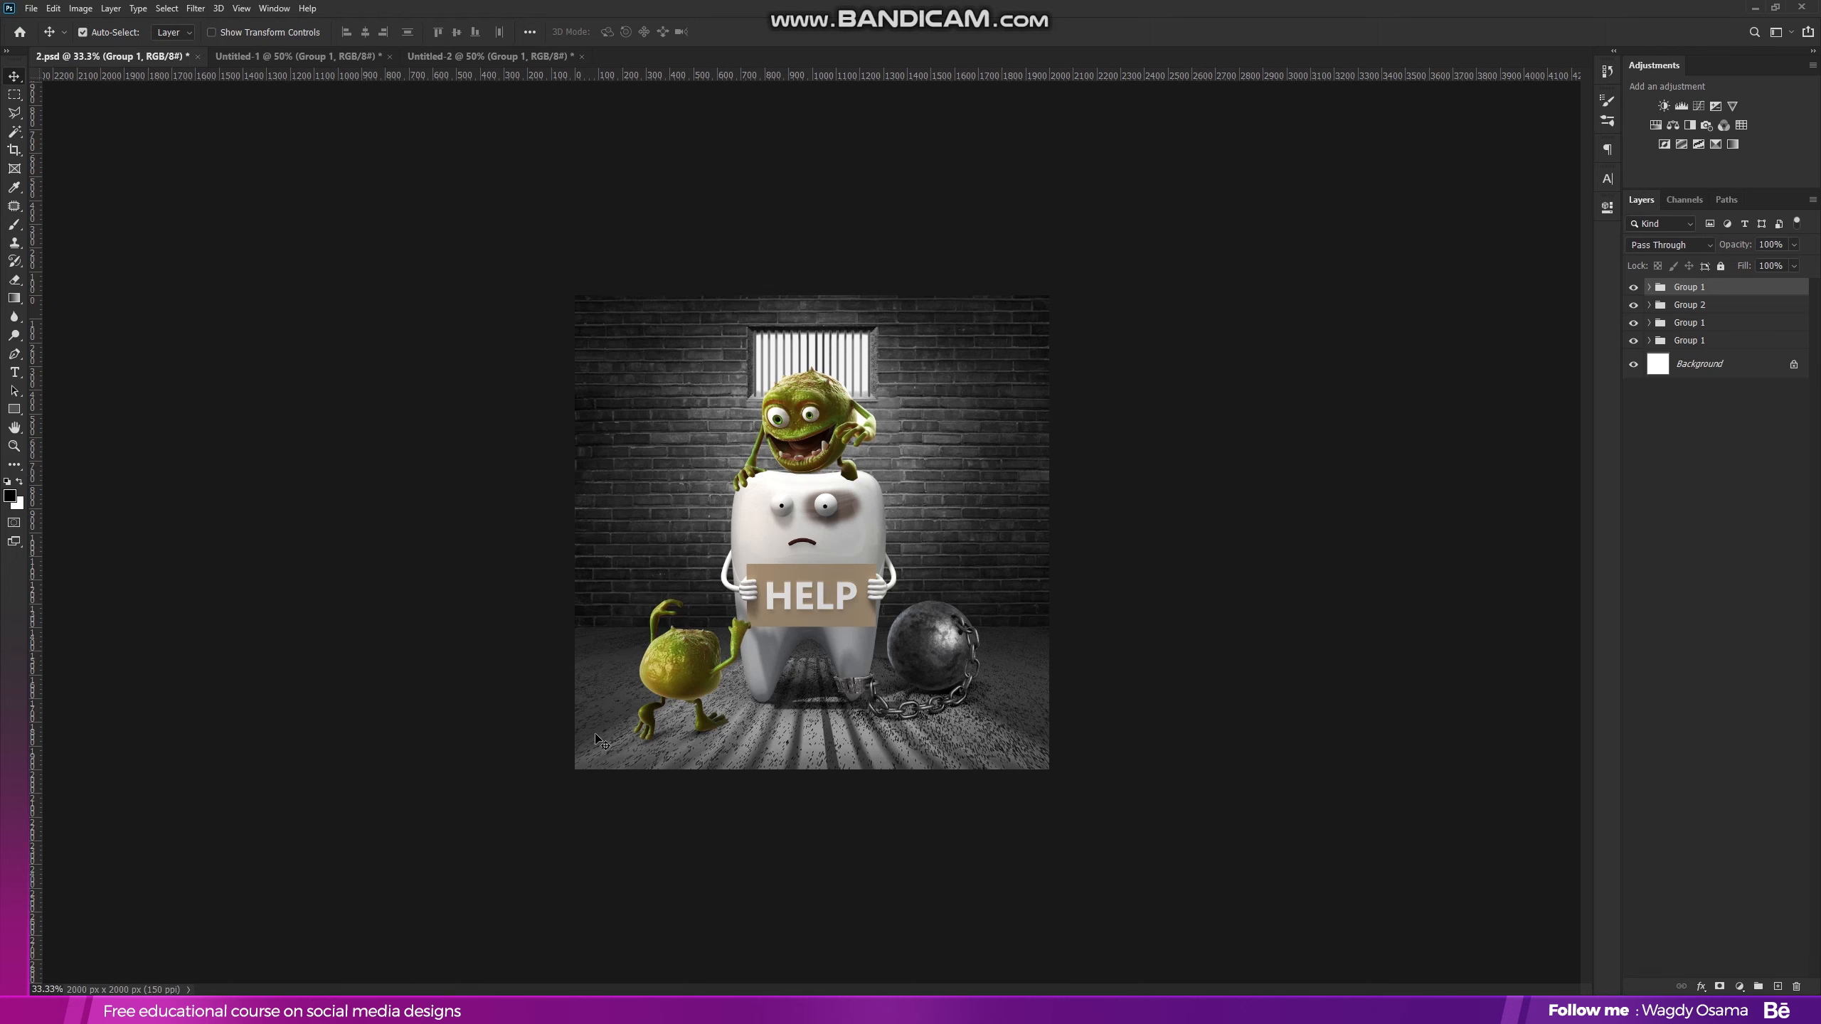
pyautogui.hotkey('alt', 'Tab')
pyautogui.moveTo(711, 195); pyautogui.dragTo(567, 826)
pyautogui.keyDown('alt'); pyautogui.moveTo(1052, 532); pyautogui.dragTo(1080, 534); pyautogui.keyUp('alt')
pyautogui.moveTo(816, 808); pyautogui.dragTo(816, 855)
pyautogui.keyDown('alt'); pyautogui.moveTo(1097, 558); pyautogui.dragTo(1260, 574); pyautogui.keyUp('alt')
pyautogui.moveTo(1091, 459); pyautogui.dragTo(1083, 464)
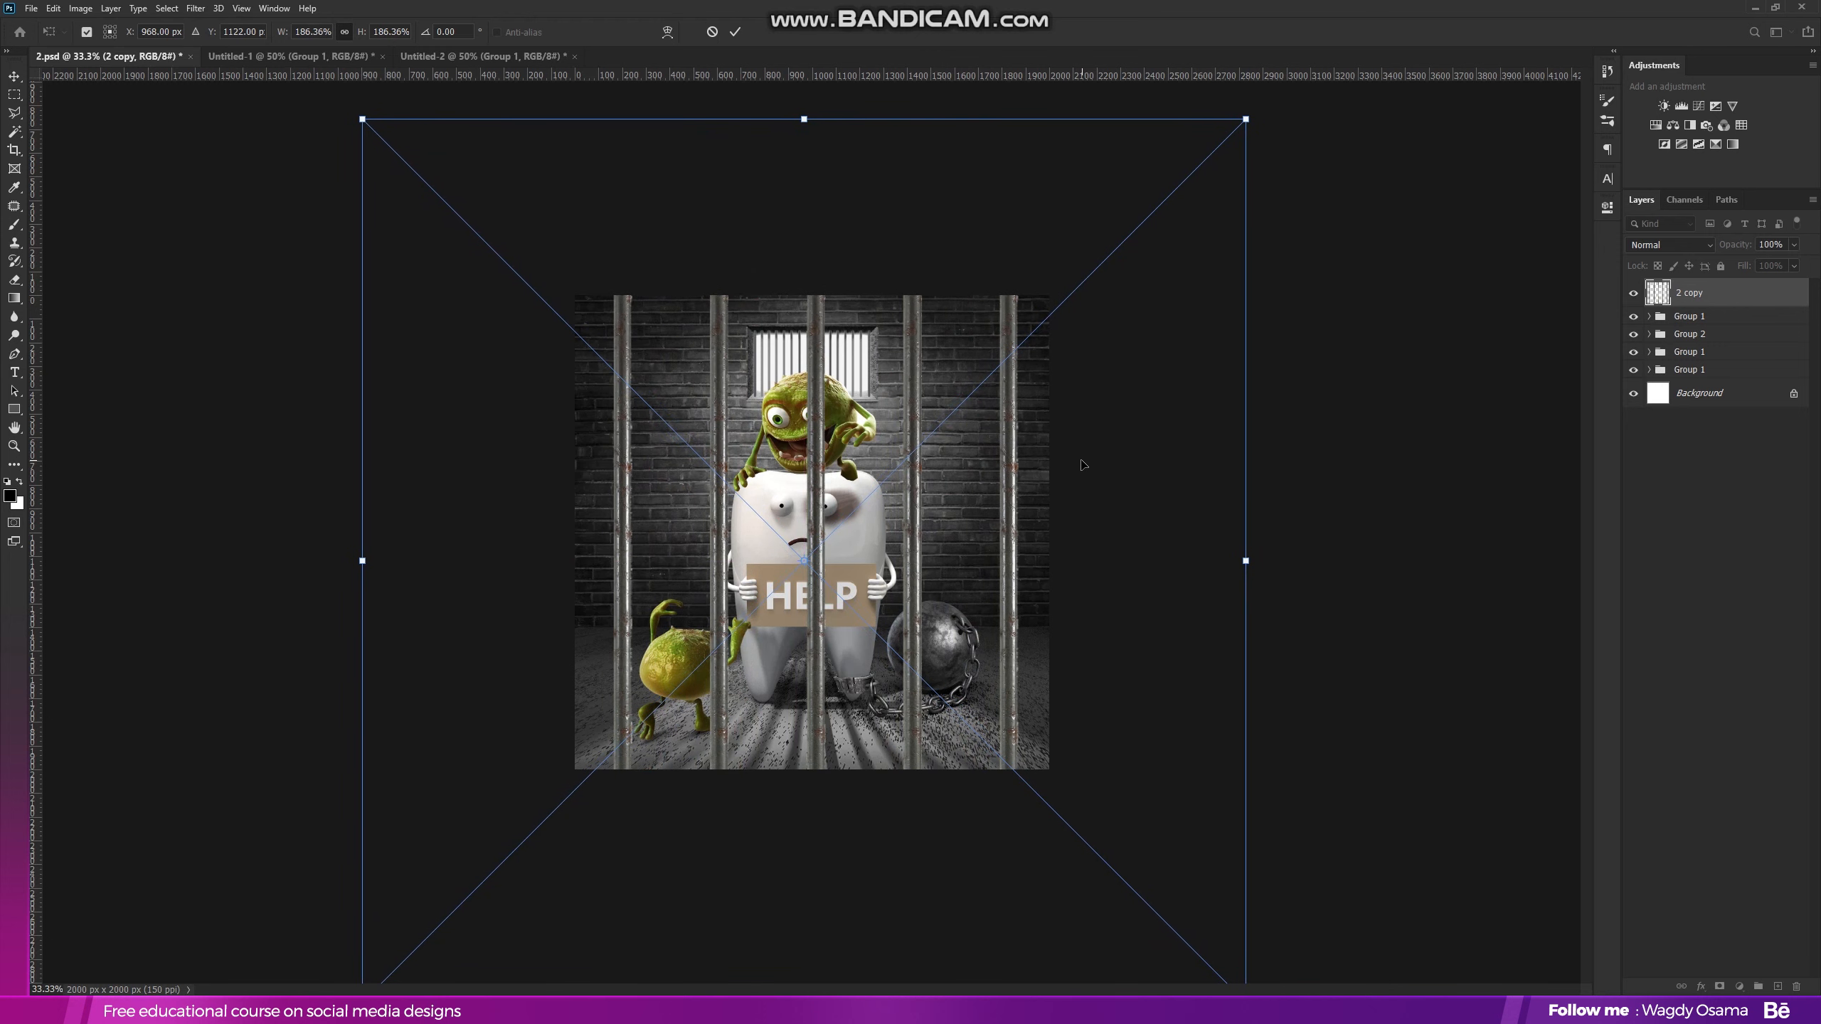
pyautogui.click(735, 31)
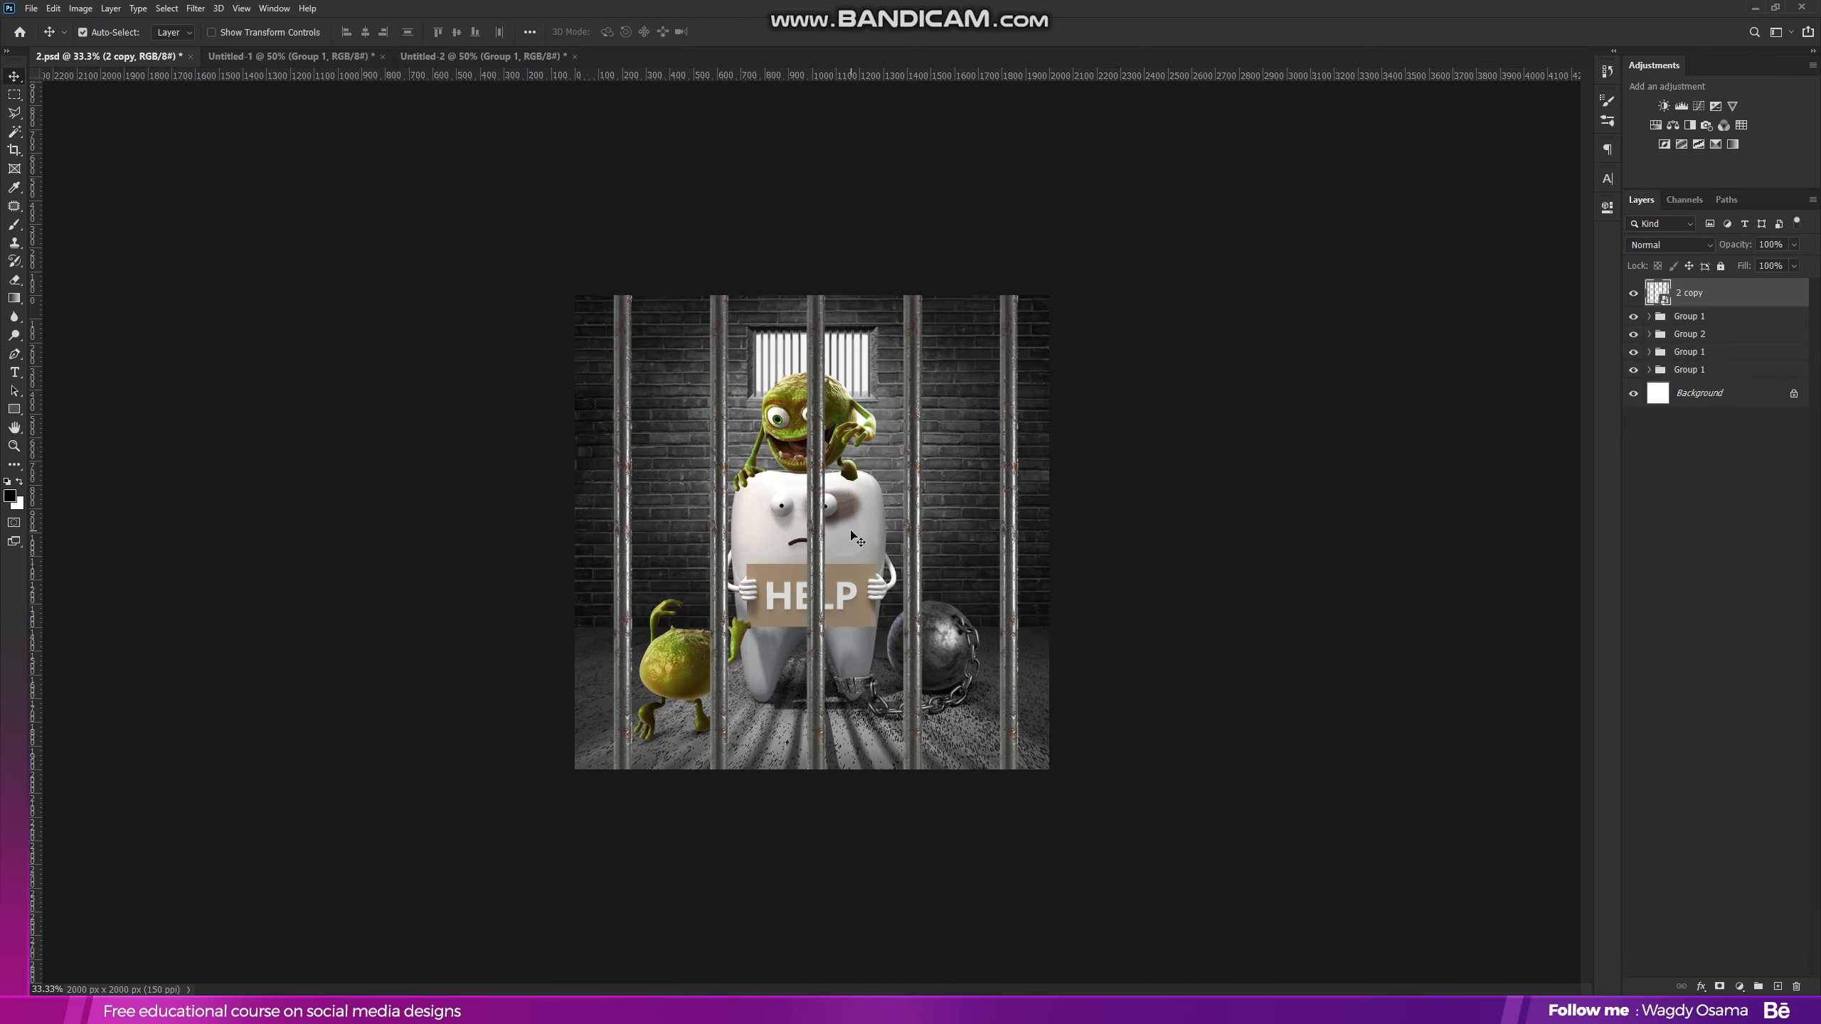
# - Add an Exposure adjustment clipped to the prison bars layer and set its gamma correction to 0.80
pyautogui.hotkey('ctrl', '+')
pyautogui.click(1713, 108)
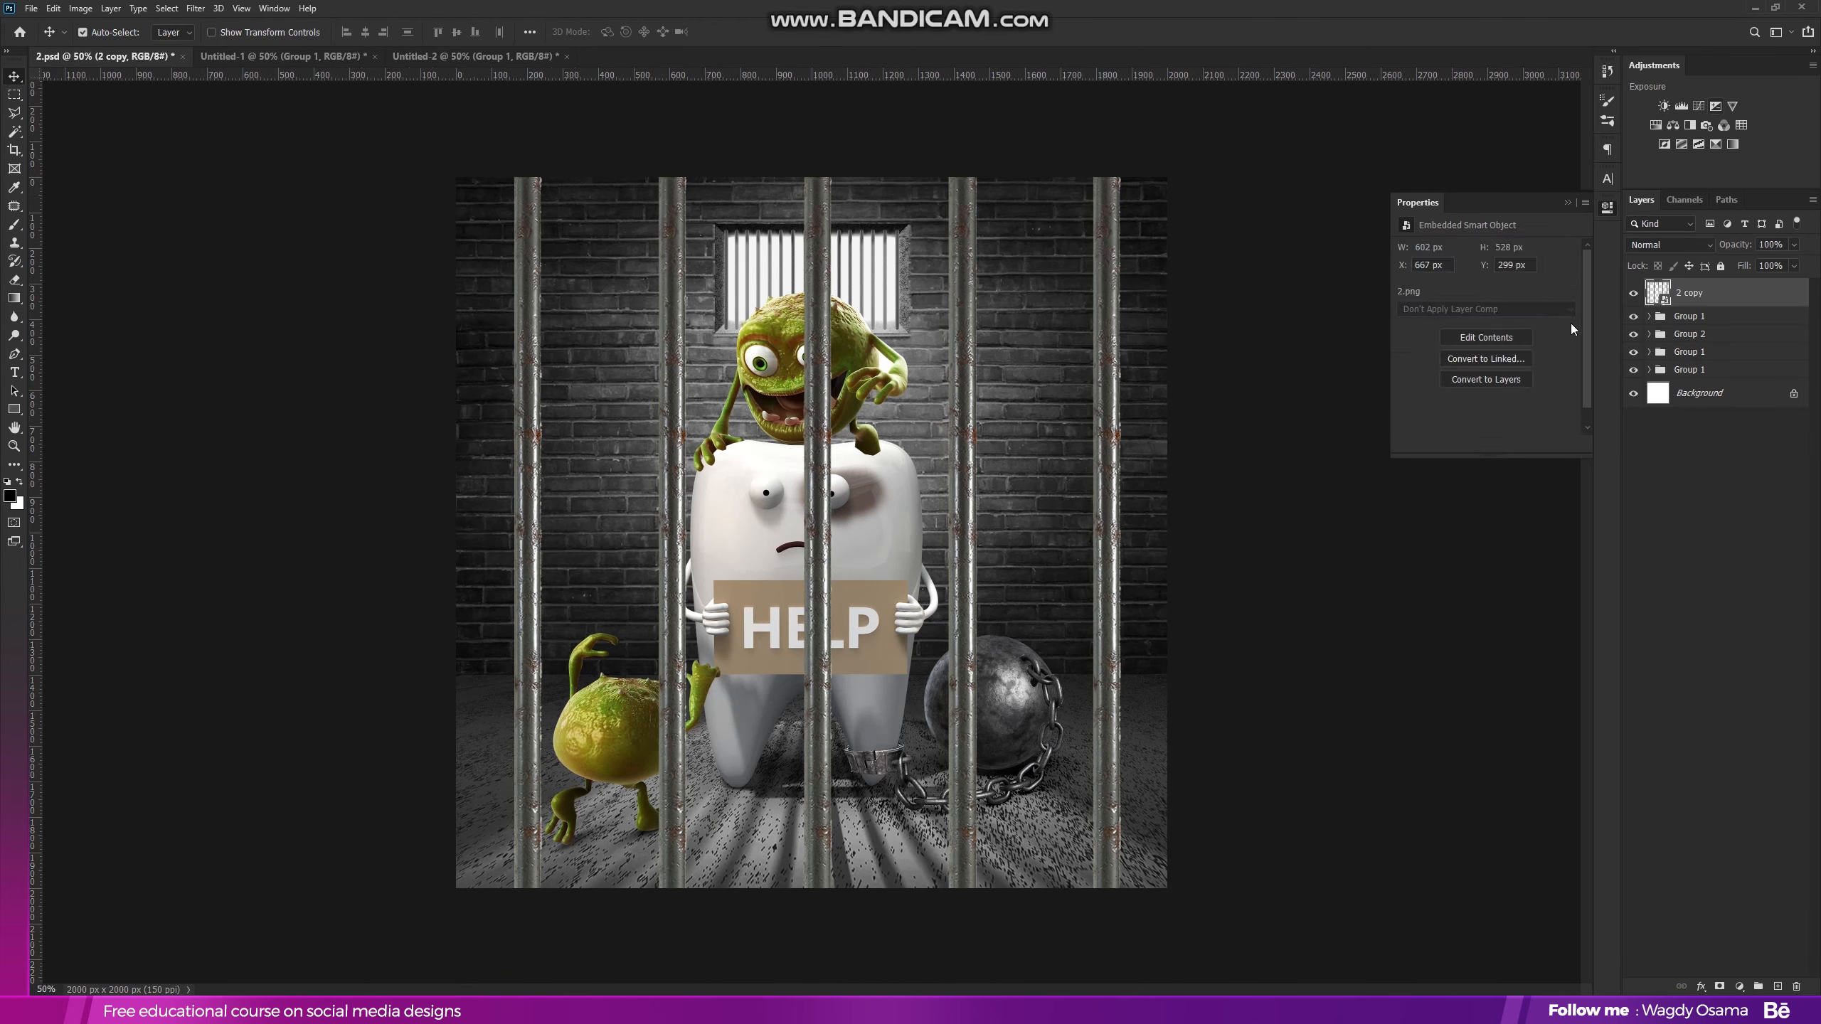
pyautogui.hotkey('ctrl', 'alt', 'g')
pyautogui.moveTo(1491, 351); pyautogui.dragTo(1501, 350)
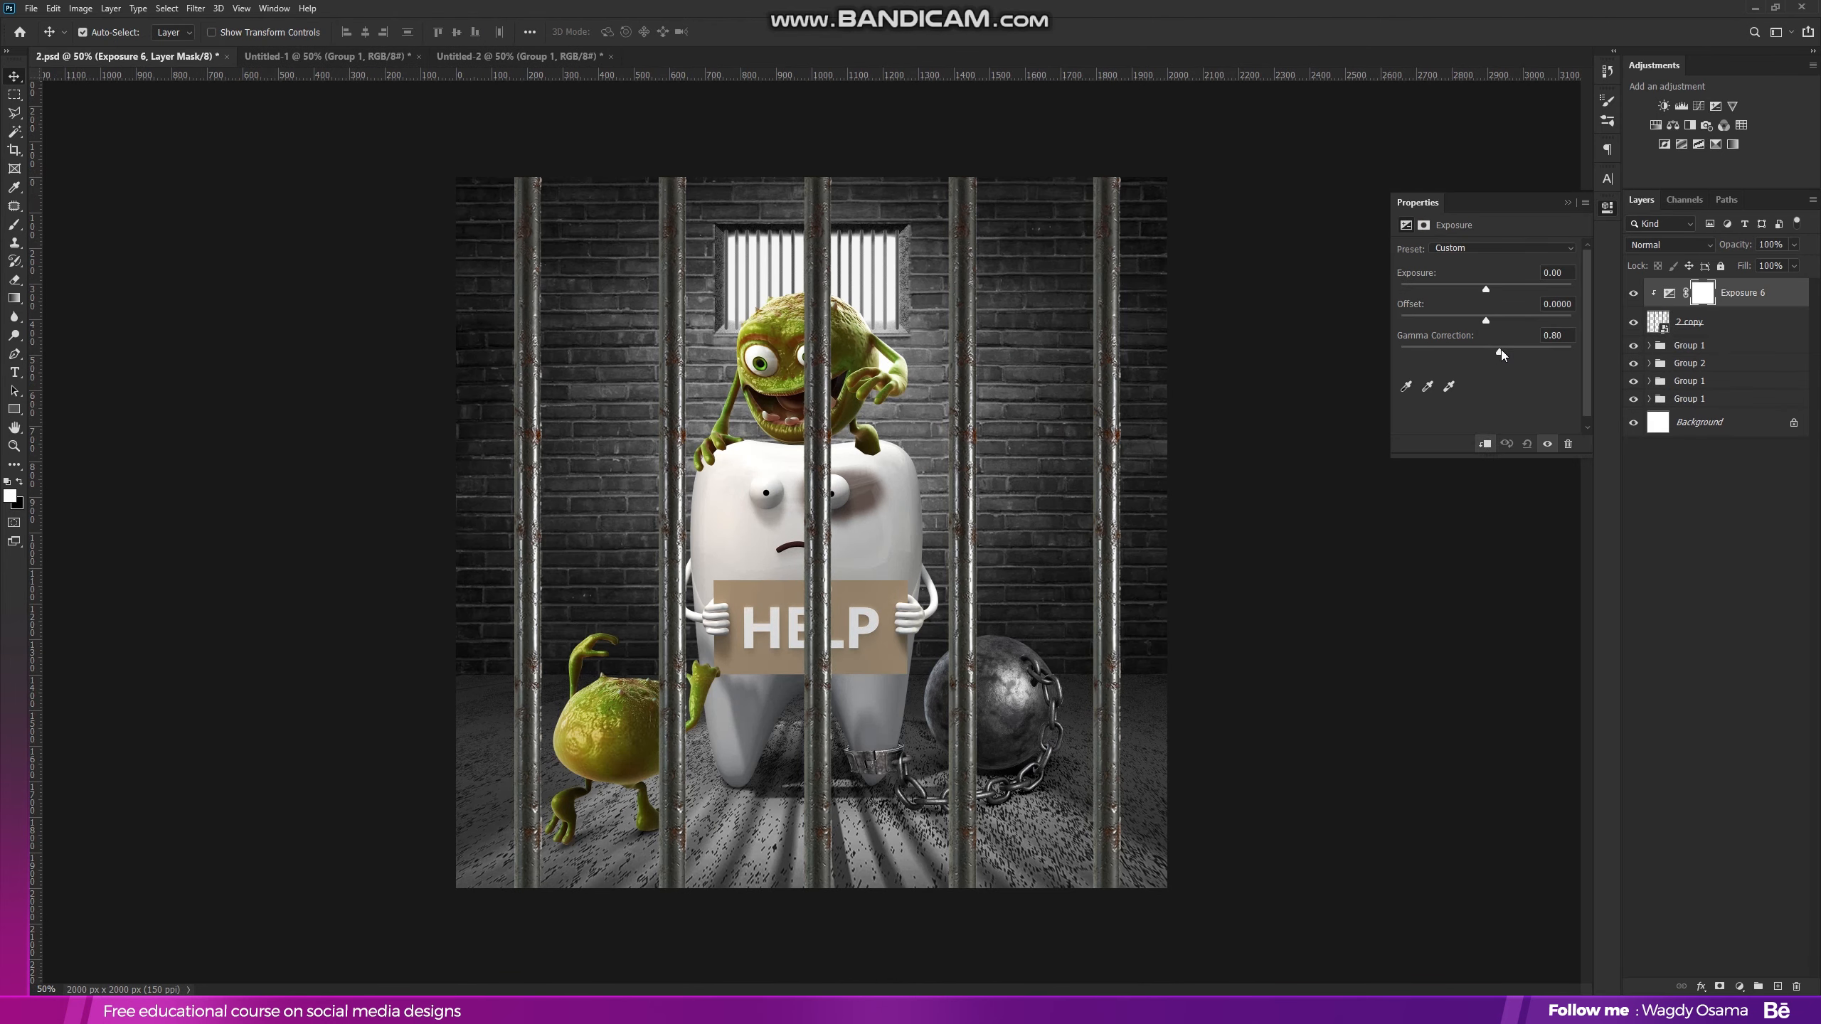
pyautogui.click(1567, 202)
# - Apply a Gaussian Blur with a radius of 6.6 pixels to the prison bars layer
pyautogui.click(1700, 321)
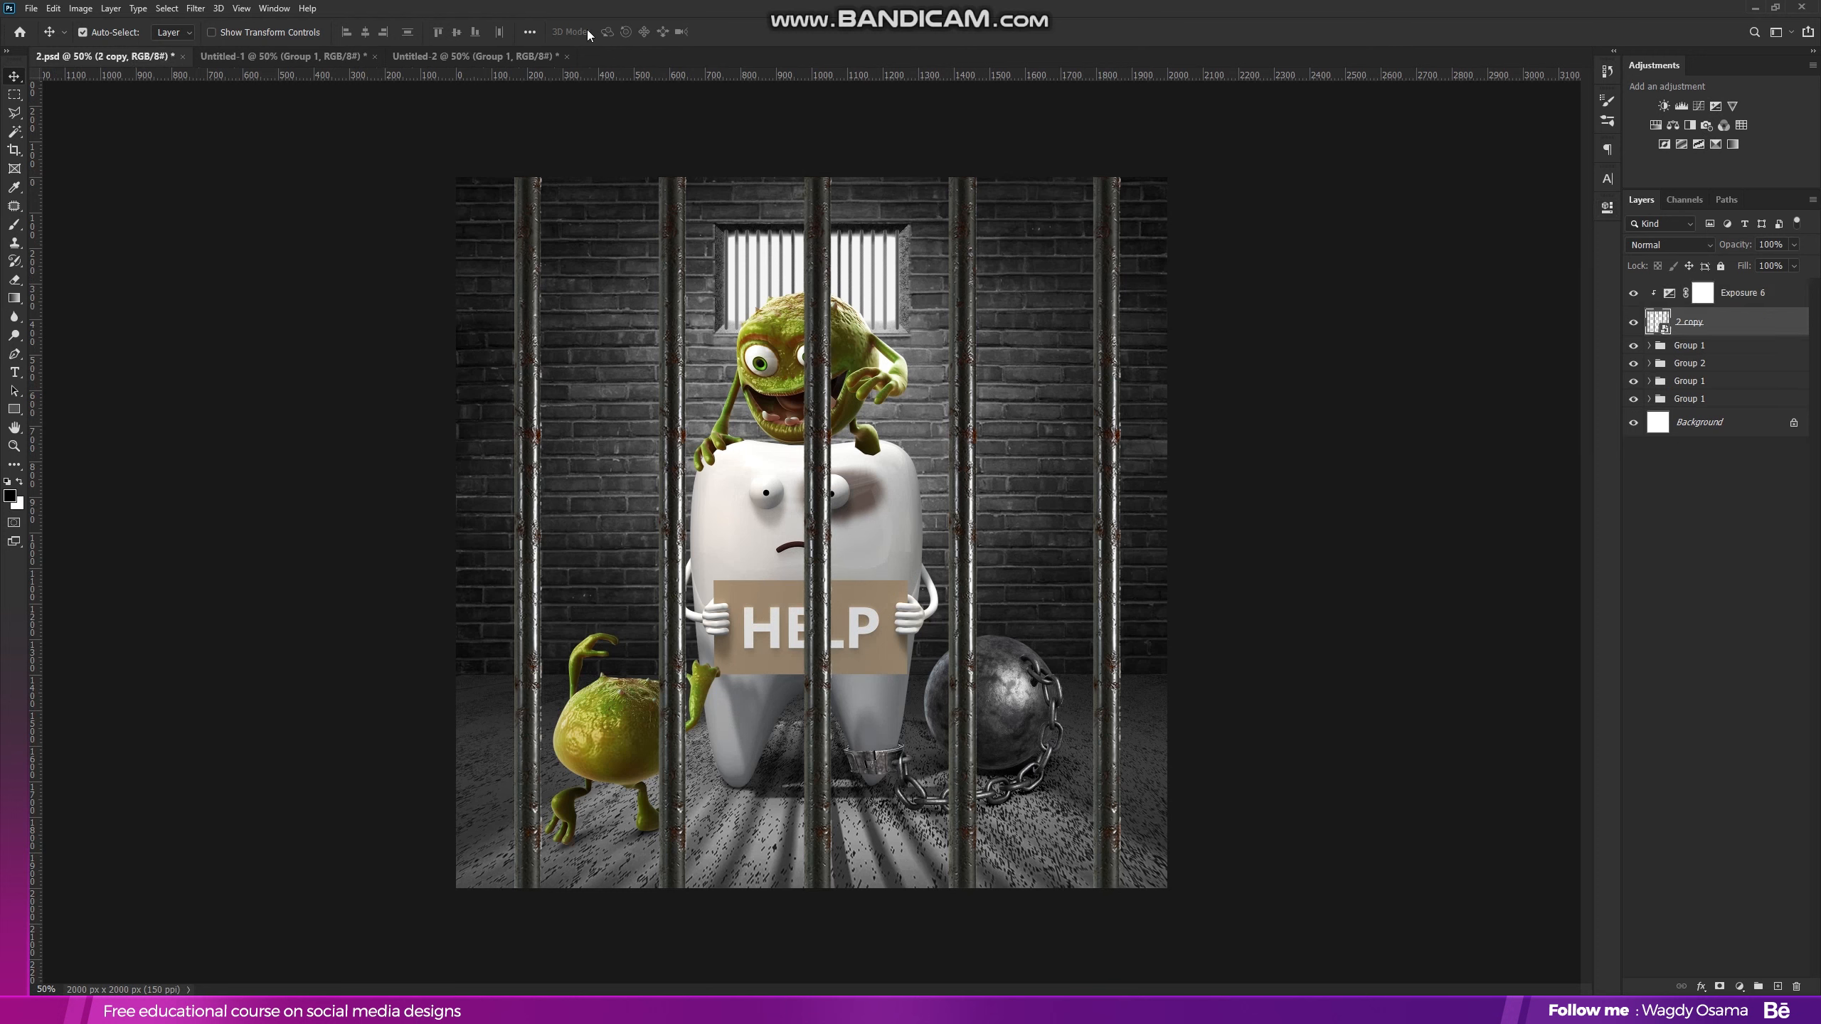
pyautogui.click(195, 8)
pyautogui.moveTo(277, 167)
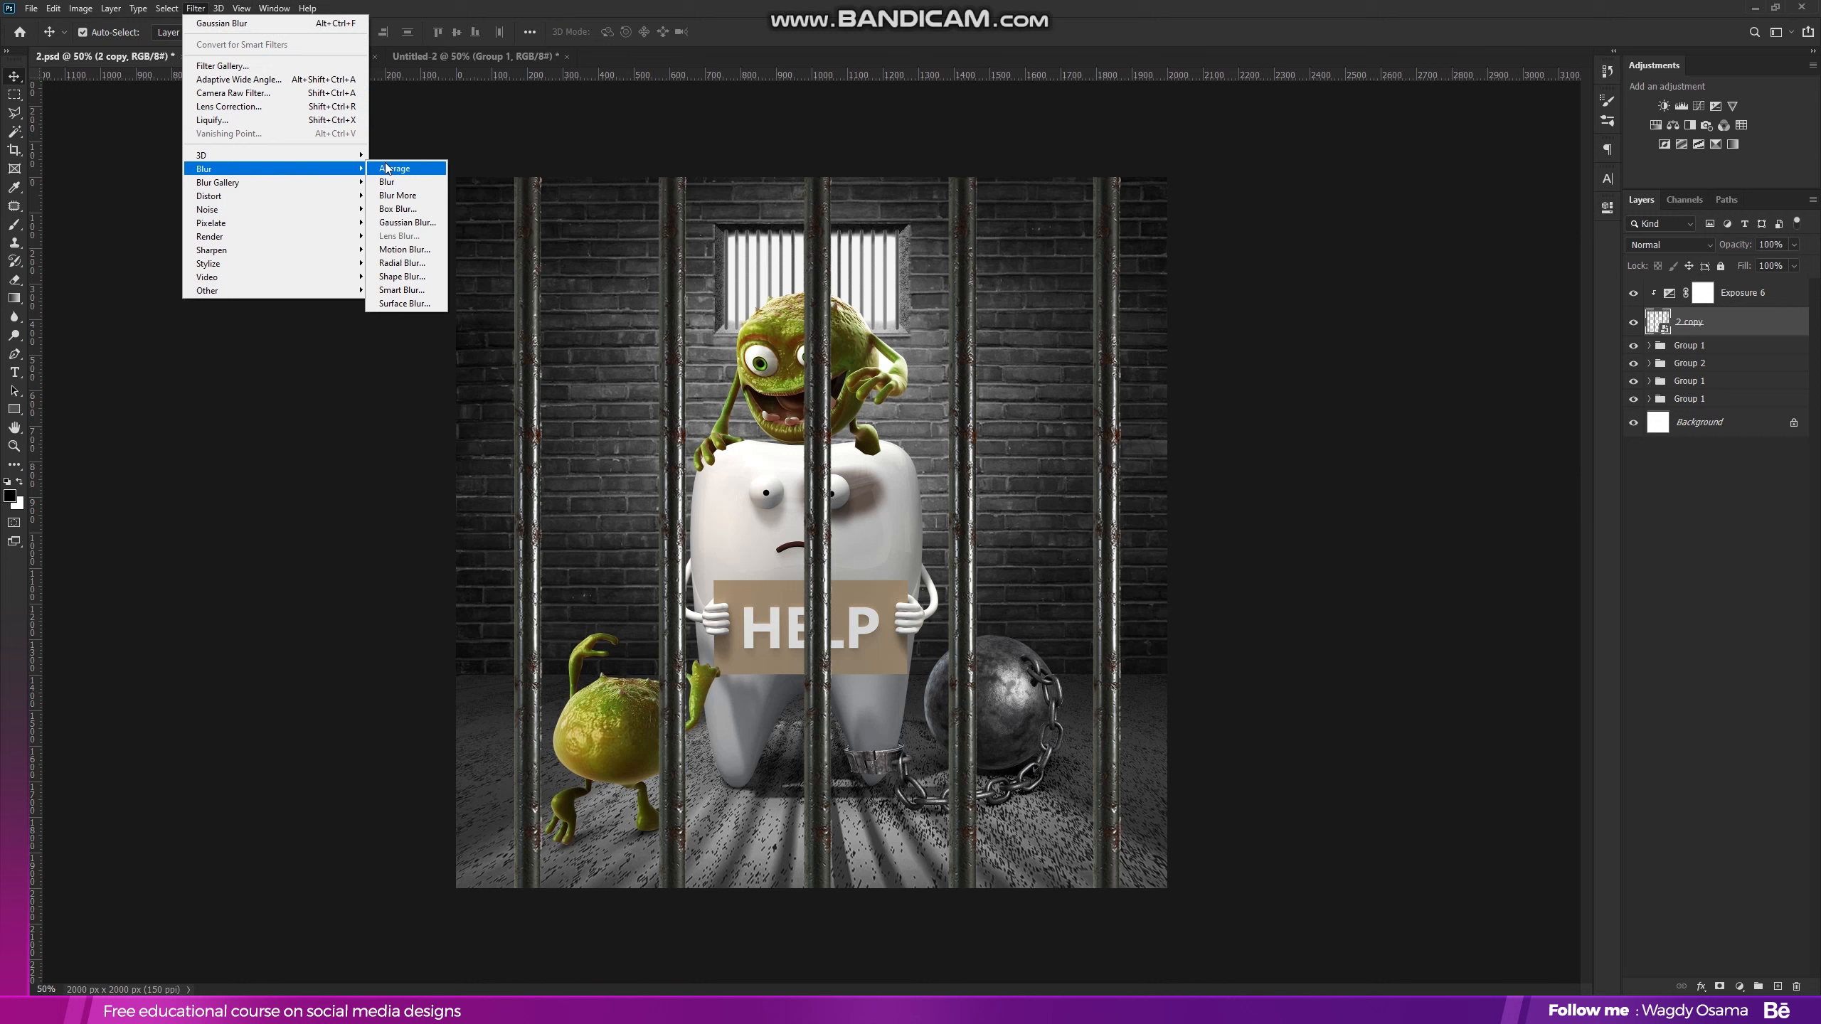
pyautogui.click(397, 223)
pyautogui.click(1429, 639)
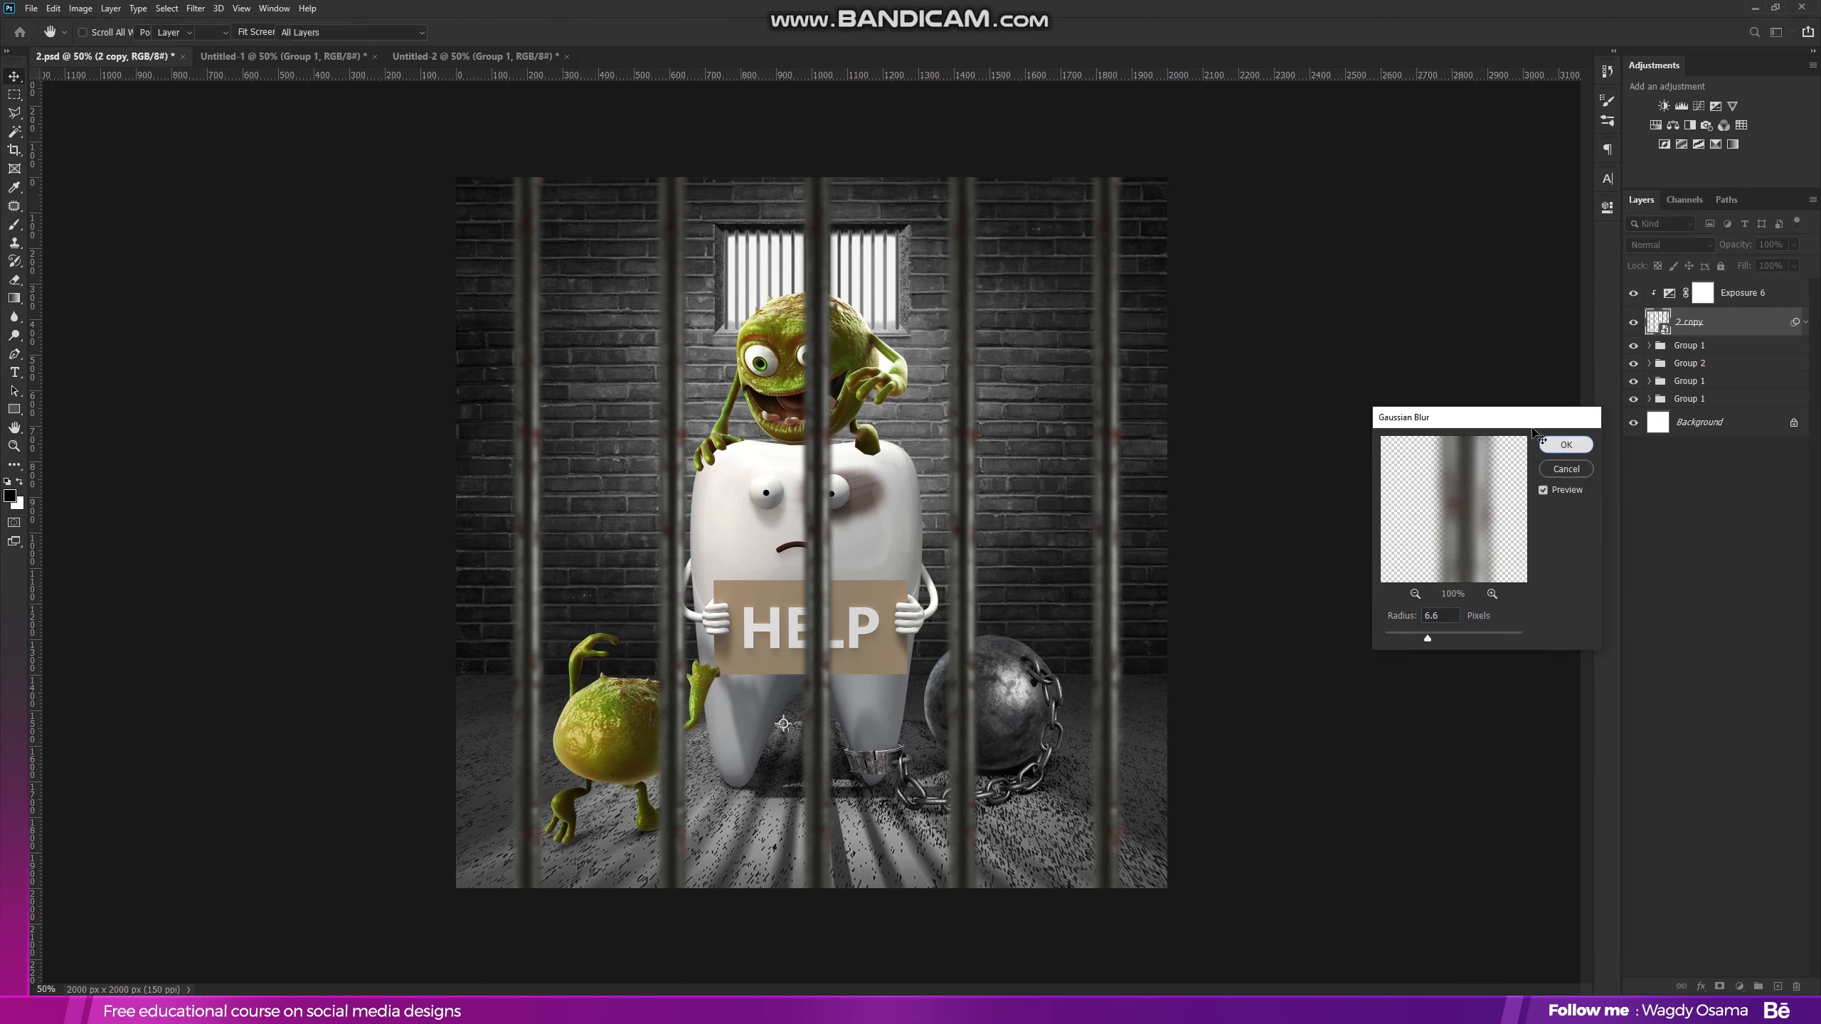
pyautogui.click(1566, 444)
pyautogui.hotkey('ctrl', 'Tab')
pyautogui.hotkey('ctrl', 'Tab')
pyautogui.hotkey('ctrl', 'shift', 'Tab')
pyautogui.hotkey('ctrl', 'shift', 'Tab')
pyautogui.hotkey('ctrl', 'Tab')
pyautogui.hotkey('ctrl', 'shift', 'Tab')
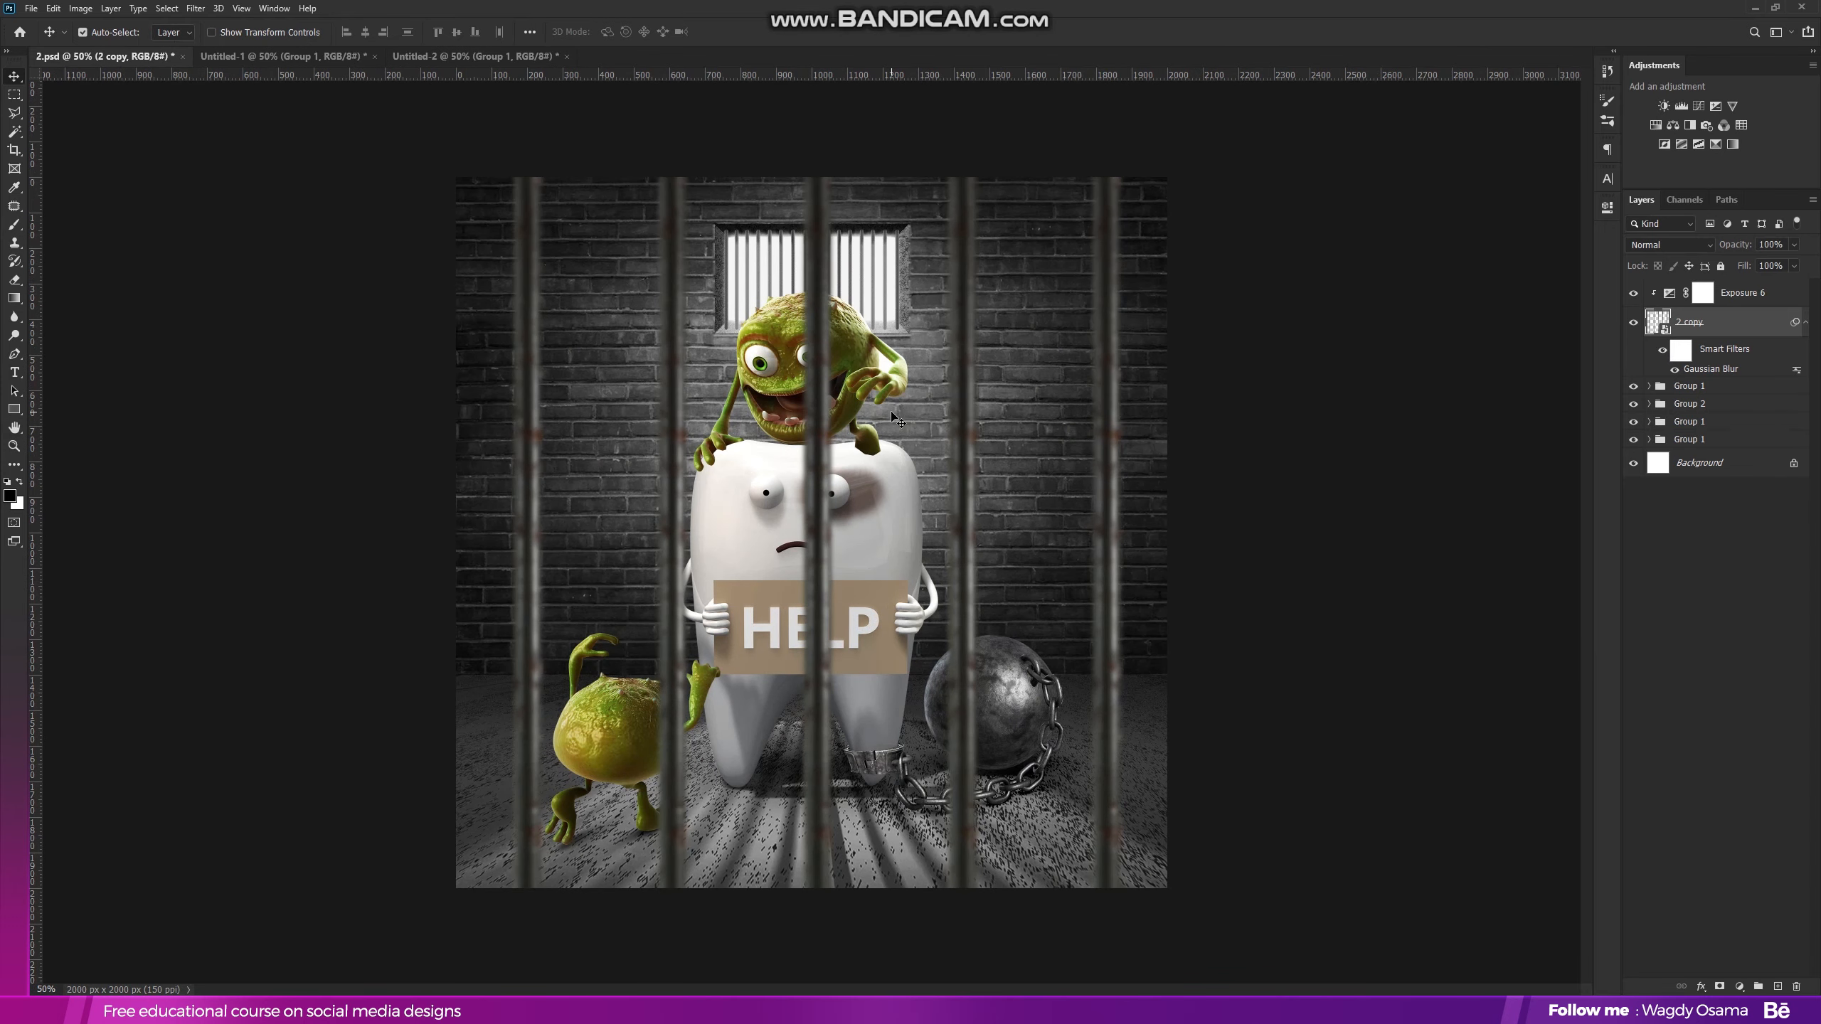
# - Group the prison bars layer together with its clipped Exposure 6 adjustment
pyautogui.click(1753, 291)
pyautogui.keyDown('shift'); pyautogui.click(1742, 331); pyautogui.keyUp('shift')
pyautogui.moveTo(1718, 329); pyautogui.dragTo(1759, 986)
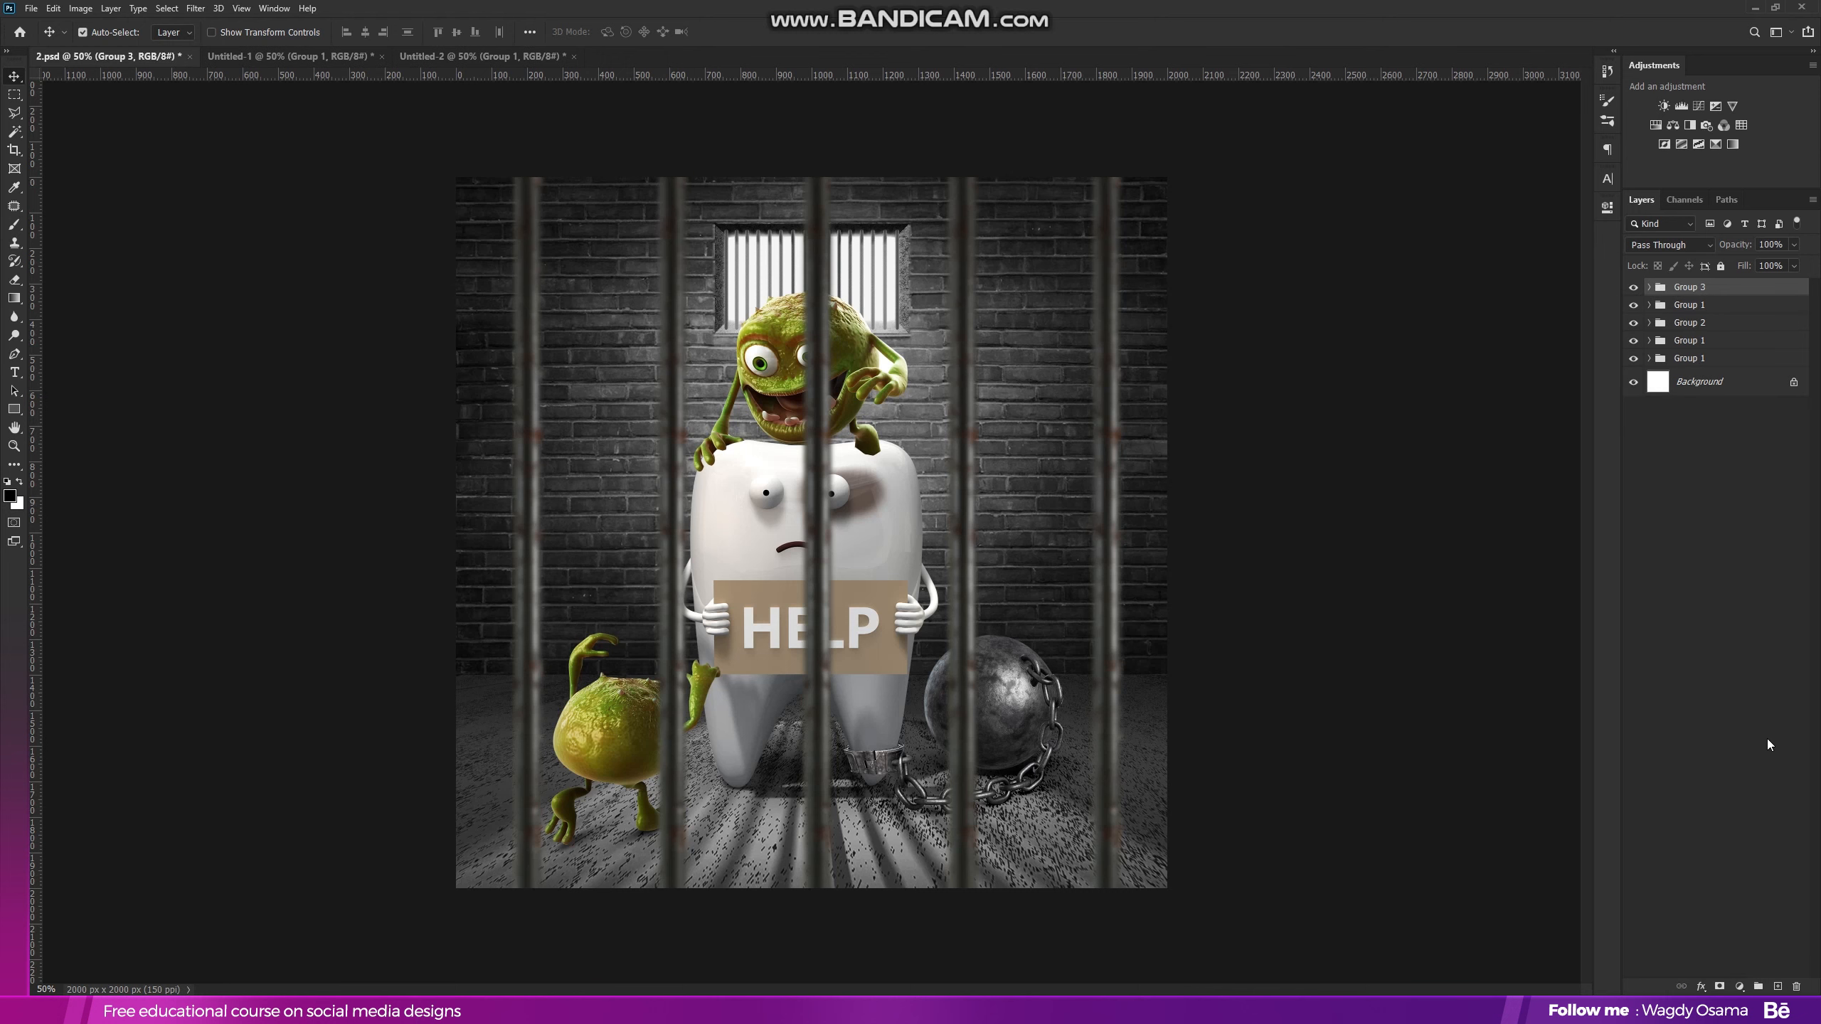
# - Add a Gradient Fill layer above the bars group with Radial style and the gradient reversed
pyautogui.click(1740, 988)
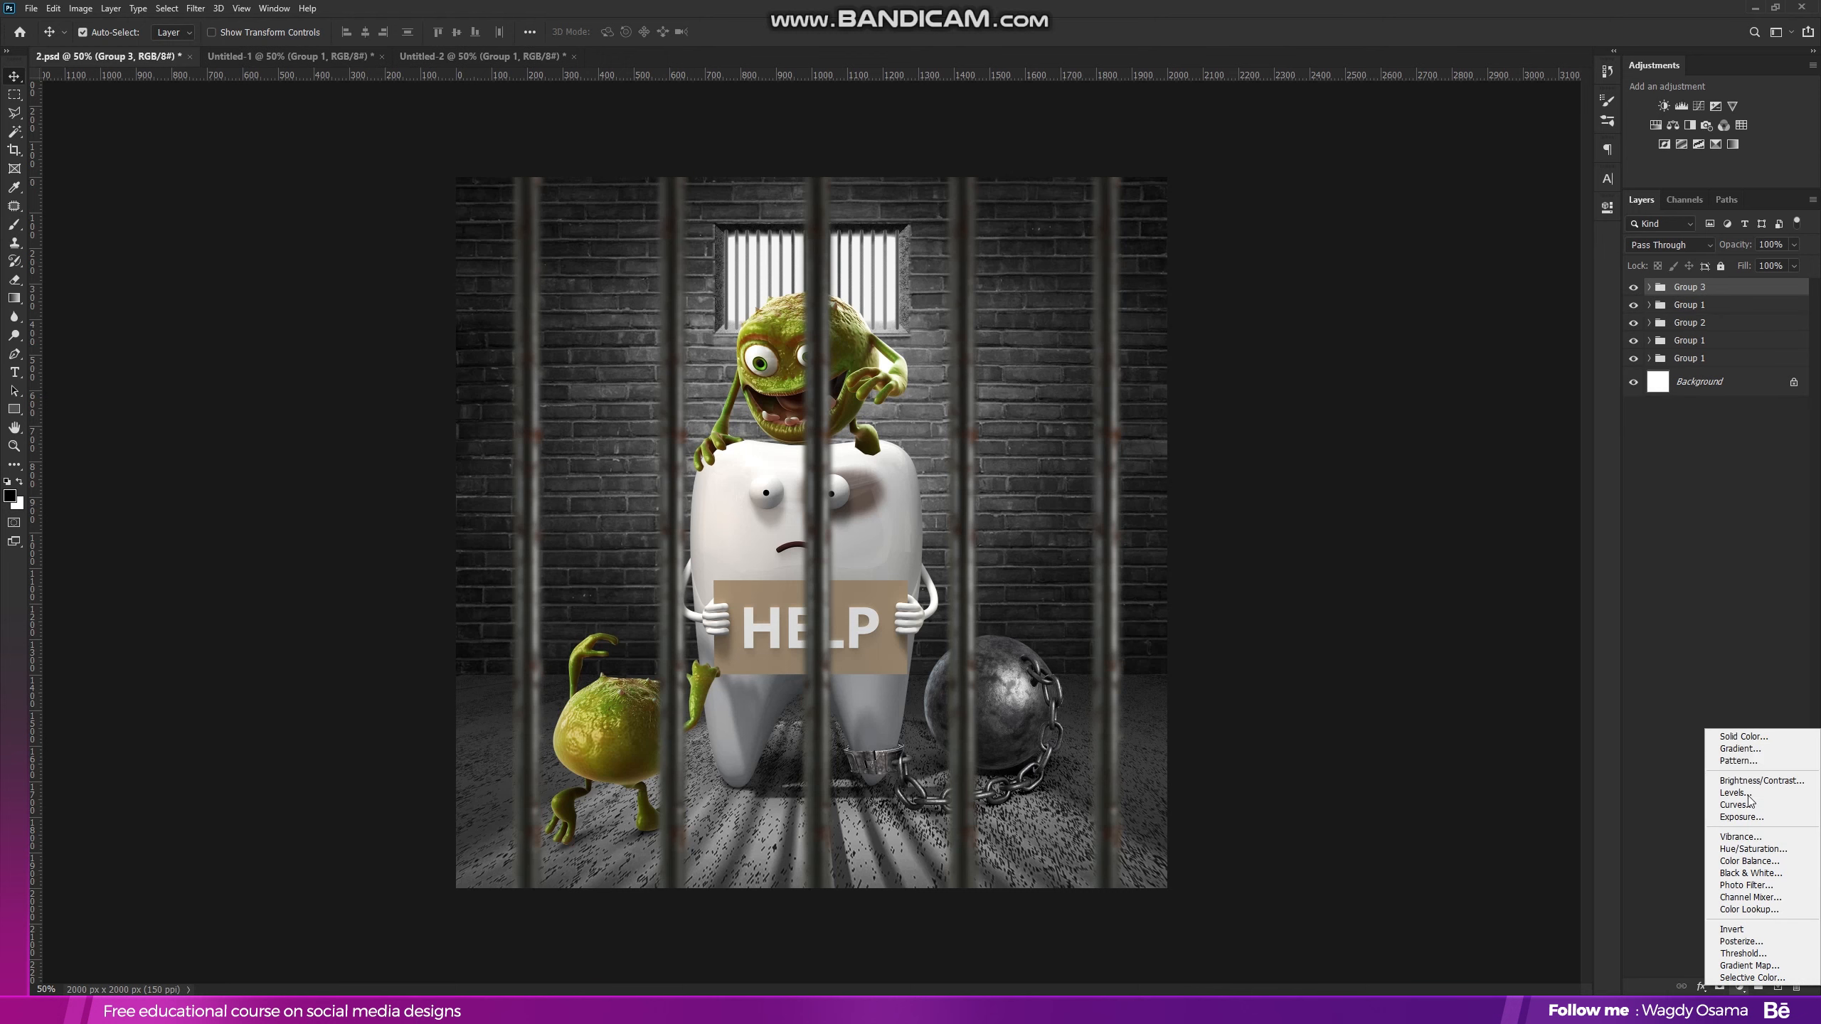
pyautogui.click(1749, 750)
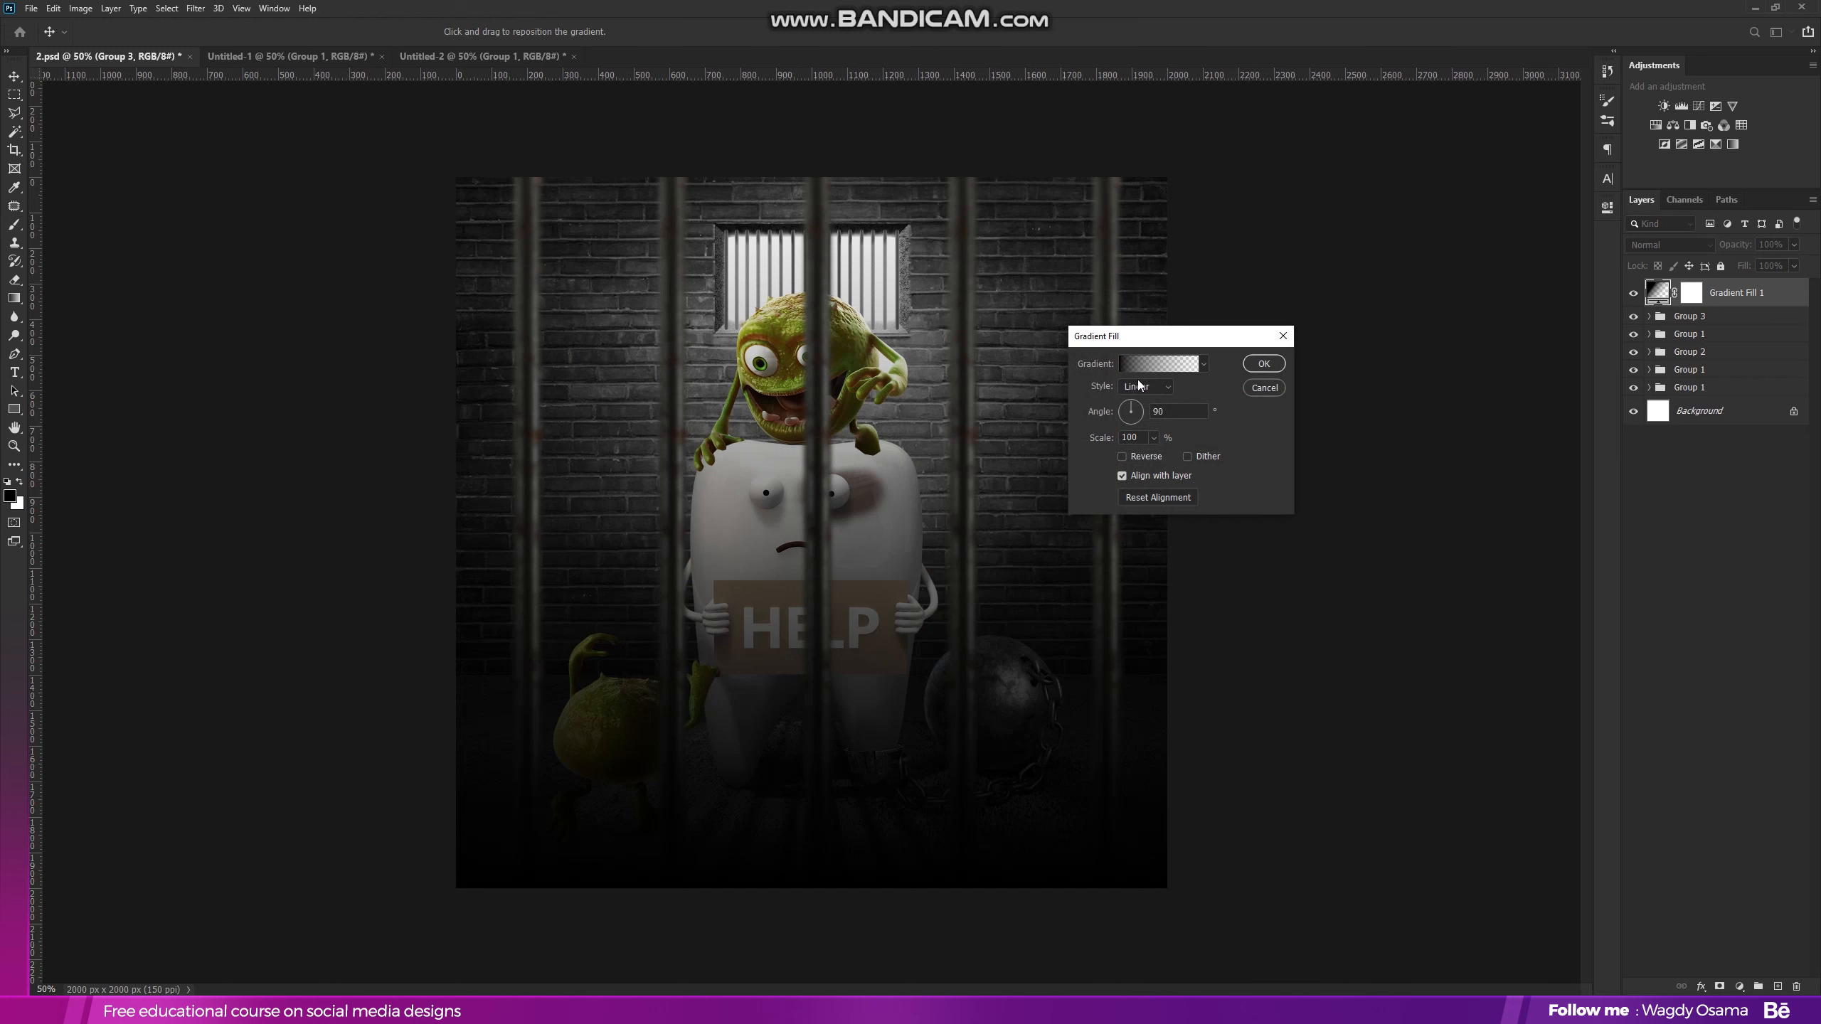
pyautogui.click(1134, 403)
pyautogui.click(1122, 456)
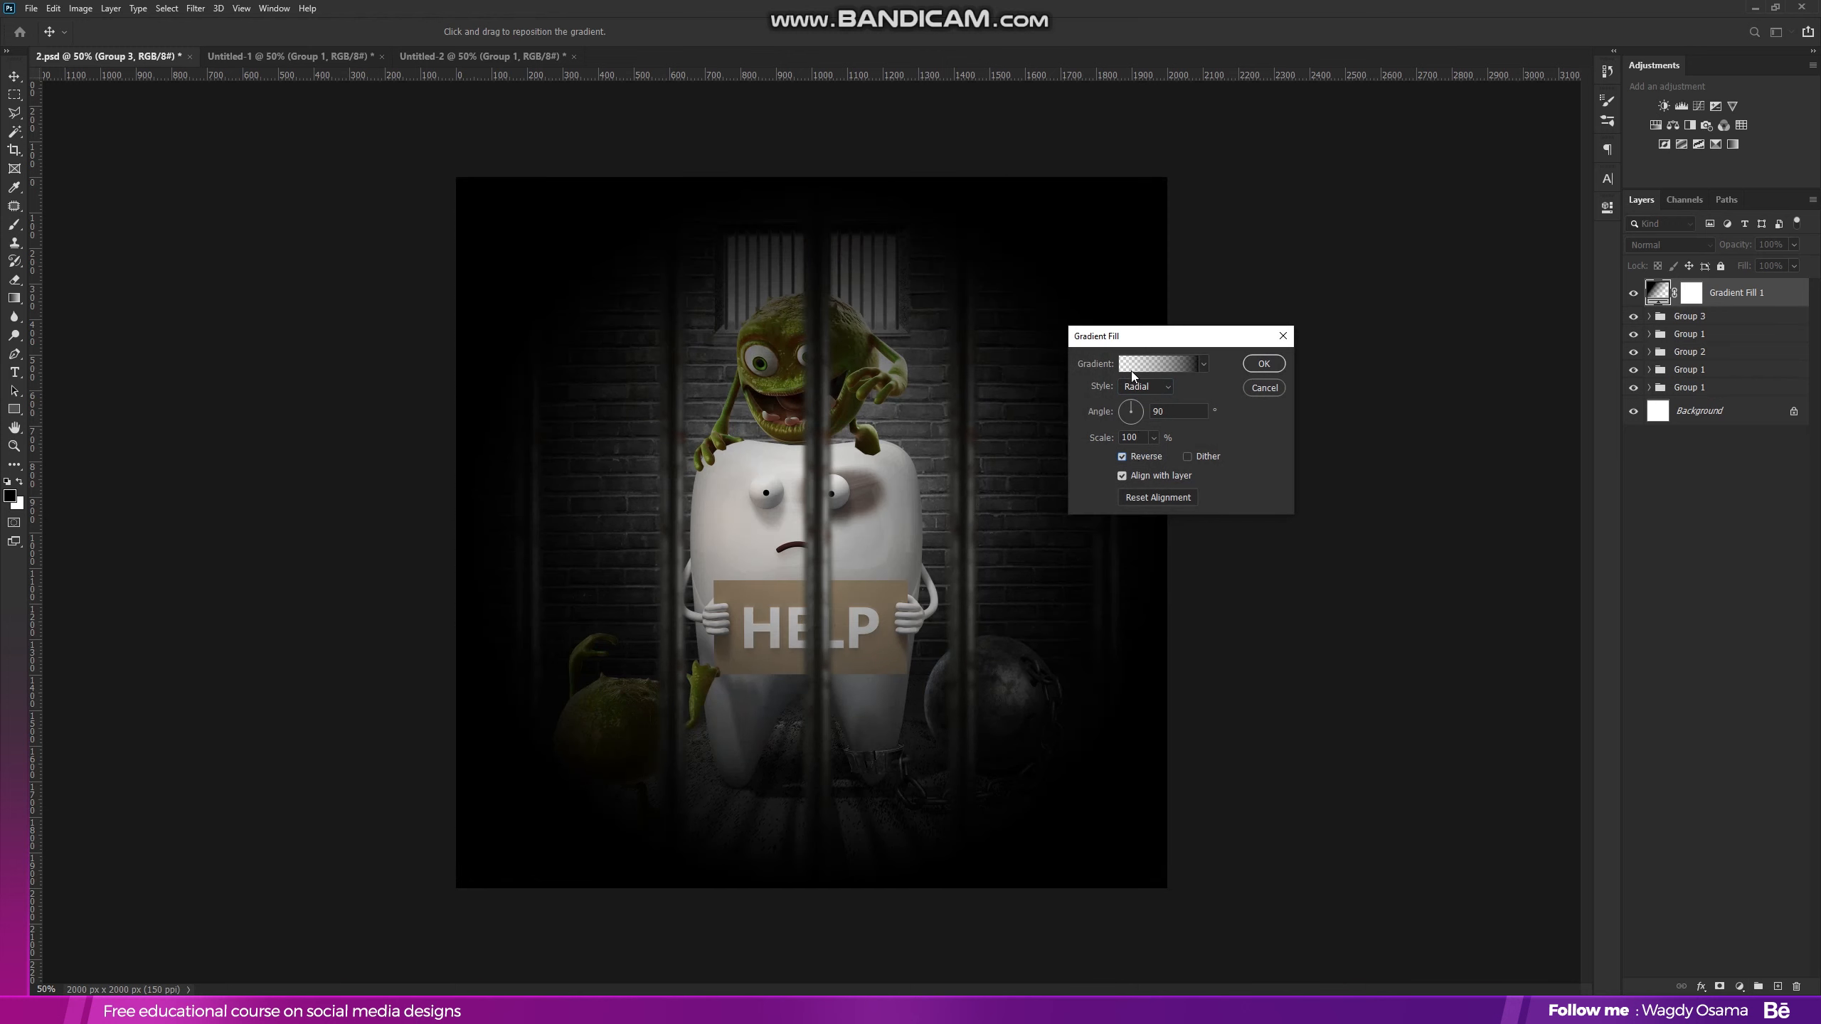
# - Recolor the gradient's black stop to a very dark reddish tone and set the Gradient Fill's scale to 181%
pyautogui.click(1132, 366)
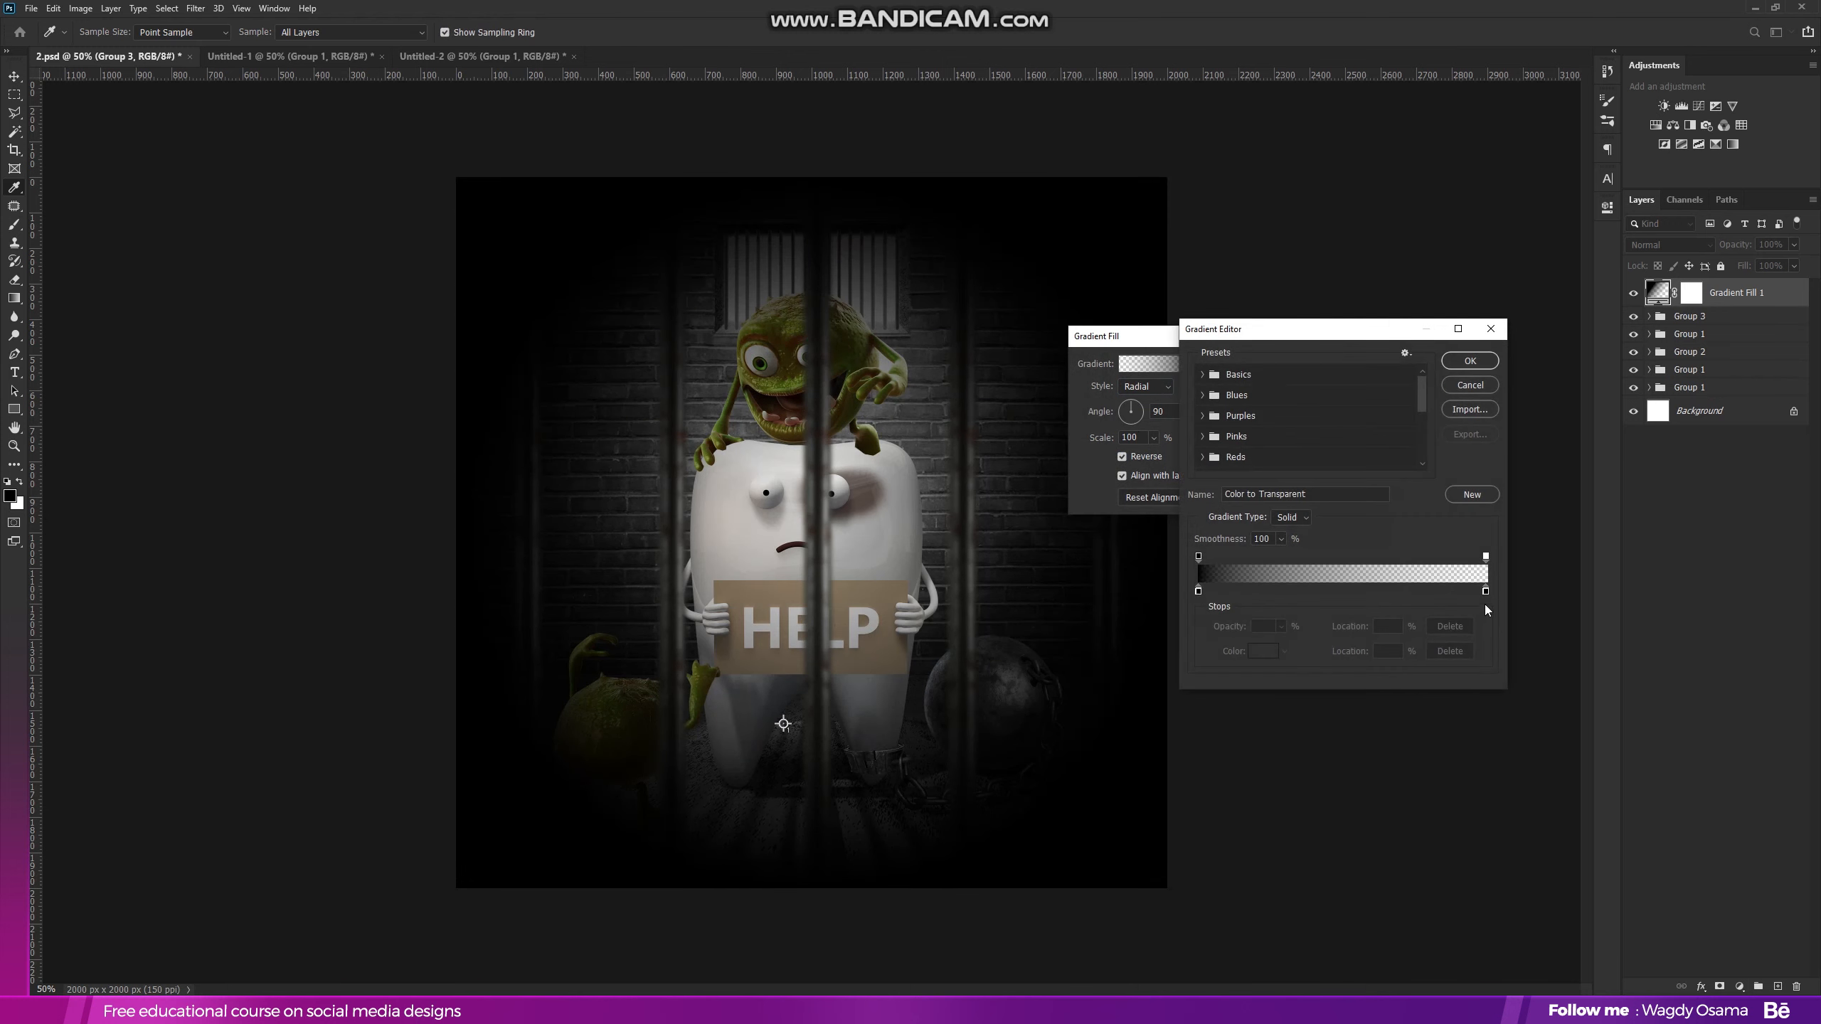
pyautogui.click(1198, 590)
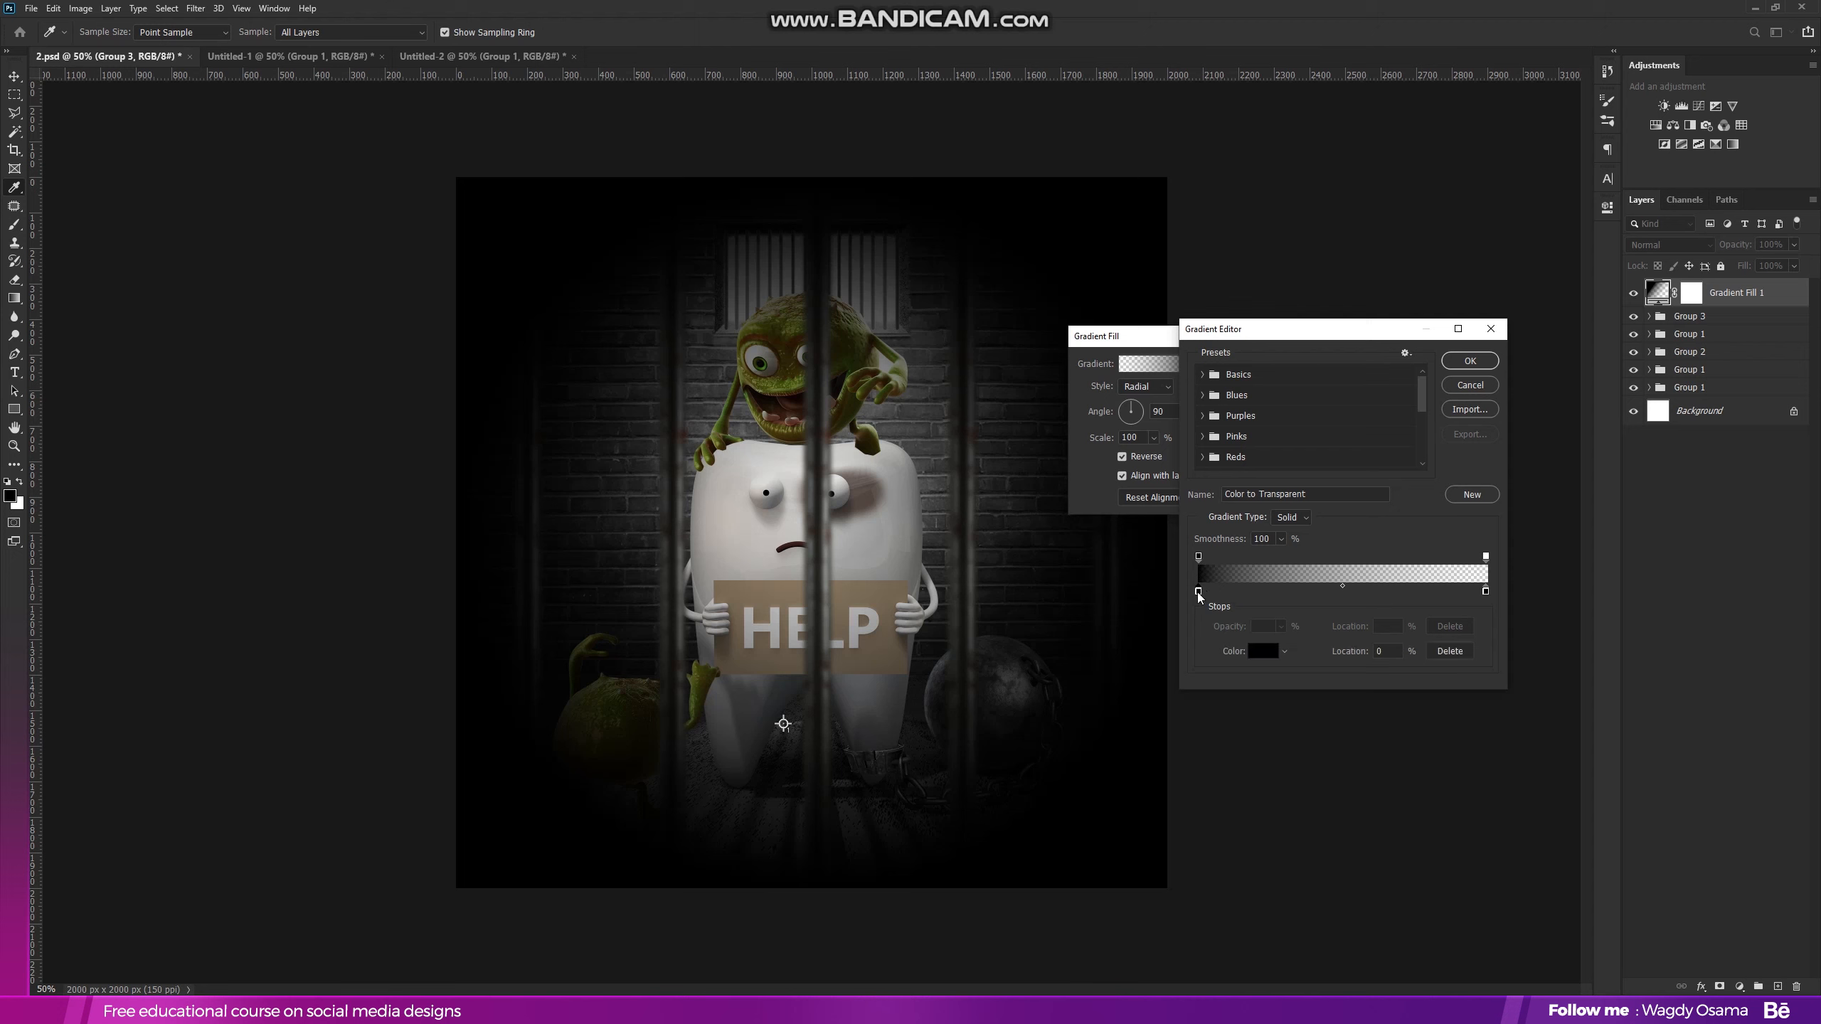
pyautogui.click(1262, 651)
pyautogui.moveTo(1323, 759); pyautogui.dragTo(1323, 755)
pyautogui.moveTo(1280, 748); pyautogui.dragTo(1300, 757)
pyautogui.click(1444, 578)
pyautogui.click(1470, 361)
pyautogui.moveTo(1109, 445)
pyautogui.mouseDown()
pyautogui.moveTo(1144, 428)
pyautogui.moveTo(1122, 455)
pyautogui.mouseUp()
pyautogui.click(1264, 364)
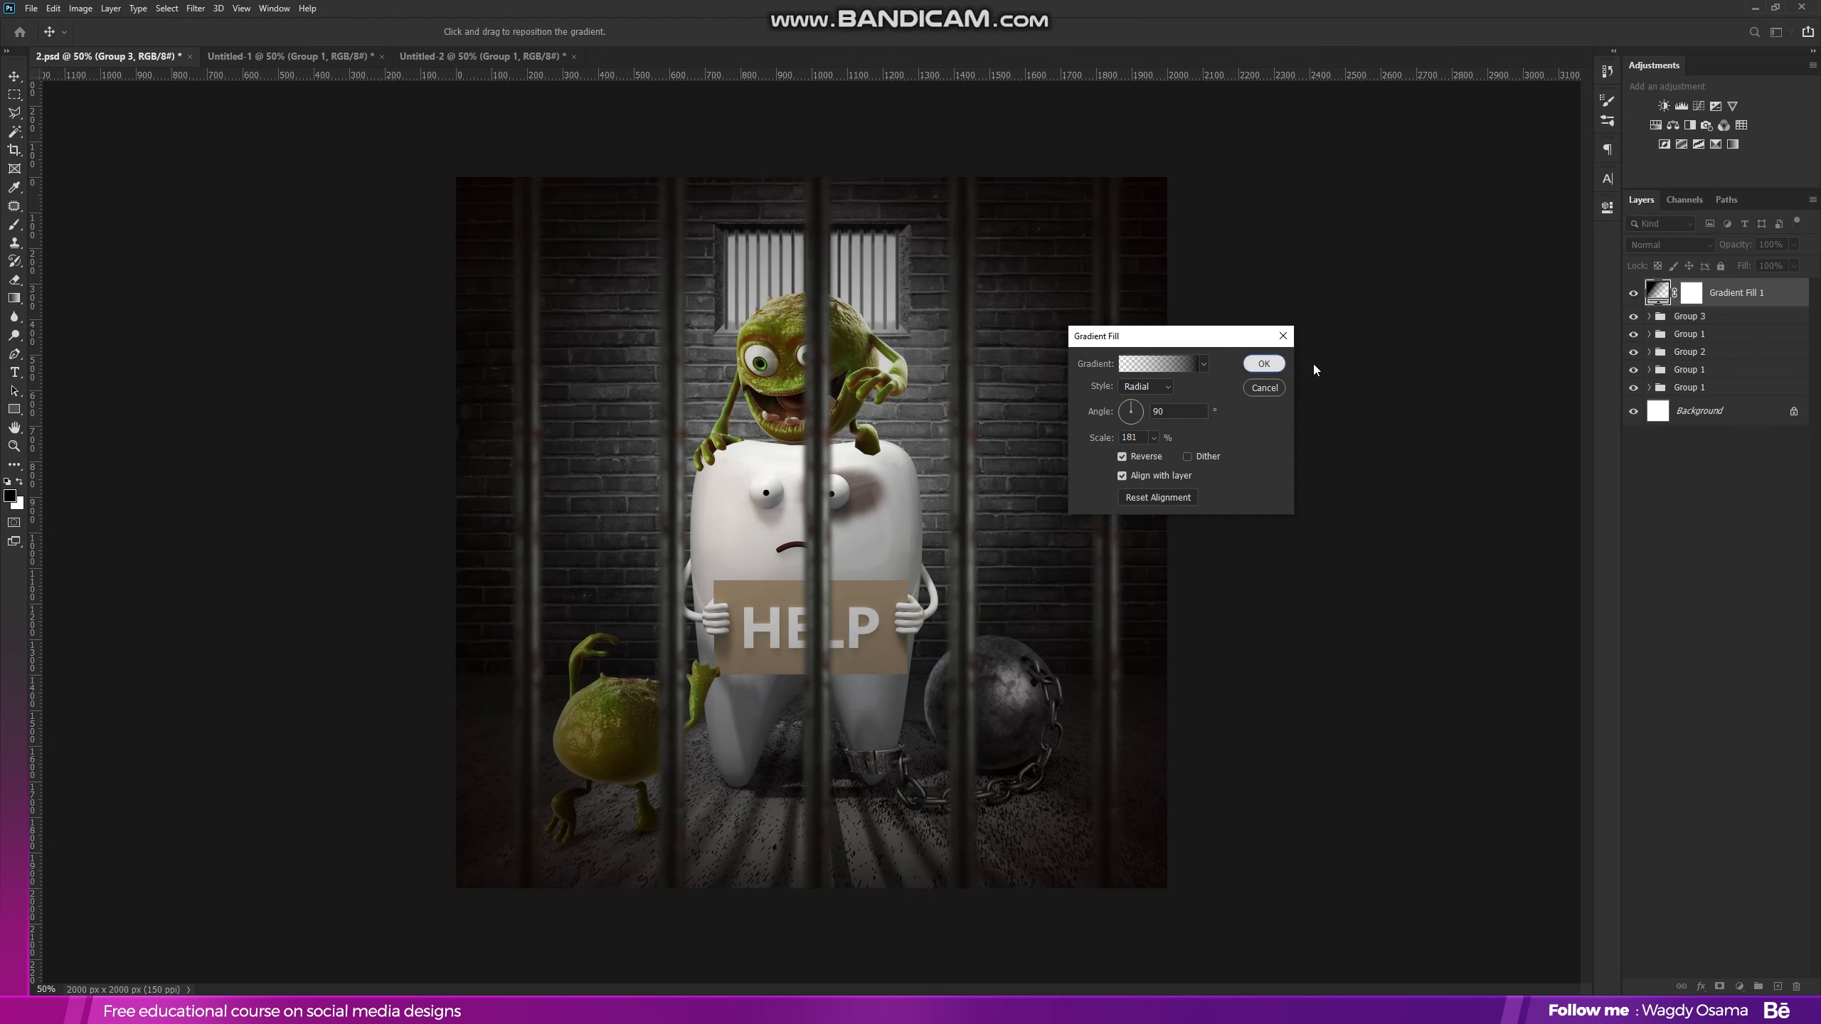
# - Fade the vignette from the centre by drawing black-to-transparent radial gradients over the characters on the Gradient Fill mask
pyautogui.click(1693, 293)
pyautogui.press('x')
pyautogui.click(15, 297)
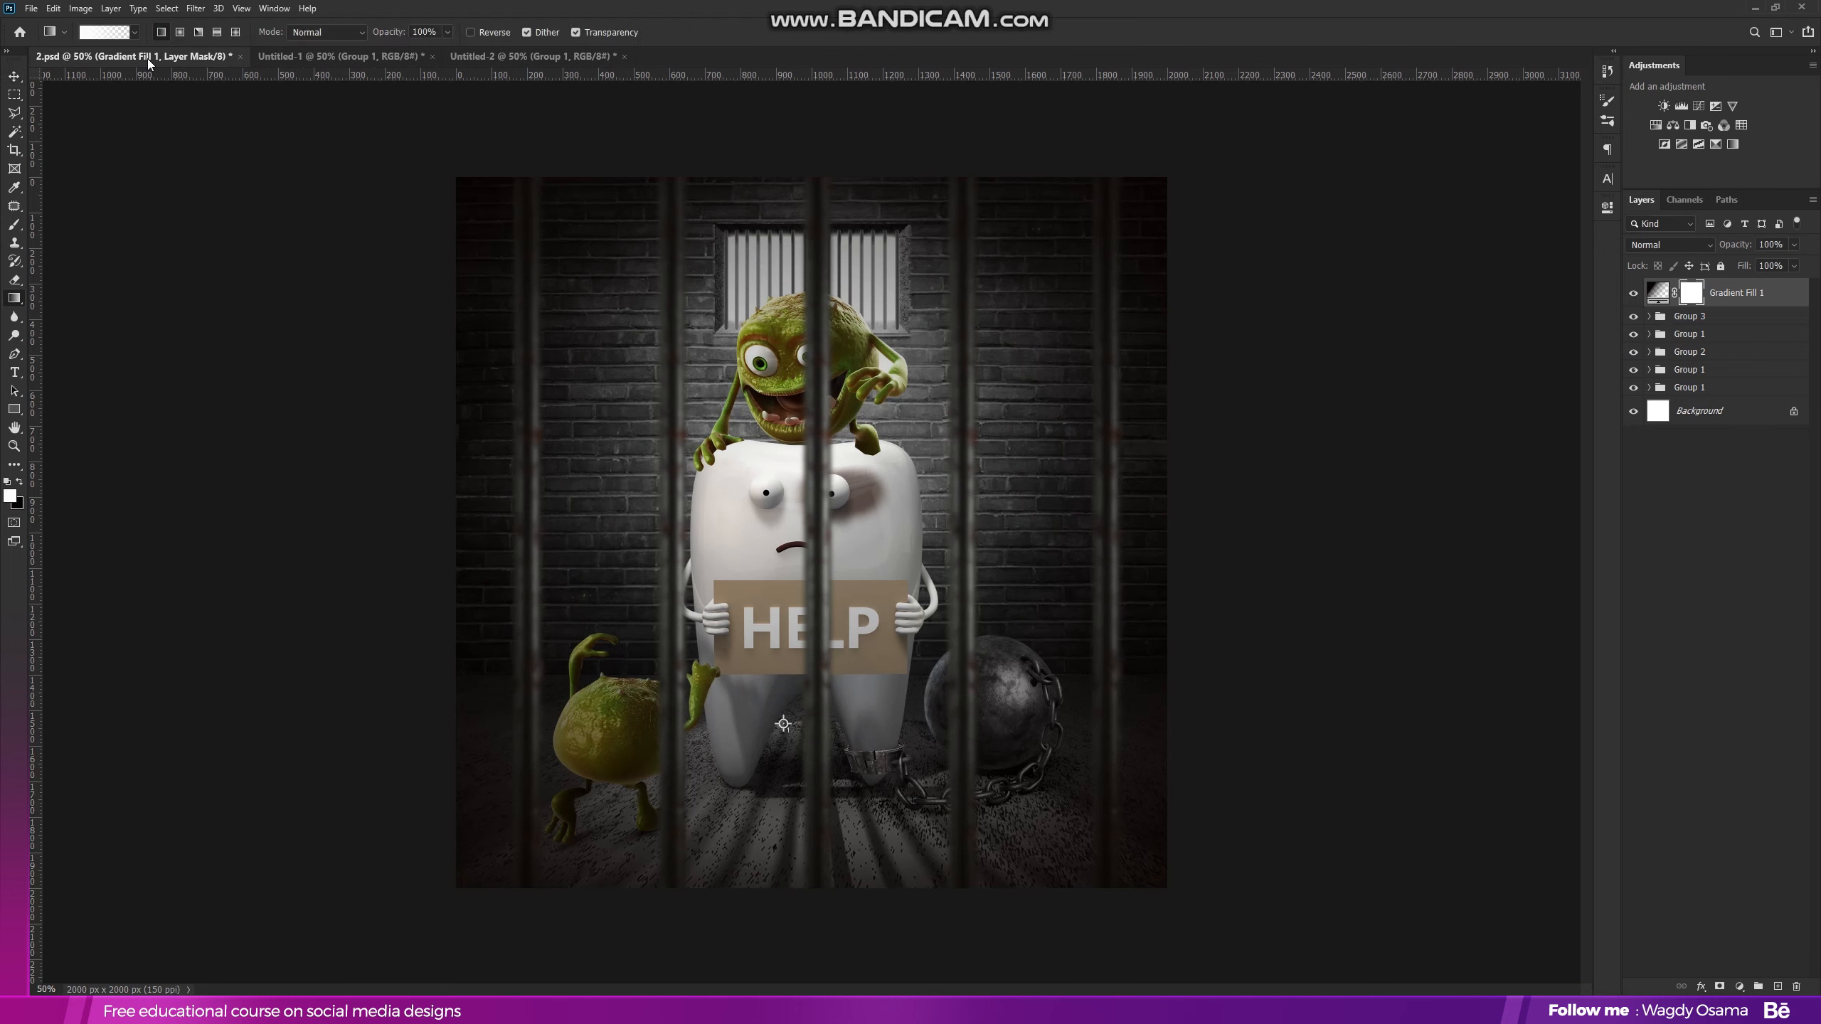
pyautogui.click(180, 32)
pyautogui.click(19, 482)
pyautogui.moveTo(827, 233)
pyautogui.mouseDown()
pyautogui.moveTo(993, 635)
pyautogui.moveTo(972, 663)
pyautogui.mouseUp()
pyautogui.moveTo(656, 689)
pyautogui.mouseDown()
pyautogui.moveTo(717, 574)
pyautogui.moveTo(727, 216)
pyautogui.mouseUp()
pyautogui.moveTo(892, 459); pyautogui.dragTo(892, 169)
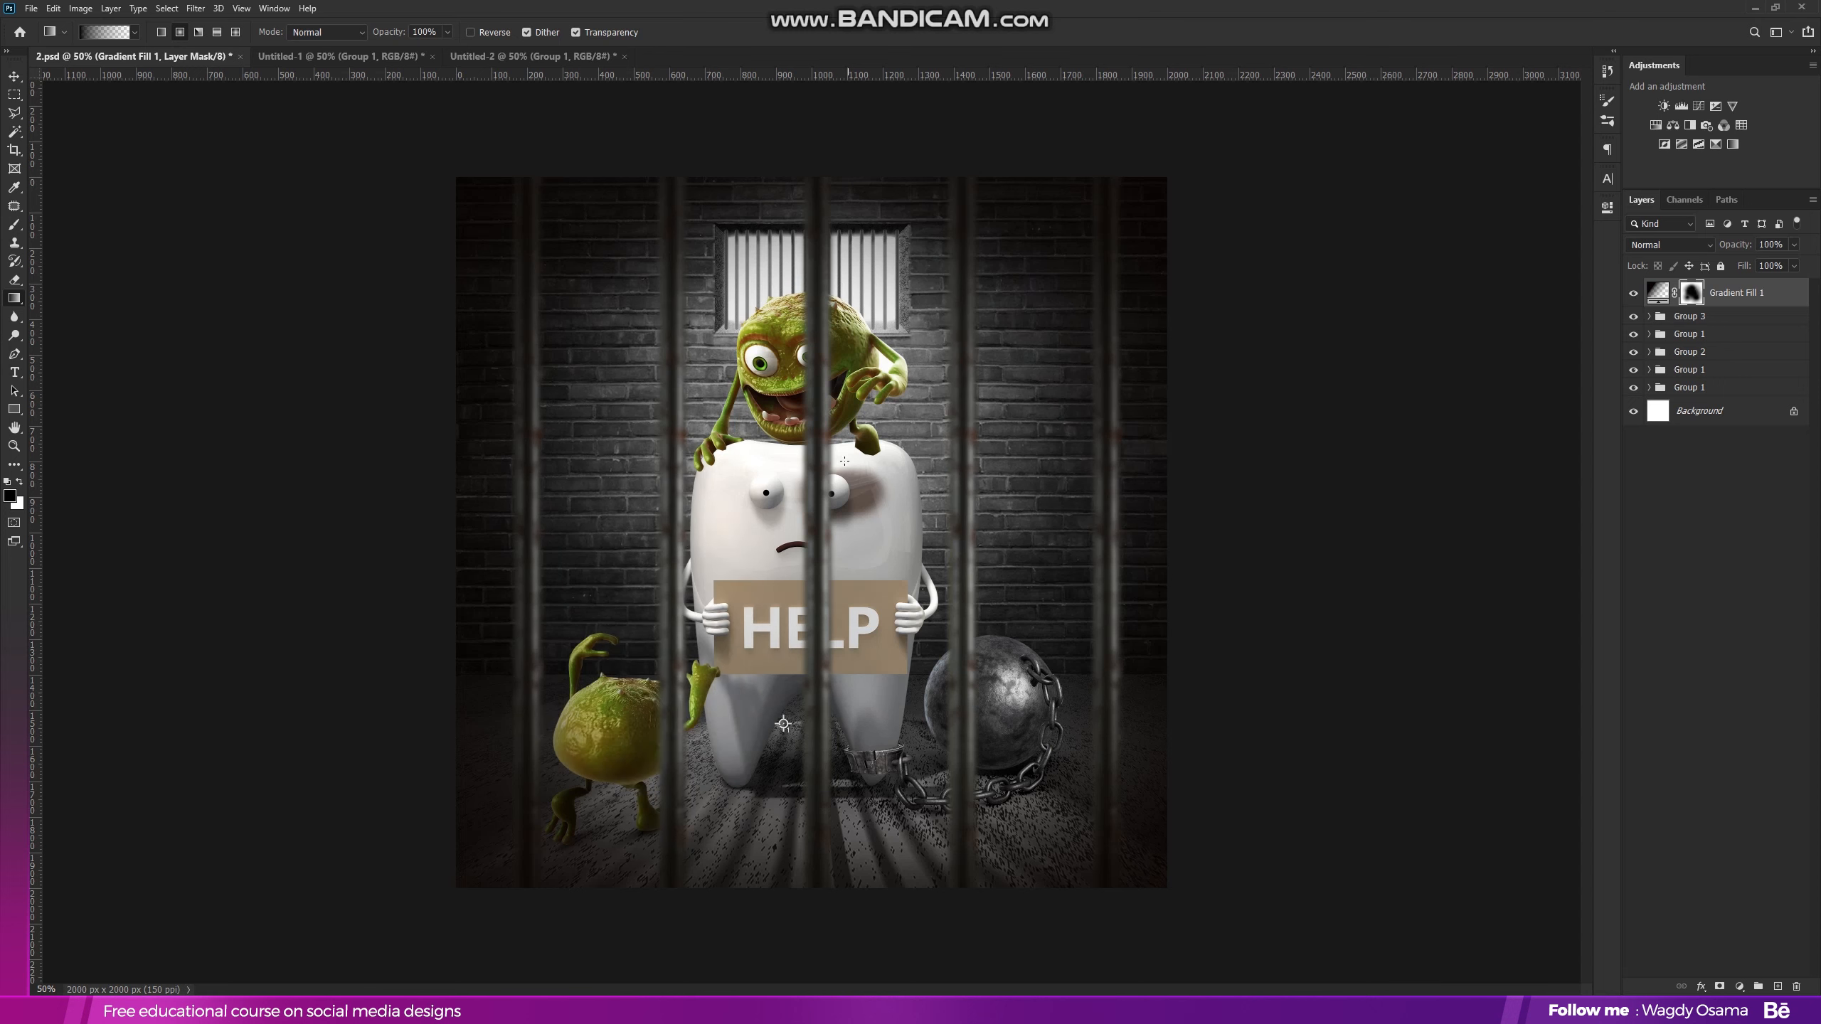
pyautogui.moveTo(830, 458); pyautogui.dragTo(836, 129)
pyautogui.moveTo(846, 505); pyautogui.dragTo(864, 122)
pyautogui.click(13, 76)
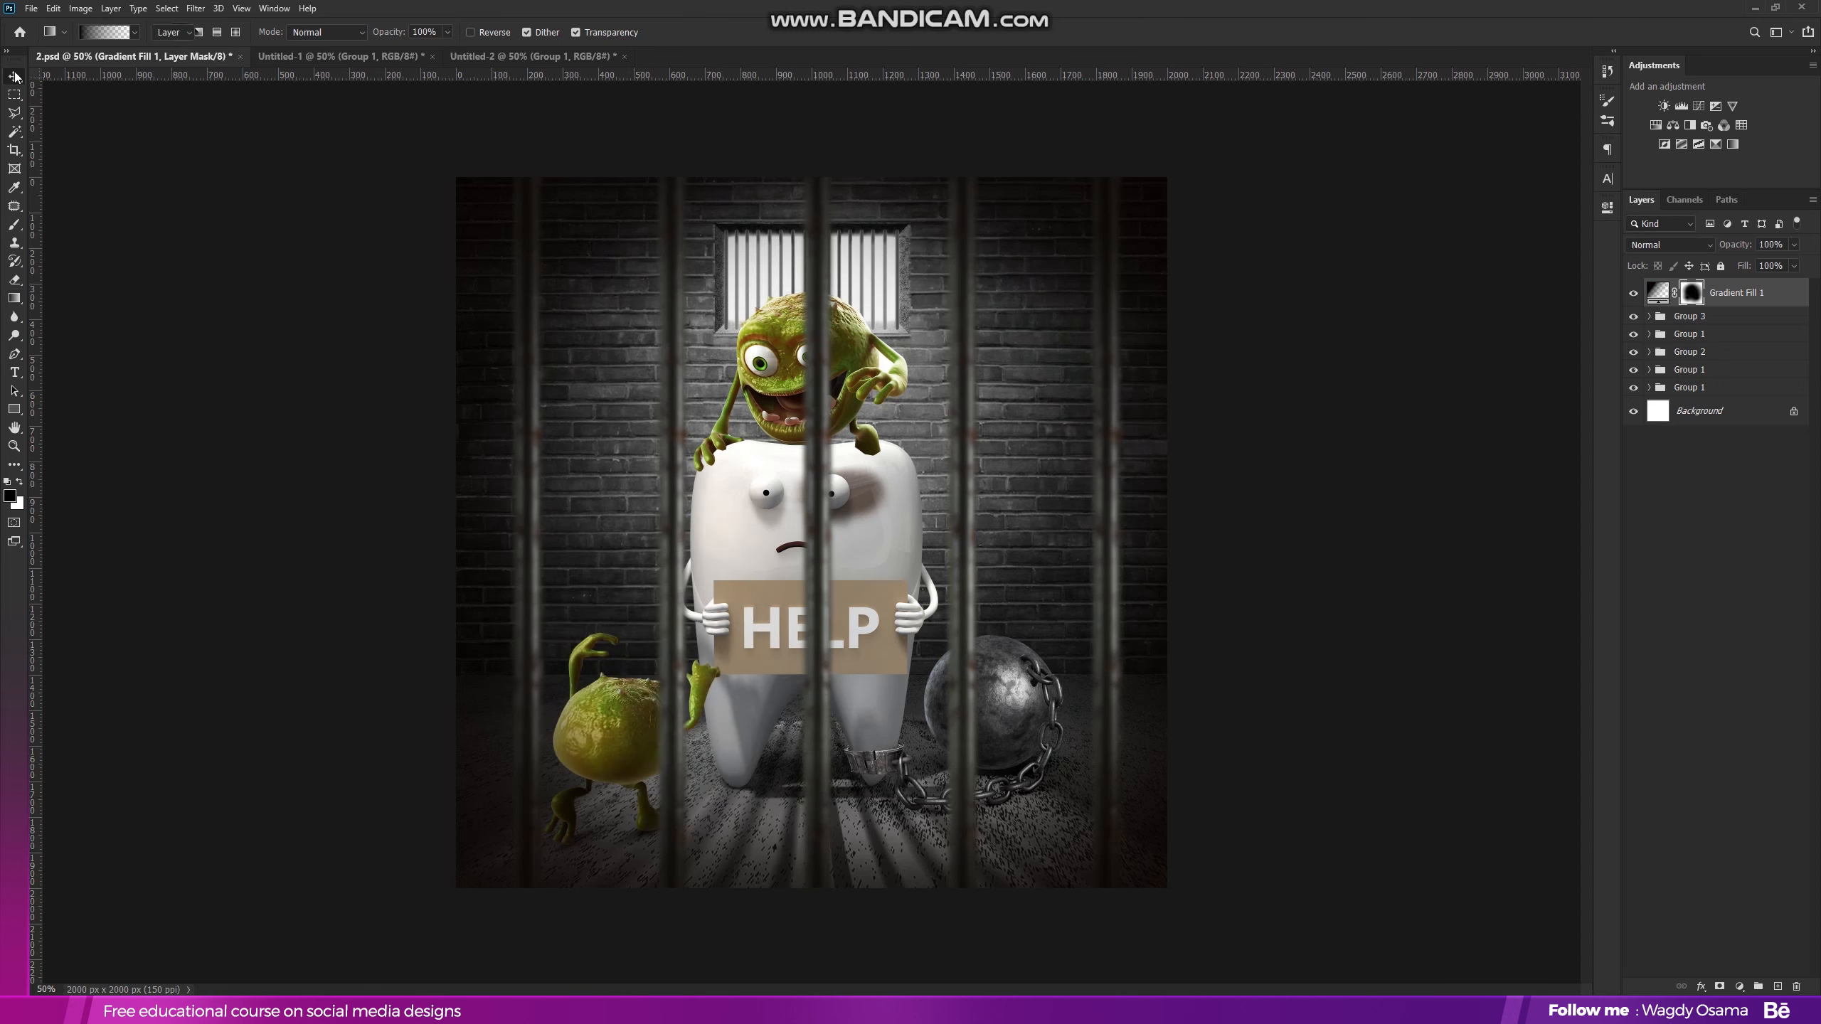
# - Add a Color Balance adjustment on top, shifting the midtones toward red and setting shadows to red +4 and blue +1
pyautogui.click(1673, 124)
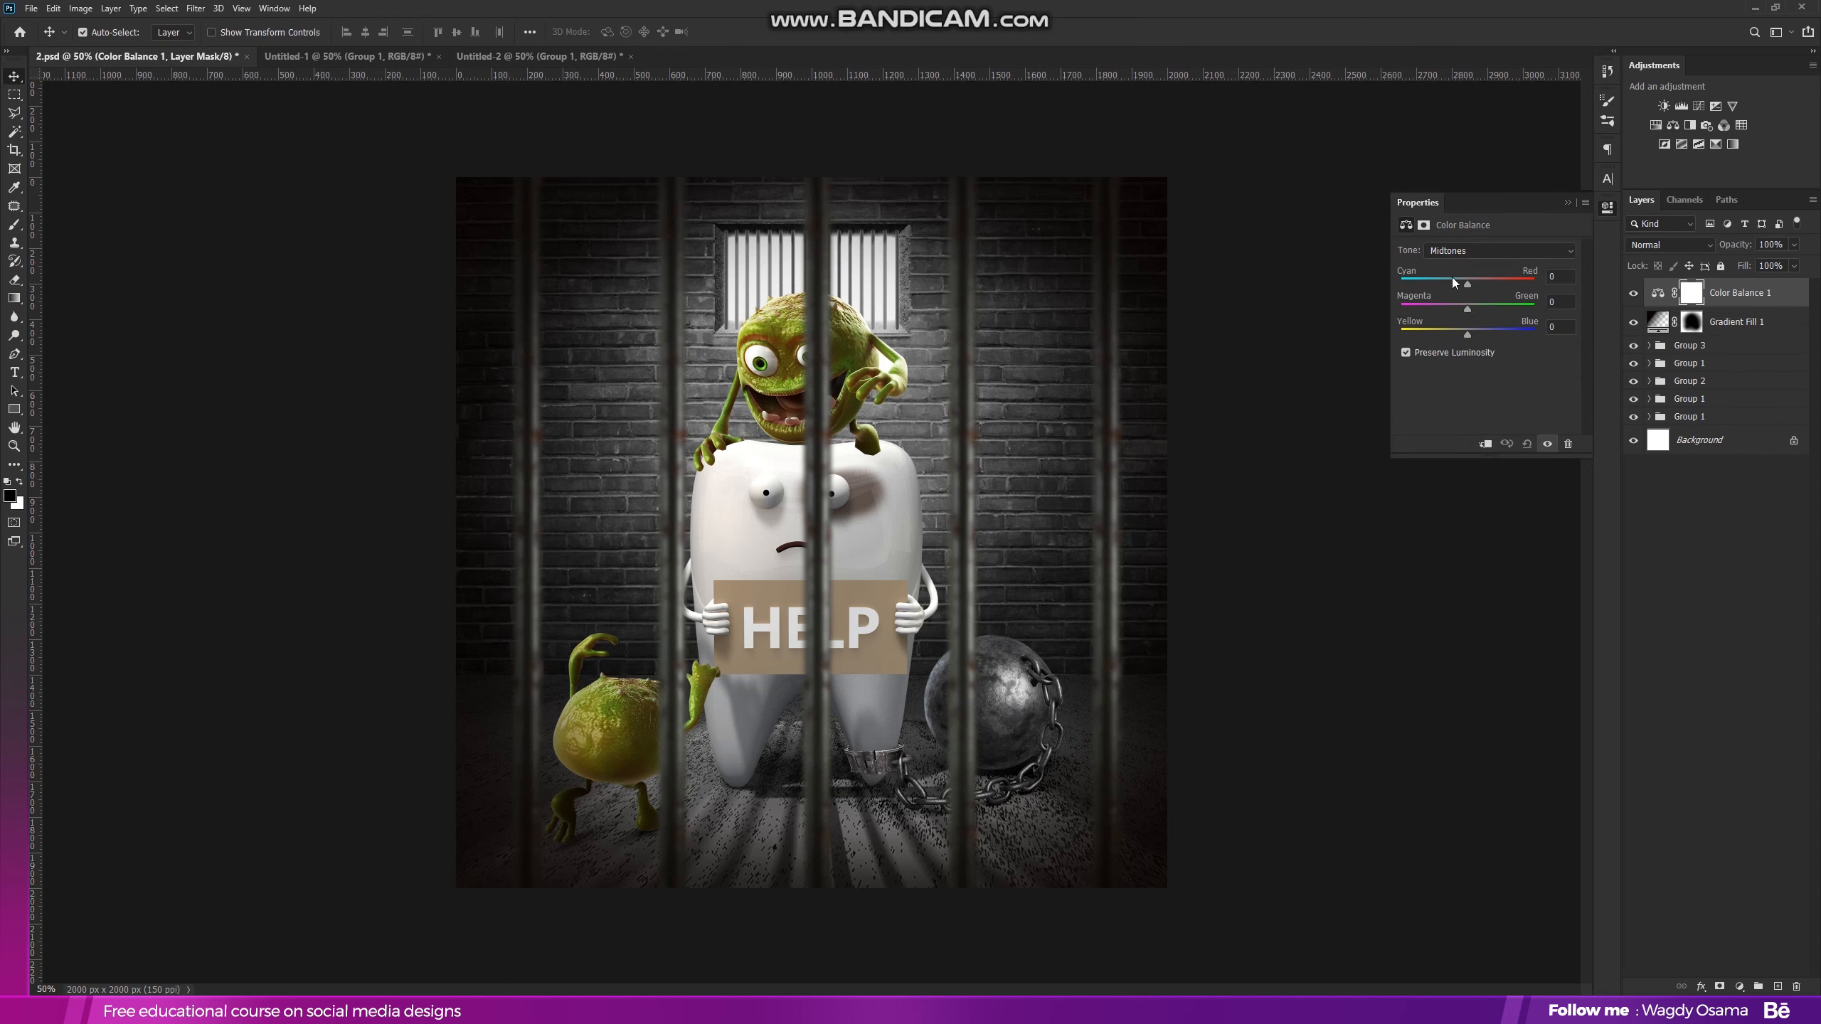
pyautogui.moveTo(1471, 282); pyautogui.dragTo(1469, 282)
pyautogui.click(1472, 249)
pyautogui.click(1471, 267)
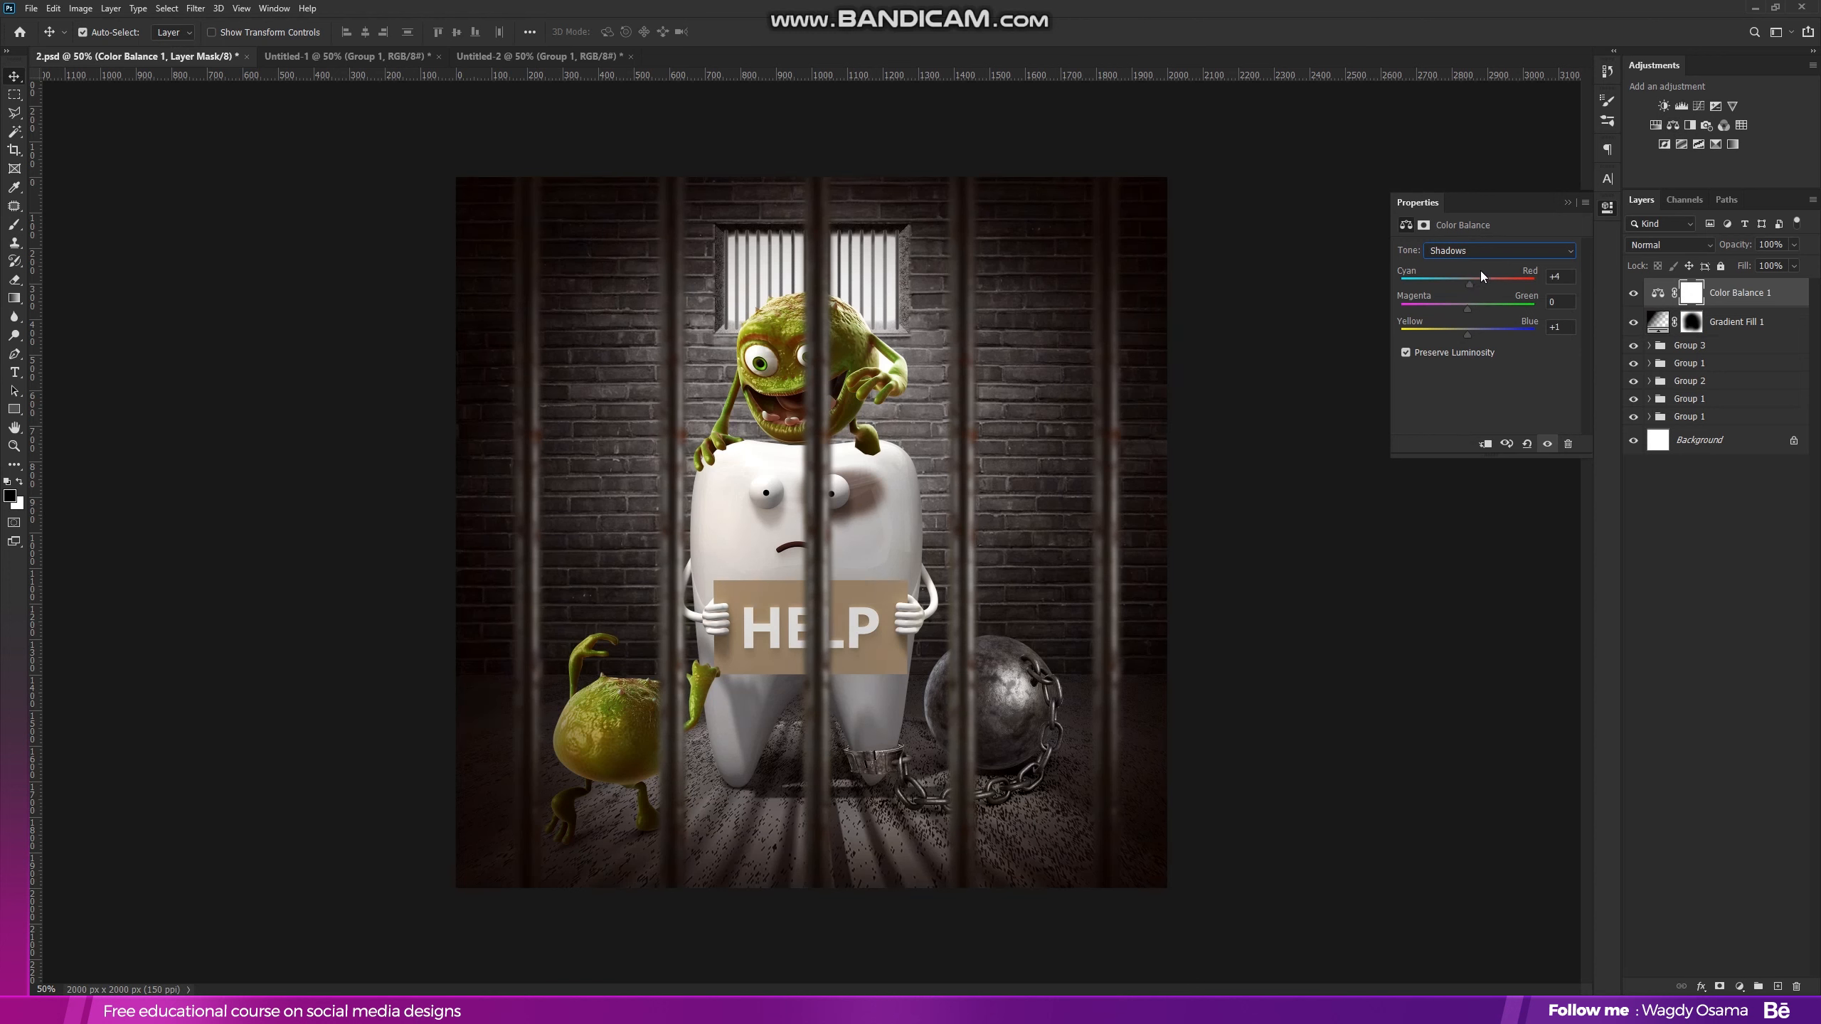
pyautogui.click(1569, 203)
# - Add a Color Lookup adjustment layer on top using the FoggyNight.3DL 3DLUT file
pyautogui.click(1740, 989)
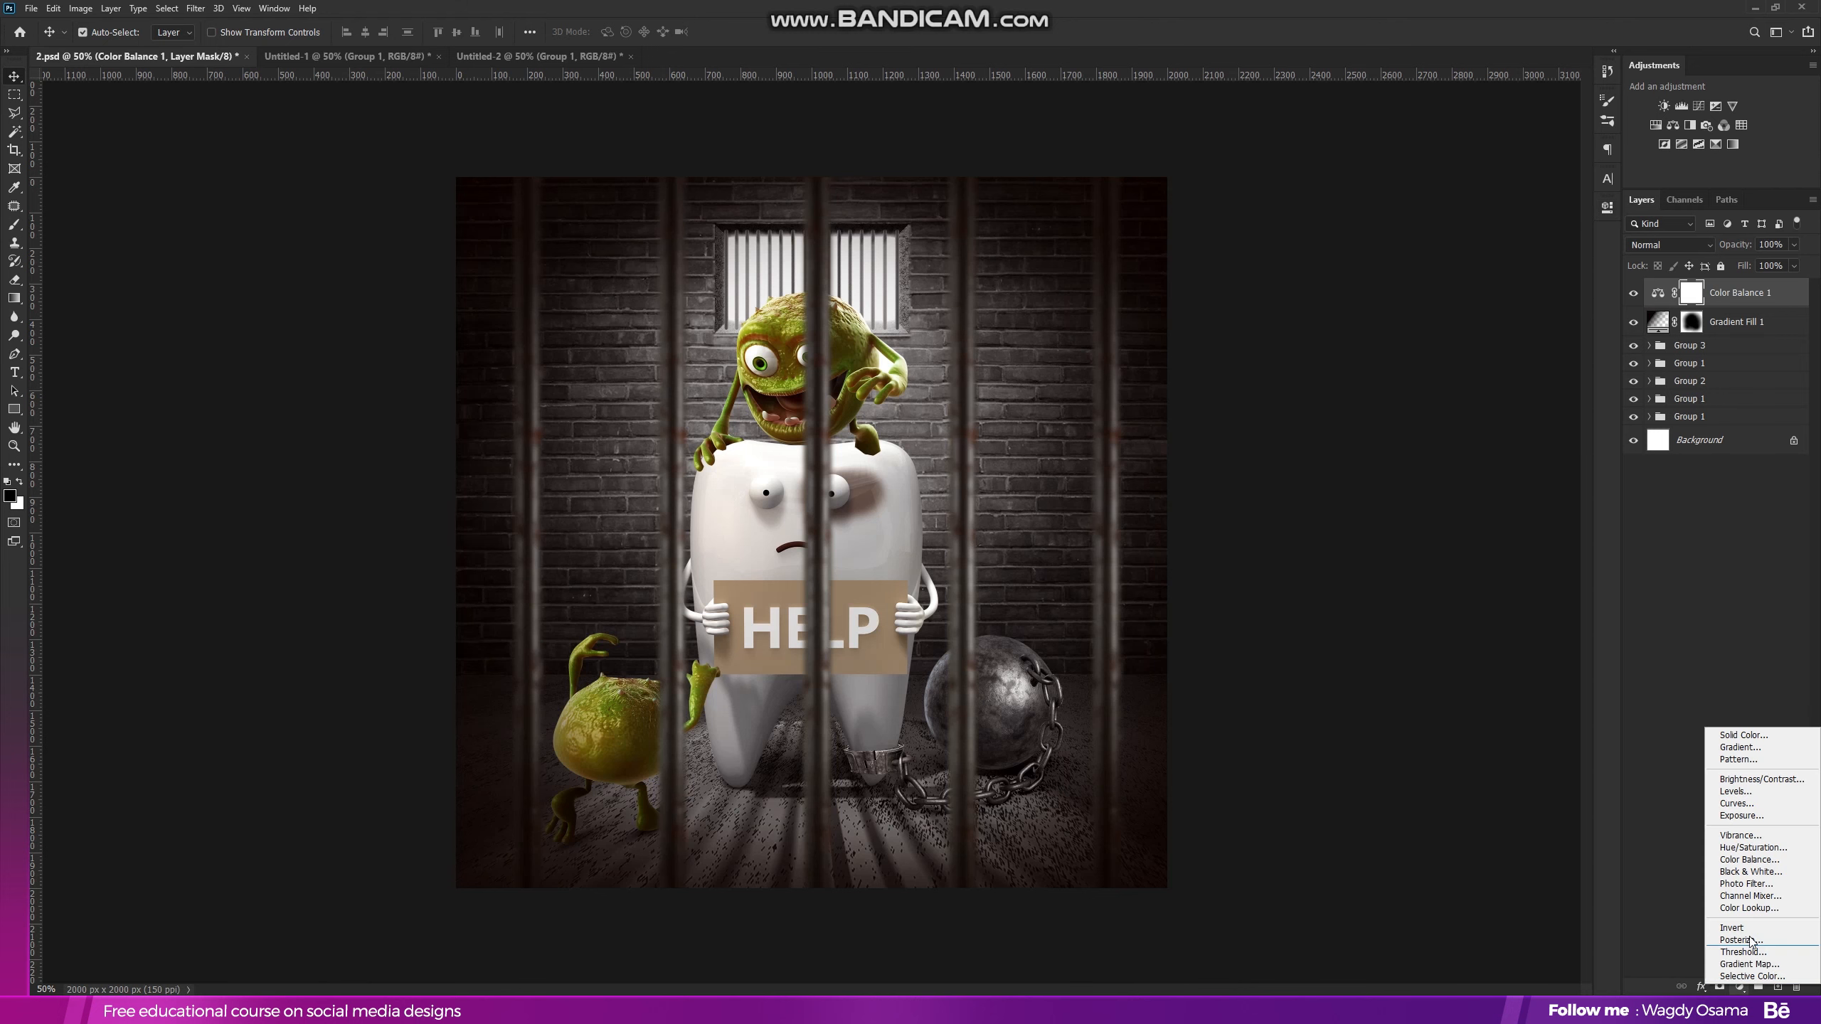
pyautogui.click(1735, 917)
pyautogui.click(1498, 251)
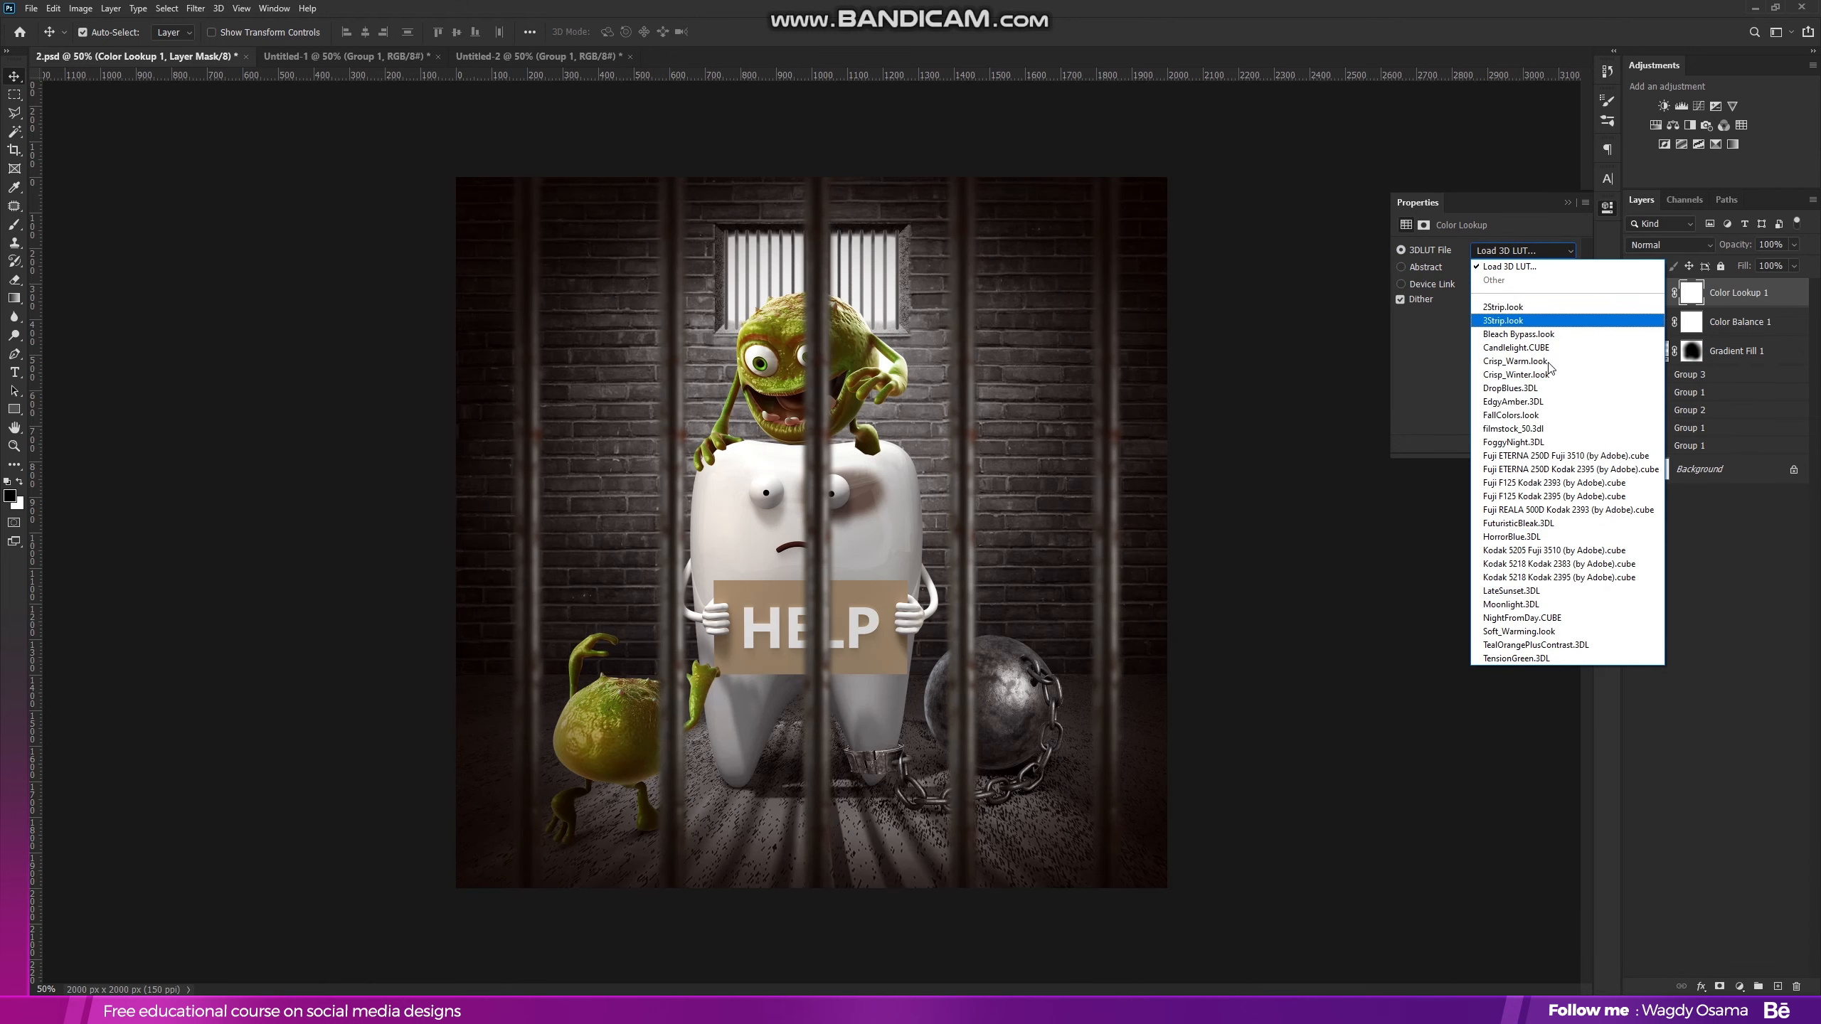
pyautogui.click(1566, 445)
# - Set the Color Lookup layer's blend mode to Luminosity and its opacity to 31%
pyautogui.click(1669, 245)
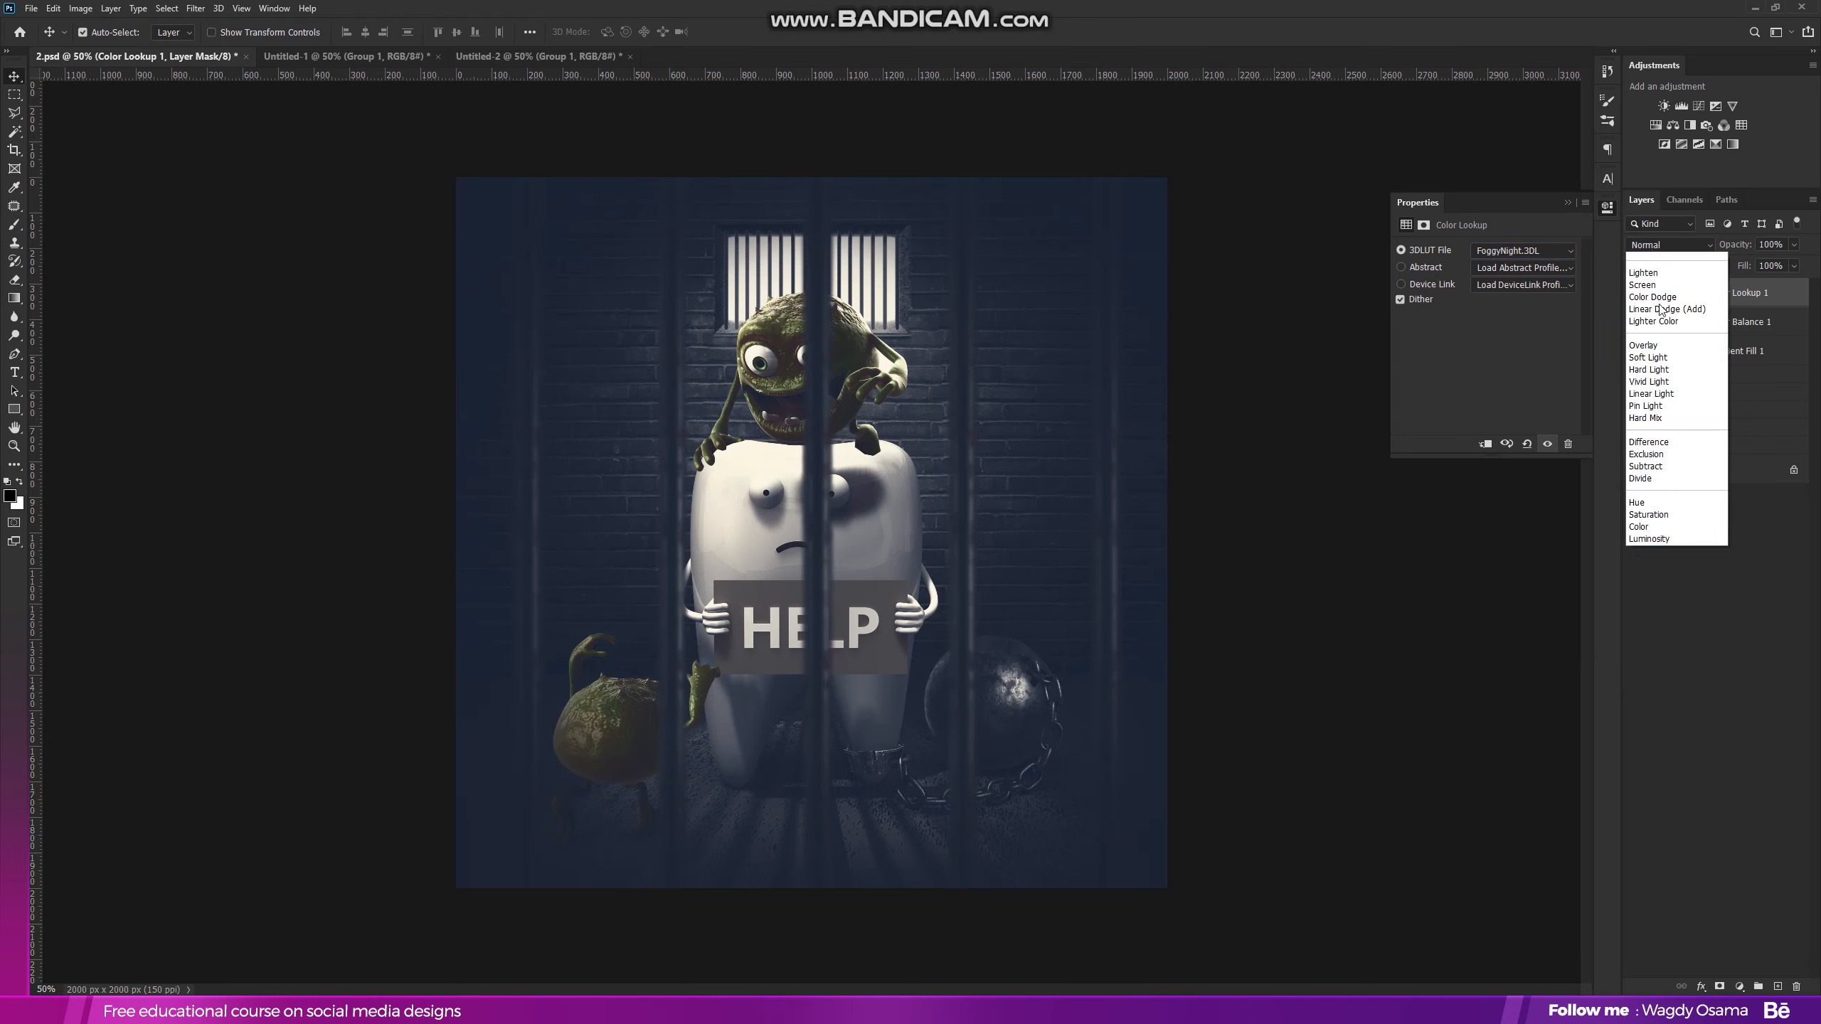
pyautogui.click(1670, 618)
pyautogui.moveTo(1741, 250)
pyautogui.mouseDown()
pyautogui.moveTo(1708, 250)
pyautogui.moveTo(1730, 248)
pyautogui.mouseUp()
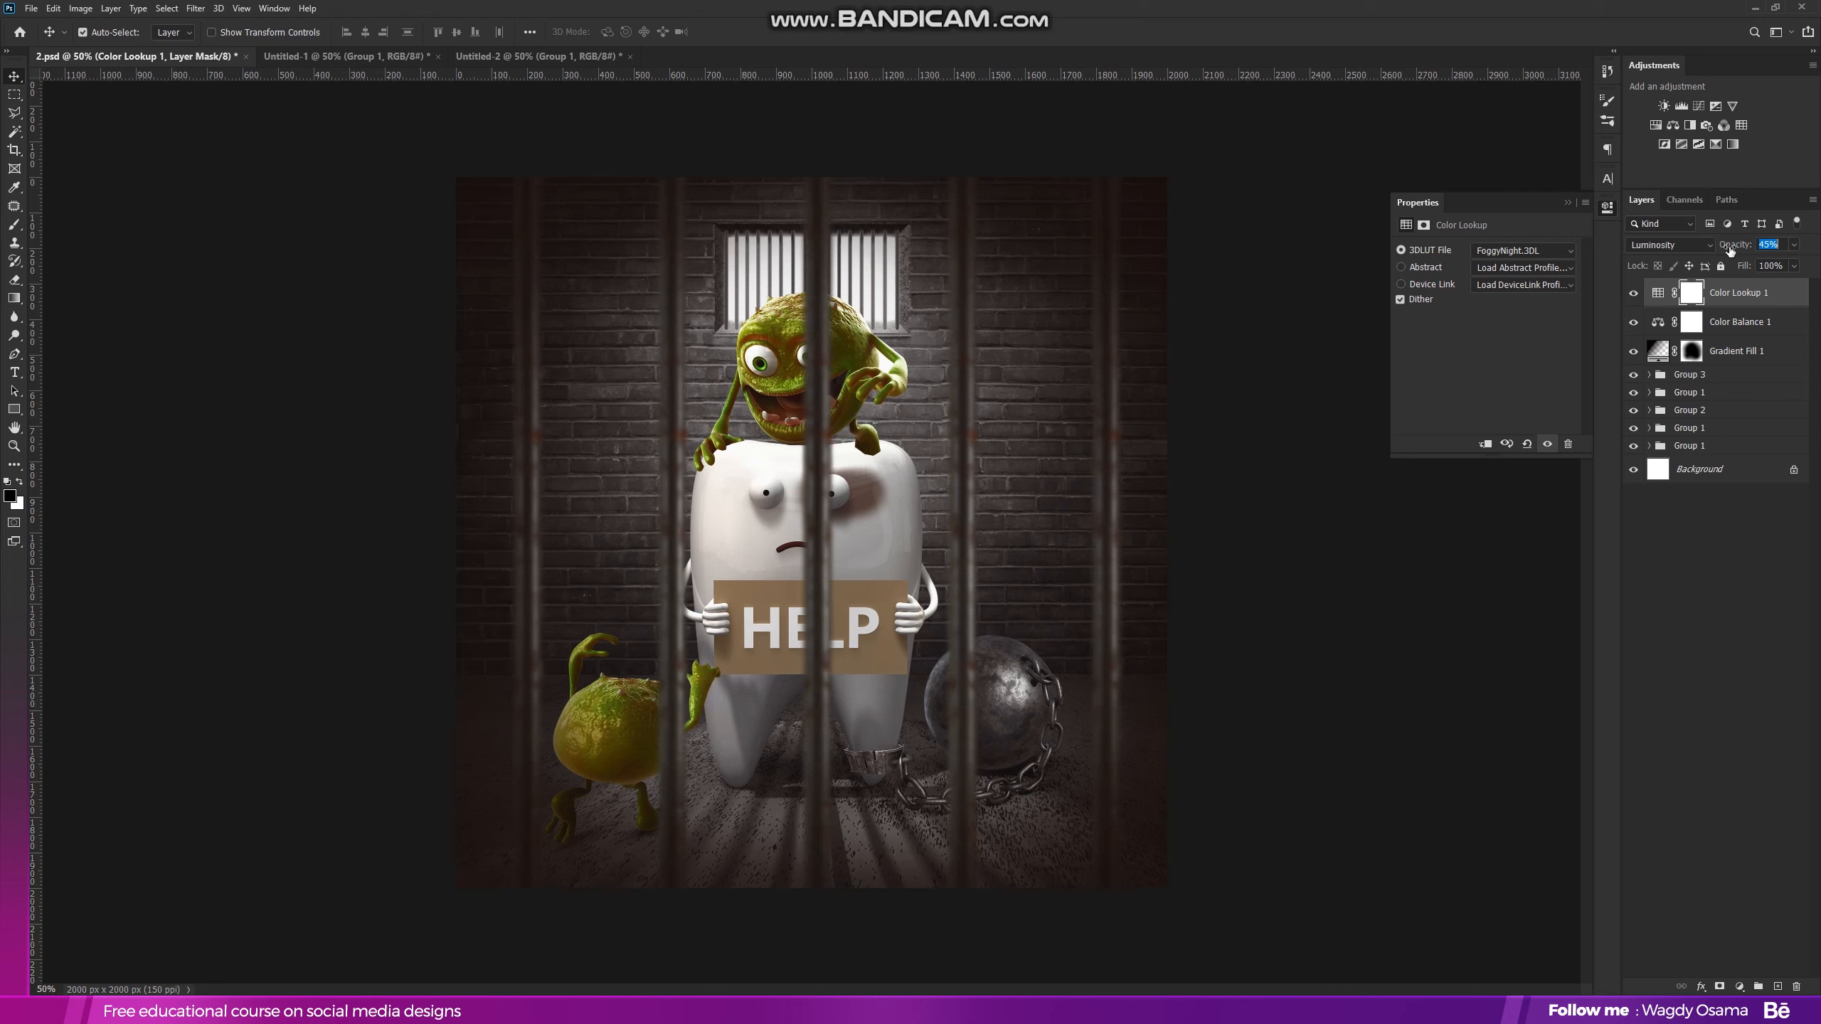
pyautogui.press('Return')
pyautogui.moveTo(1744, 241); pyautogui.dragTo(1724, 249)
pyautogui.click(1569, 202)
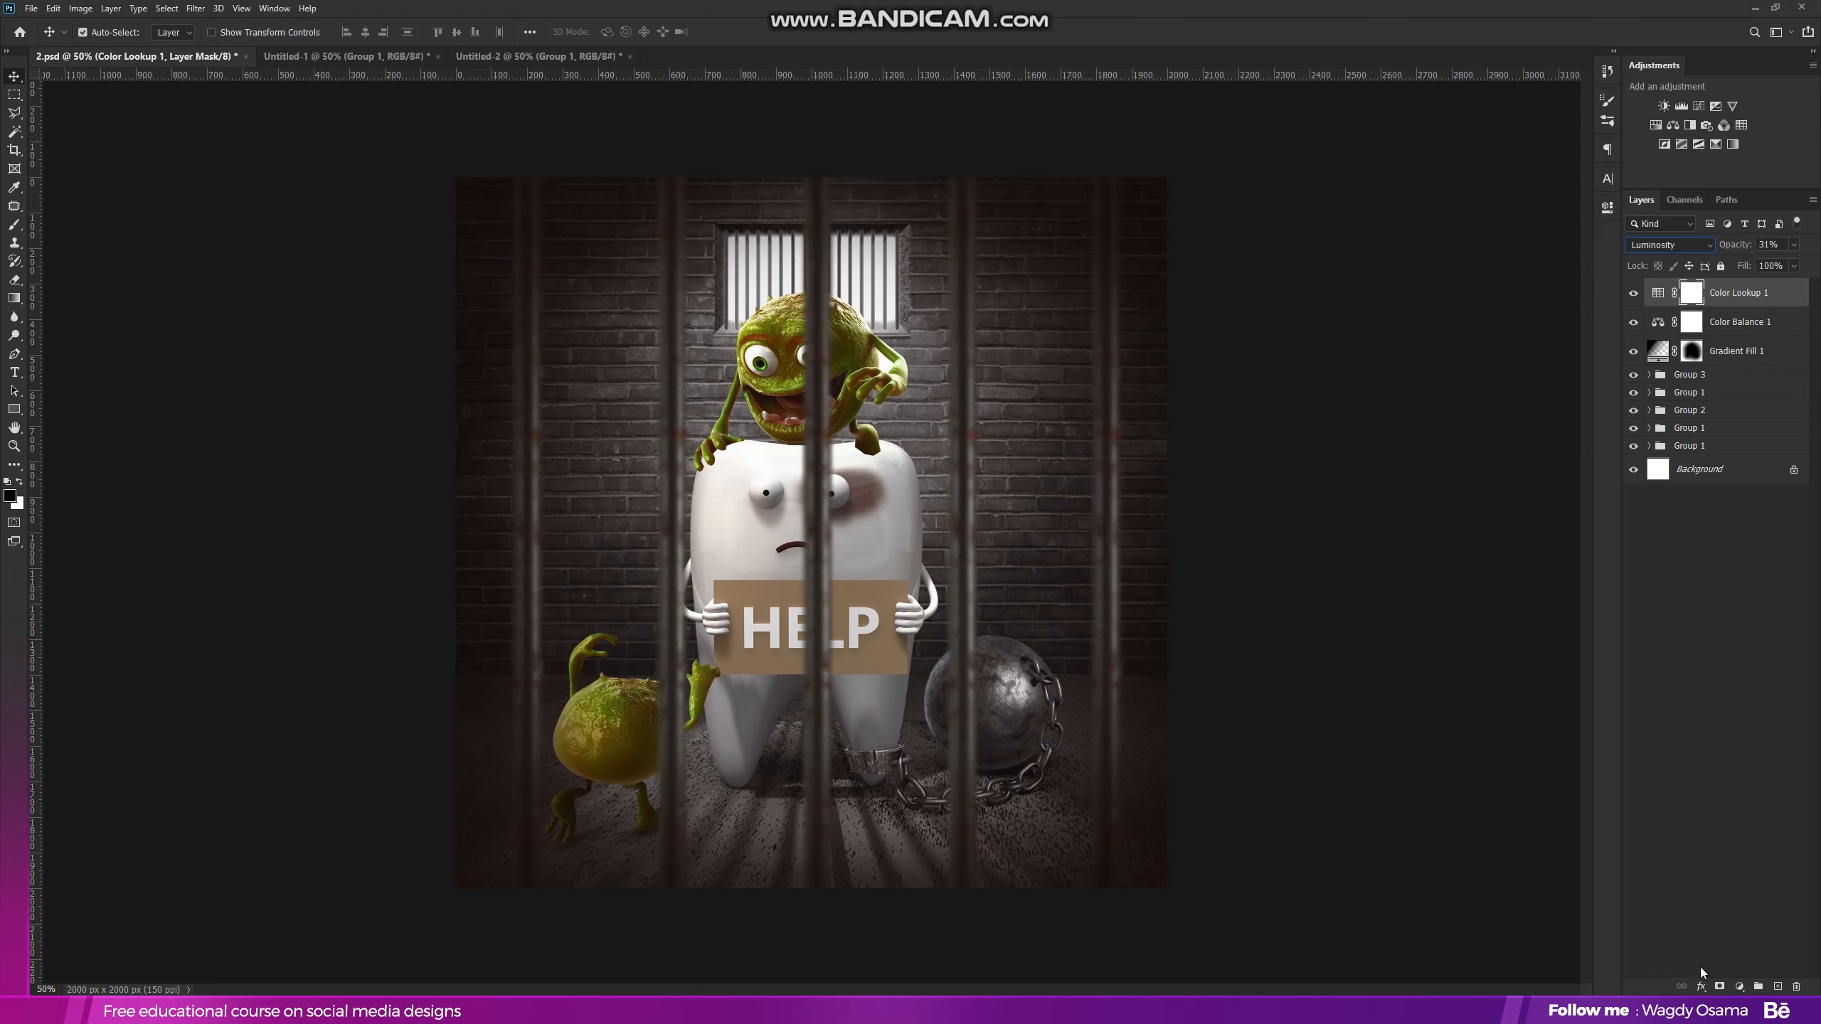
# - Add a Selective Color adjustment layer on top and slightly shift the yellow in the Neutrals
pyautogui.click(1739, 987)
pyautogui.click(1735, 984)
pyautogui.click(1513, 265)
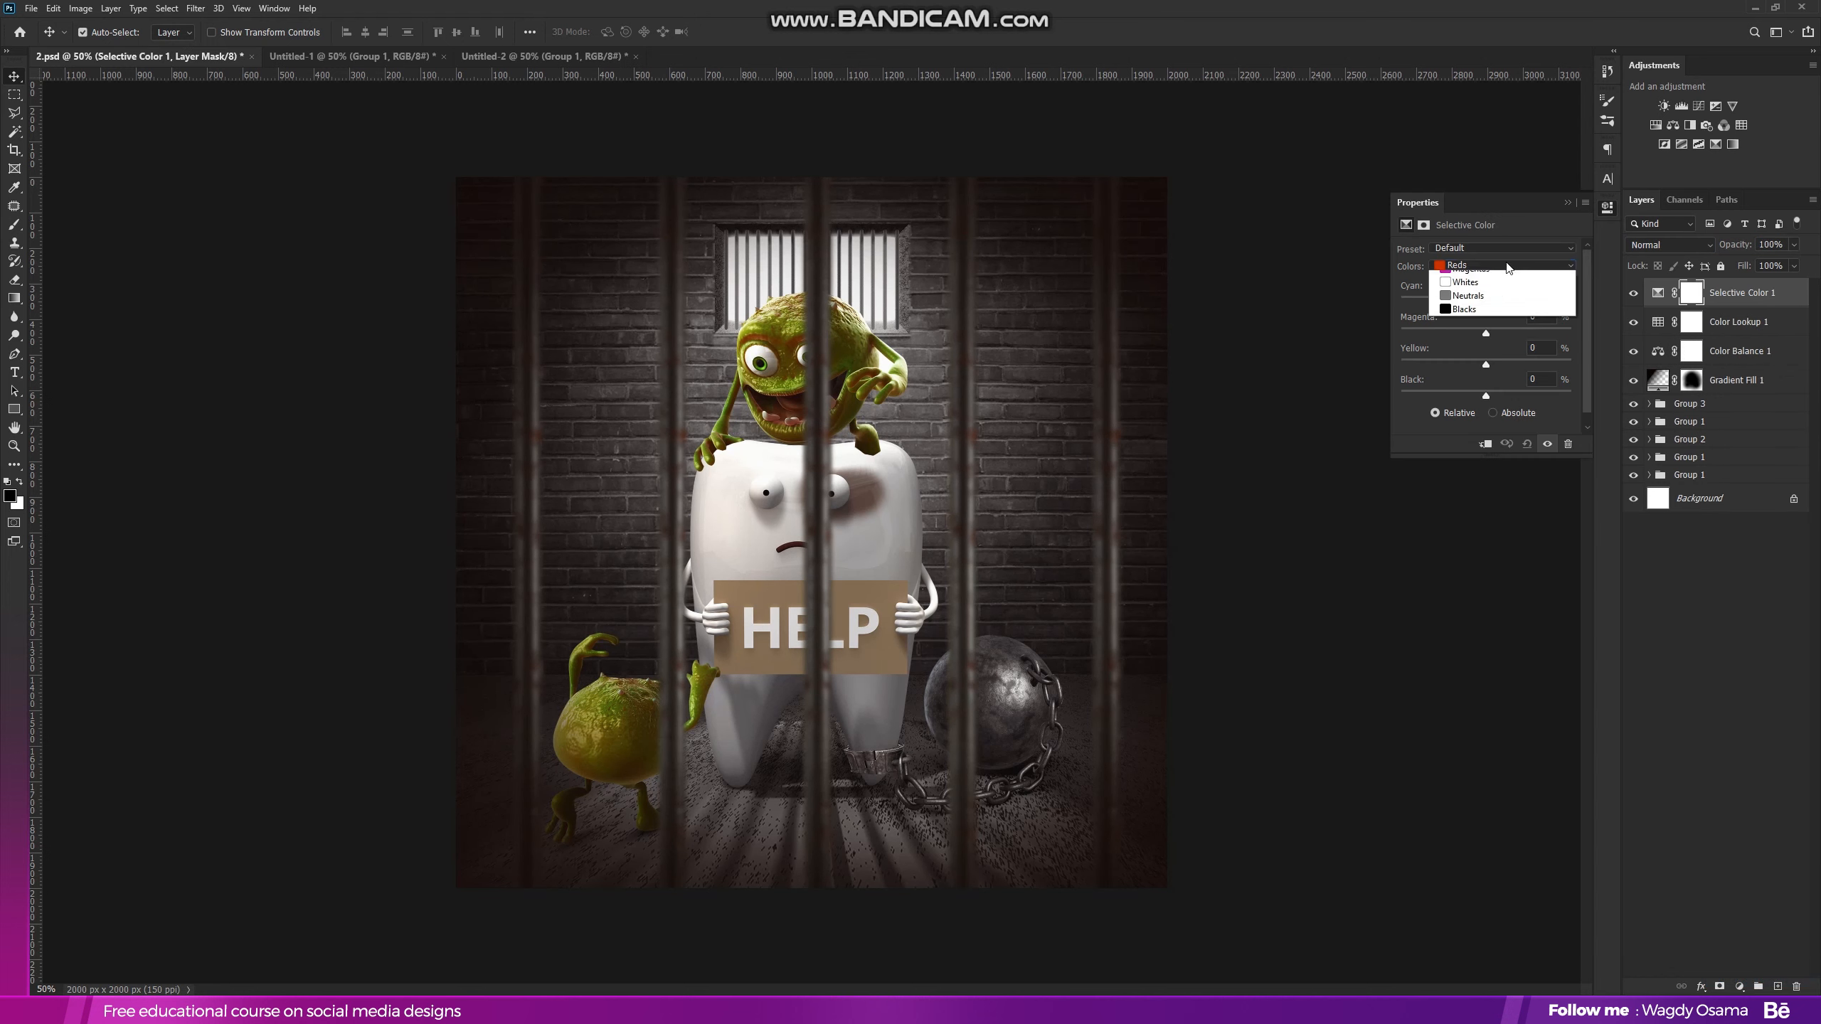
pyautogui.click(1480, 369)
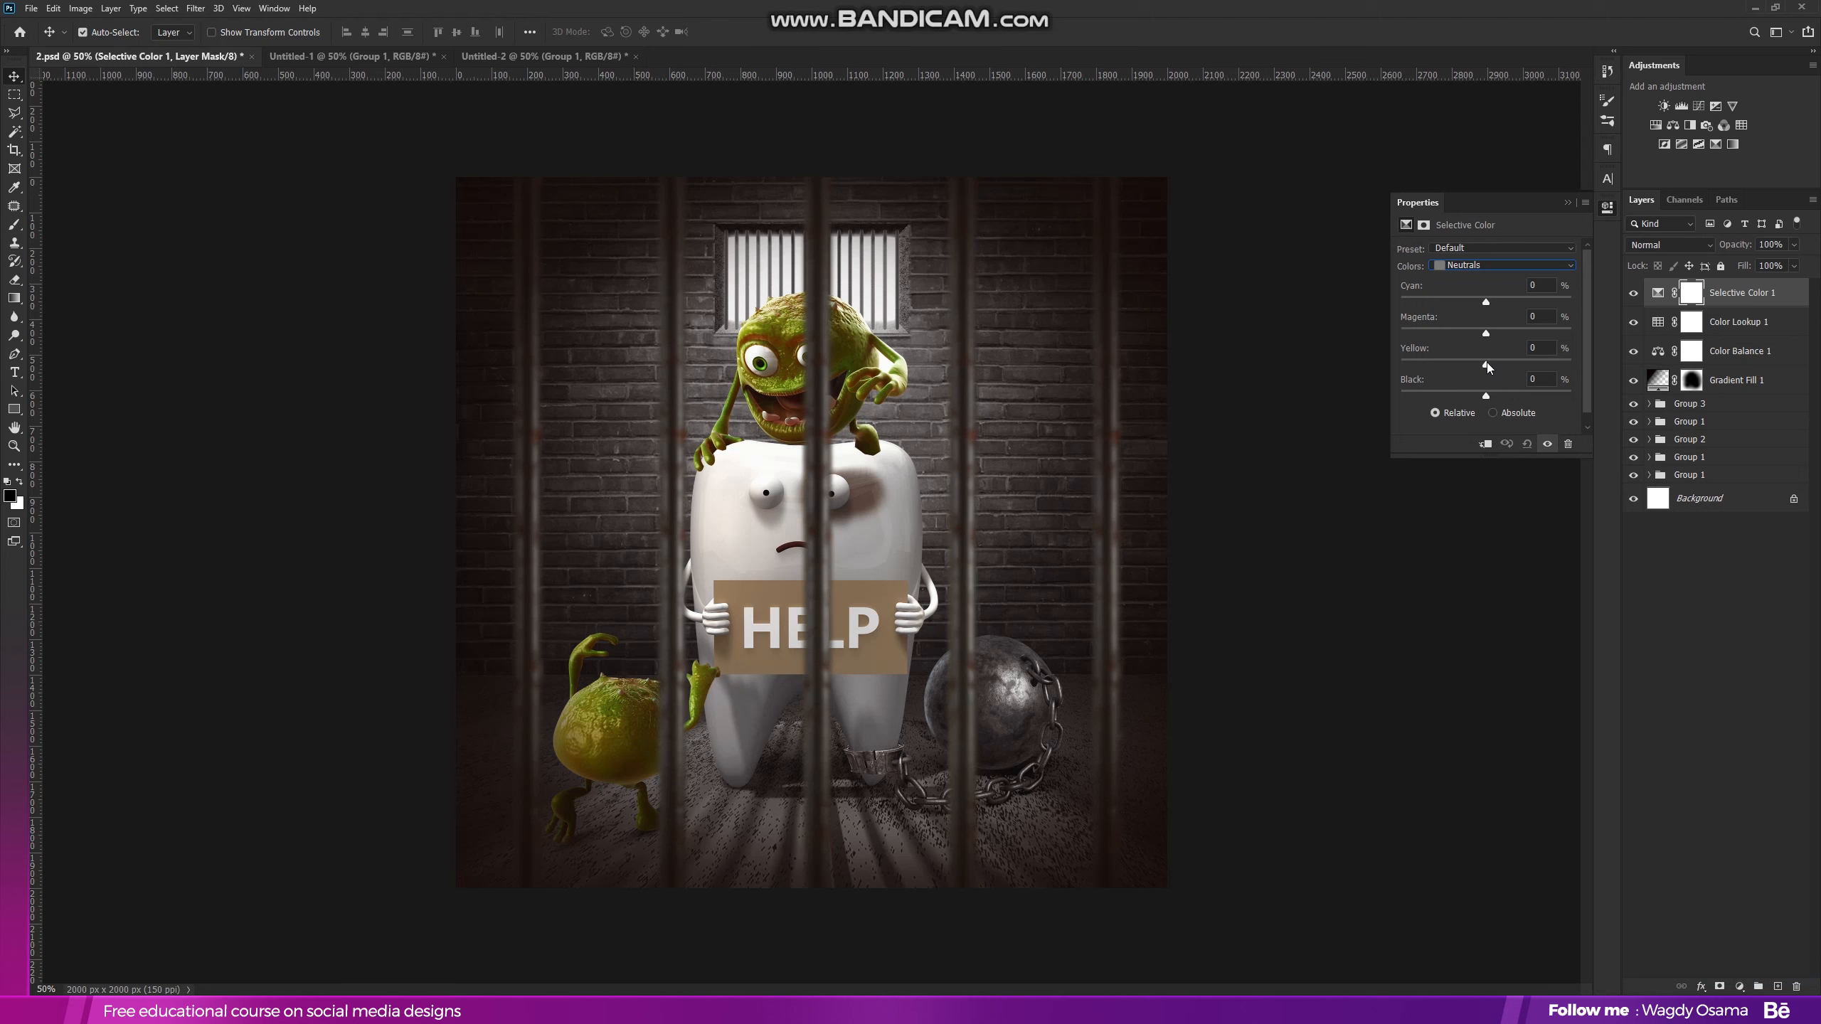
pyautogui.moveTo(1487, 367); pyautogui.dragTo(1489, 367)
pyautogui.click(1567, 203)
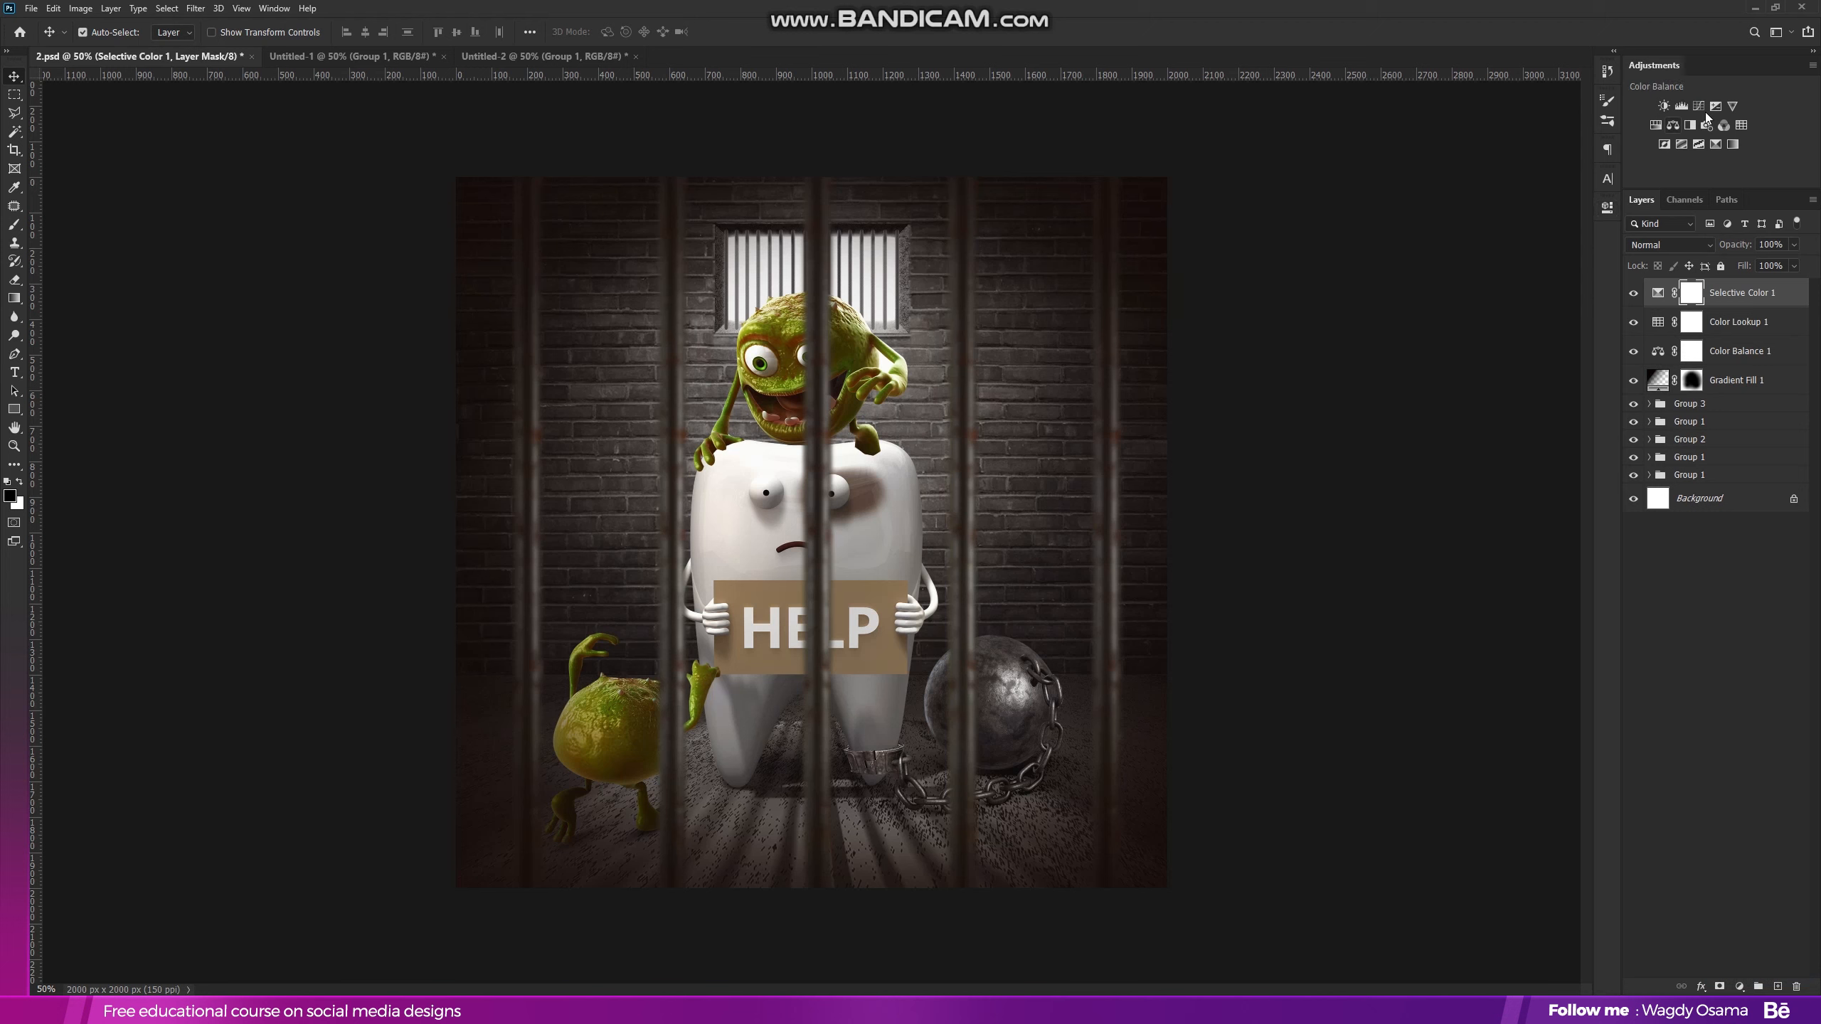
# - Add an Exposure adjustment layer on top with gamma correction 0.95 and exposure +0.17
pyautogui.click(1715, 106)
pyautogui.moveTo(1488, 350); pyautogui.dragTo(1489, 350)
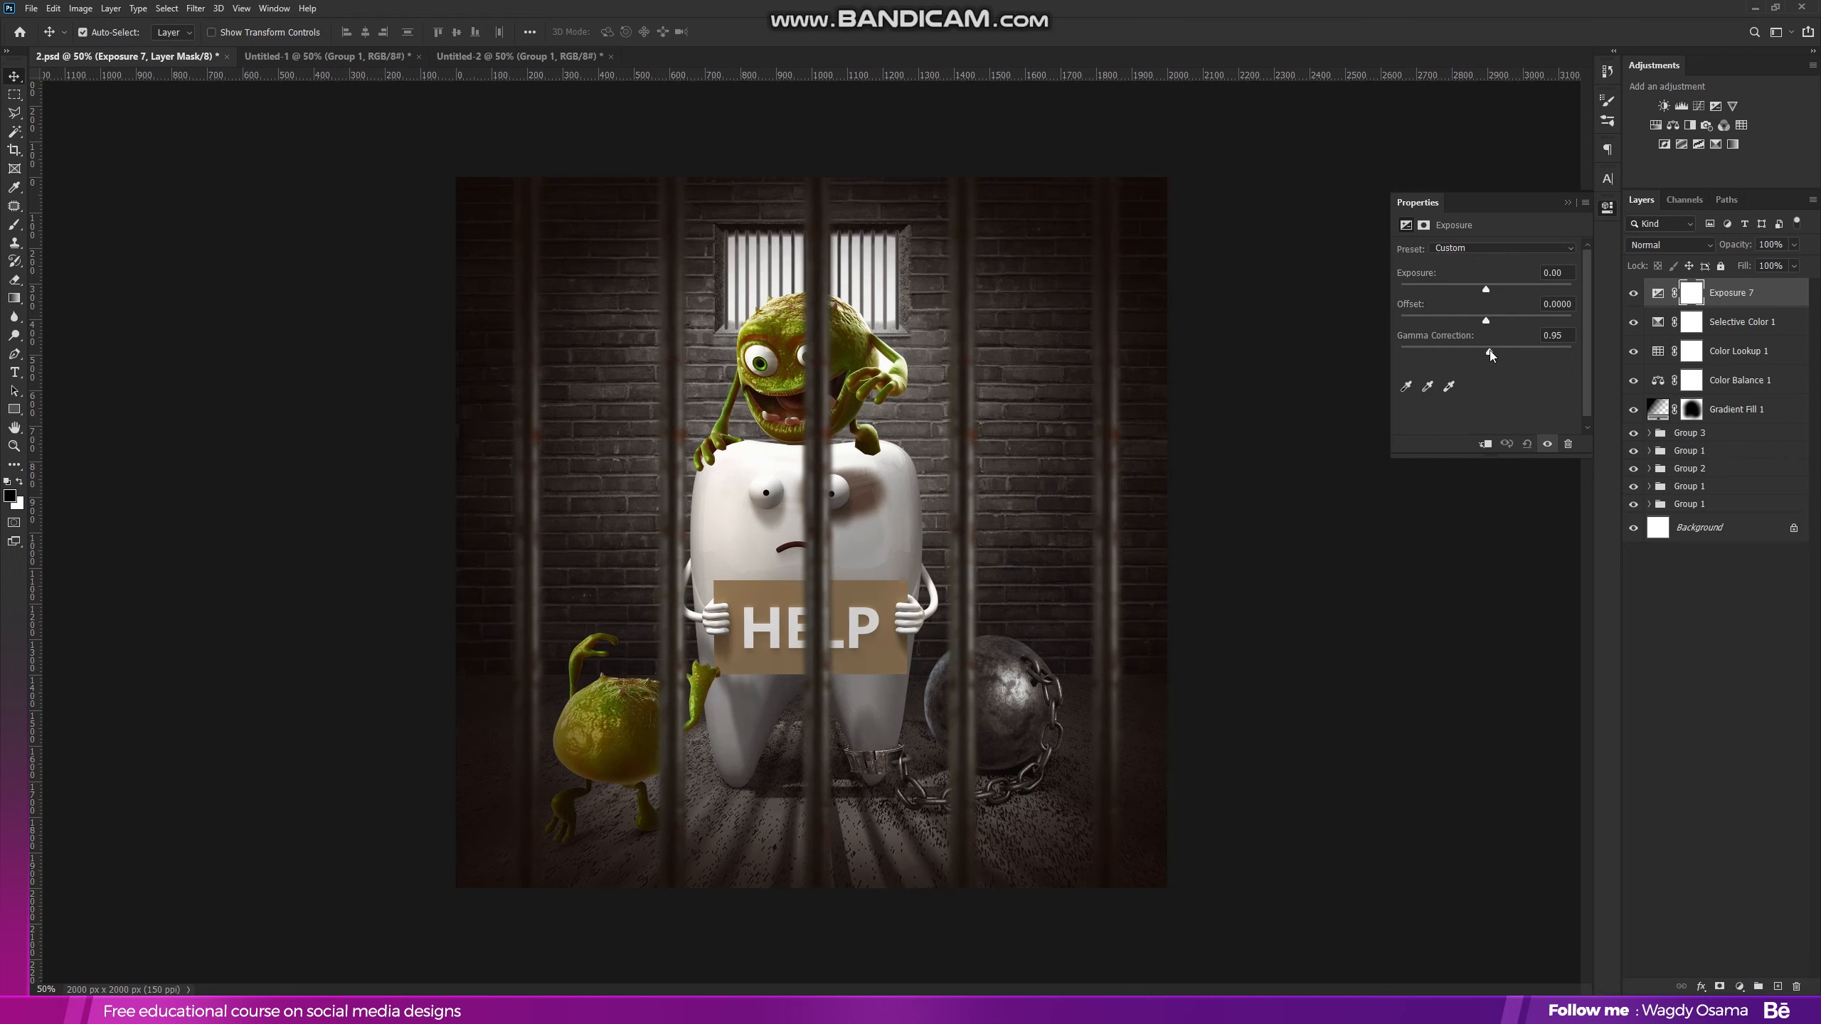
pyautogui.moveTo(1488, 288); pyautogui.dragTo(1489, 288)
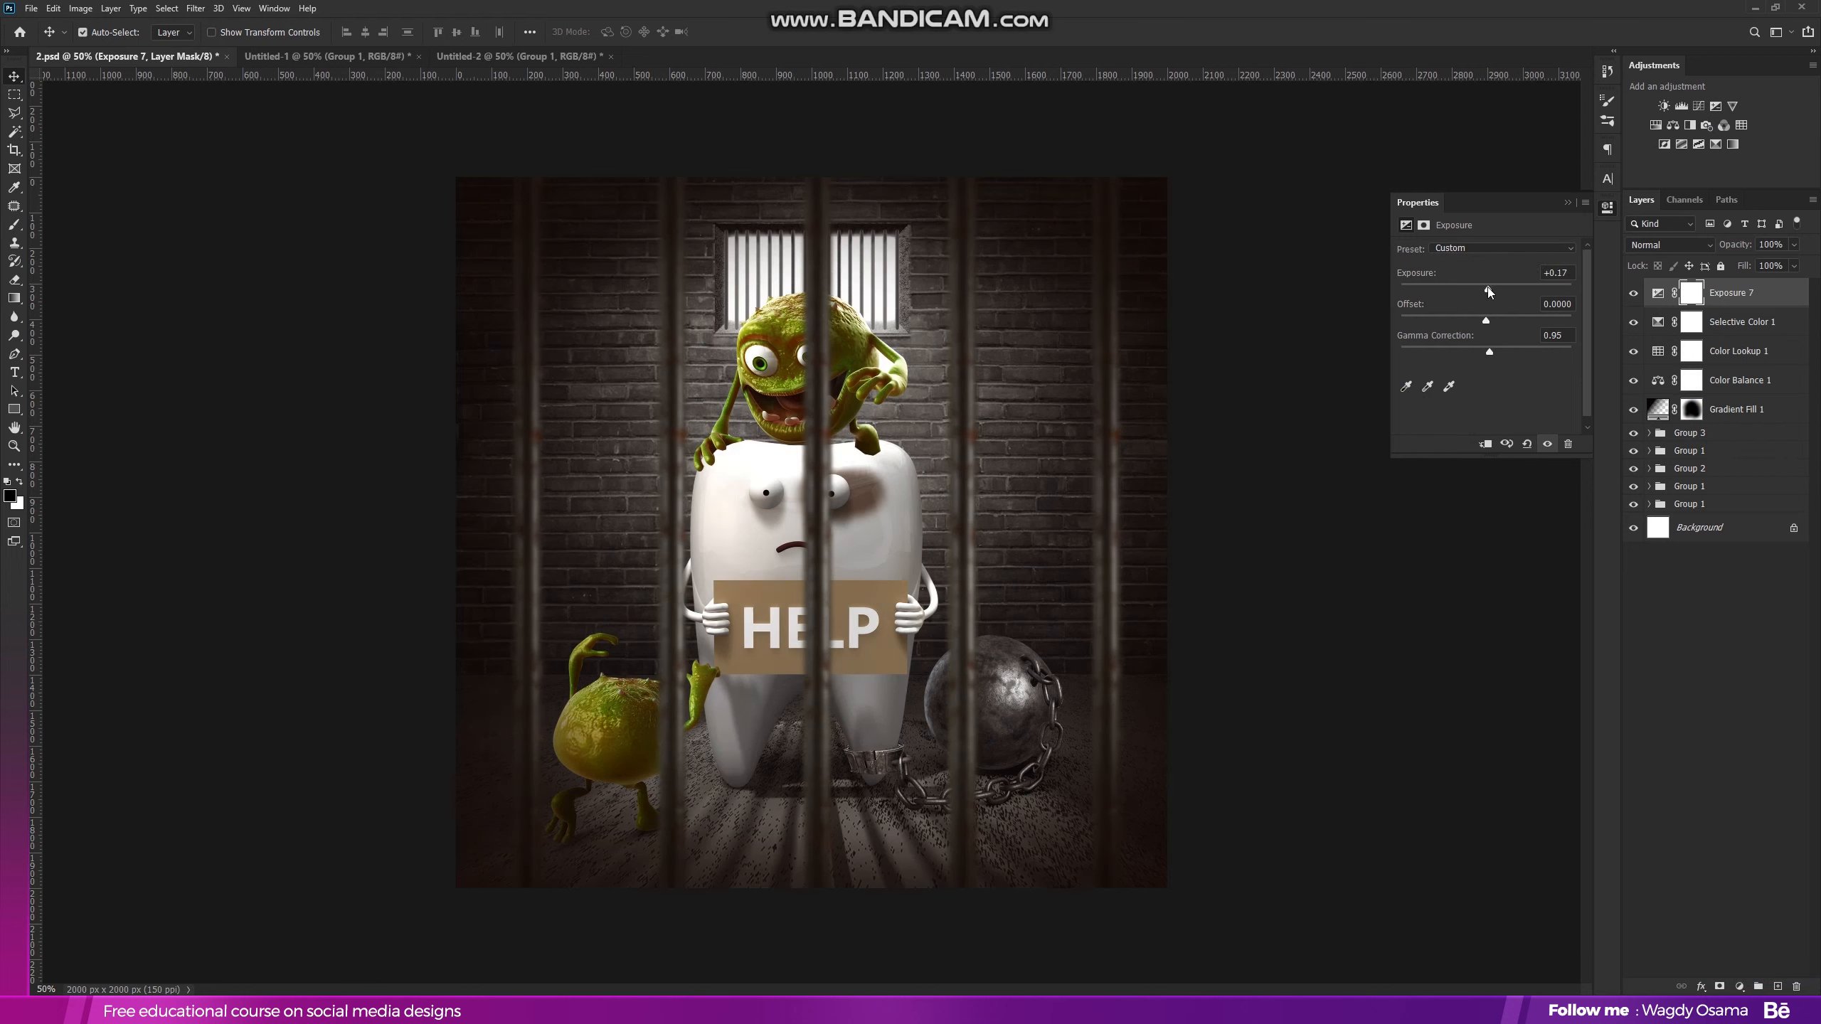
pyautogui.click(1568, 202)
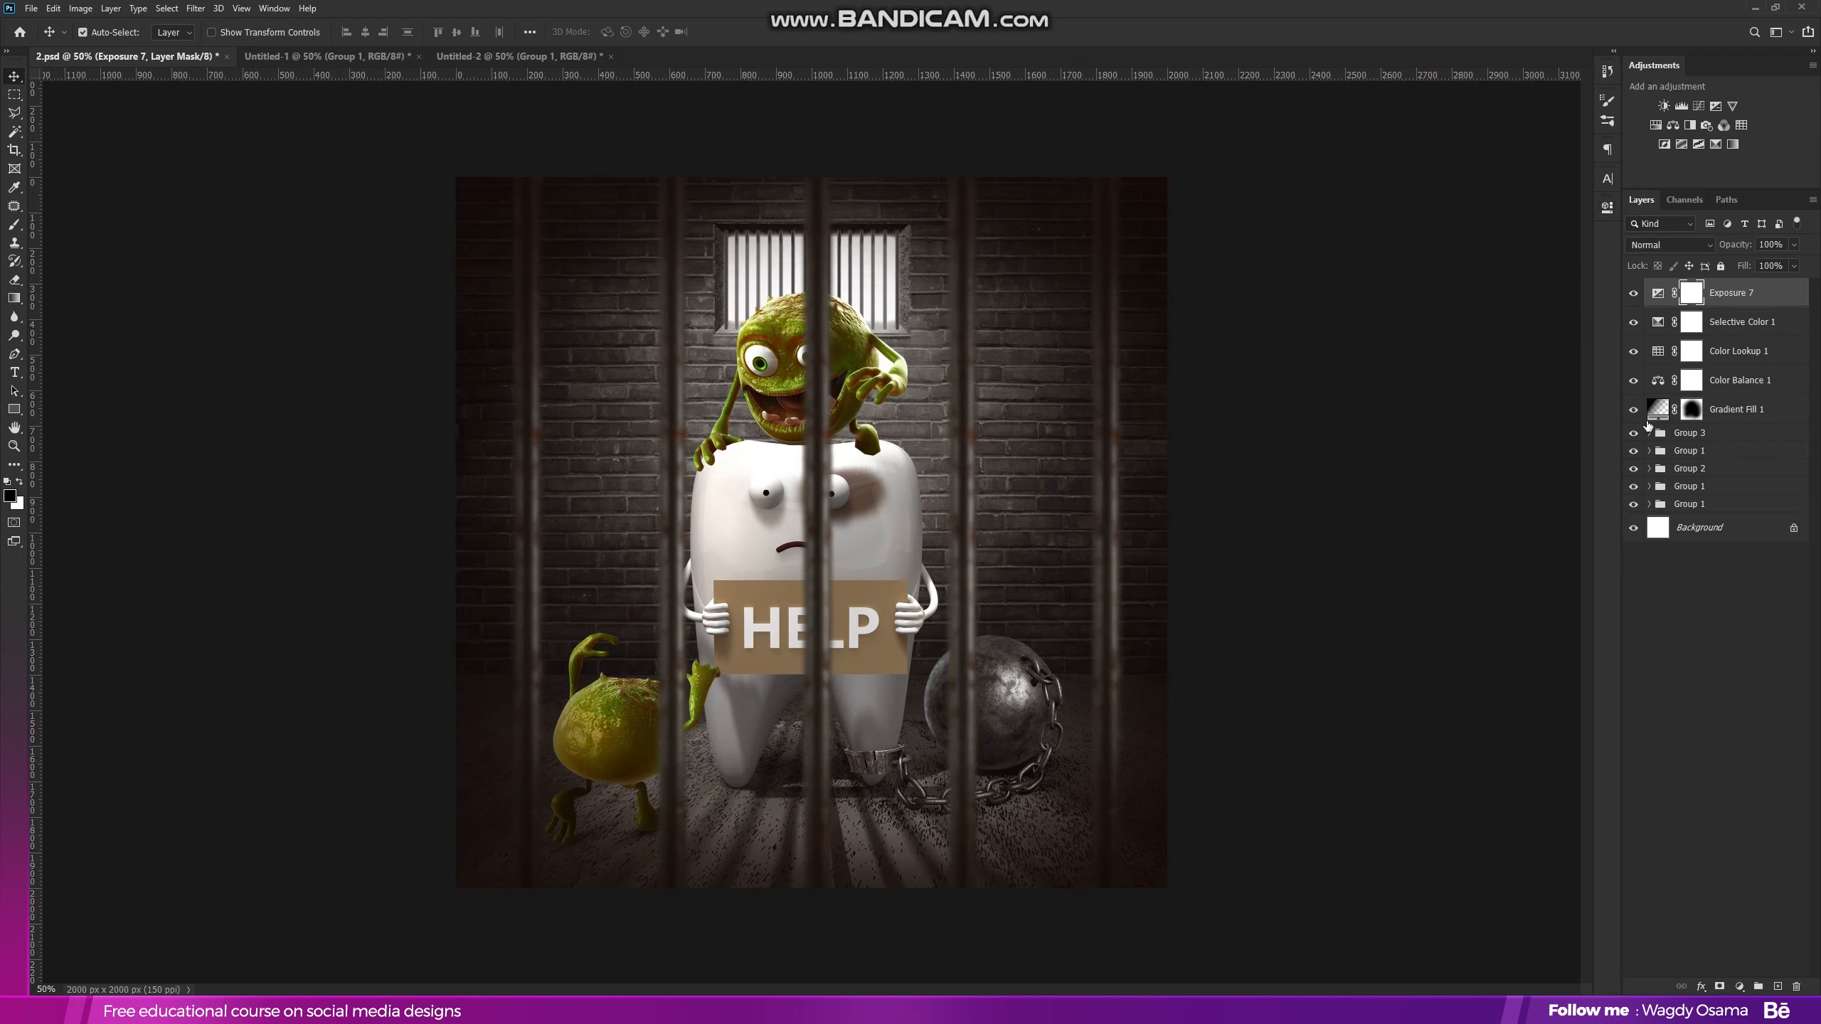
# - Toggle the visibility of the upper Group 1 and of Group 2 to identify which elements each contains
pyautogui.click(1634, 451)
pyautogui.click(1634, 450)
pyautogui.click(1634, 469)
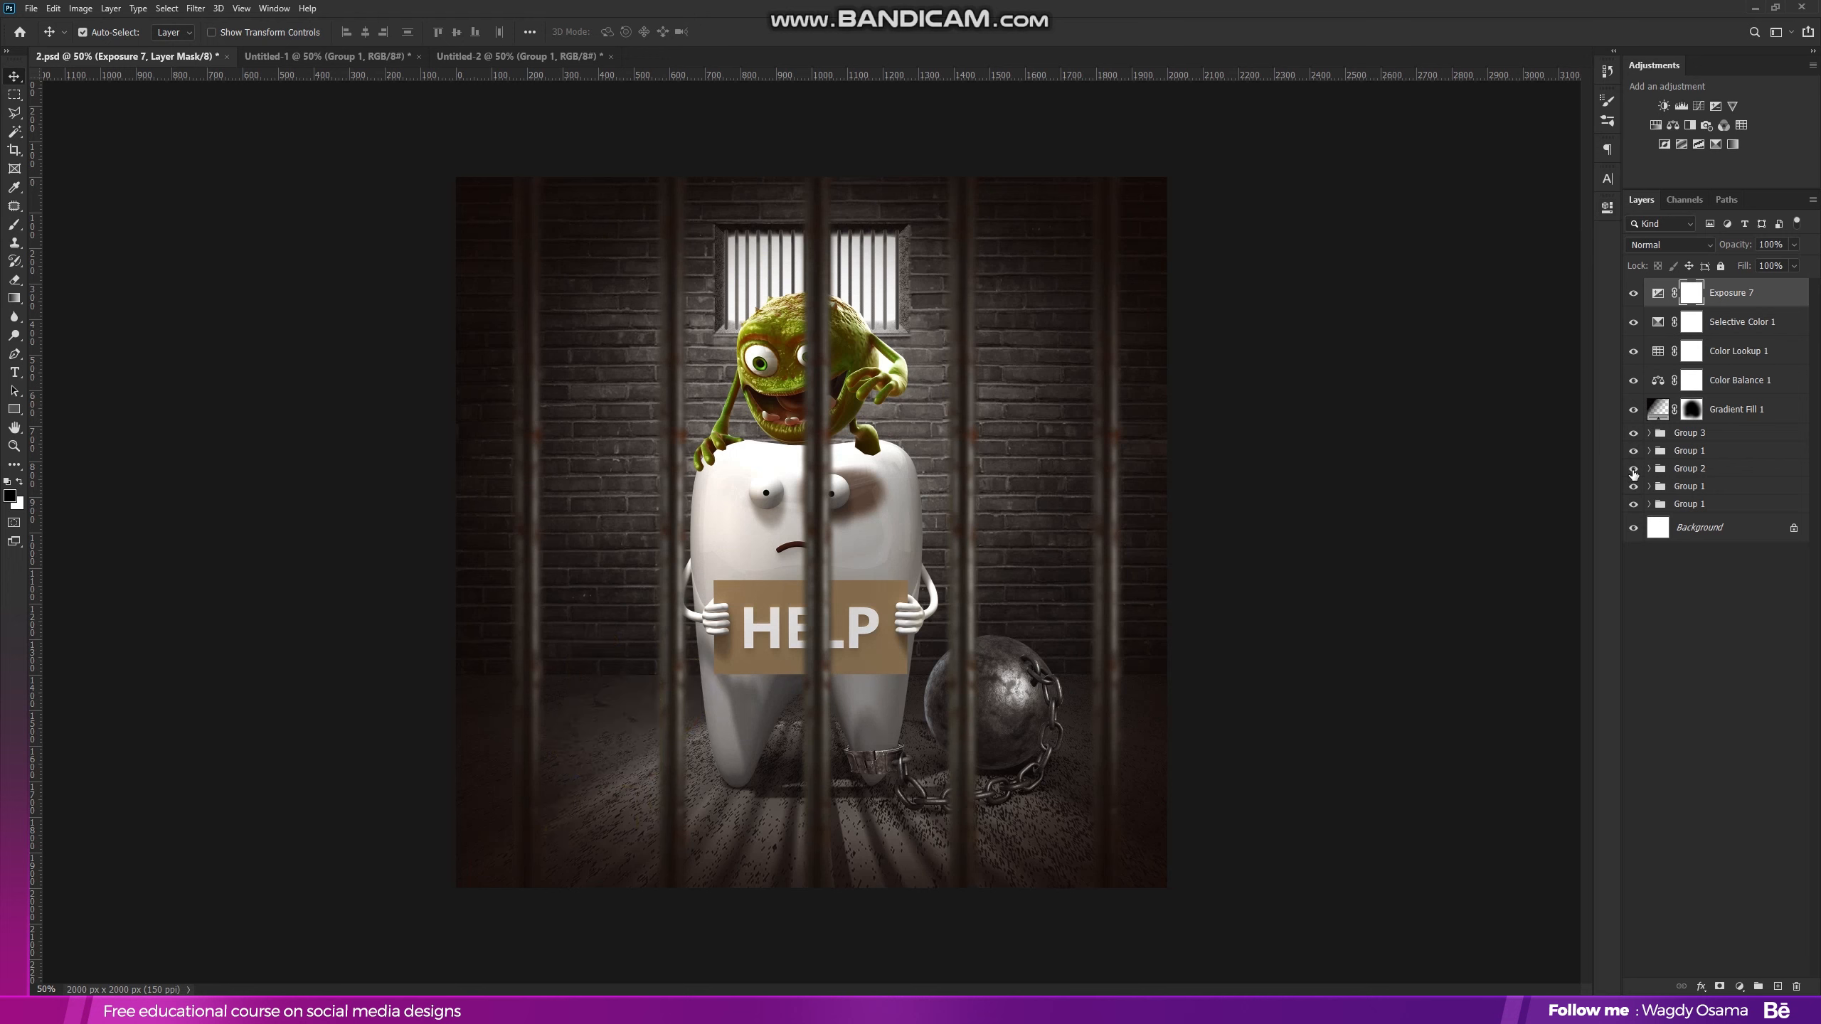